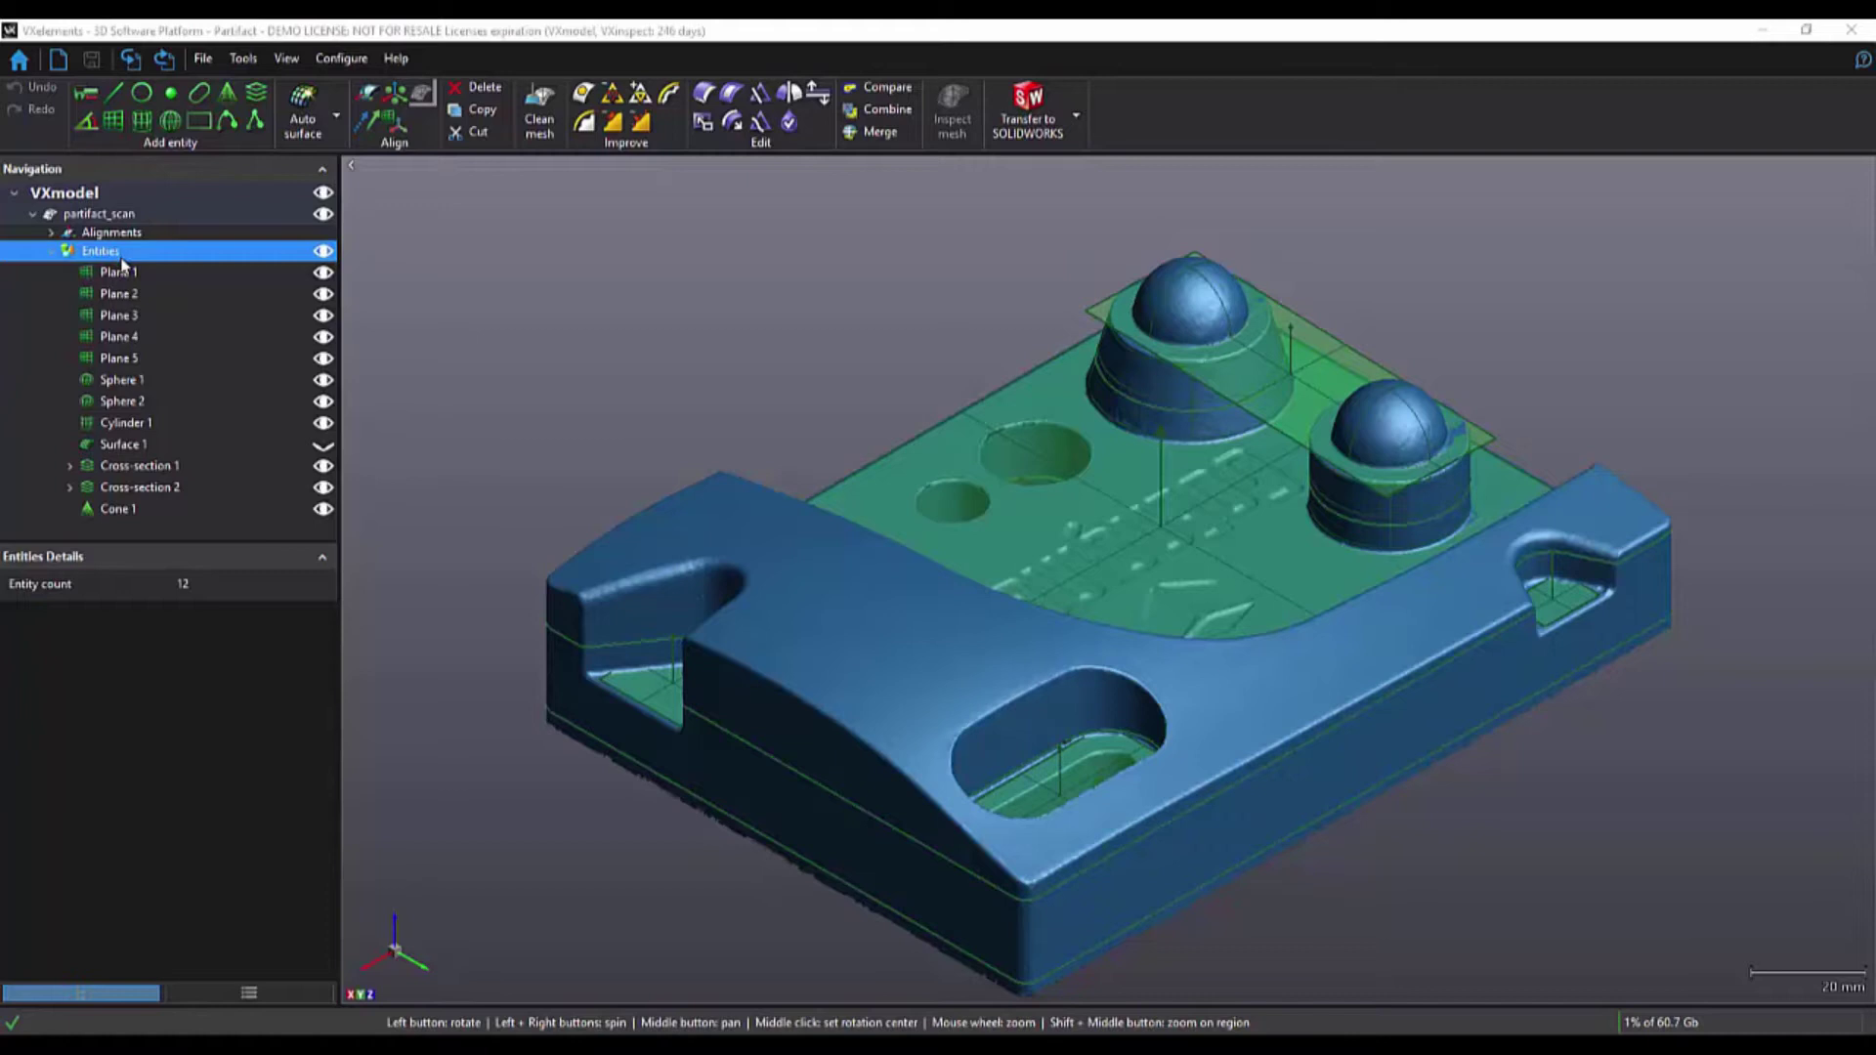
- Select Plane 1 through Cone 1 in the Entities tree and transfer all twelve entities to SOLIDWORKS
click(119, 273)
shift+click(138, 507)
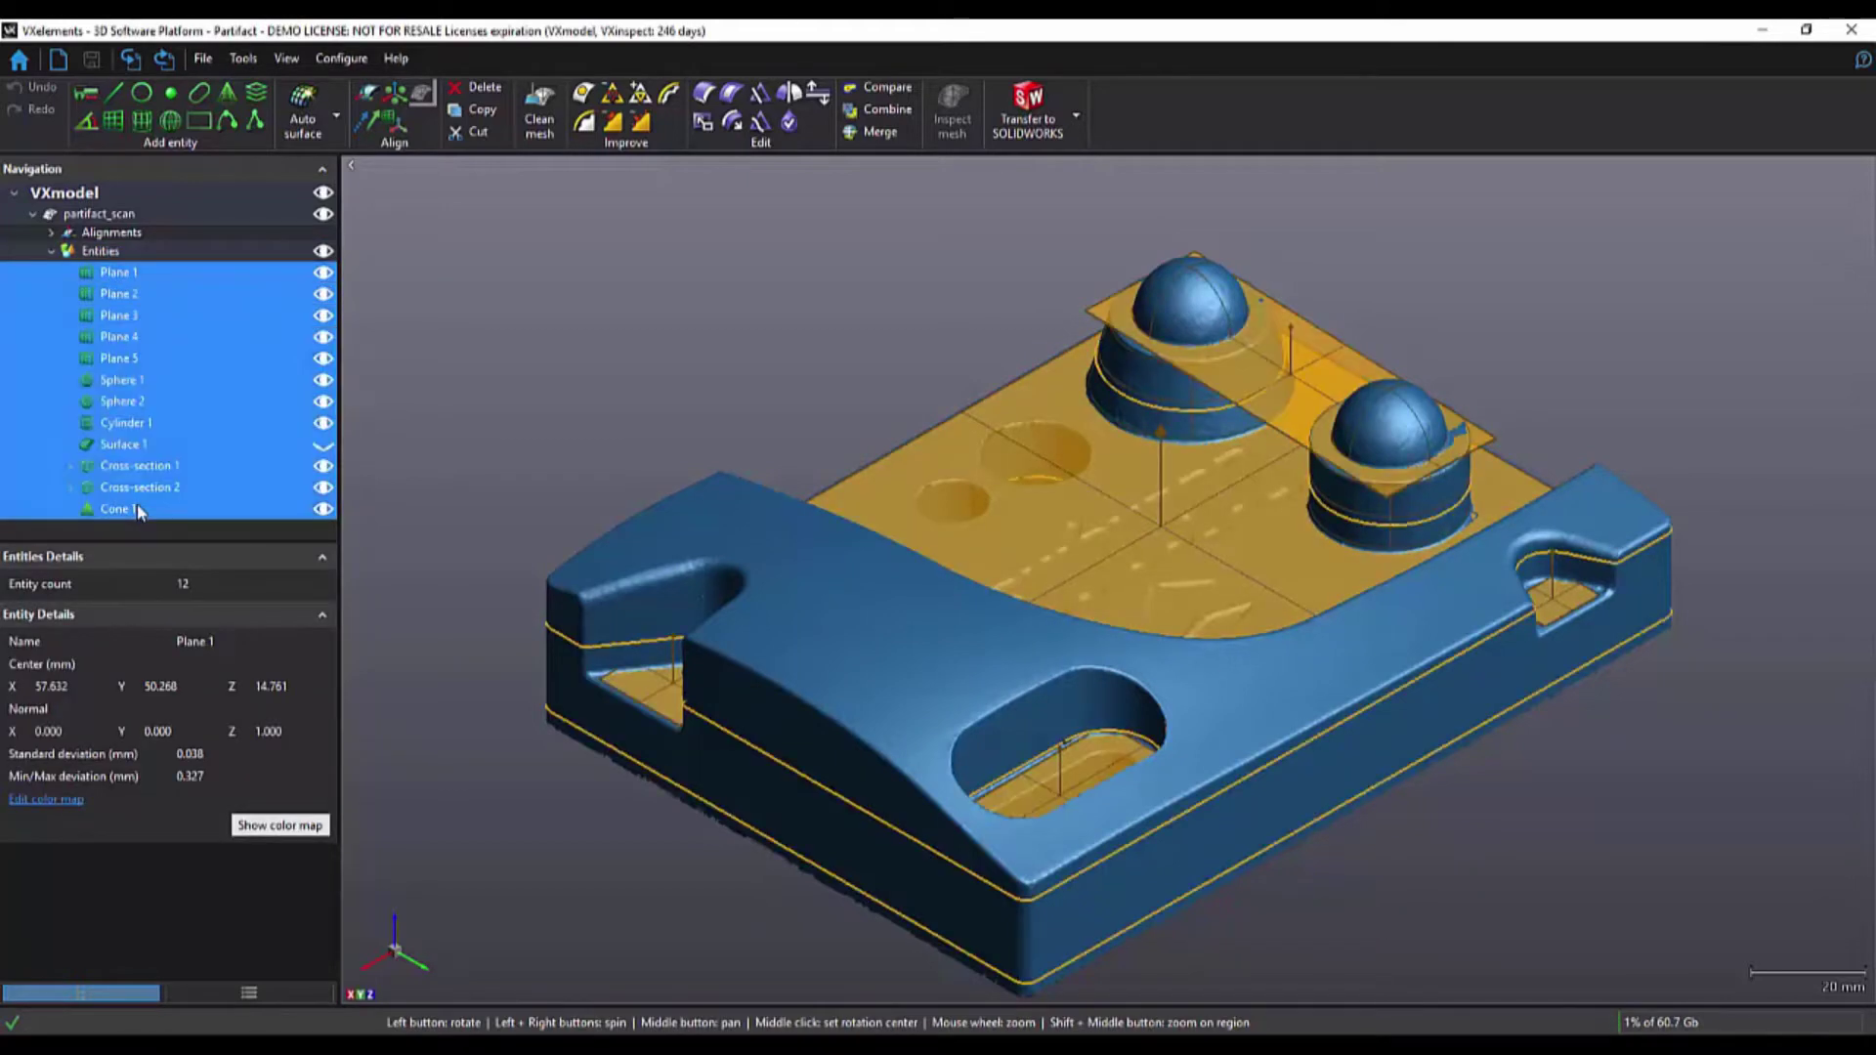
click(1029, 127)
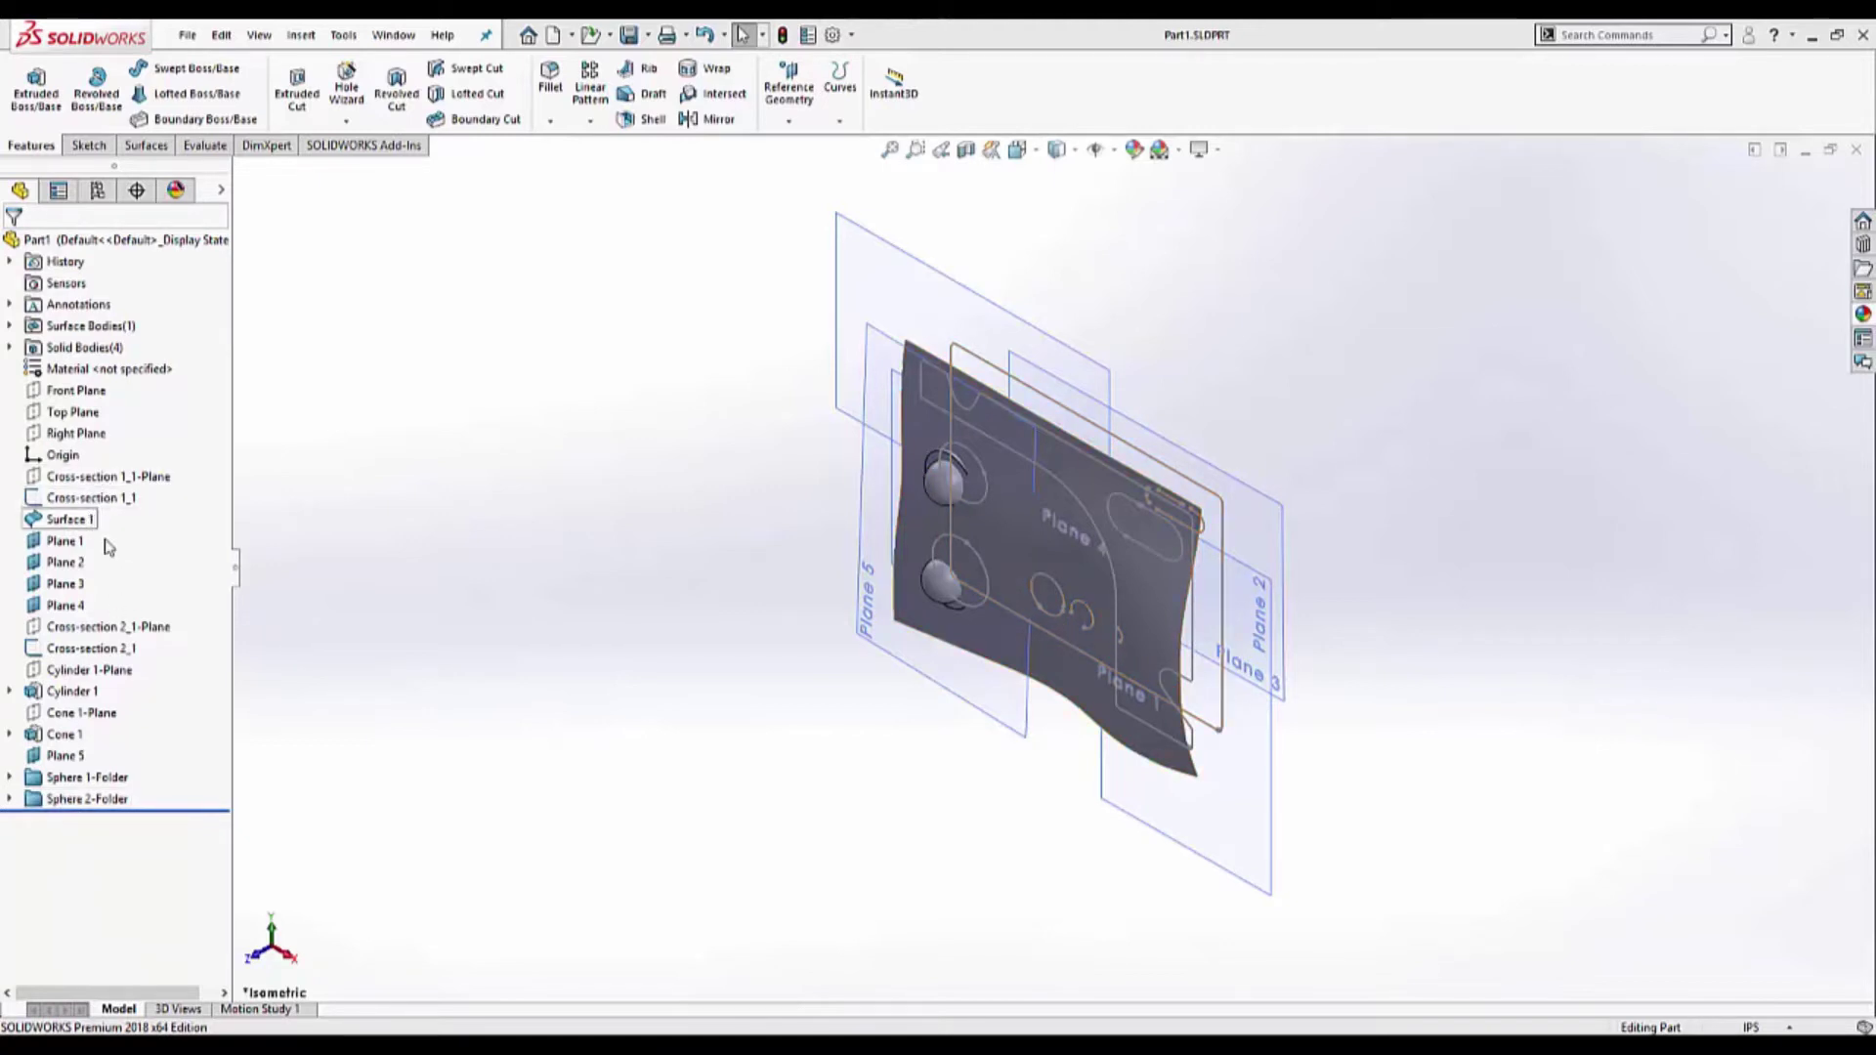
- Roll the part back to just after Surface 1 and hide Surface 1, leaving Cross-section 1_1 visible
drag(171, 811, 179, 530)
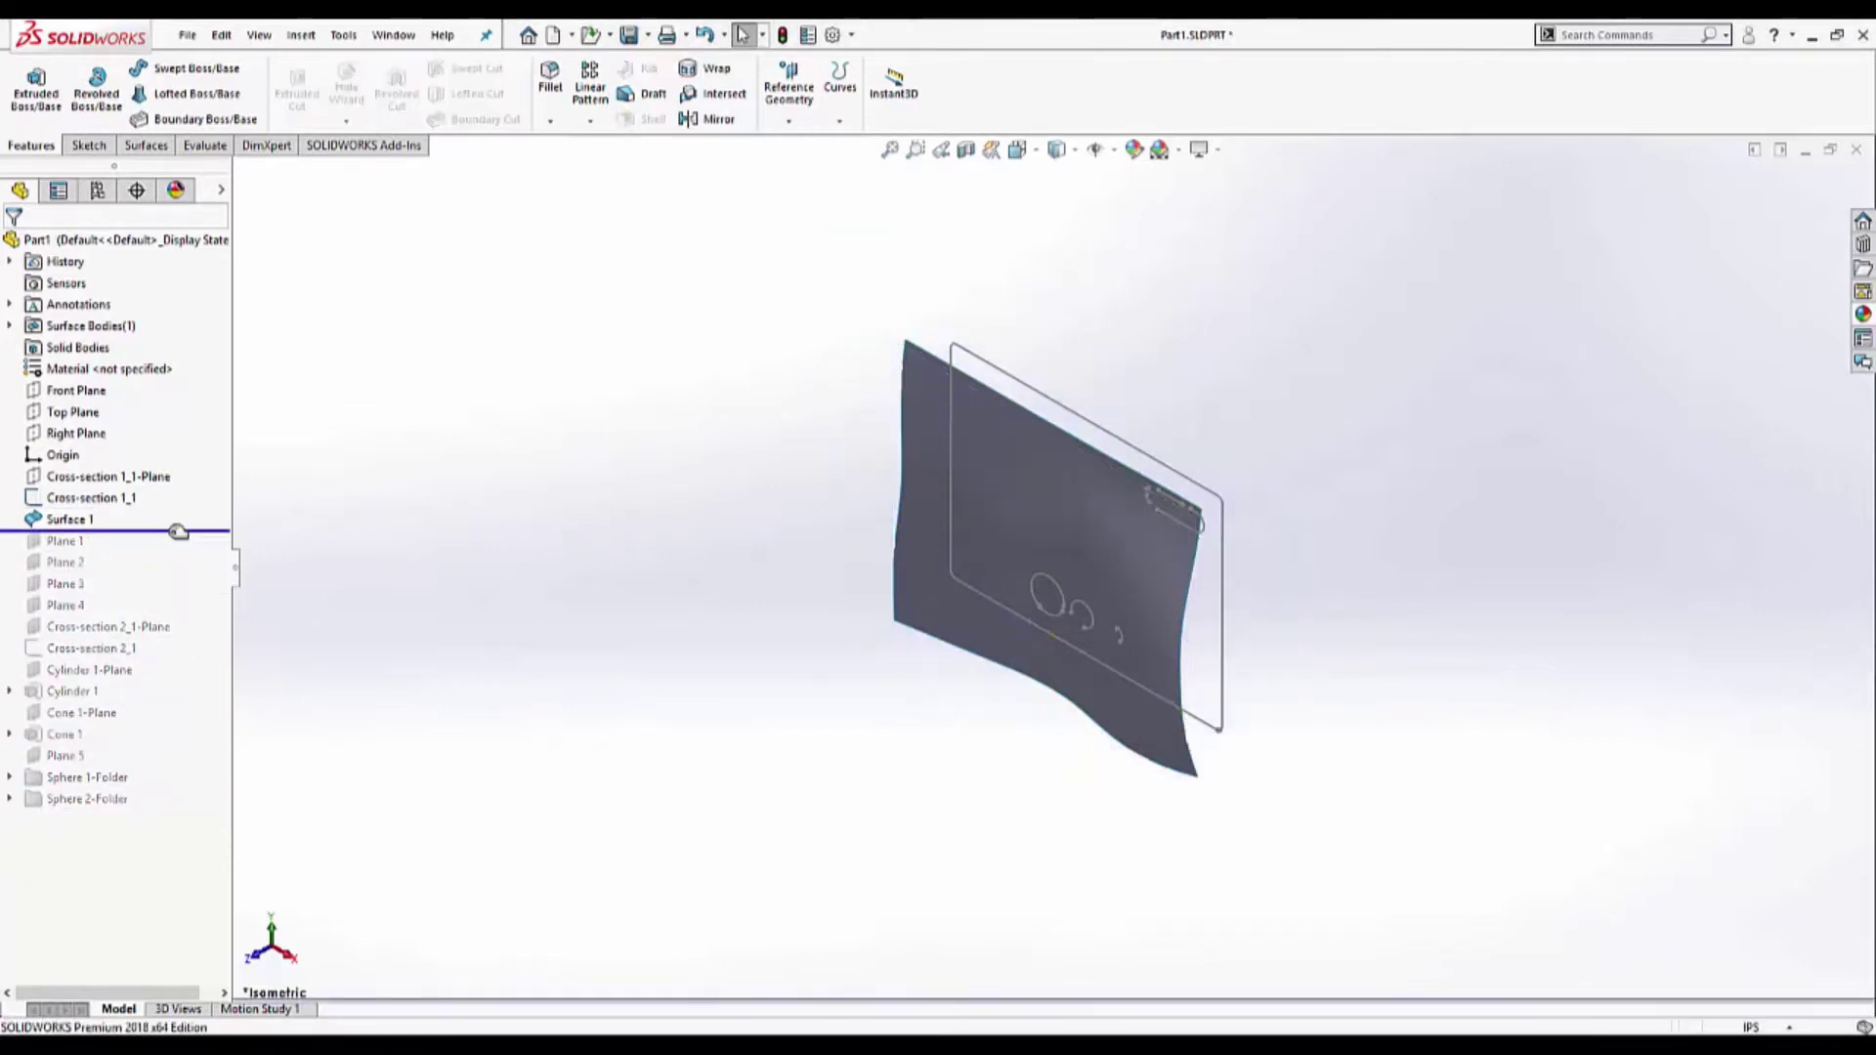
click(930, 500)
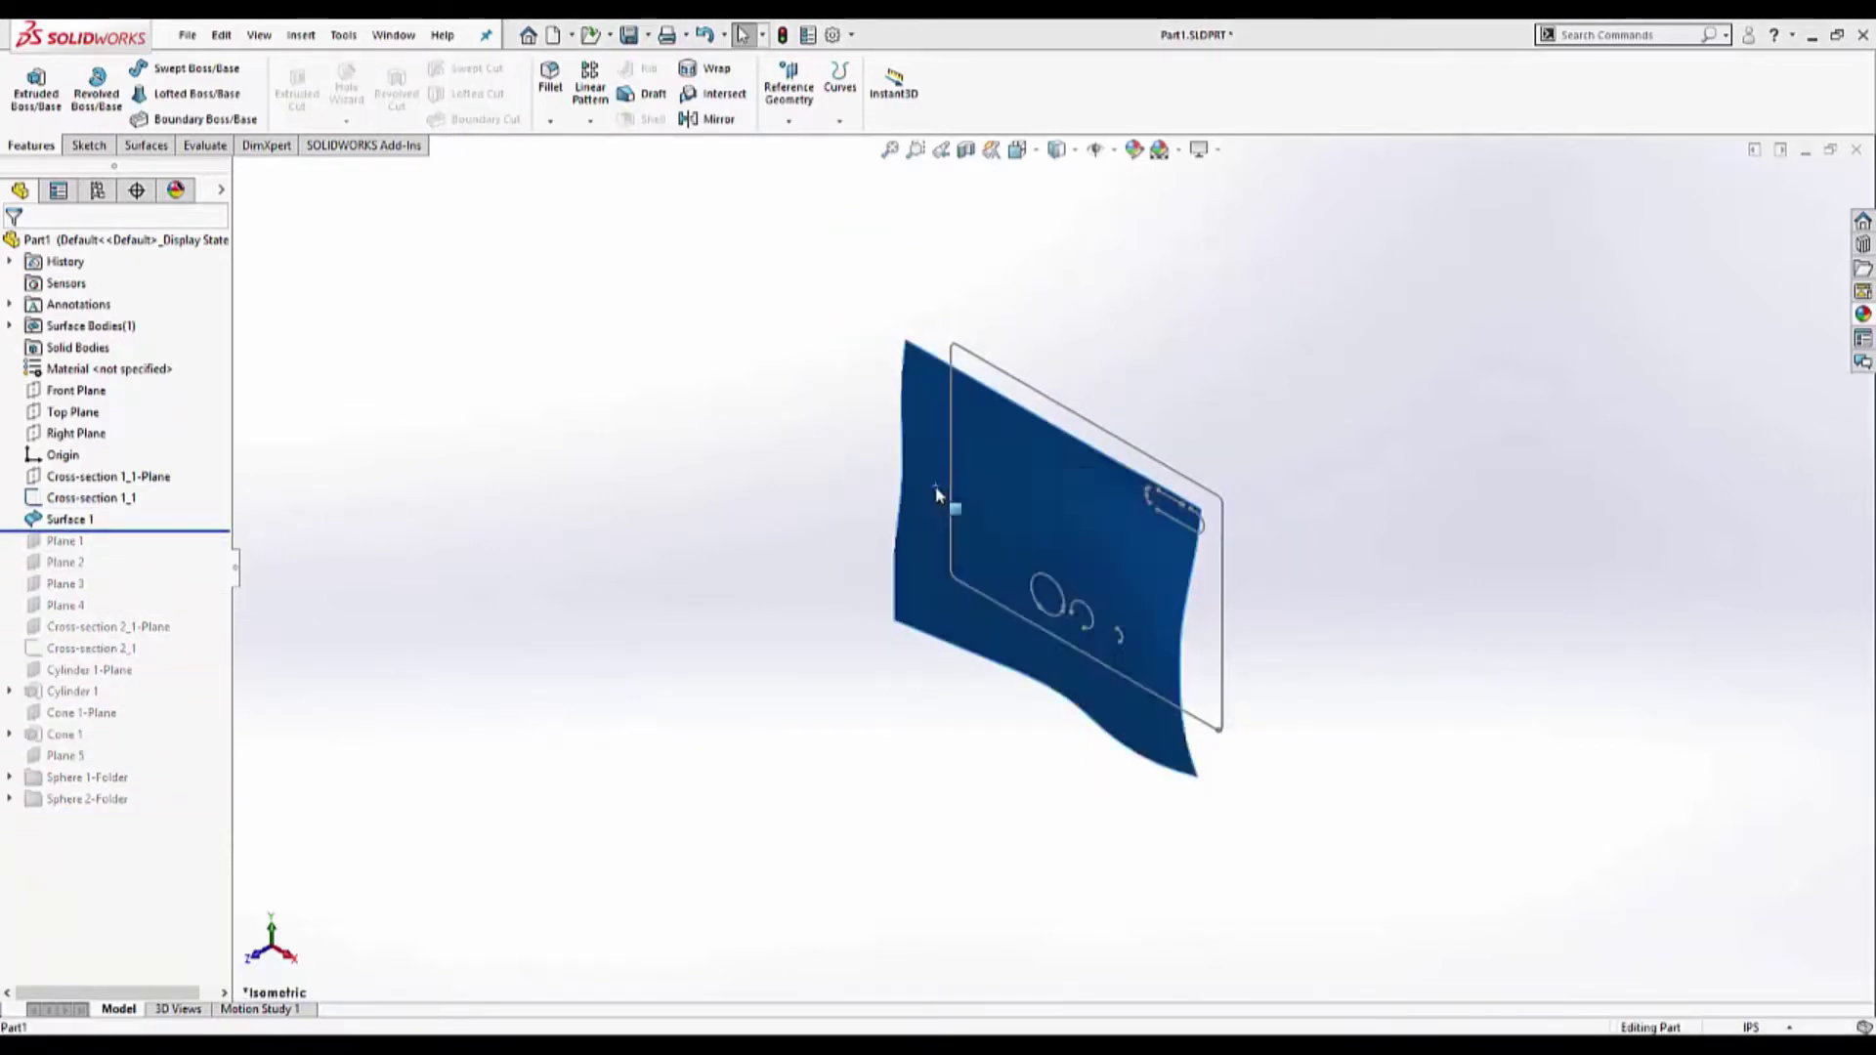
right_click(943, 500)
click(977, 461)
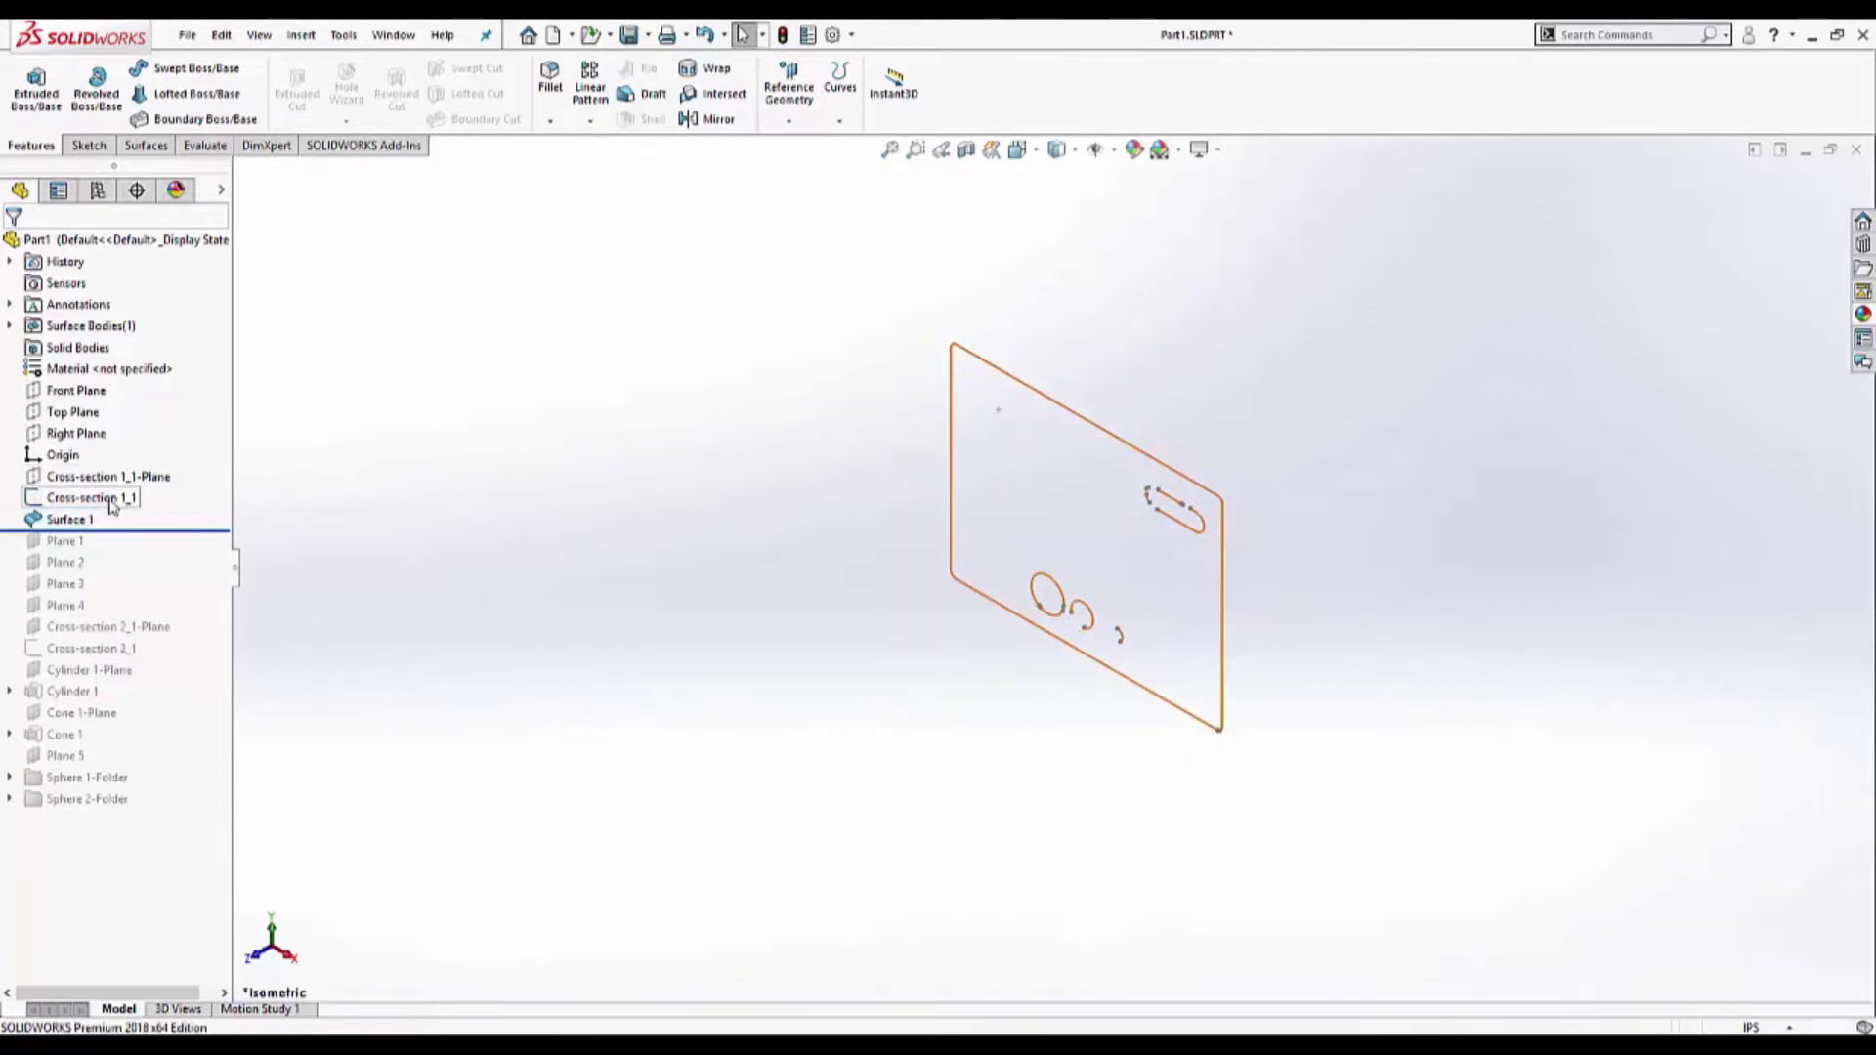
mouse_move(112, 505)
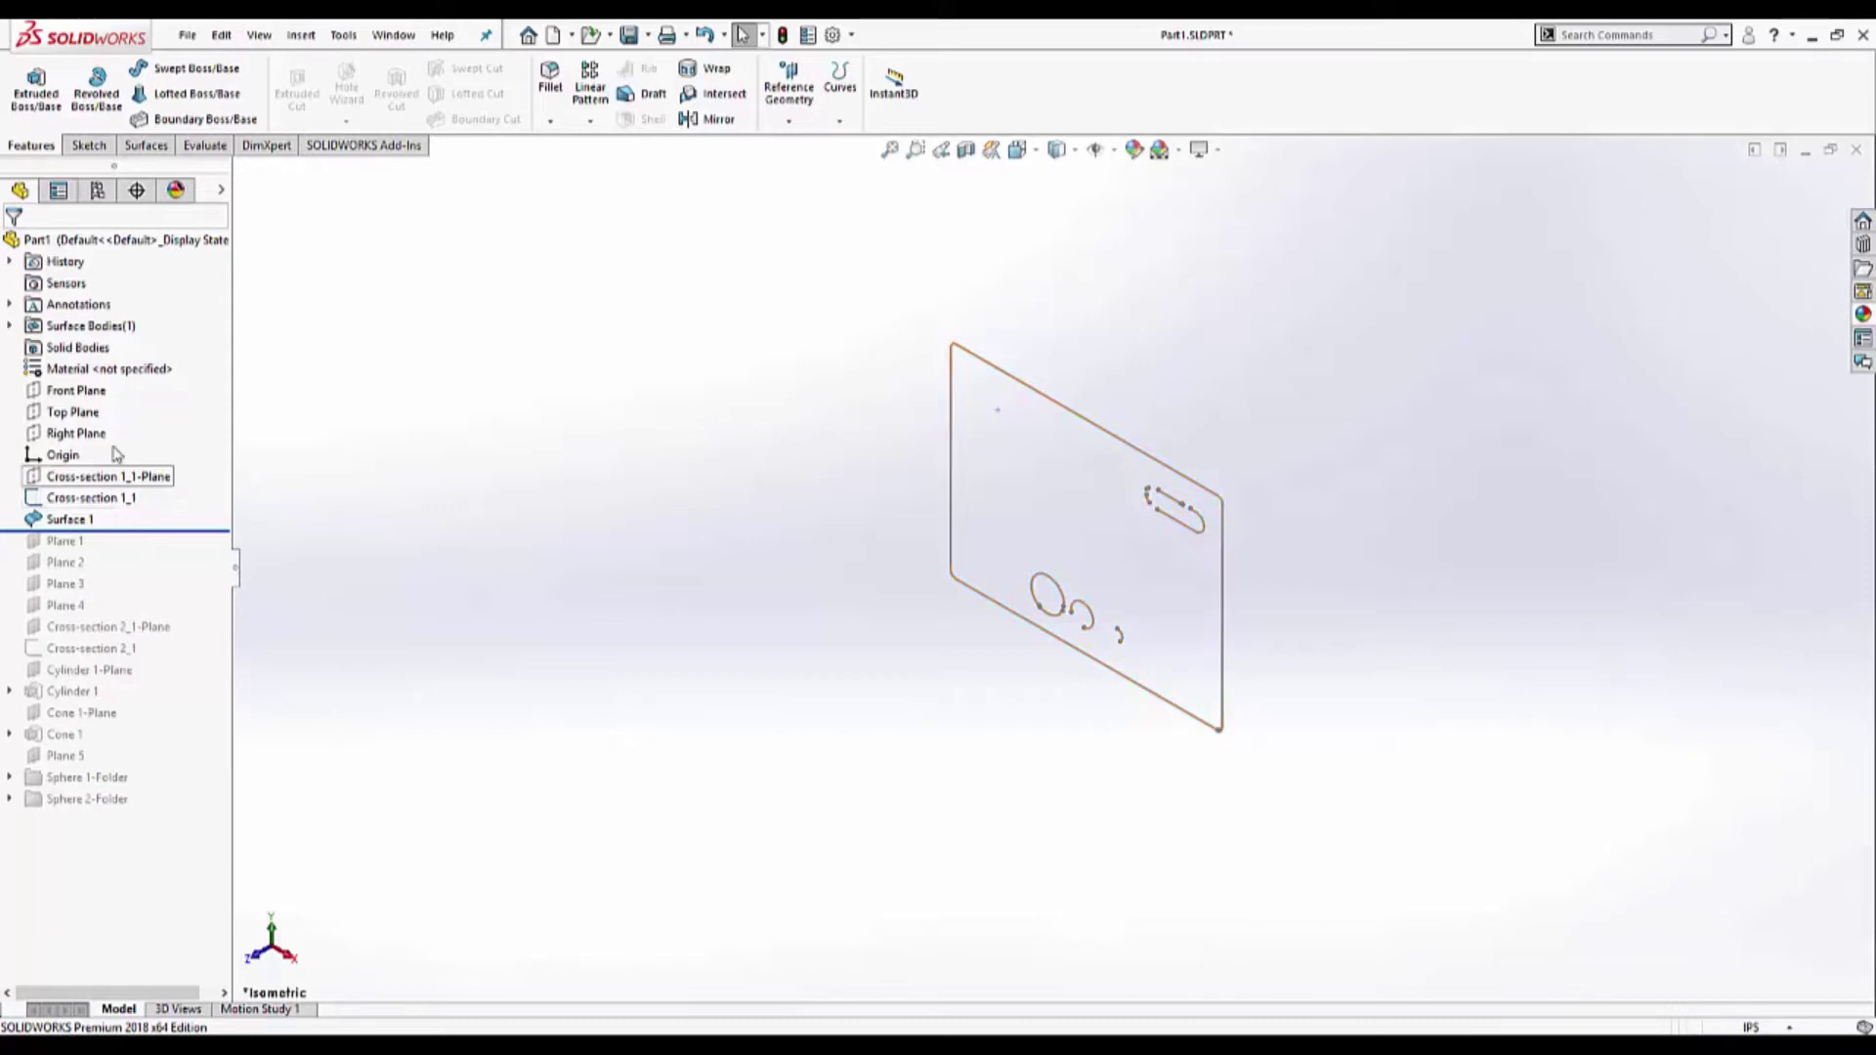
- Sketch a corner rectangle on the Front Plane over the plate outline, roughly 6.33 in by 4.73 in
right_click(85, 393)
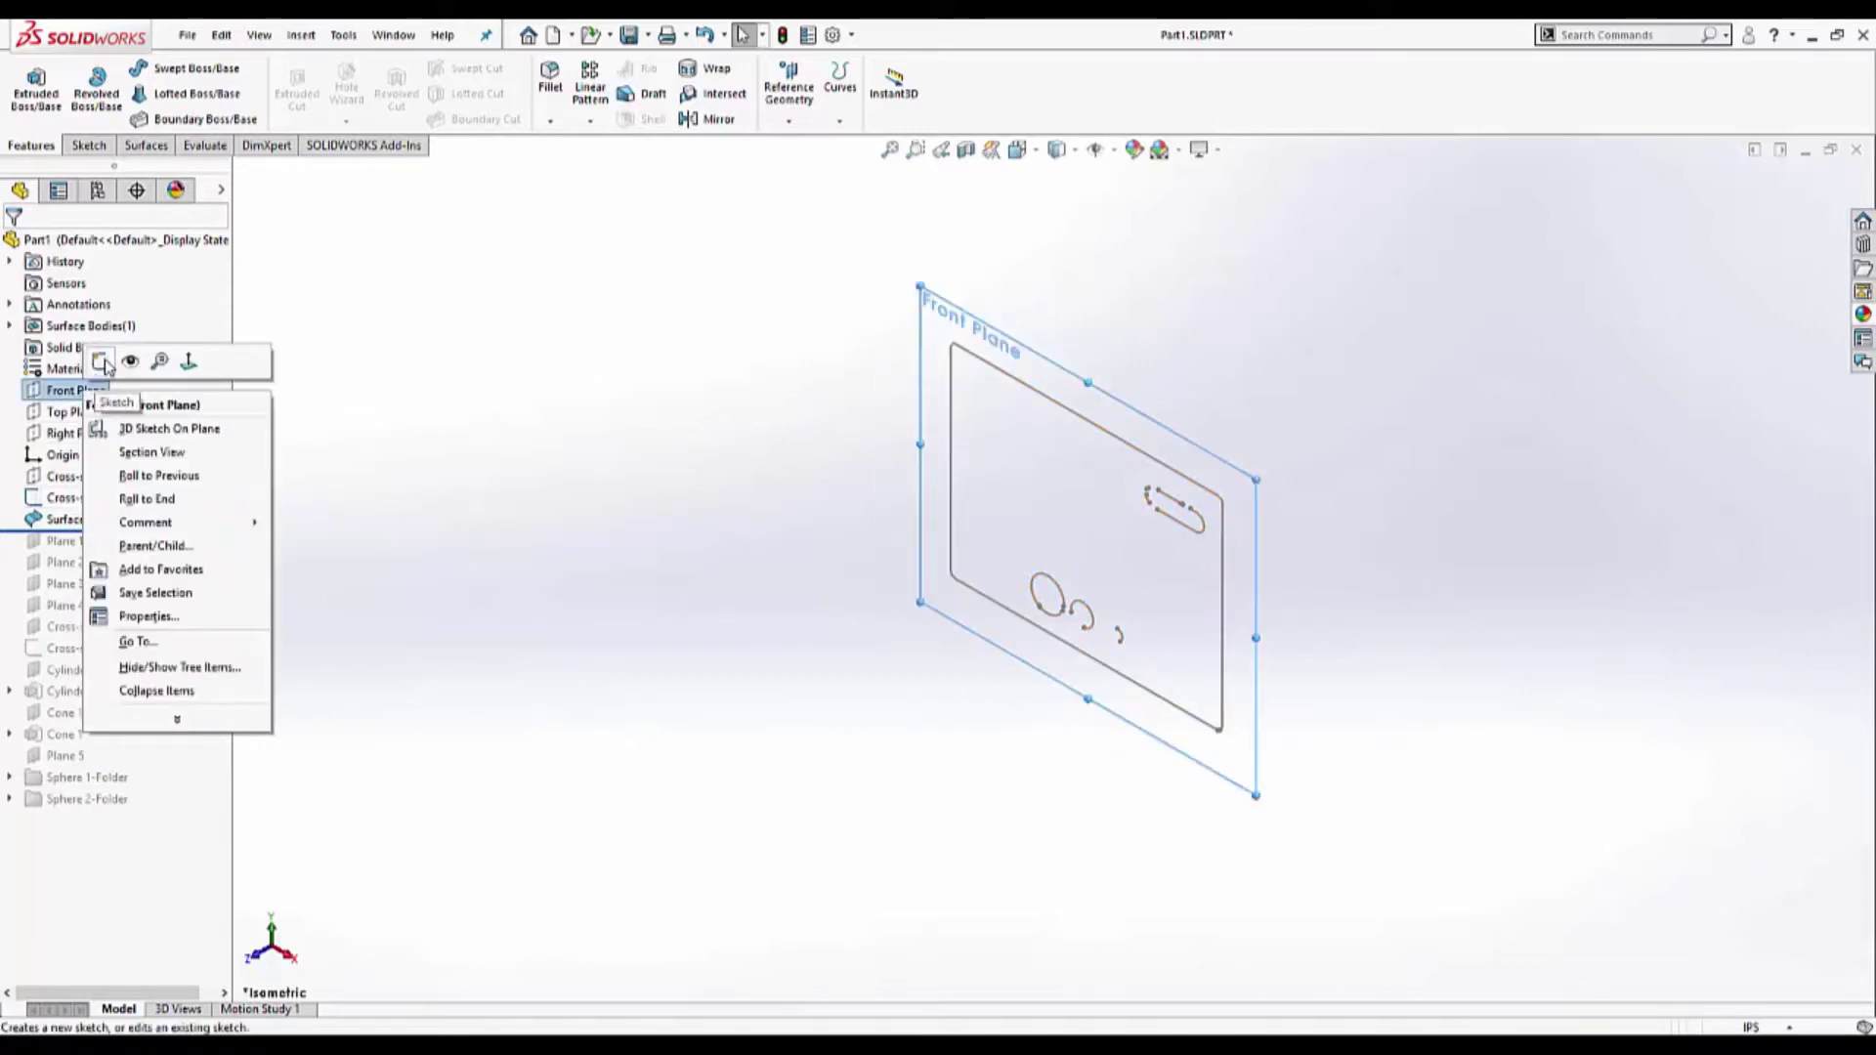
click(102, 362)
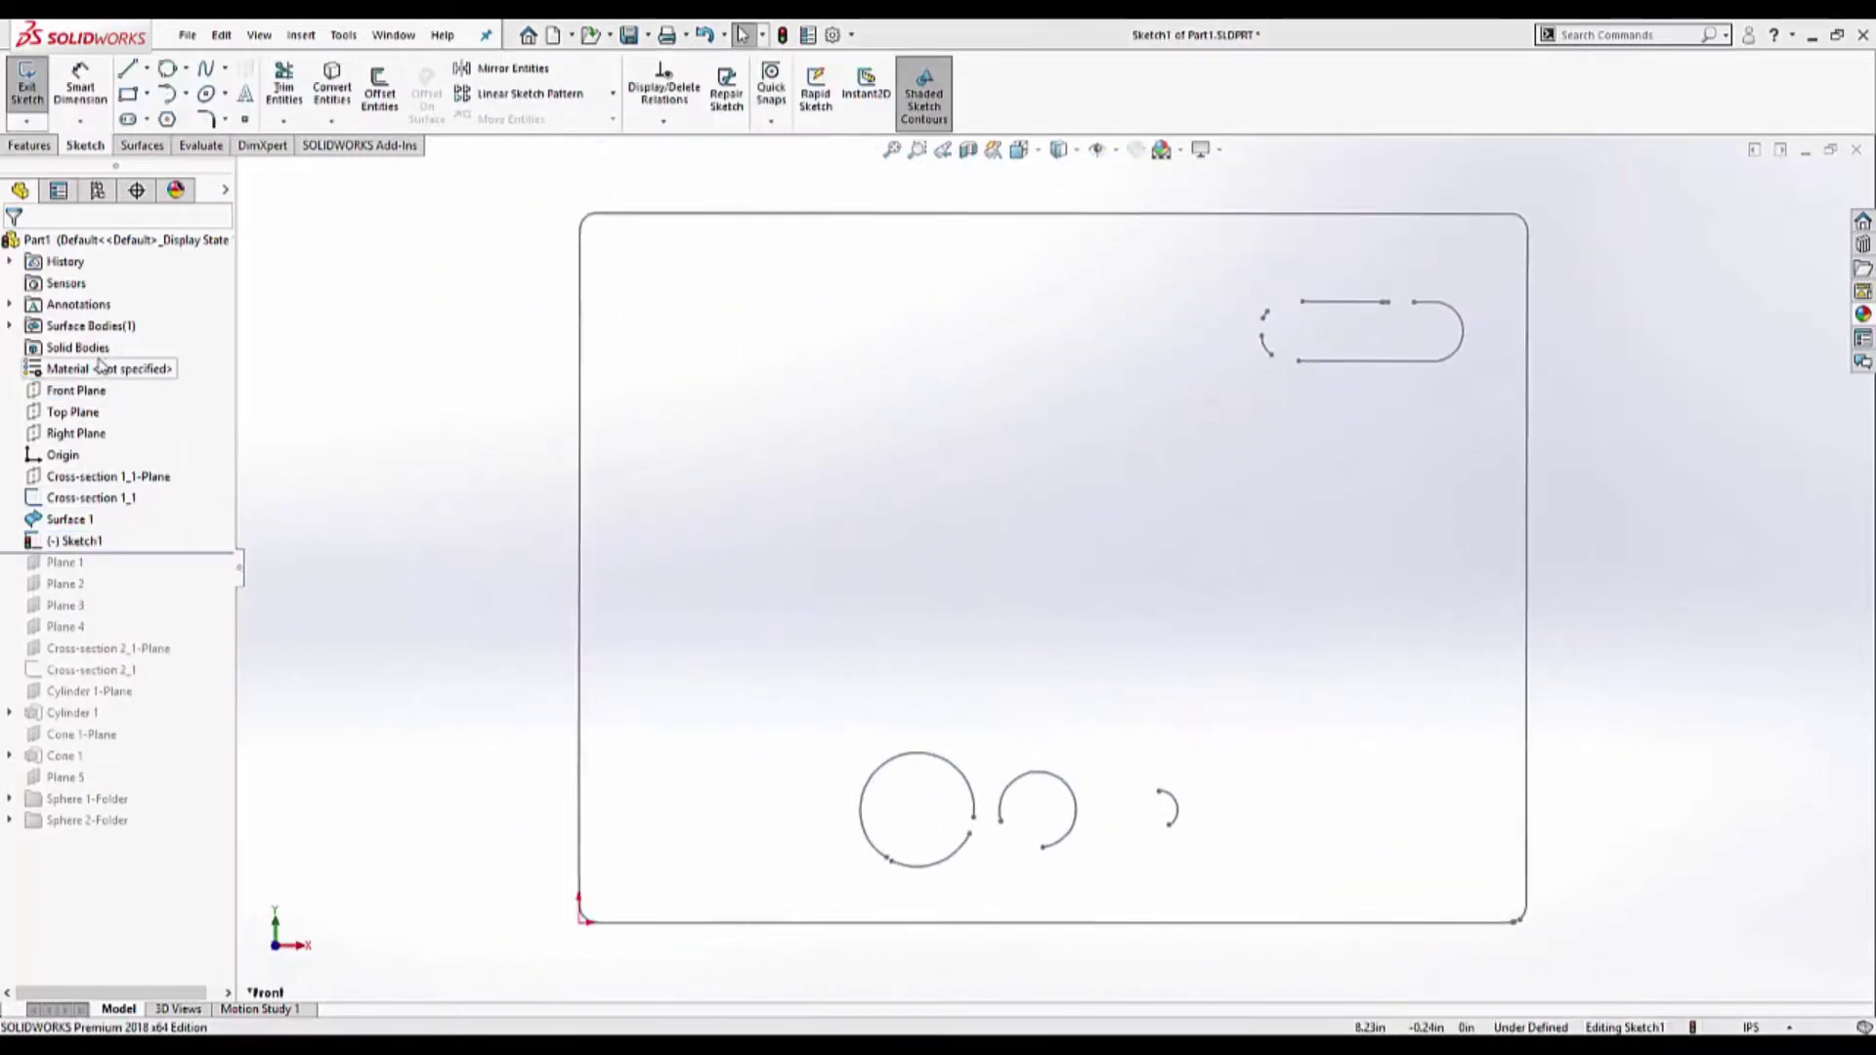
click(128, 93)
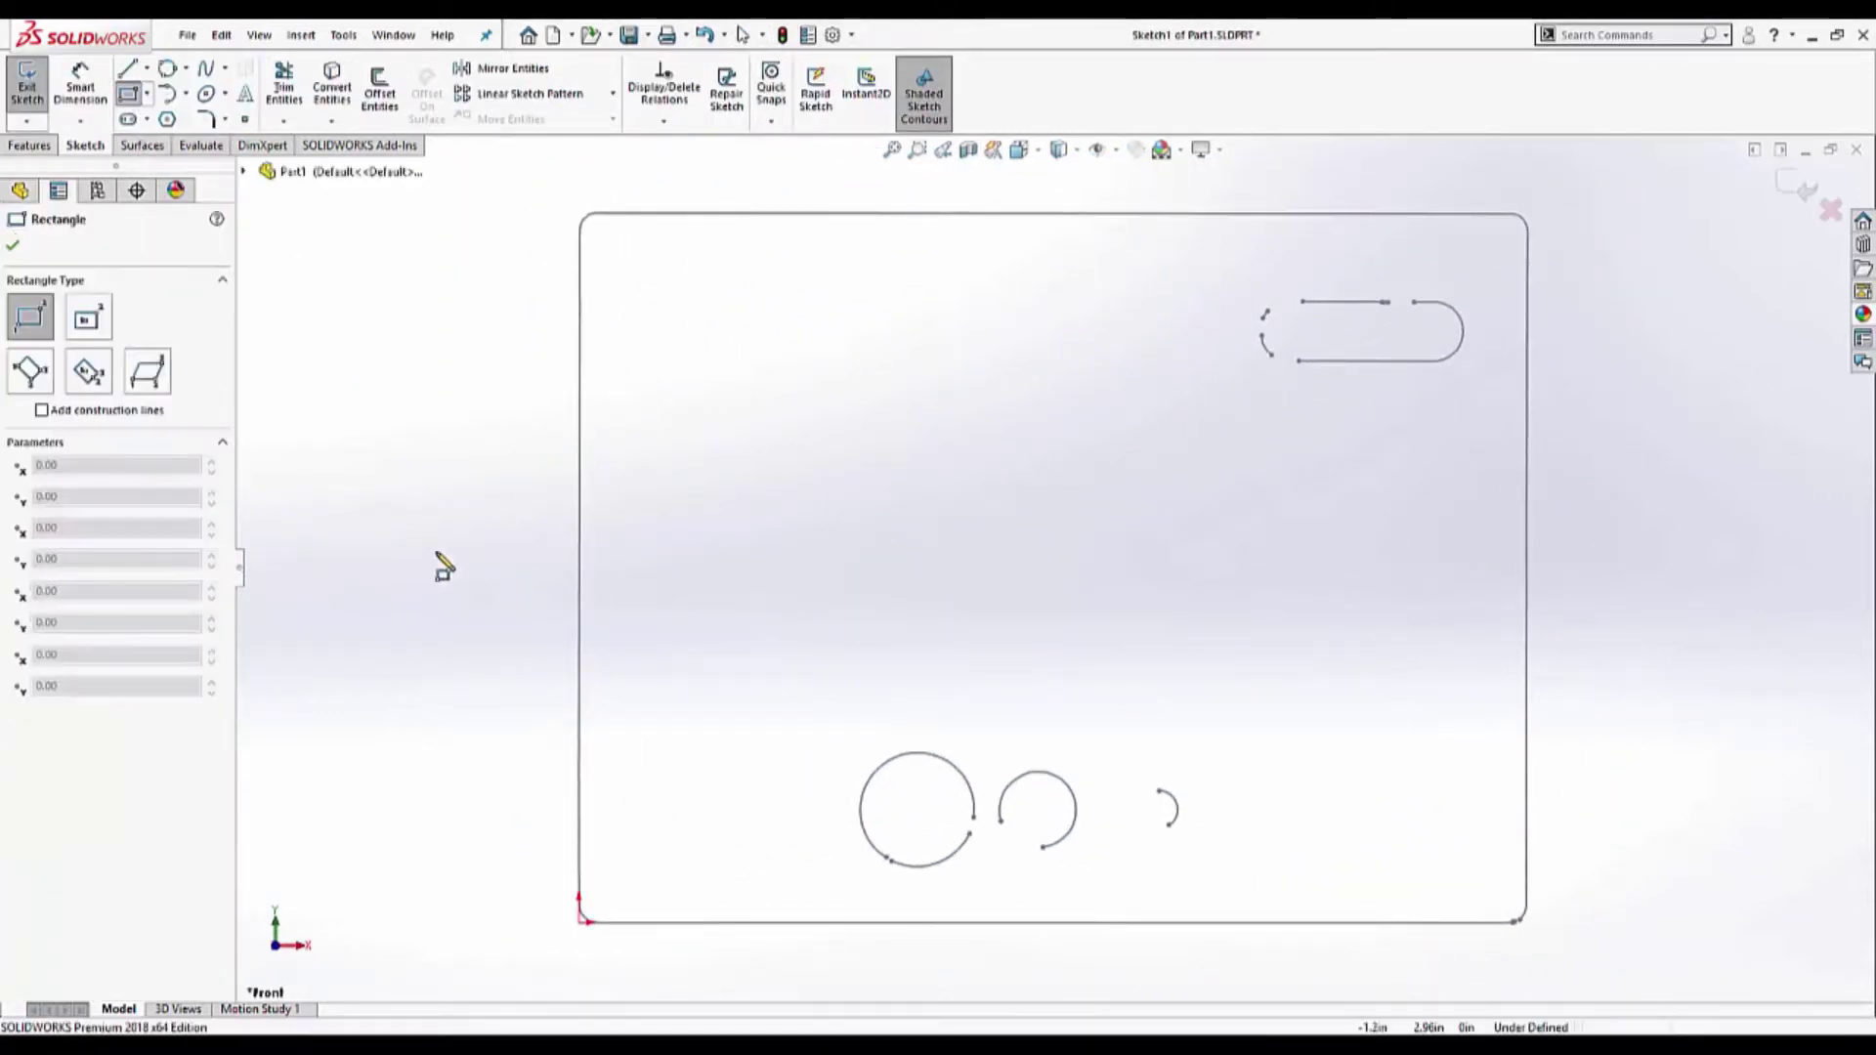
click(580, 921)
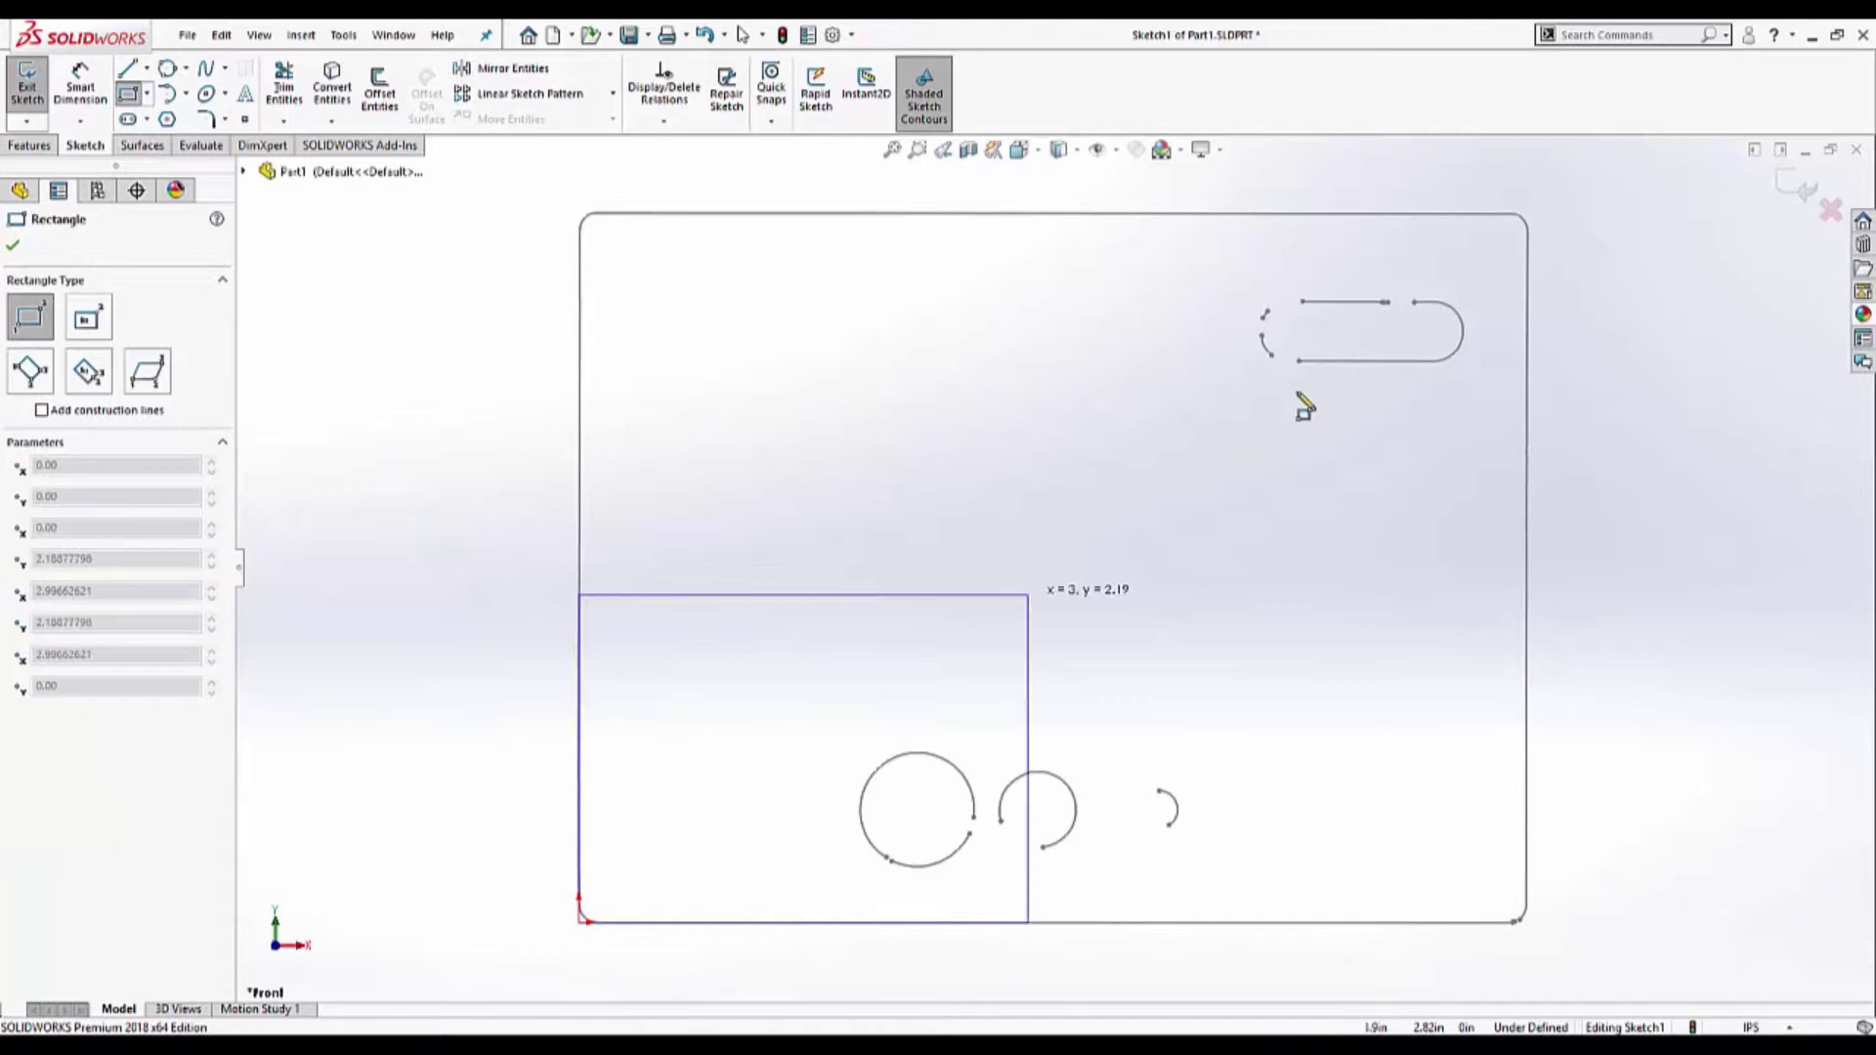
click(1530, 215)
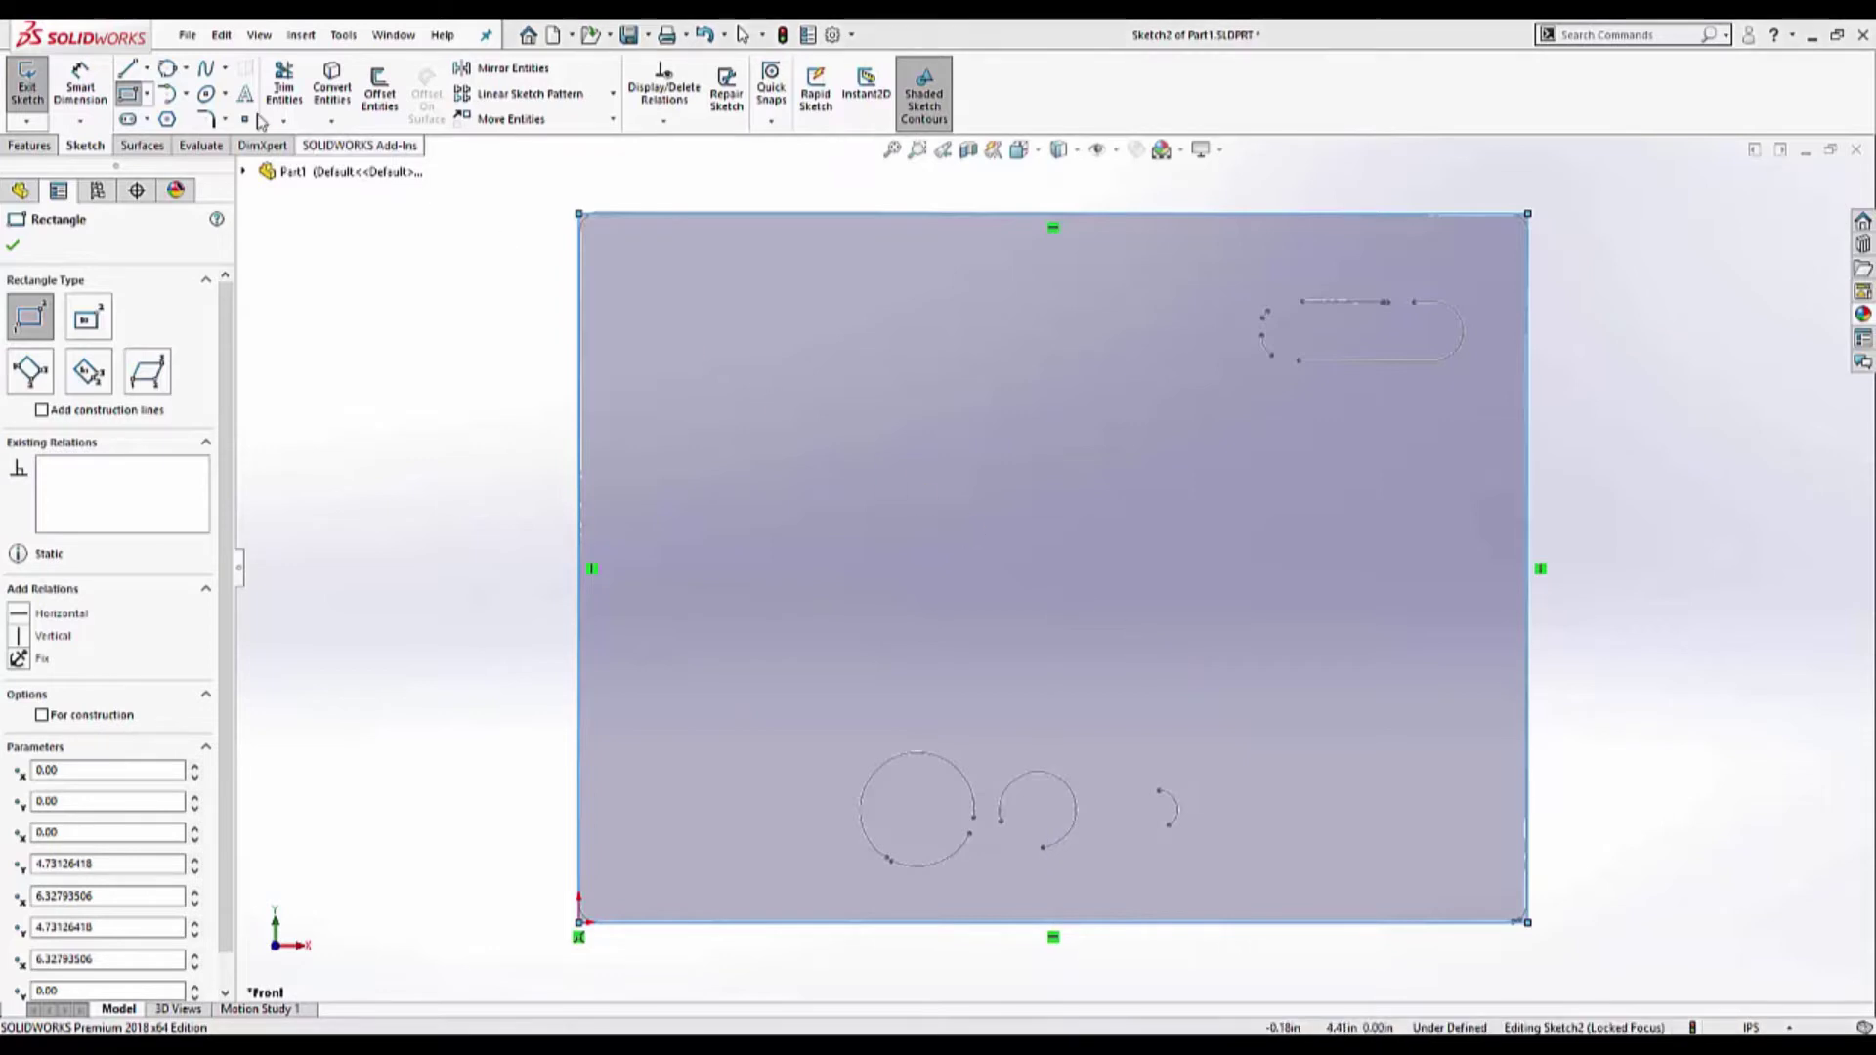
- Trace the three holes with 3-point circles of R 0.38, R 0.25 and R 0.12
click(175, 74)
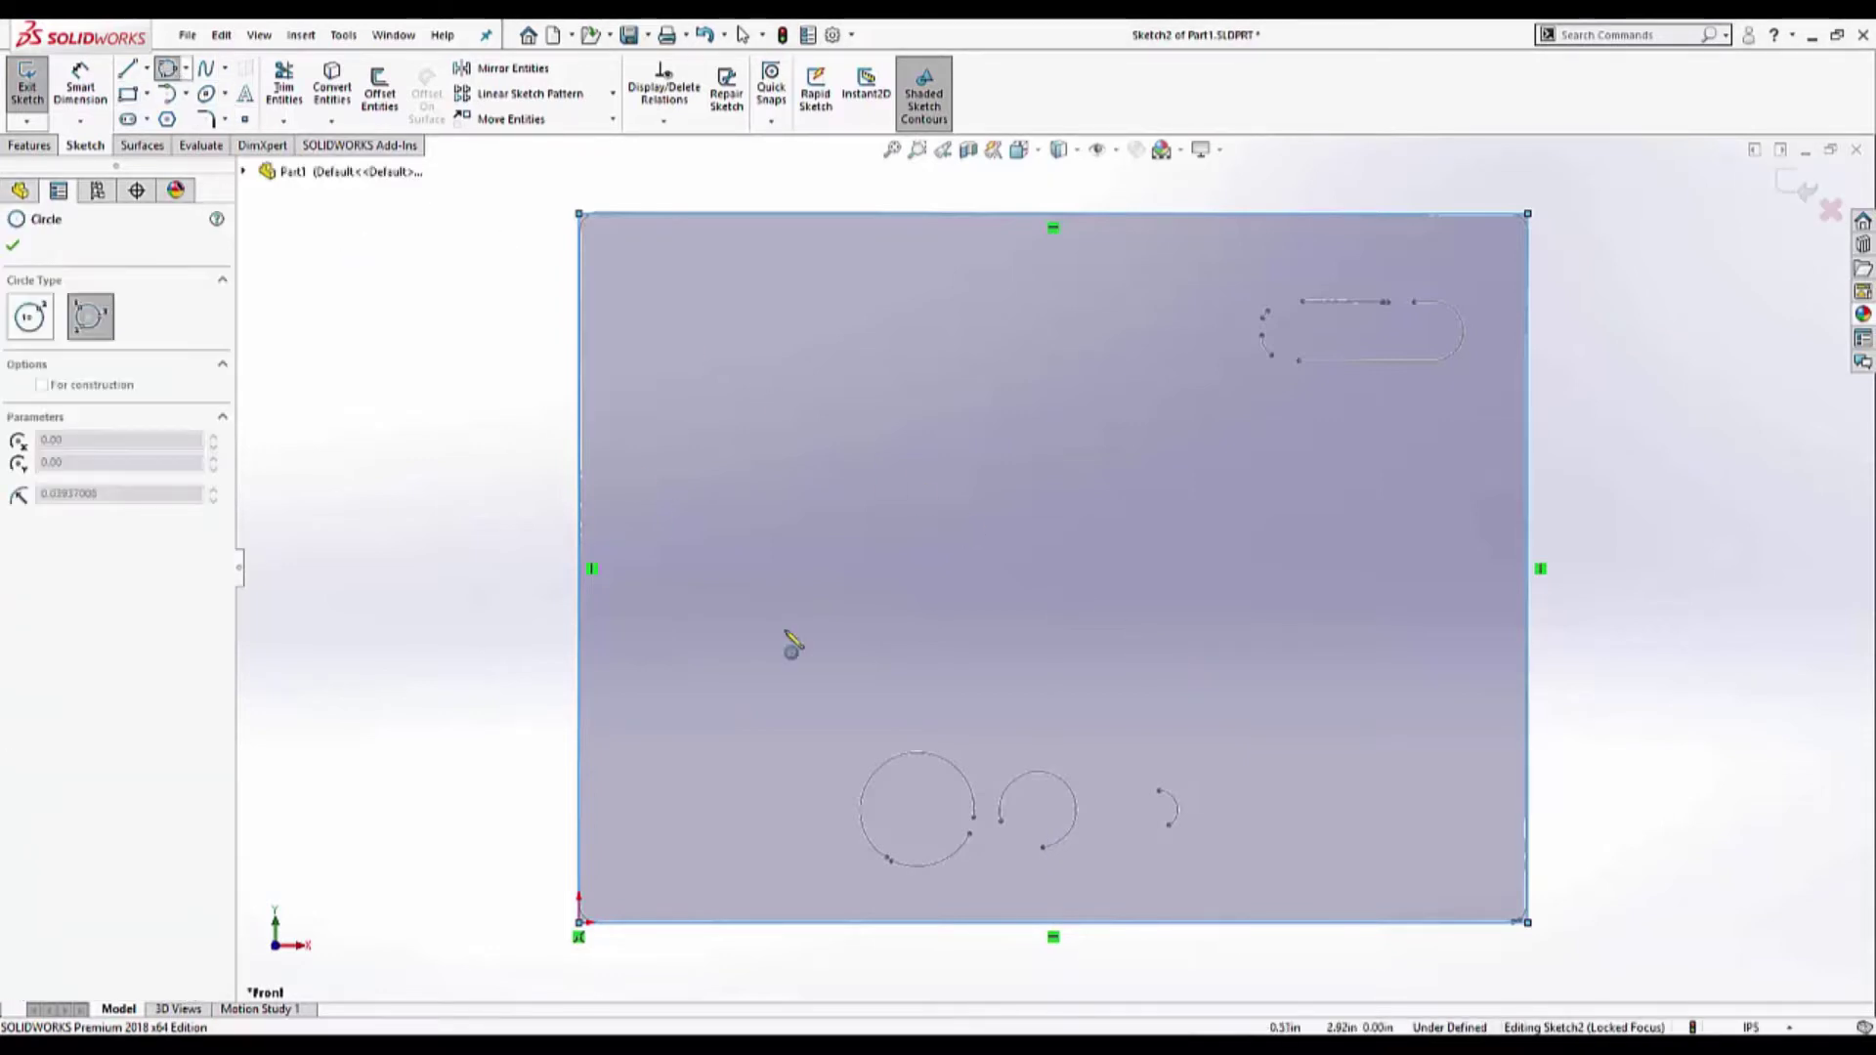
click(887, 855)
click(972, 830)
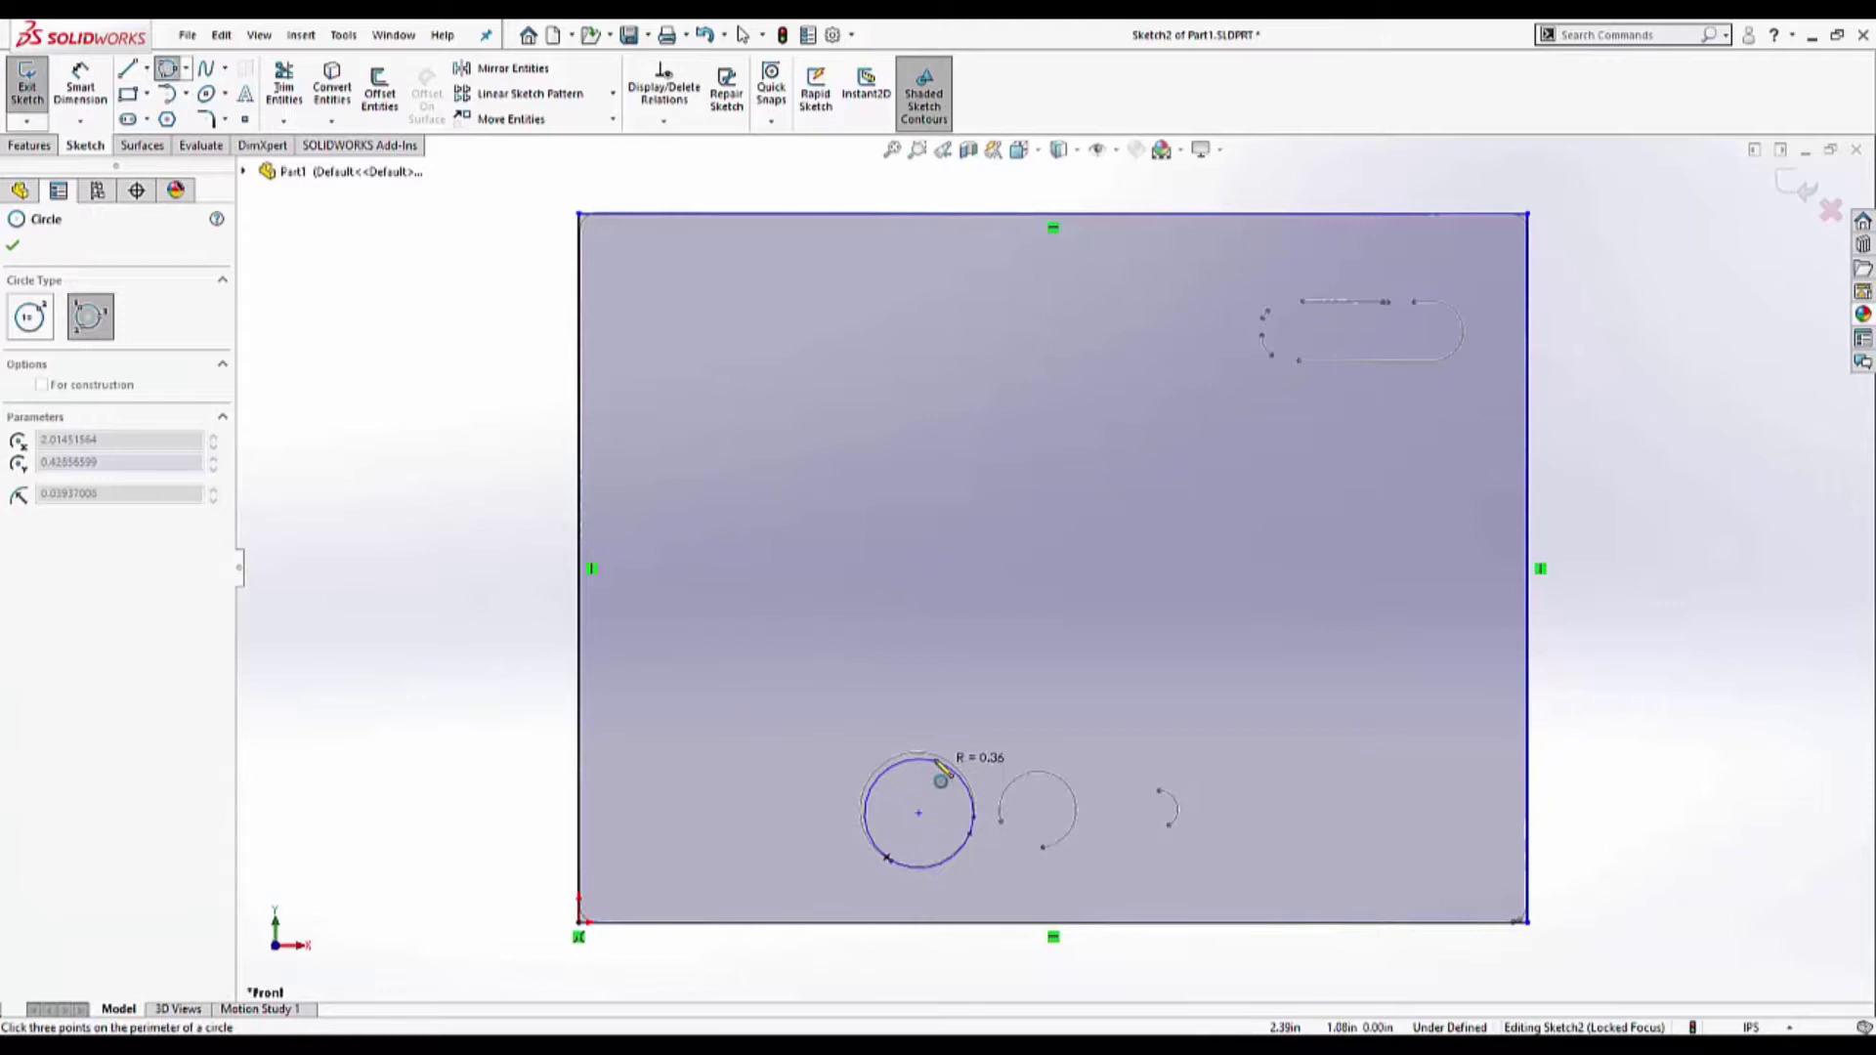
click(929, 772)
click(1000, 820)
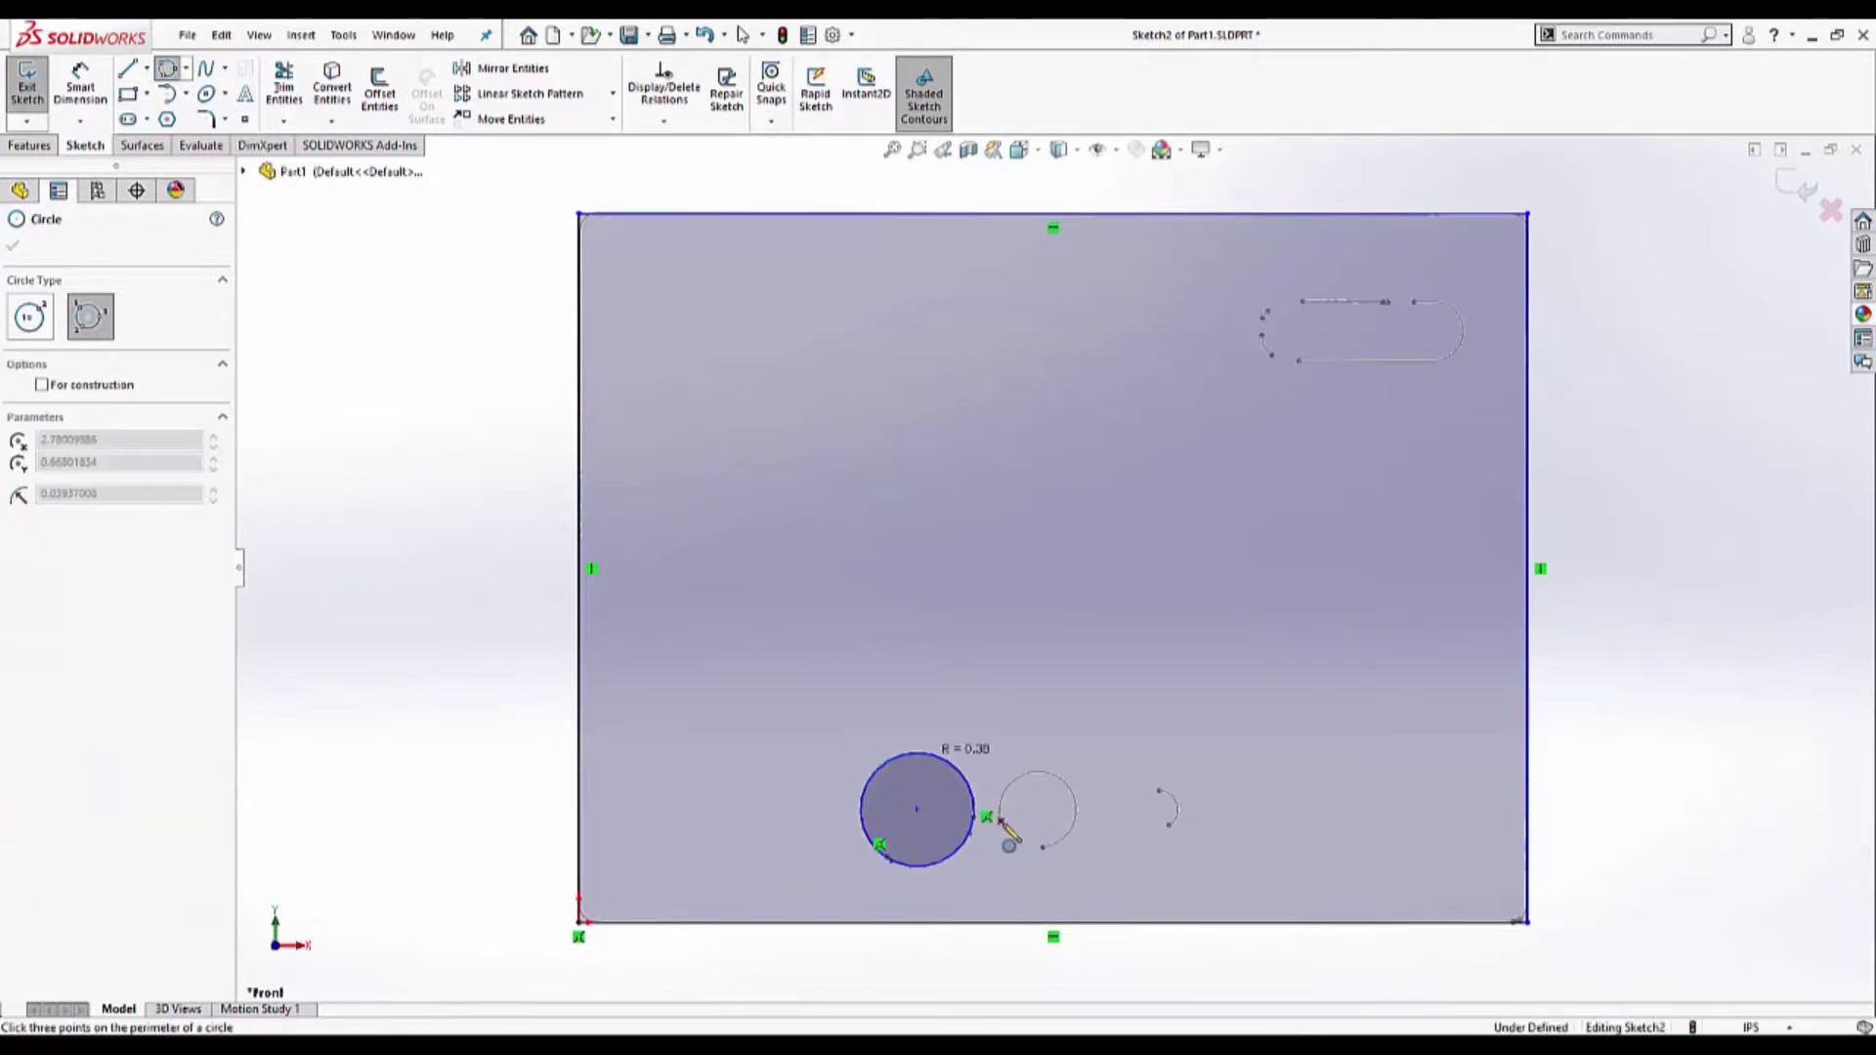
click(1074, 805)
click(1159, 792)
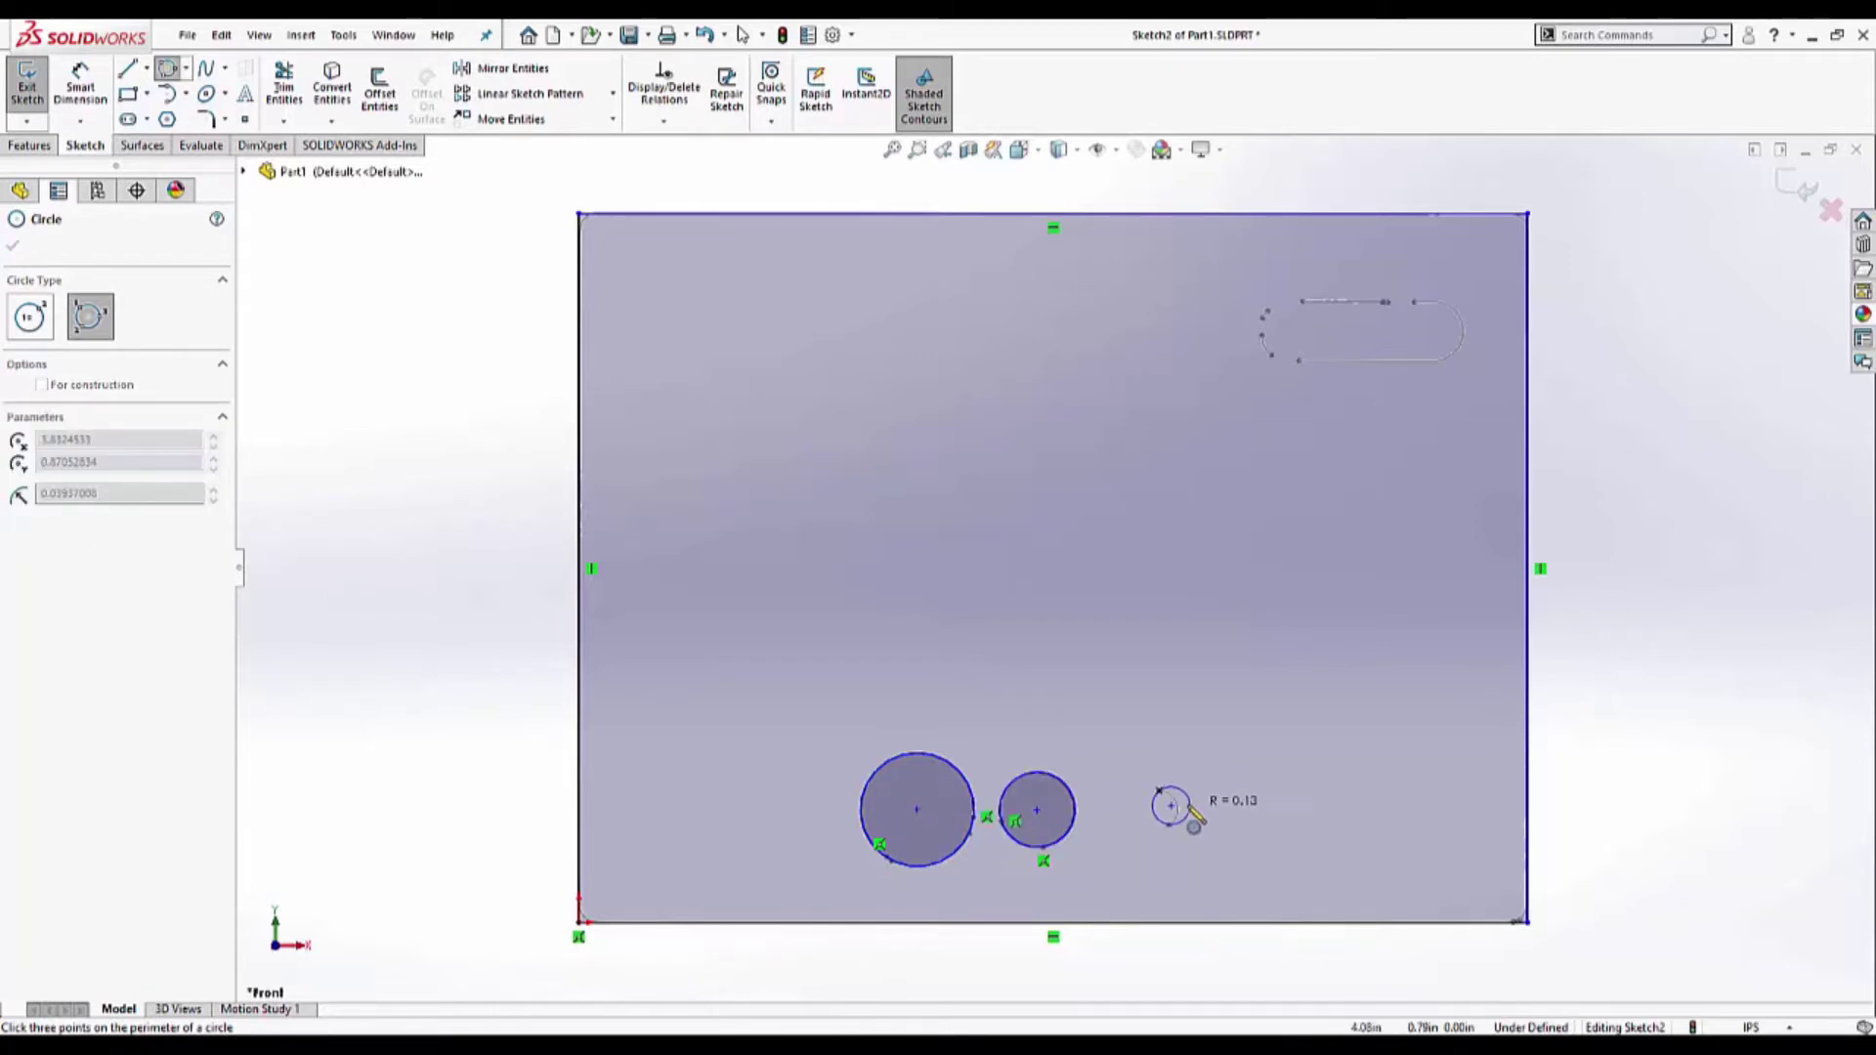
click(1179, 811)
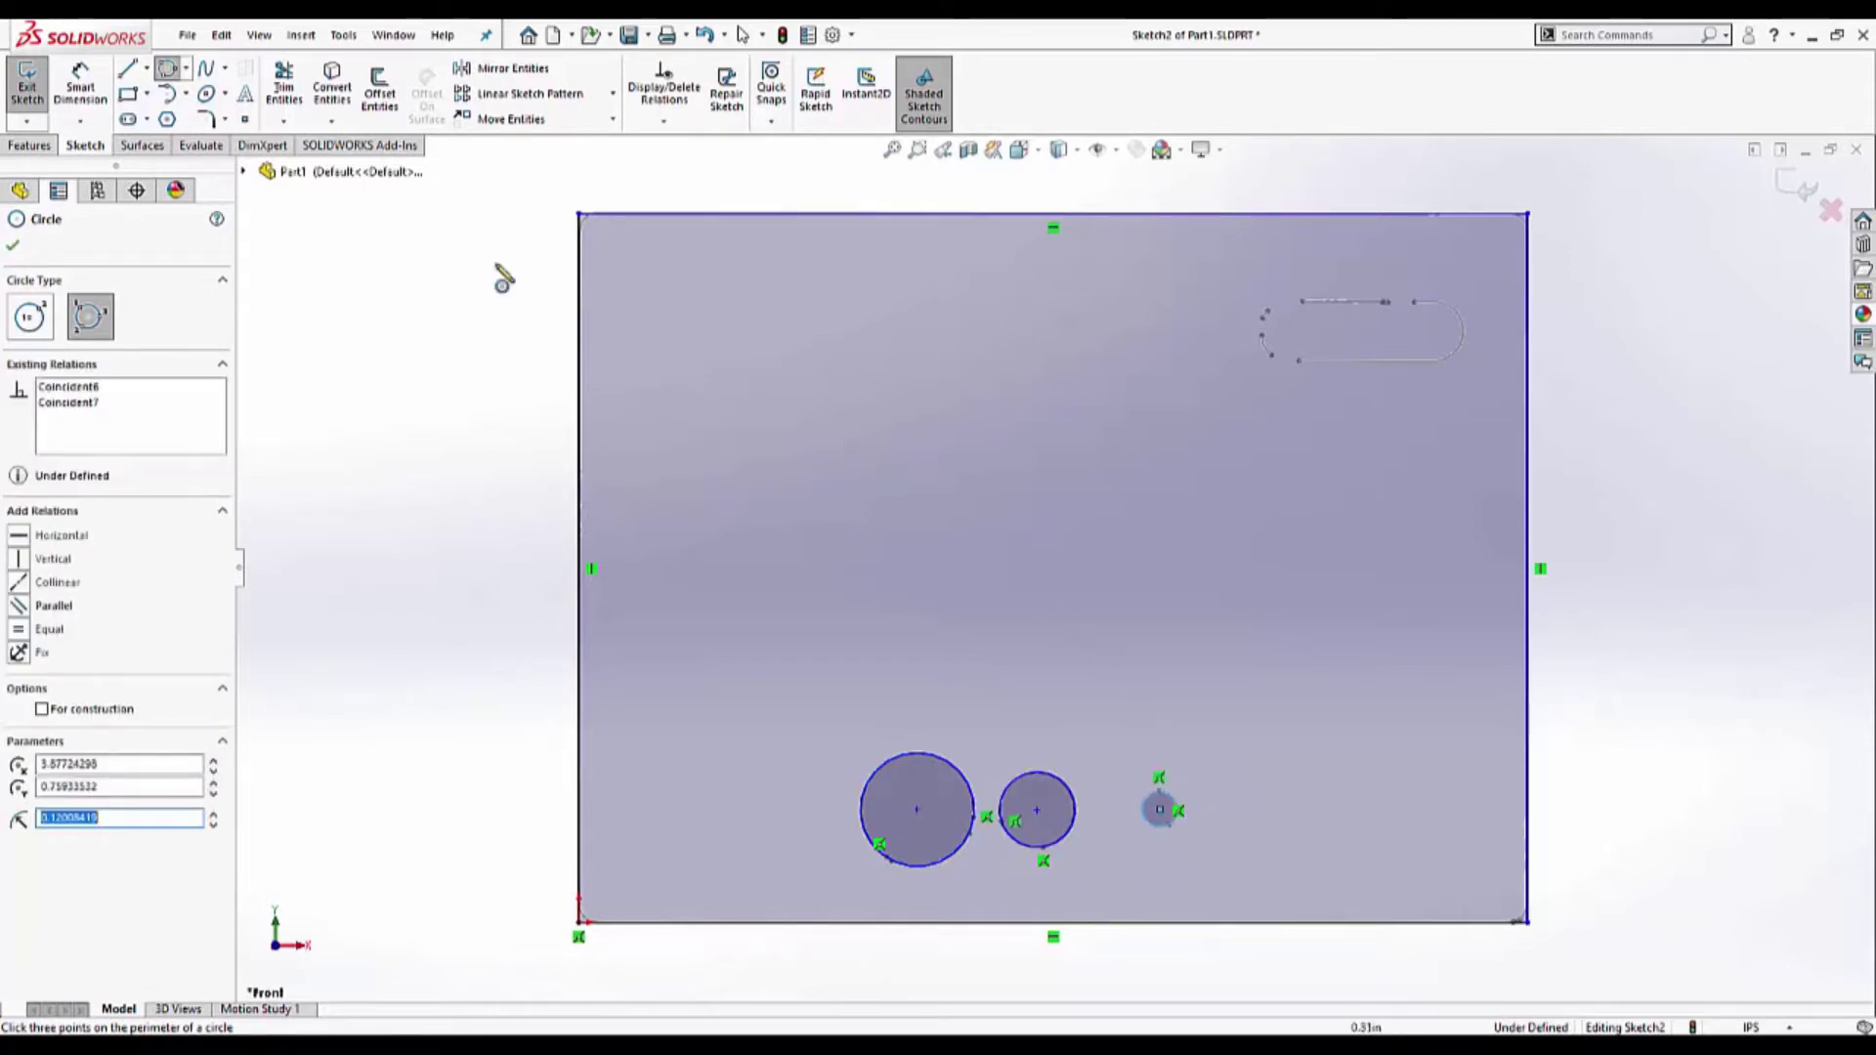
- Draw a straight slot over the slot outline, then adjust its width and length to match
click(128, 119)
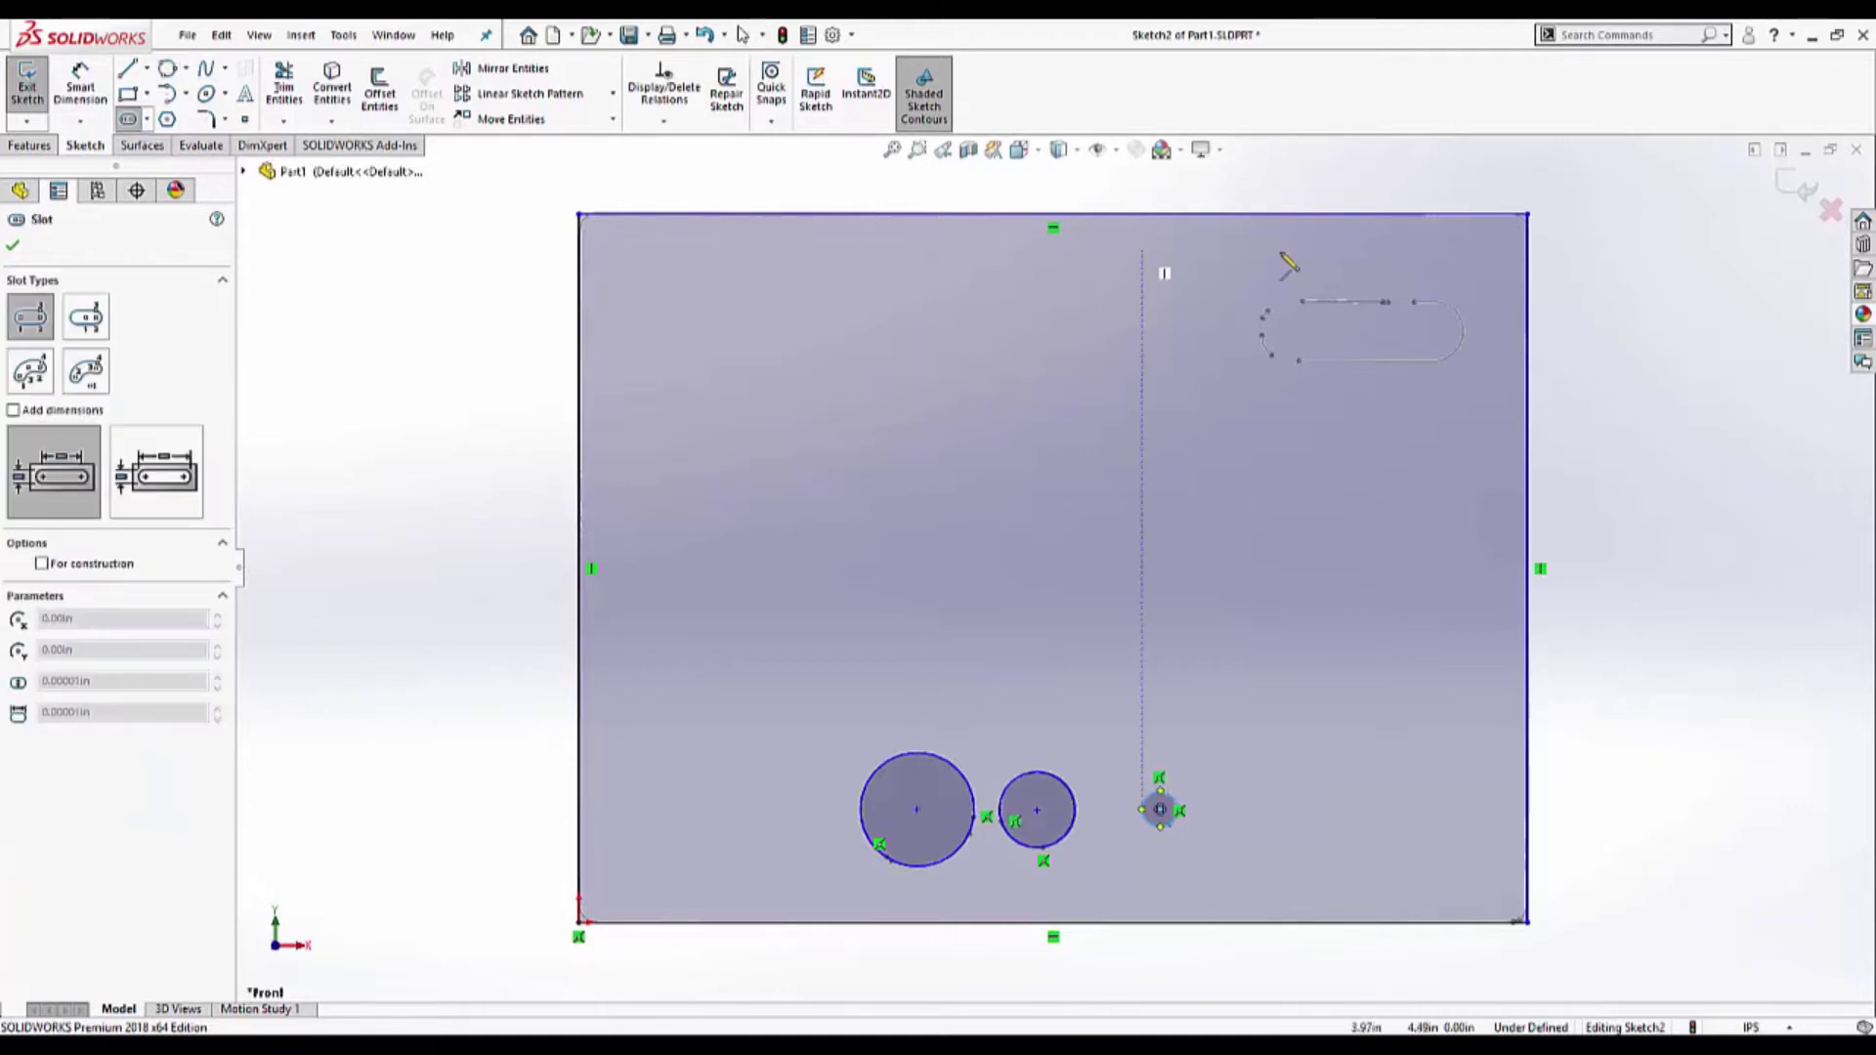
scroll(1306, 374, down, 6)
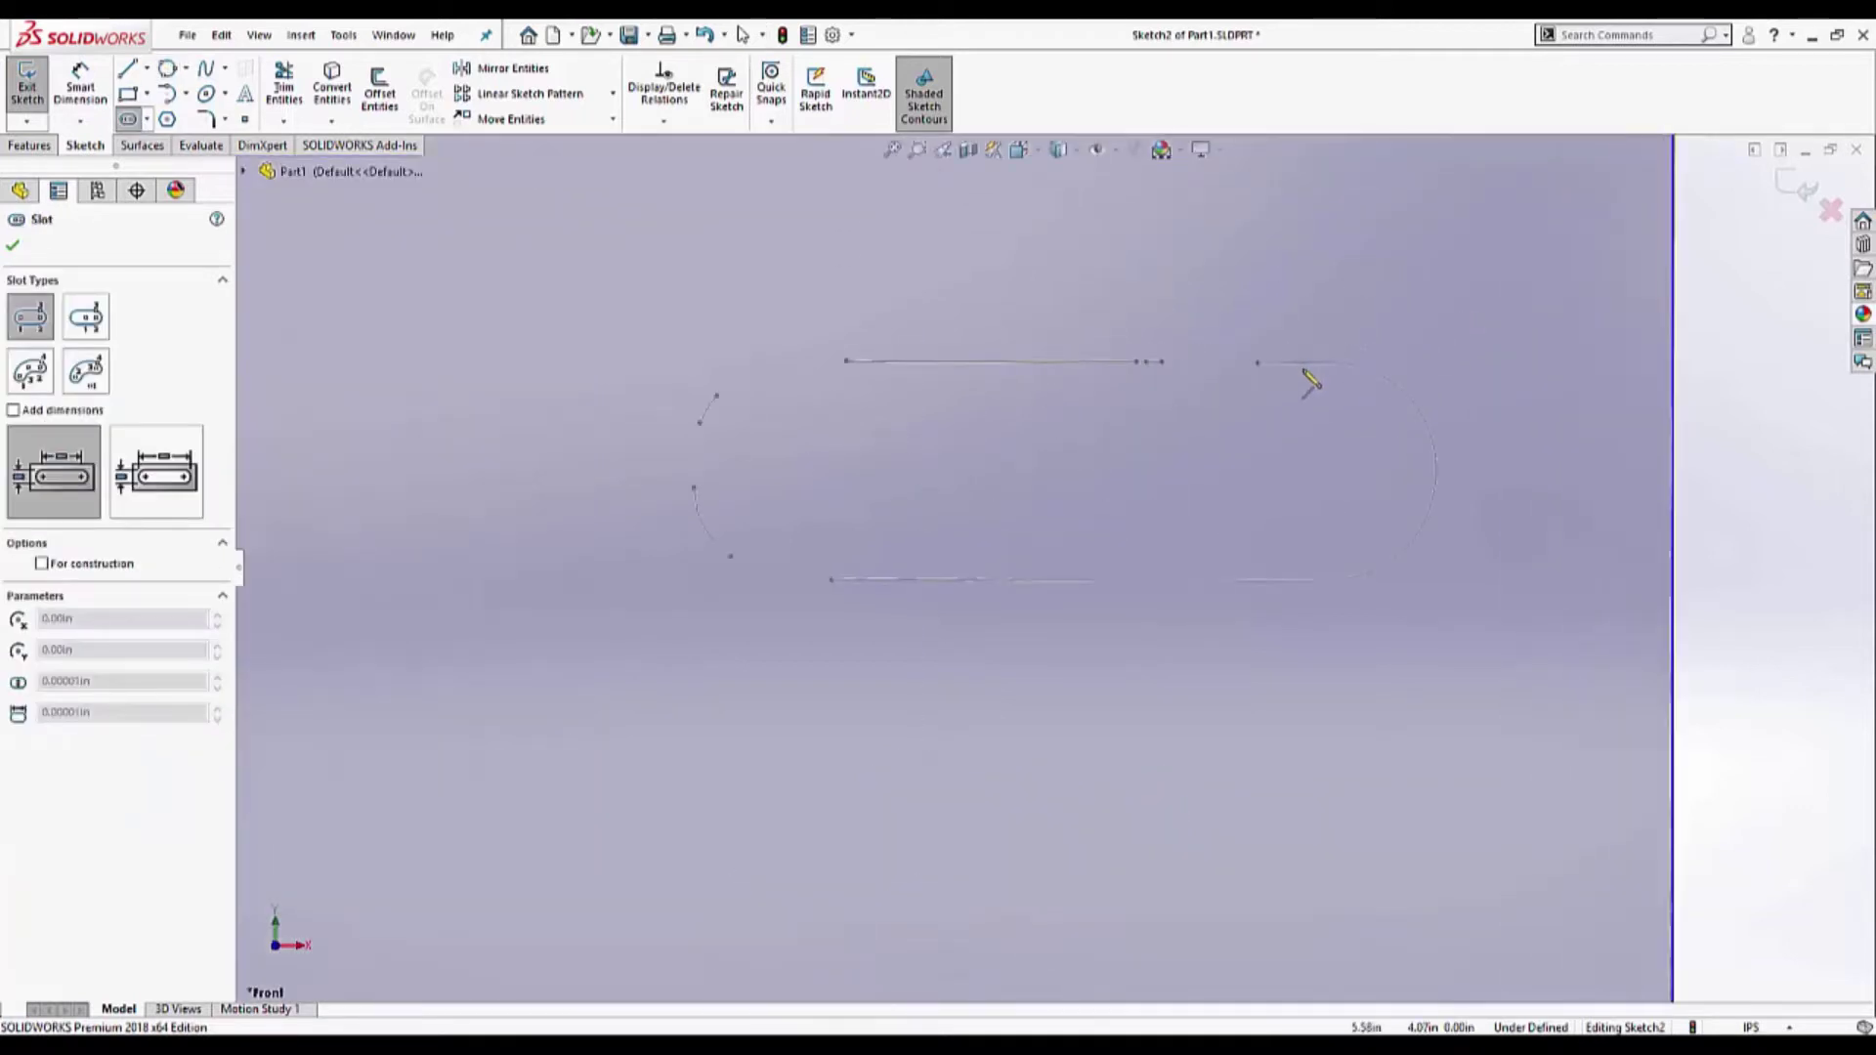
click(1344, 471)
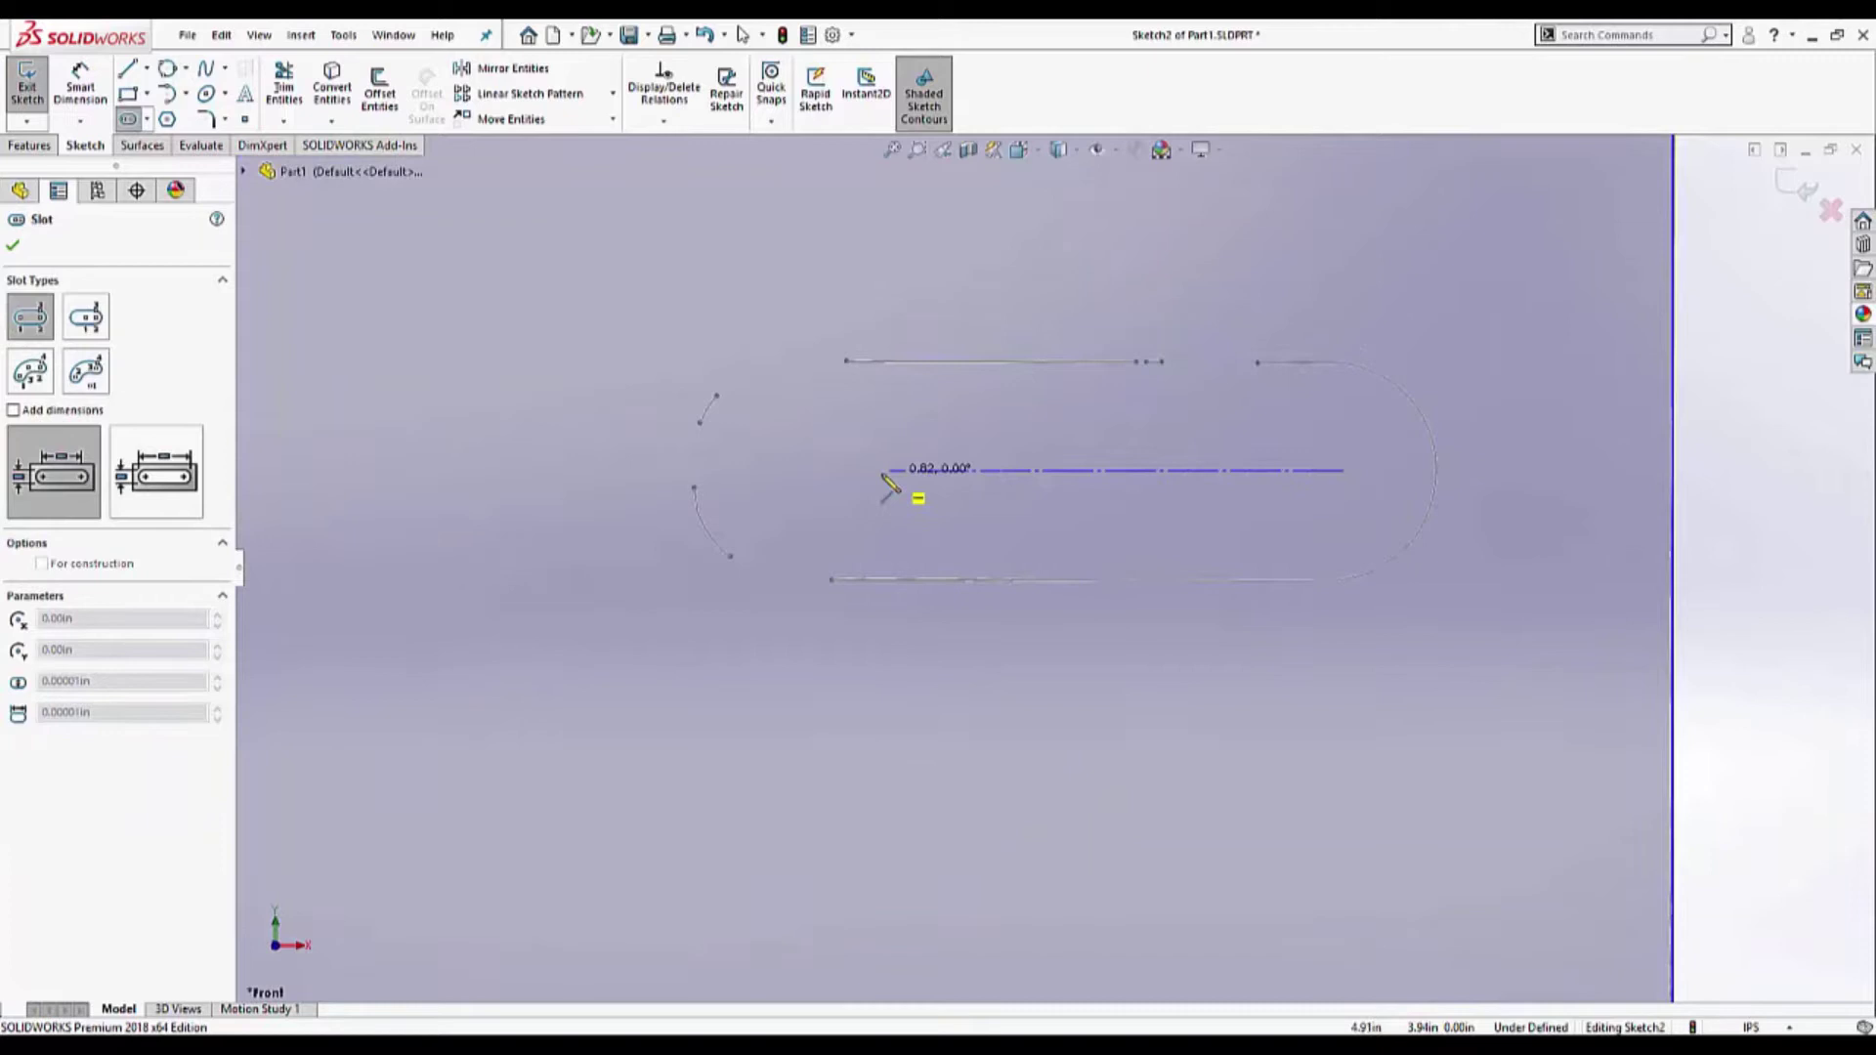
click(848, 471)
click(803, 305)
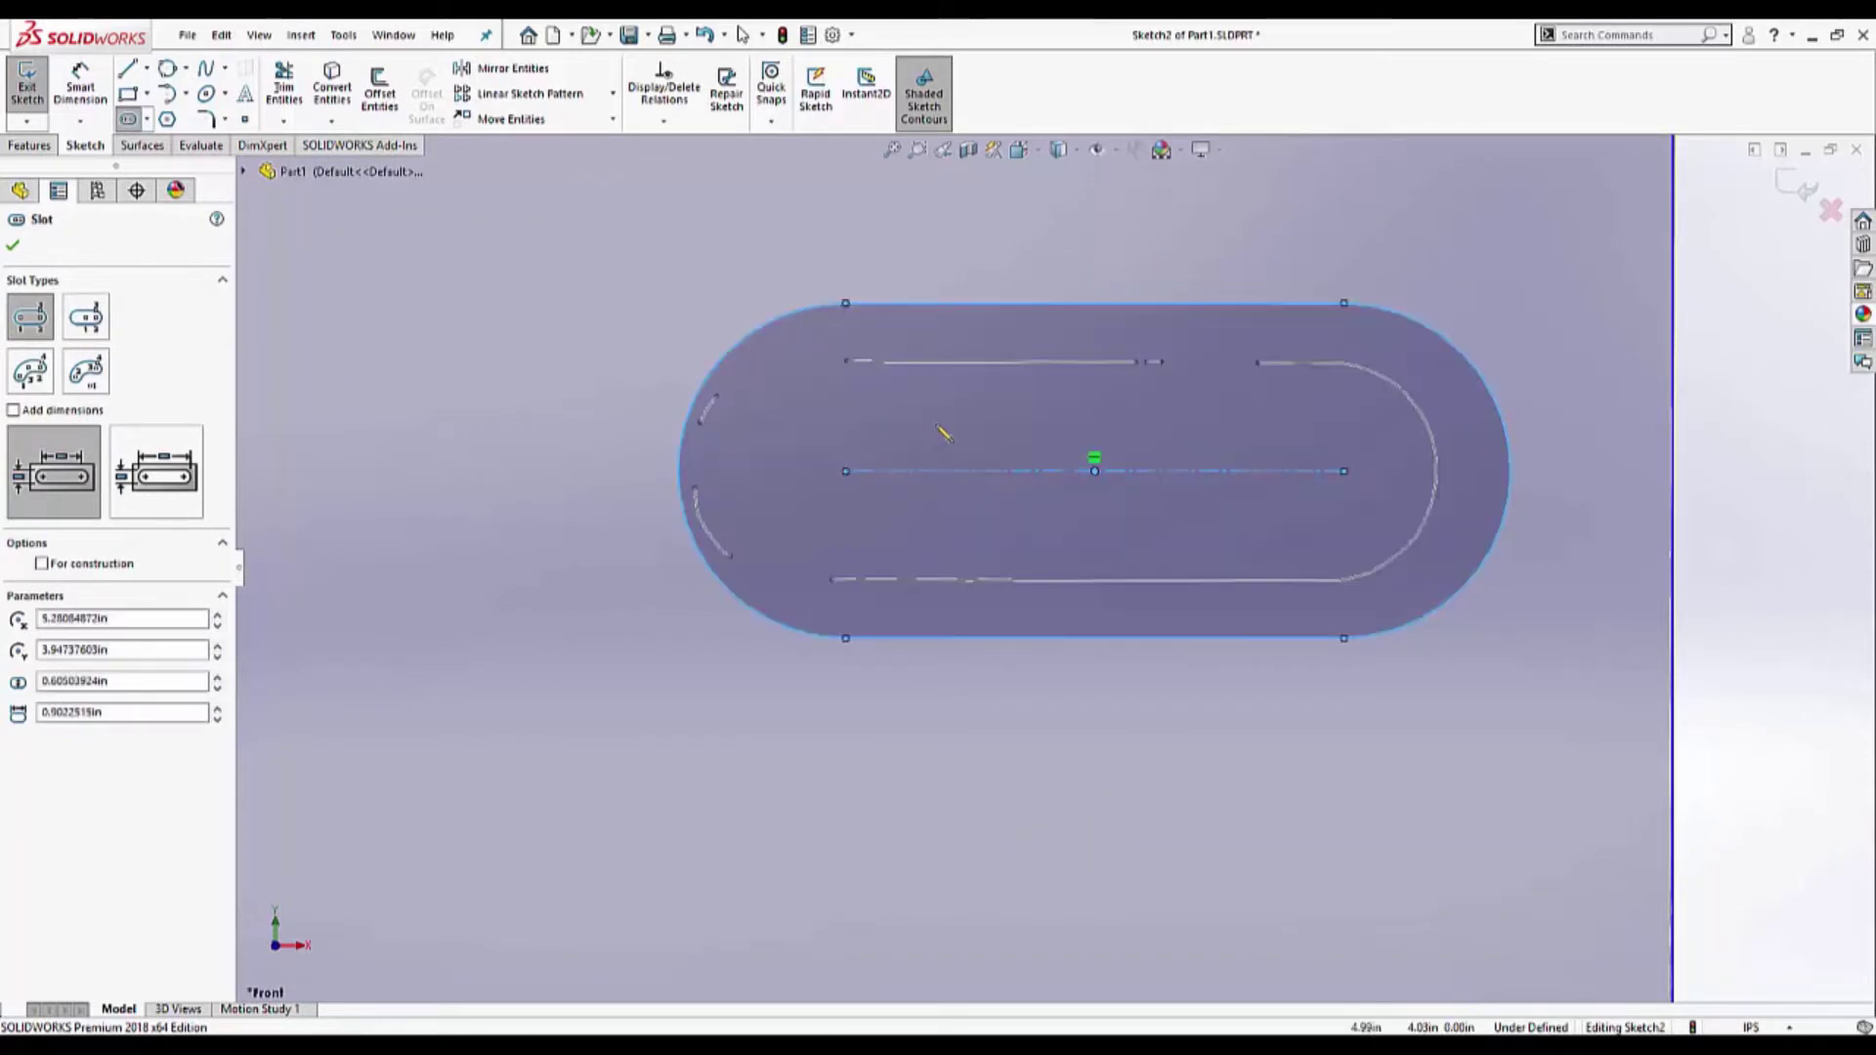
key(Escape)
drag(1338, 304, 1329, 362)
drag(843, 472, 796, 475)
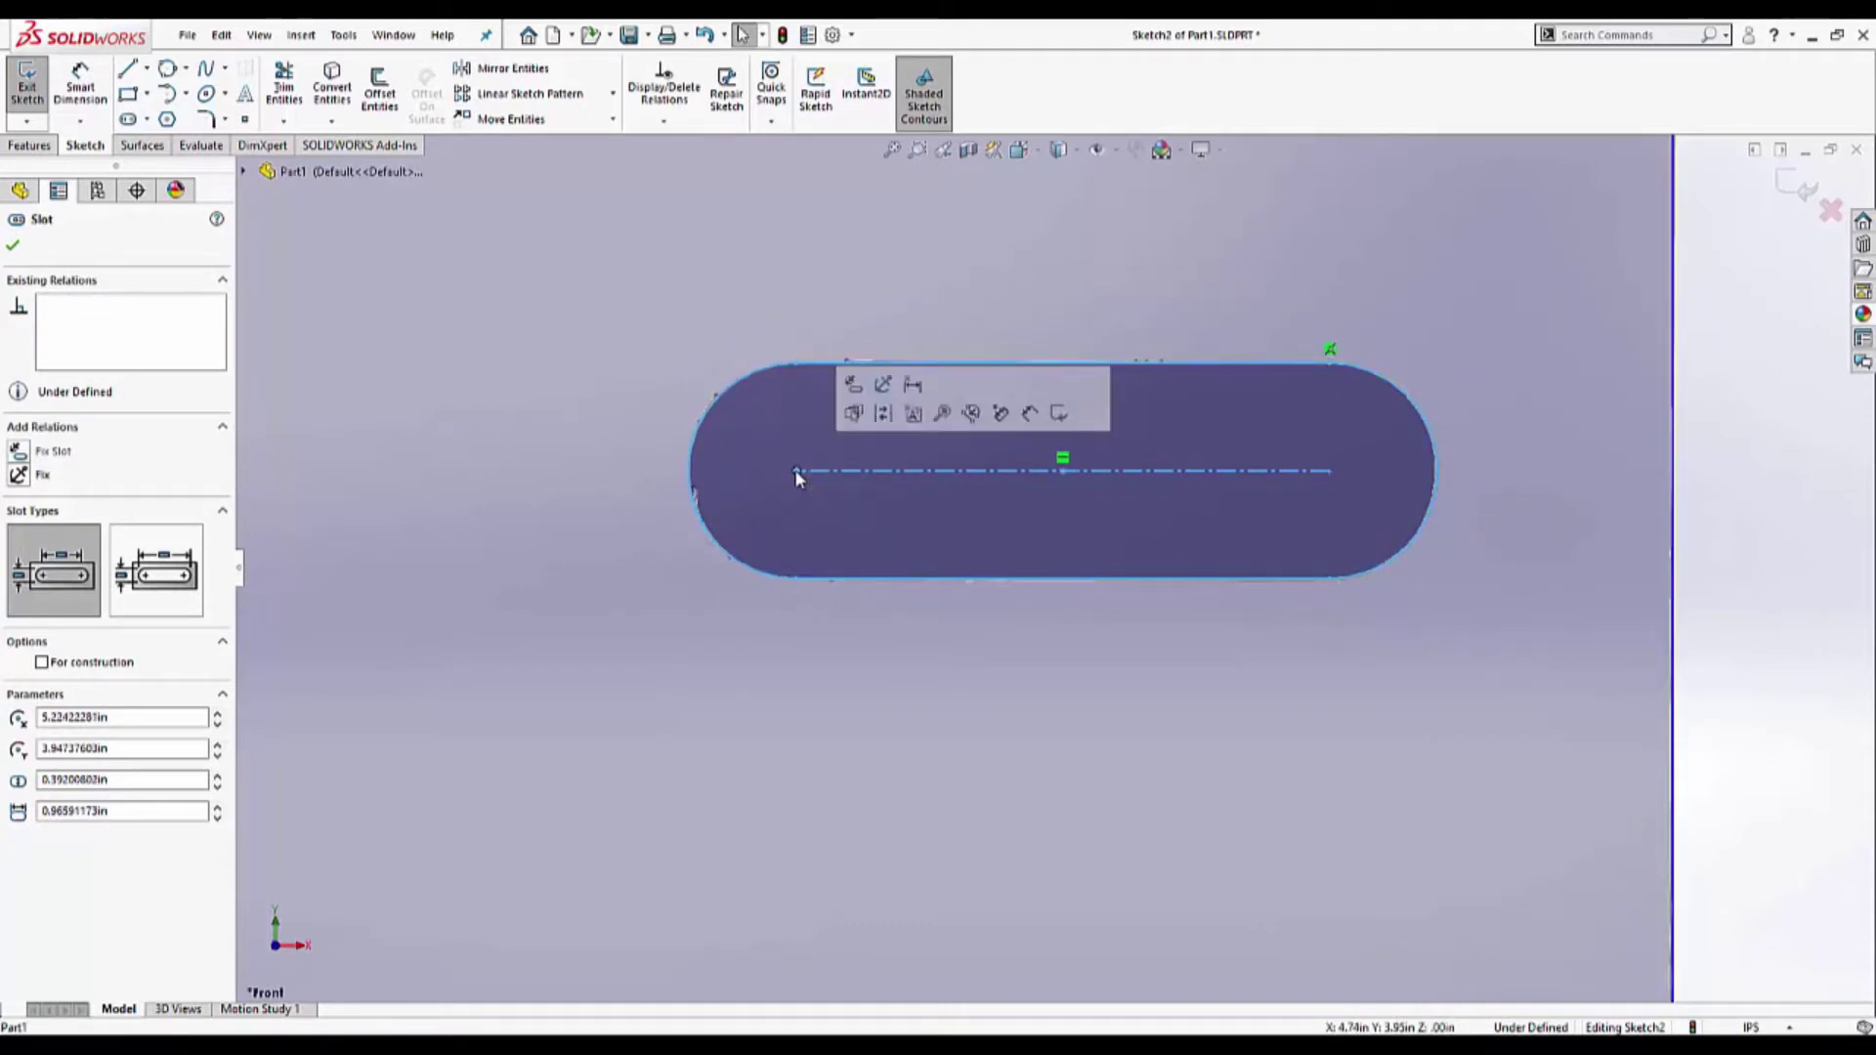
- Fit the sketch in view, select the three circles and other shapes, then clear the selection
key(f)
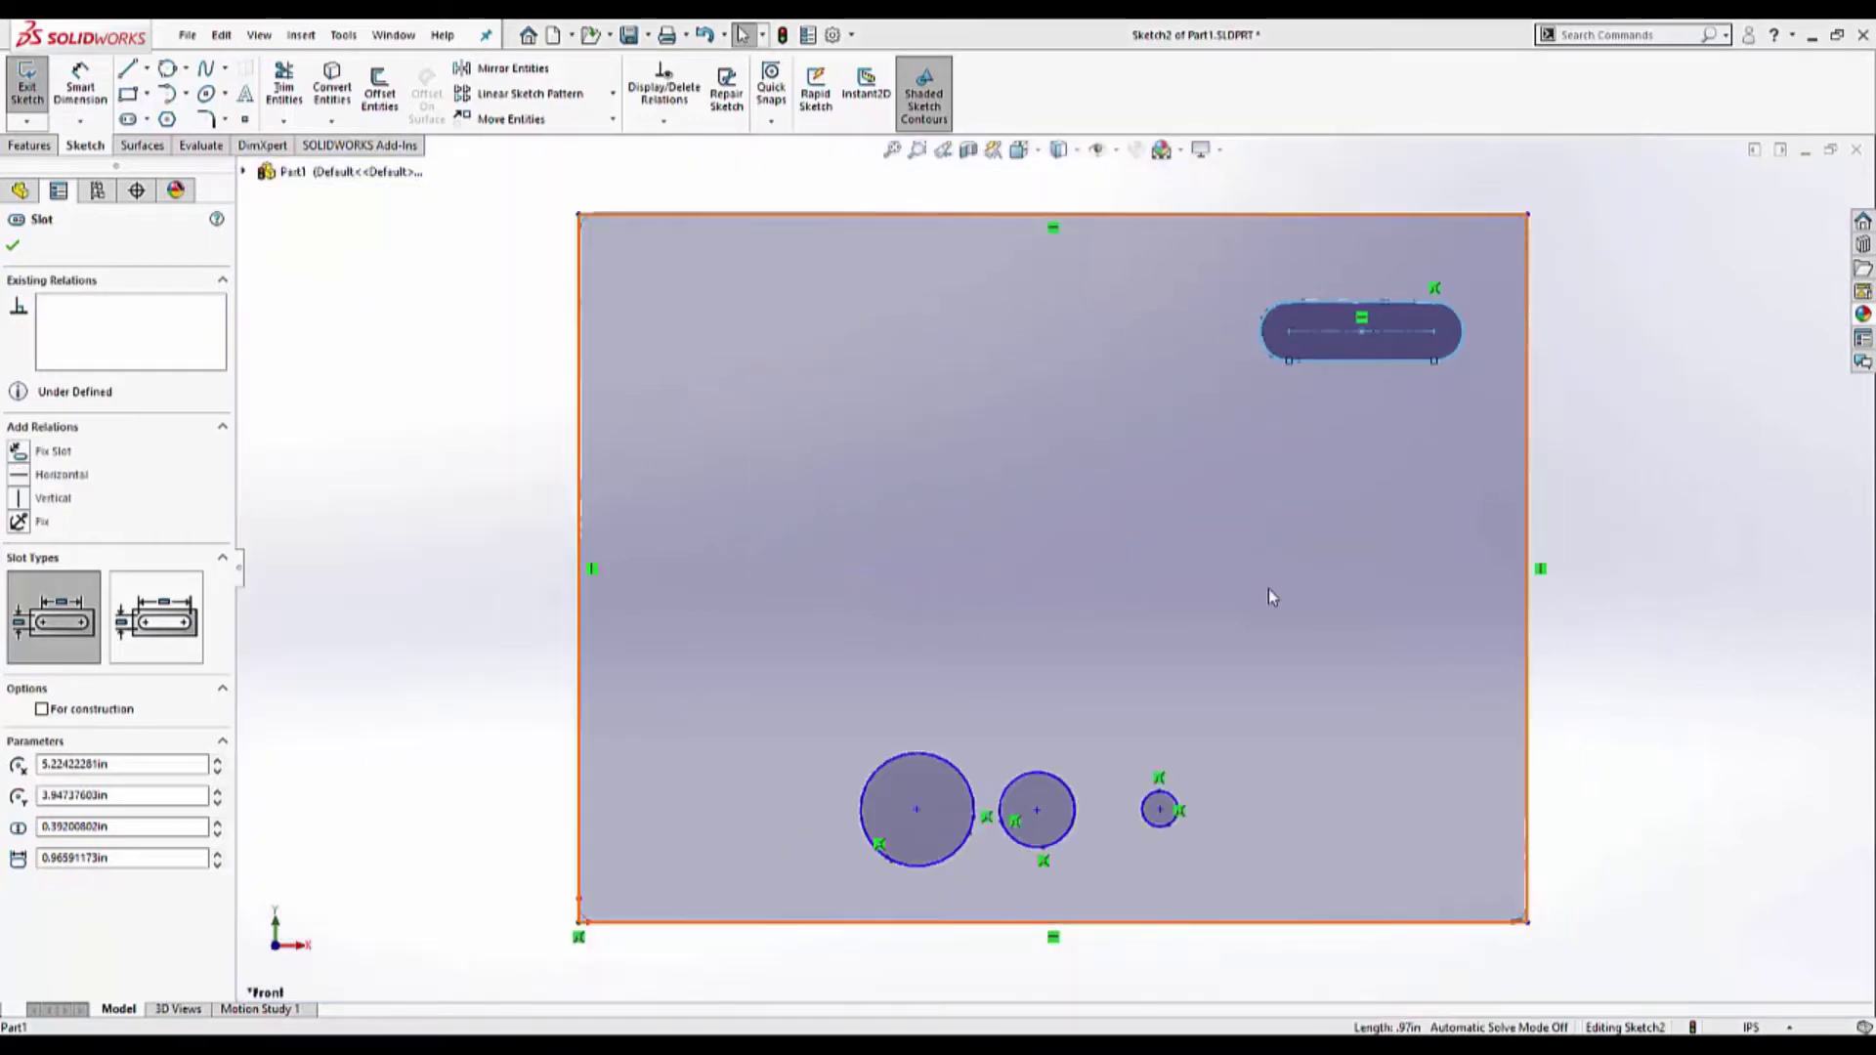
click(881, 843)
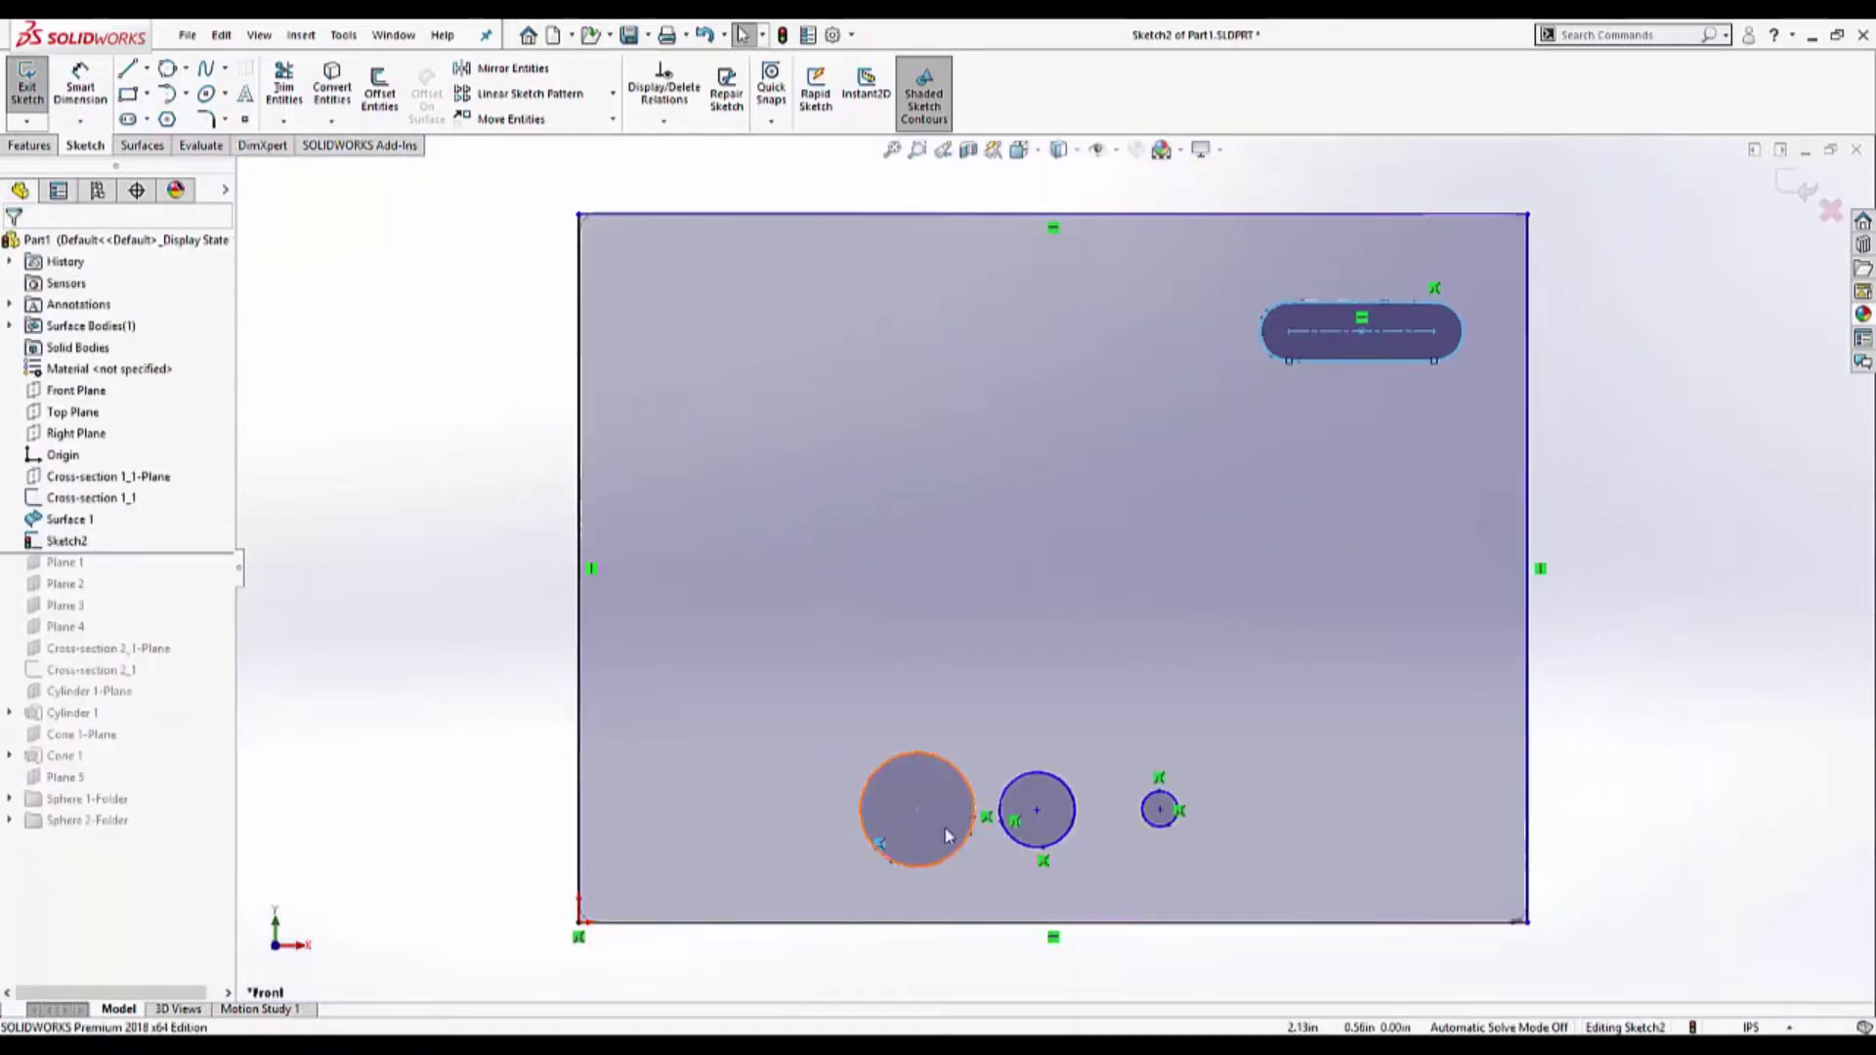
ctrl+click(987, 821)
ctrl+click(1043, 859)
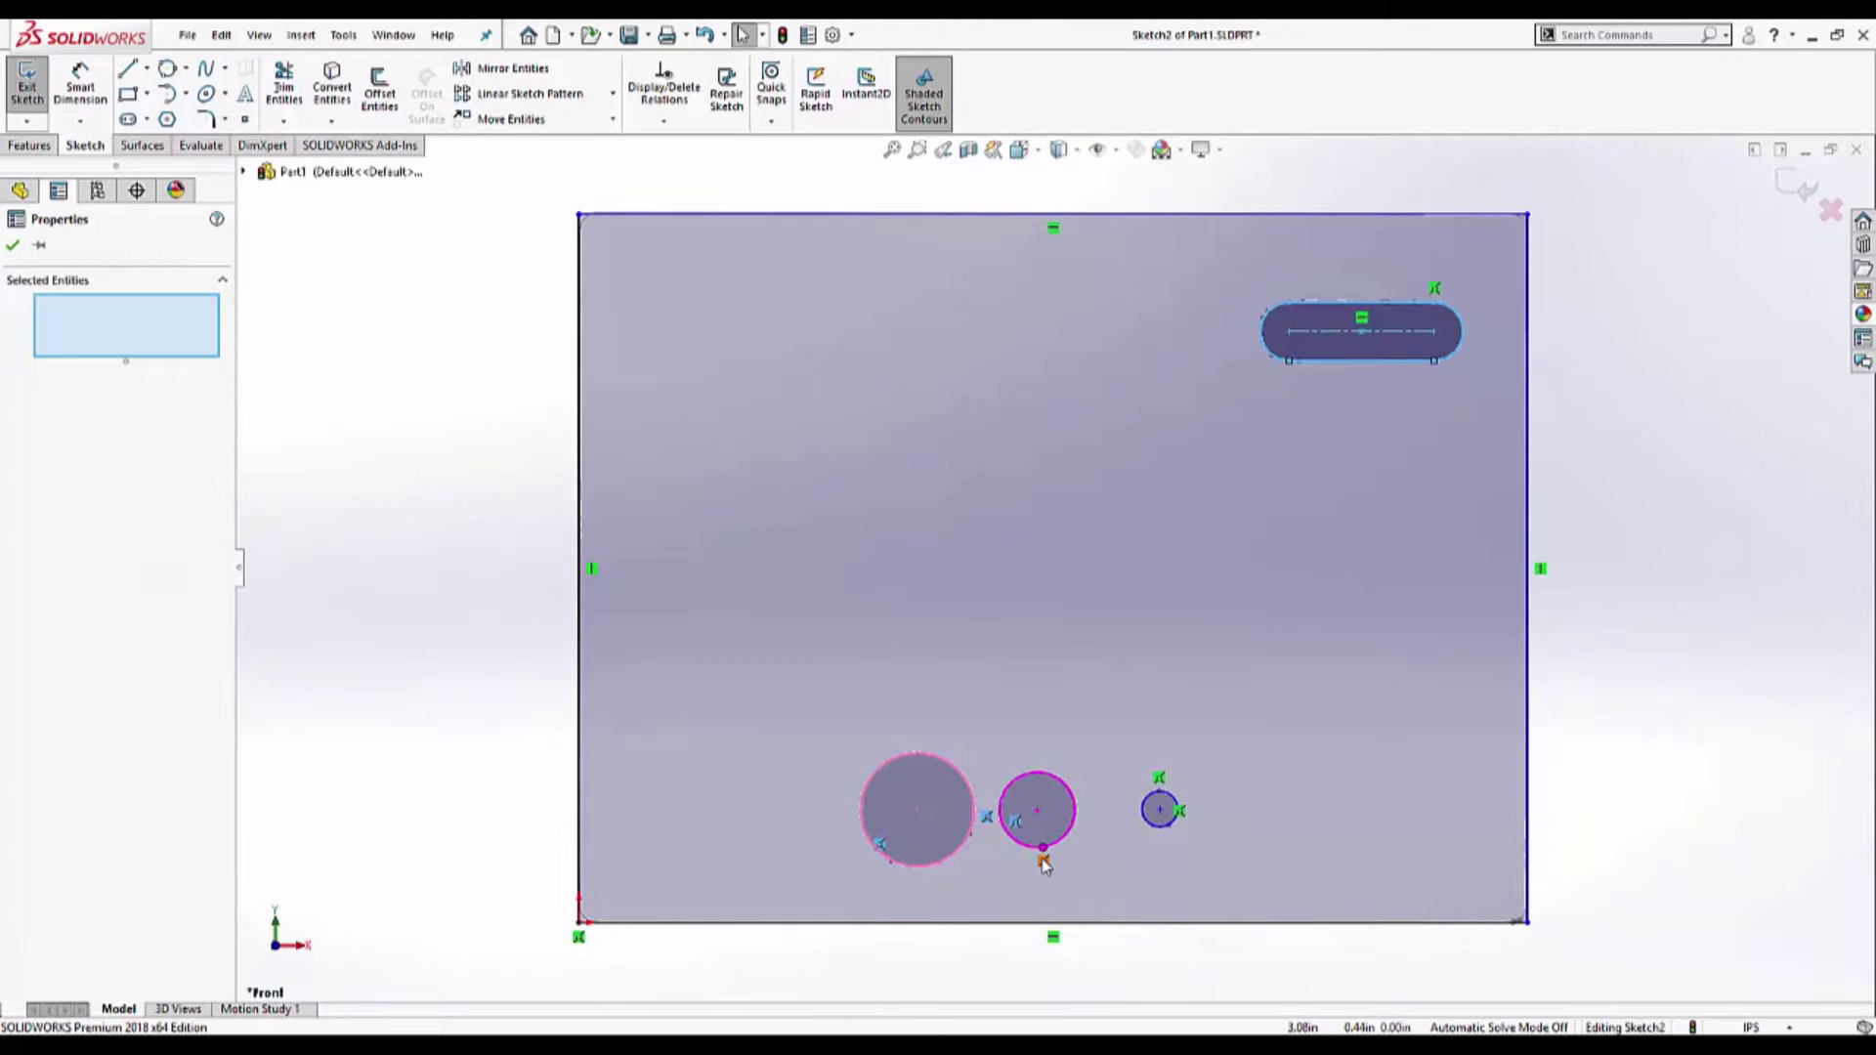
ctrl+click(1160, 779)
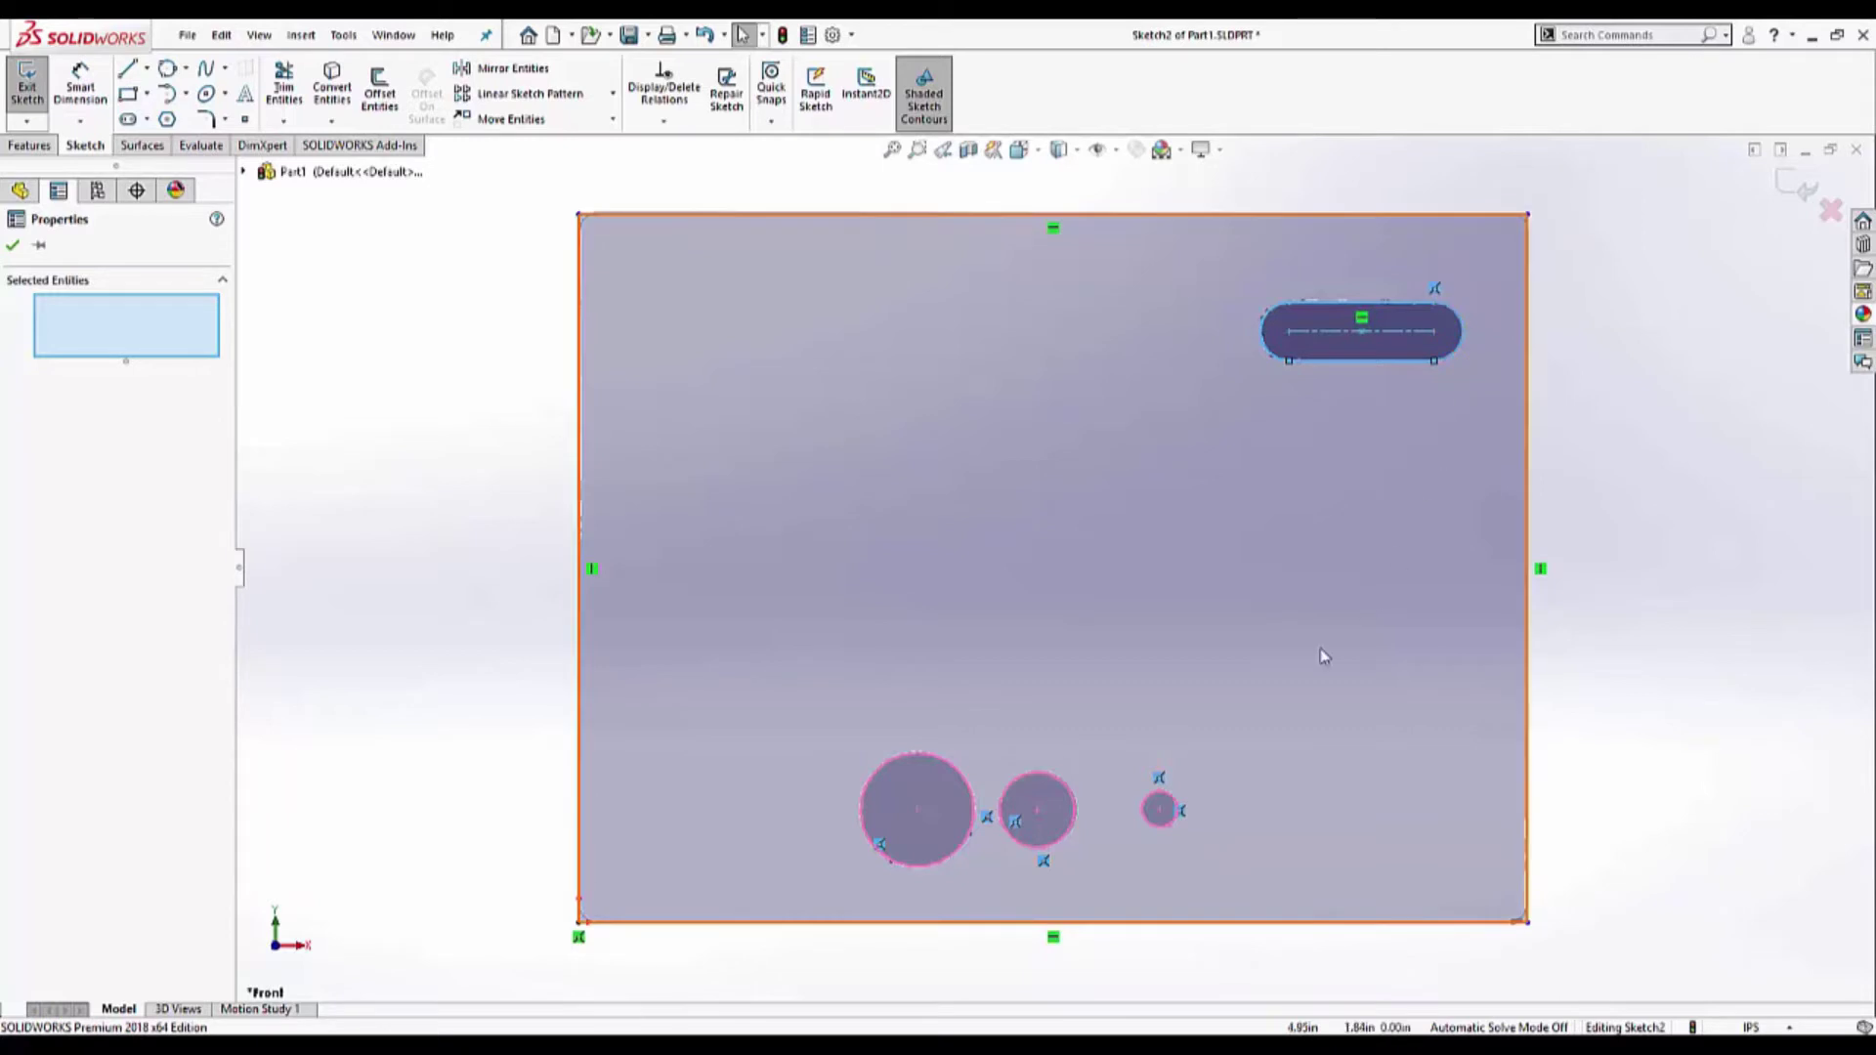
key(Escape)
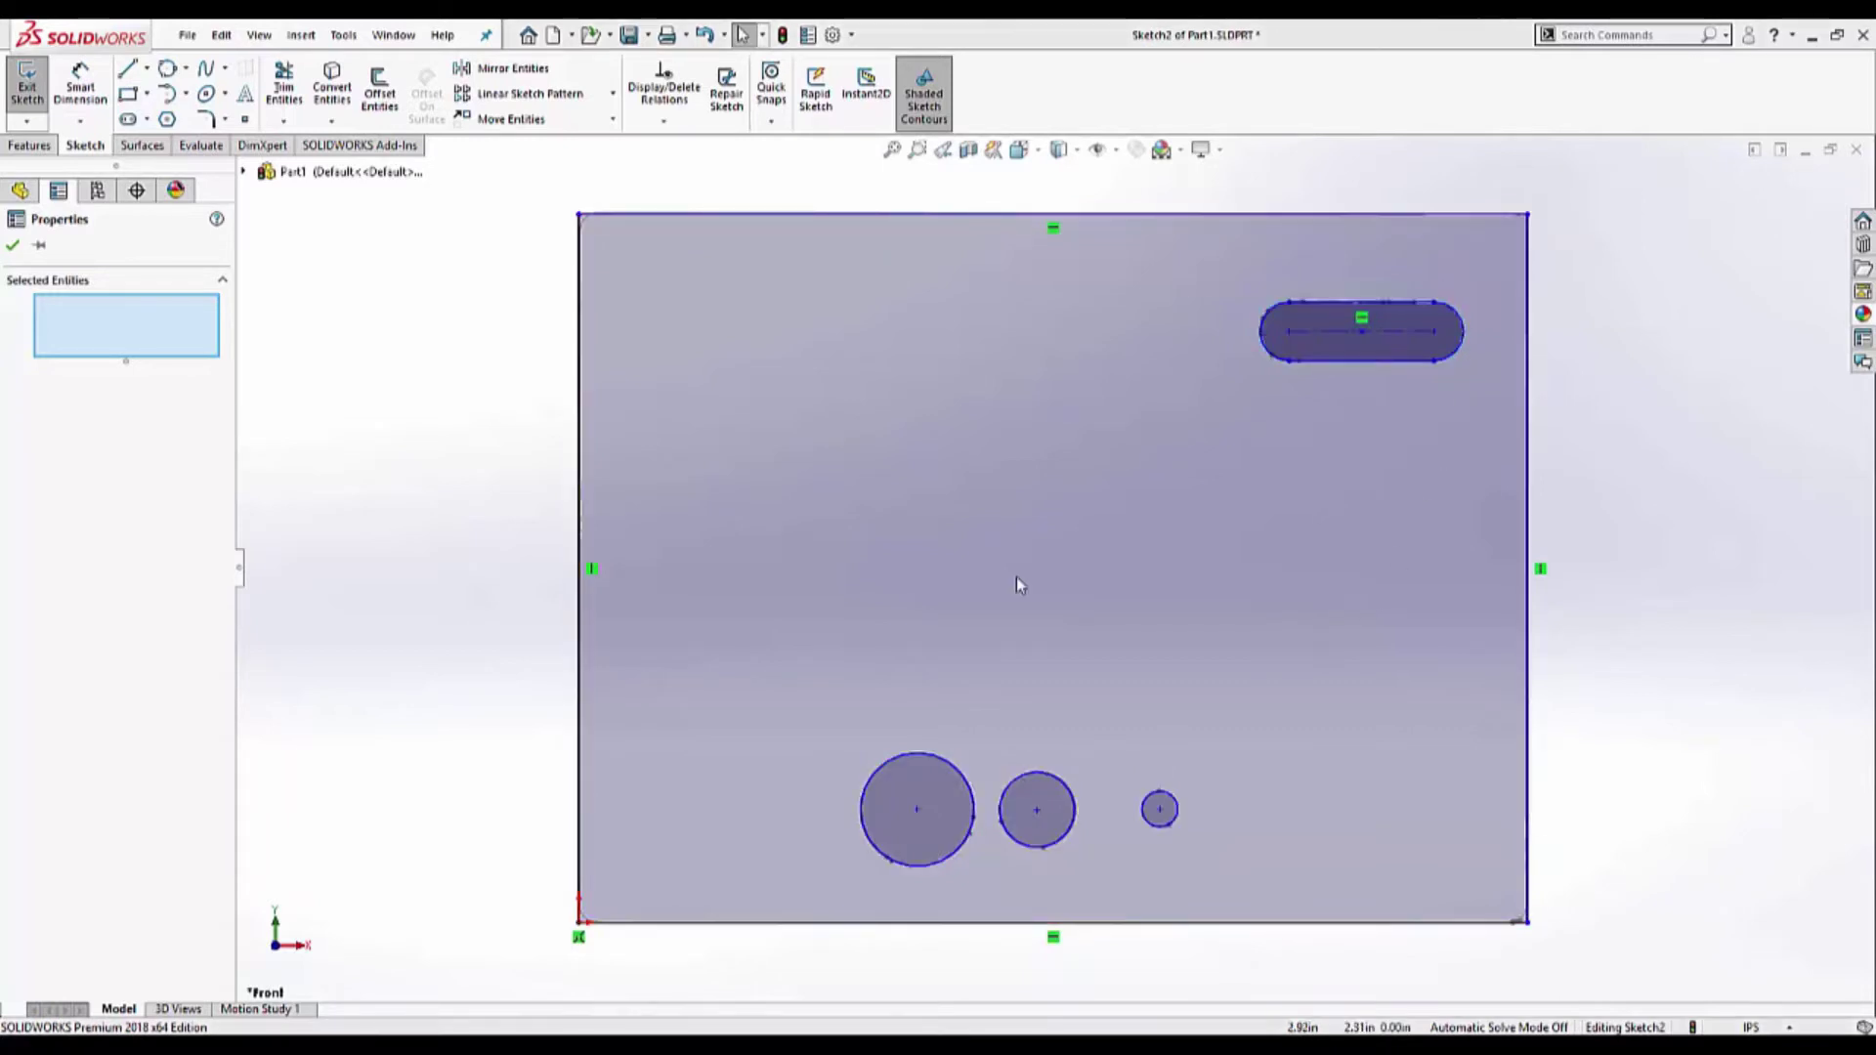
- Boss-extrude the plate sketch Up To Surface 1, creating Boss-Extrude1 with the curved face
click(39, 146)
click(39, 98)
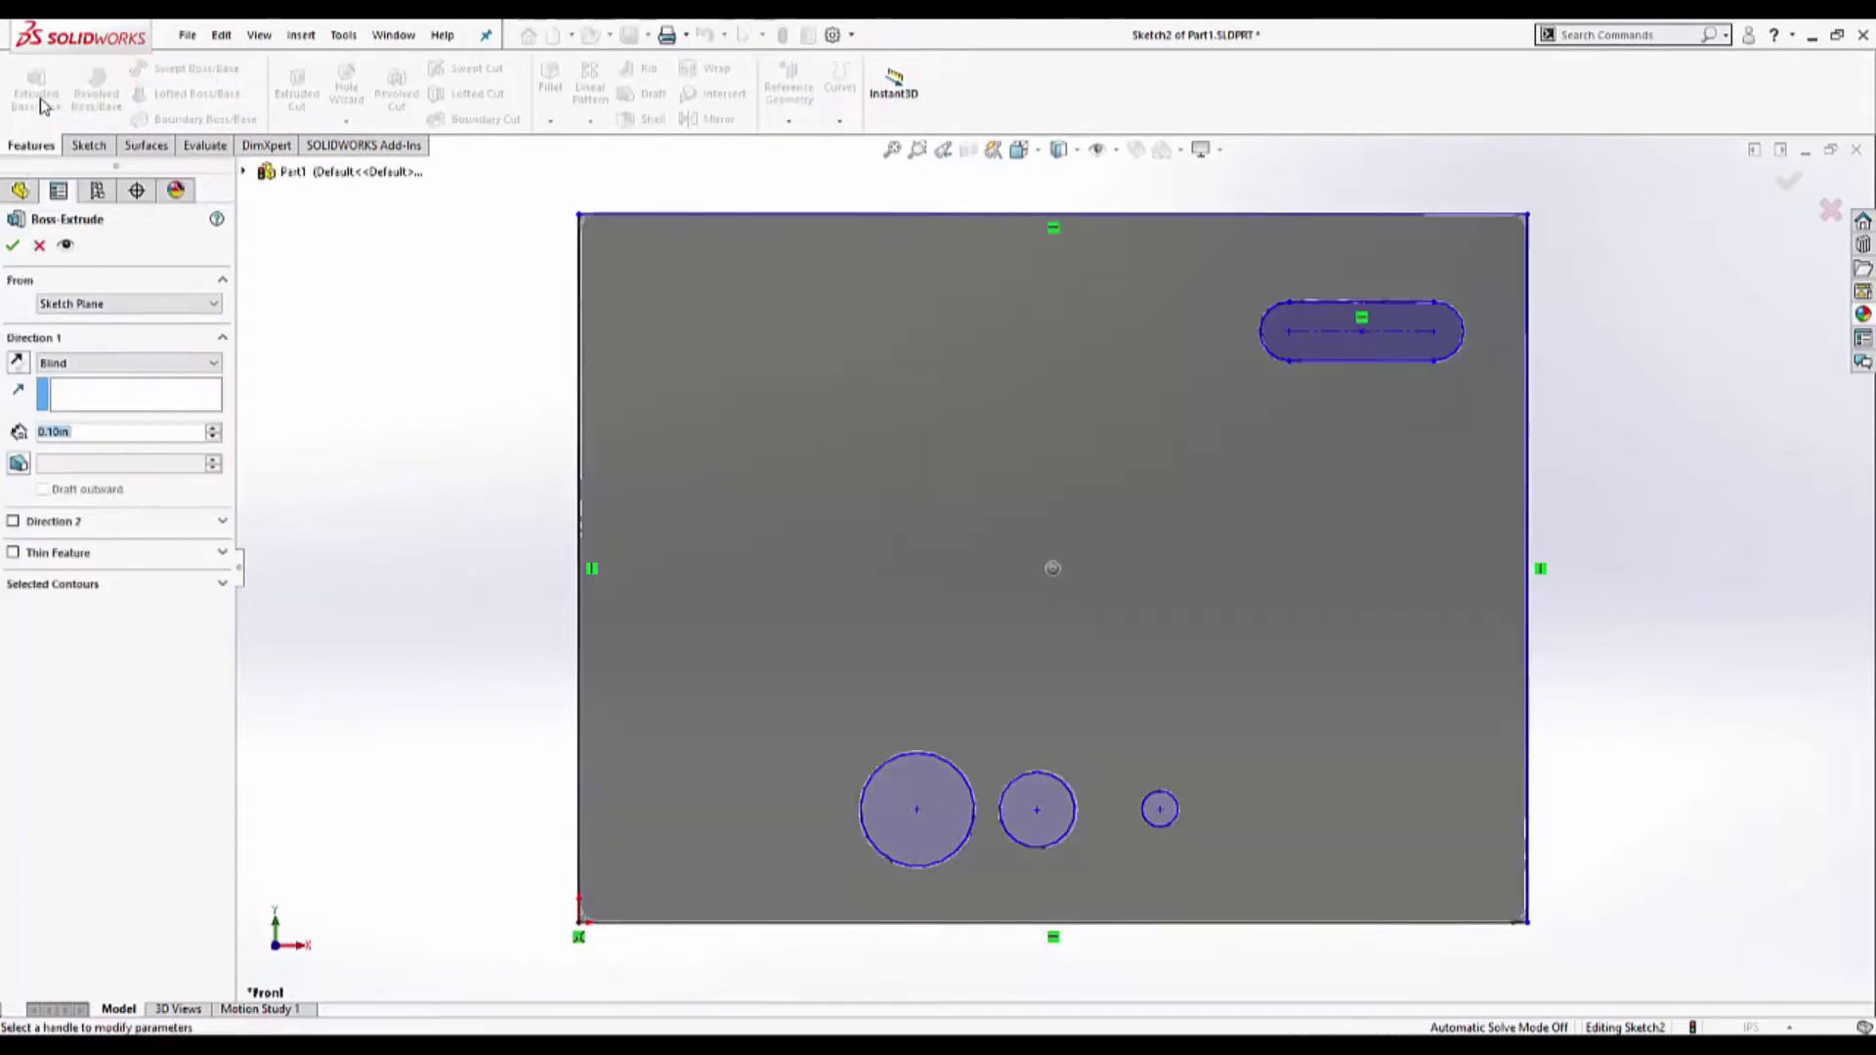
click(109, 362)
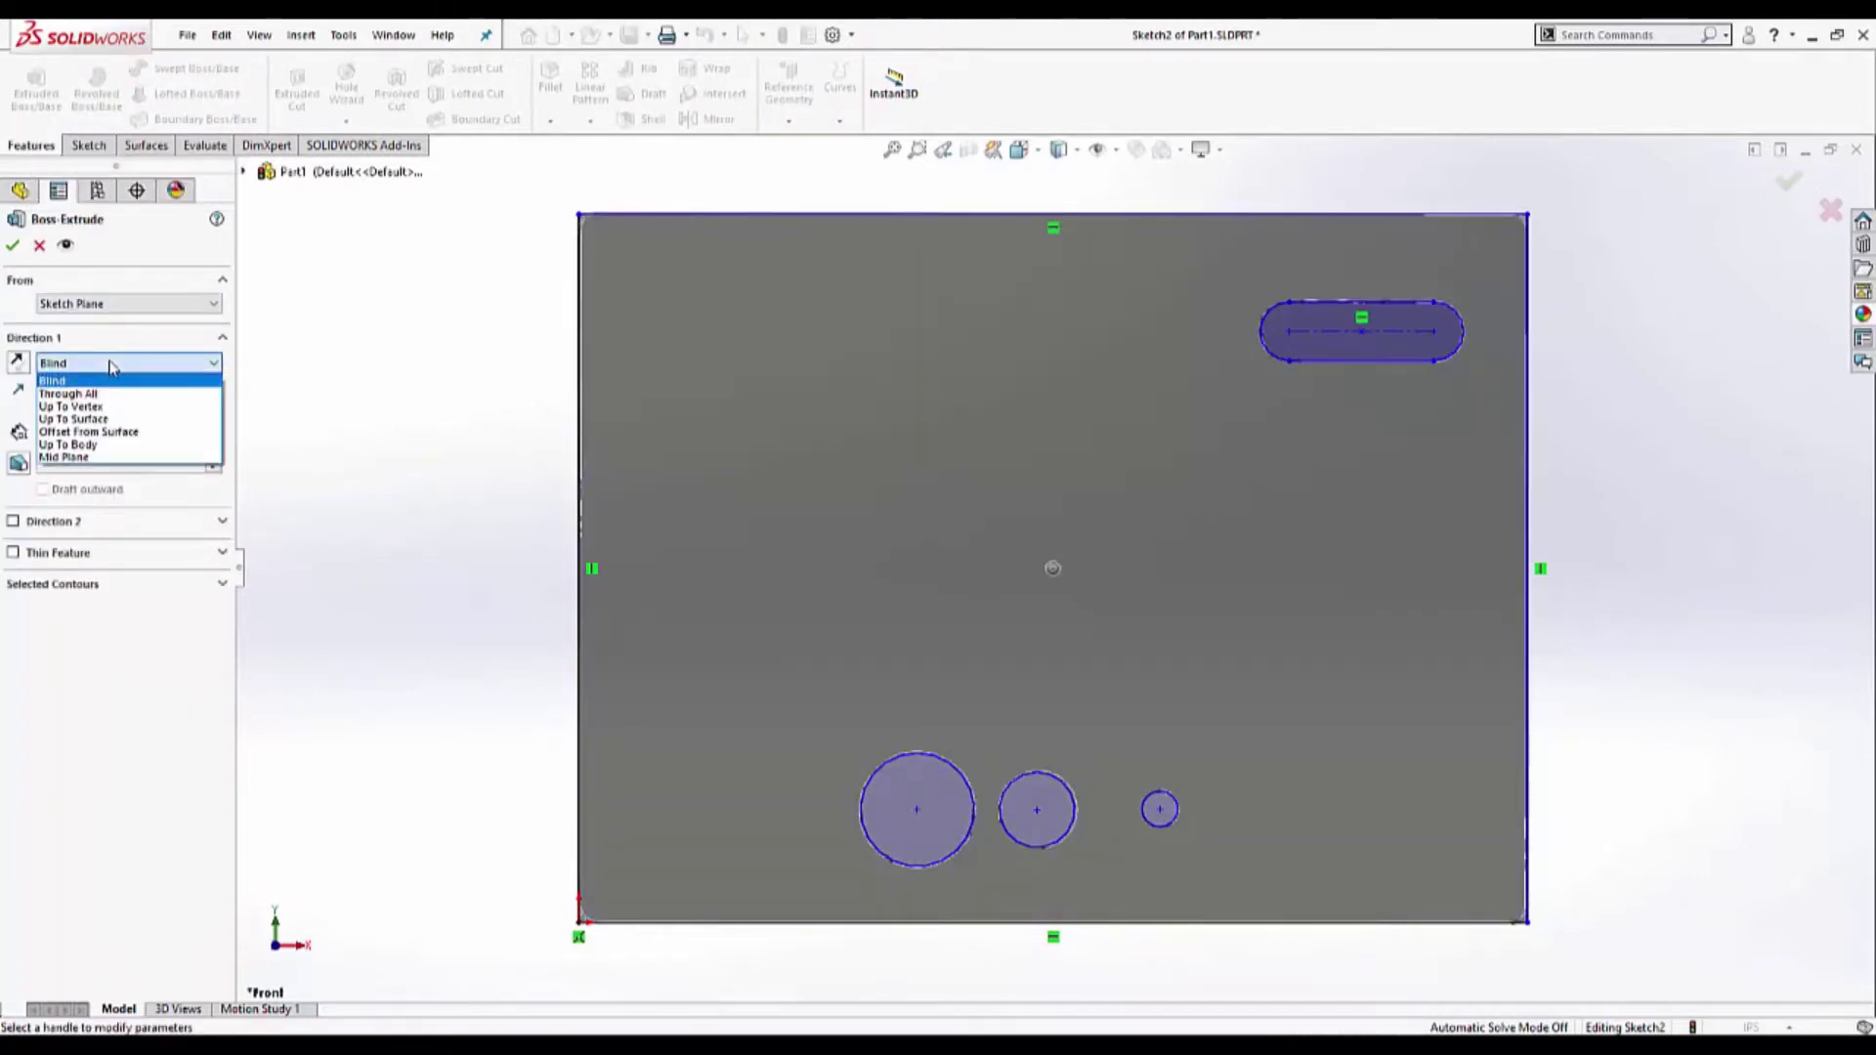
click(115, 418)
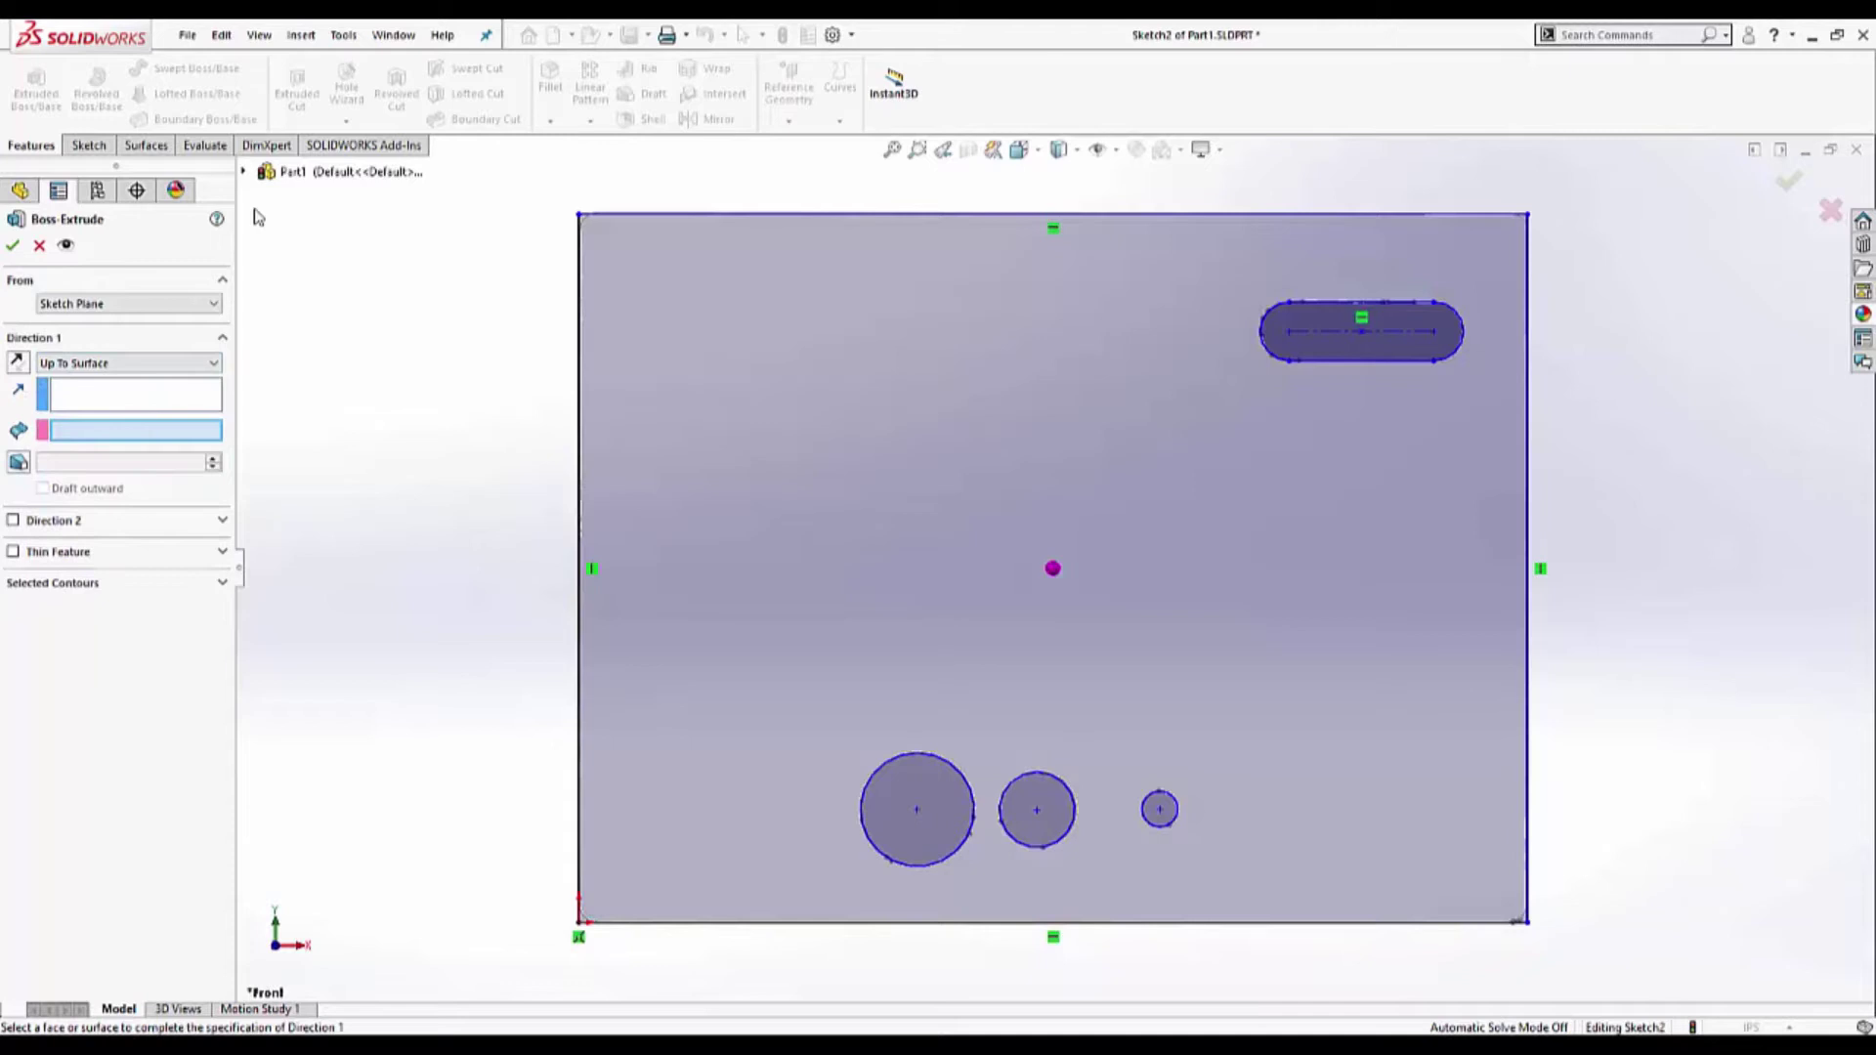
click(244, 172)
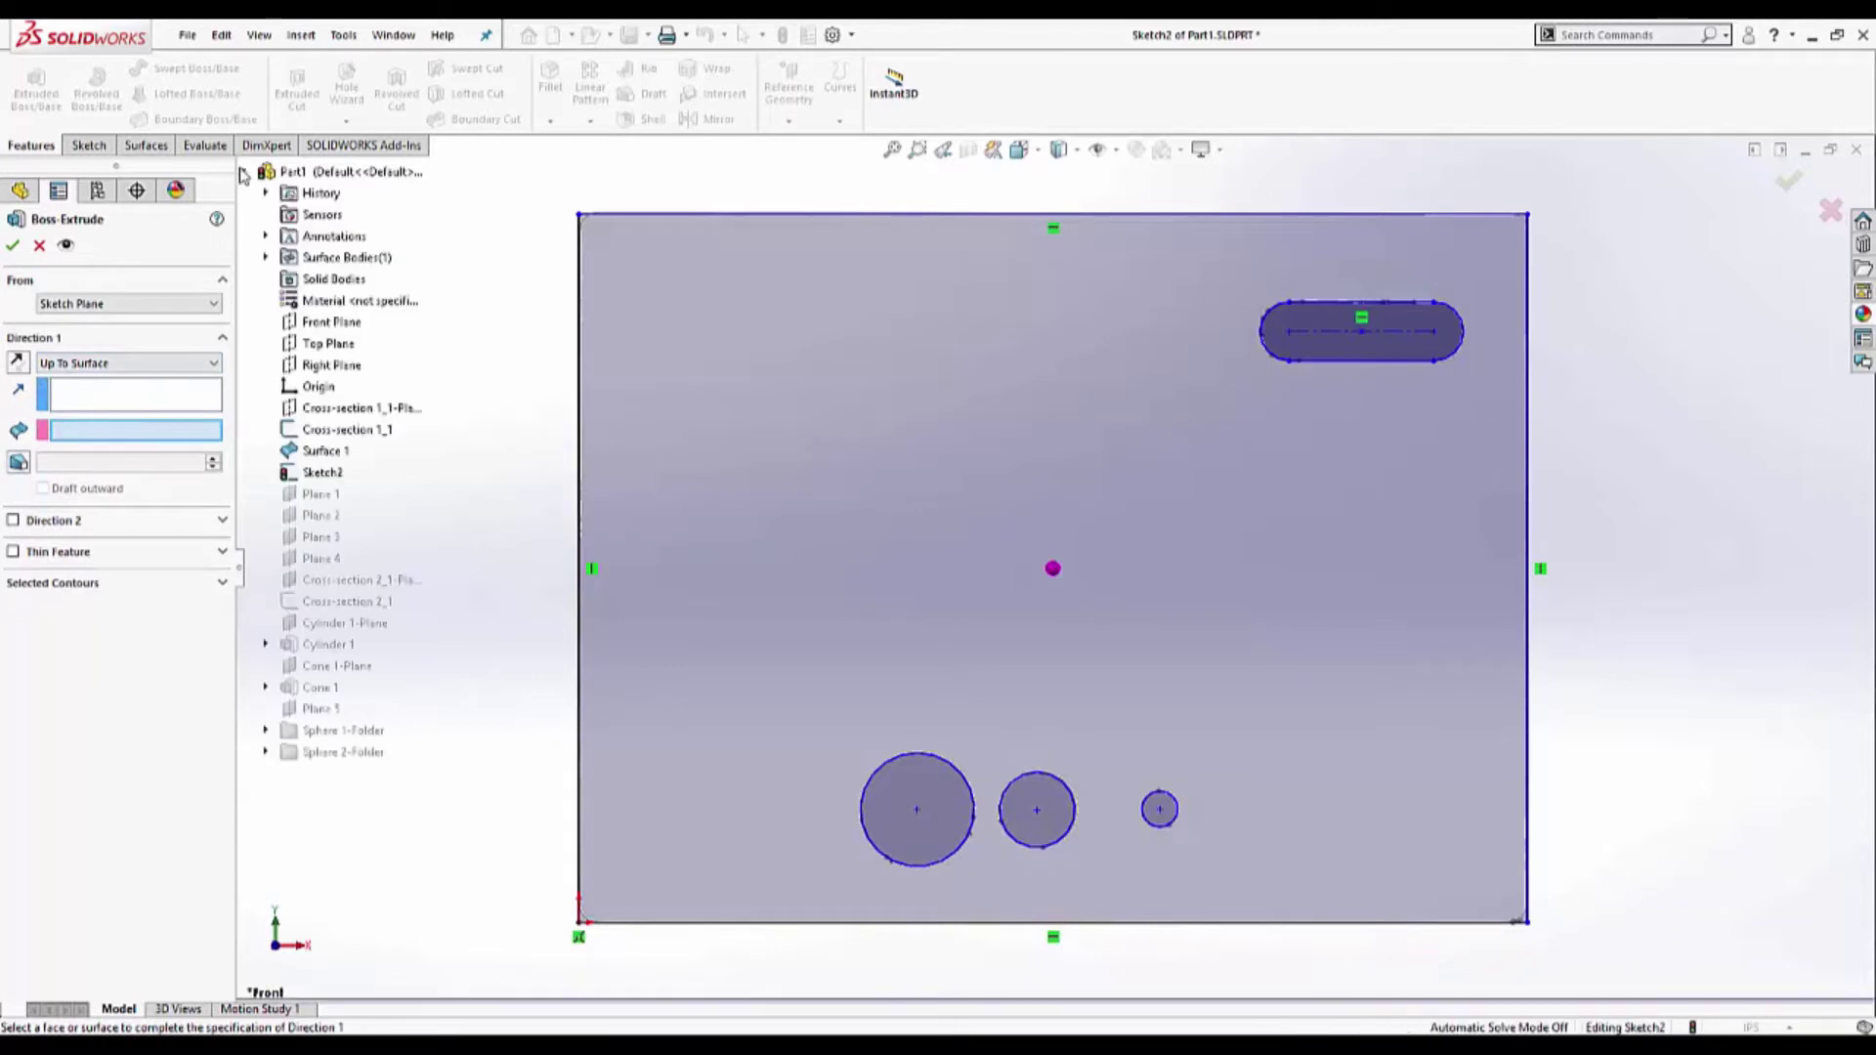
click(265, 257)
right_click(355, 283)
click(430, 342)
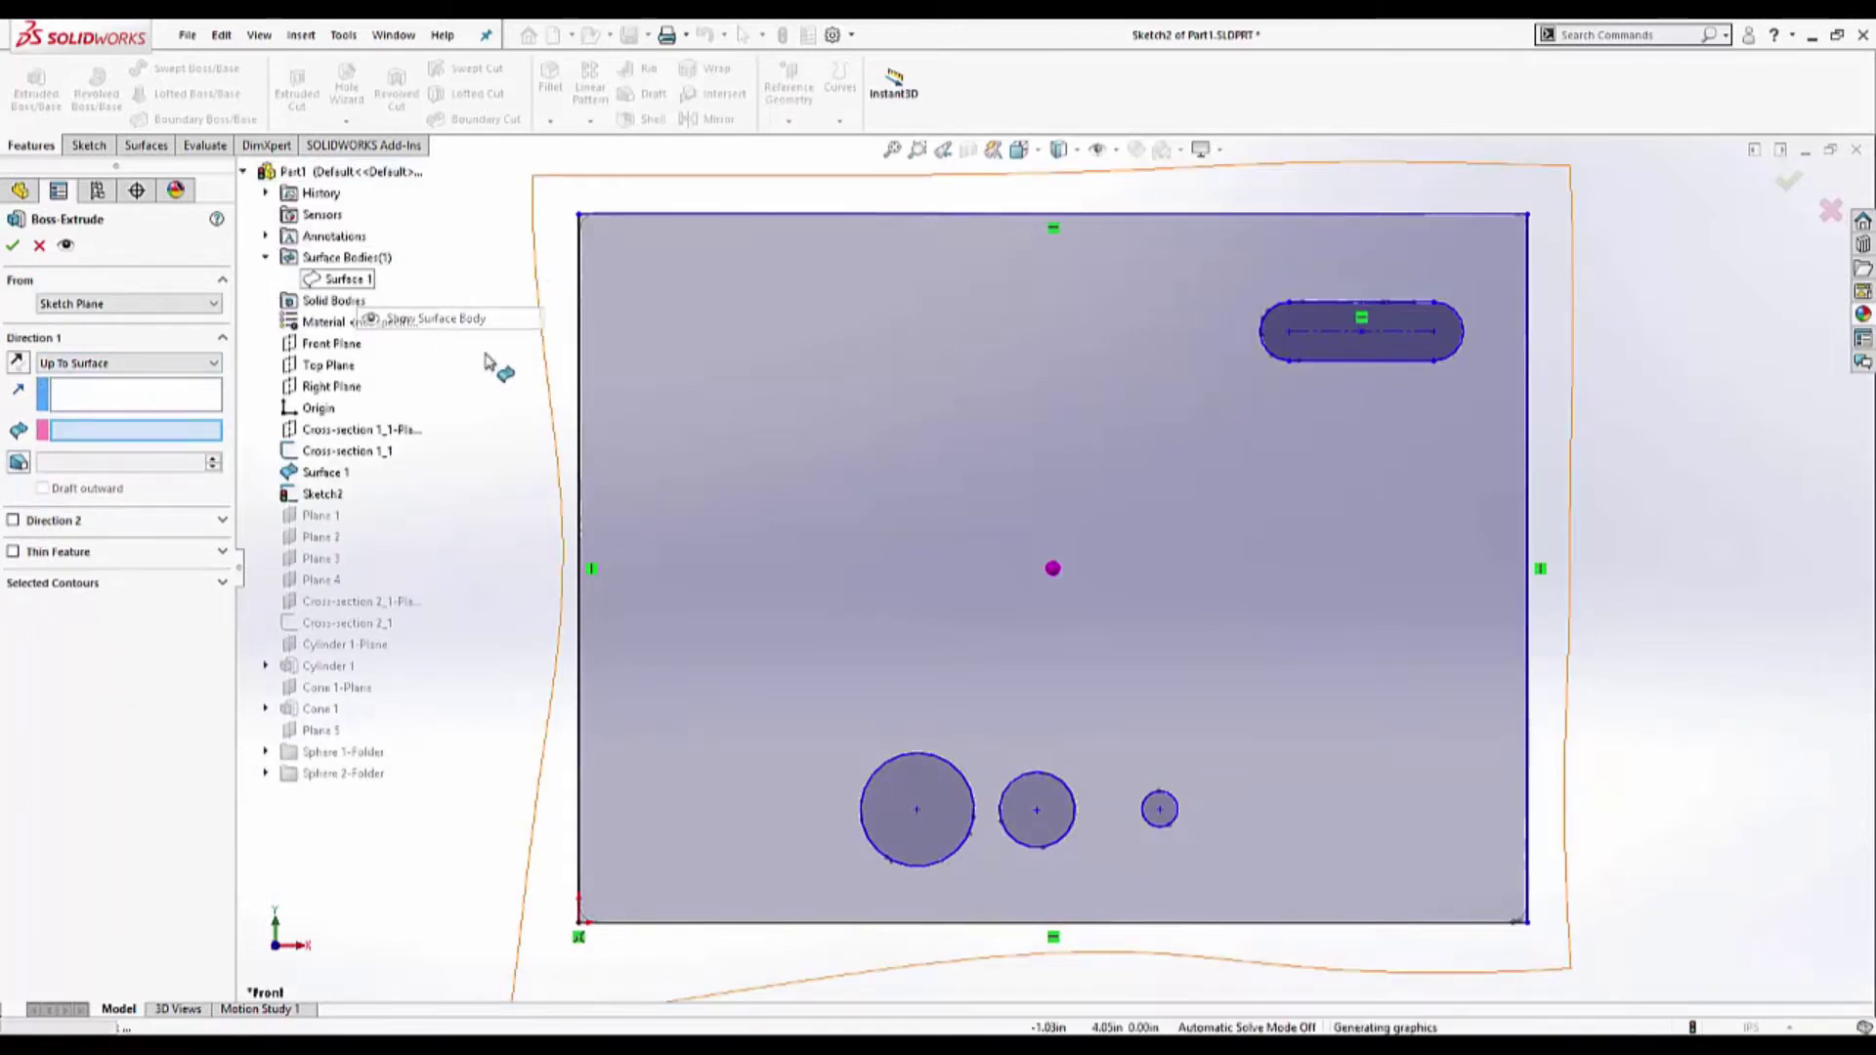
key(ctrl+7)
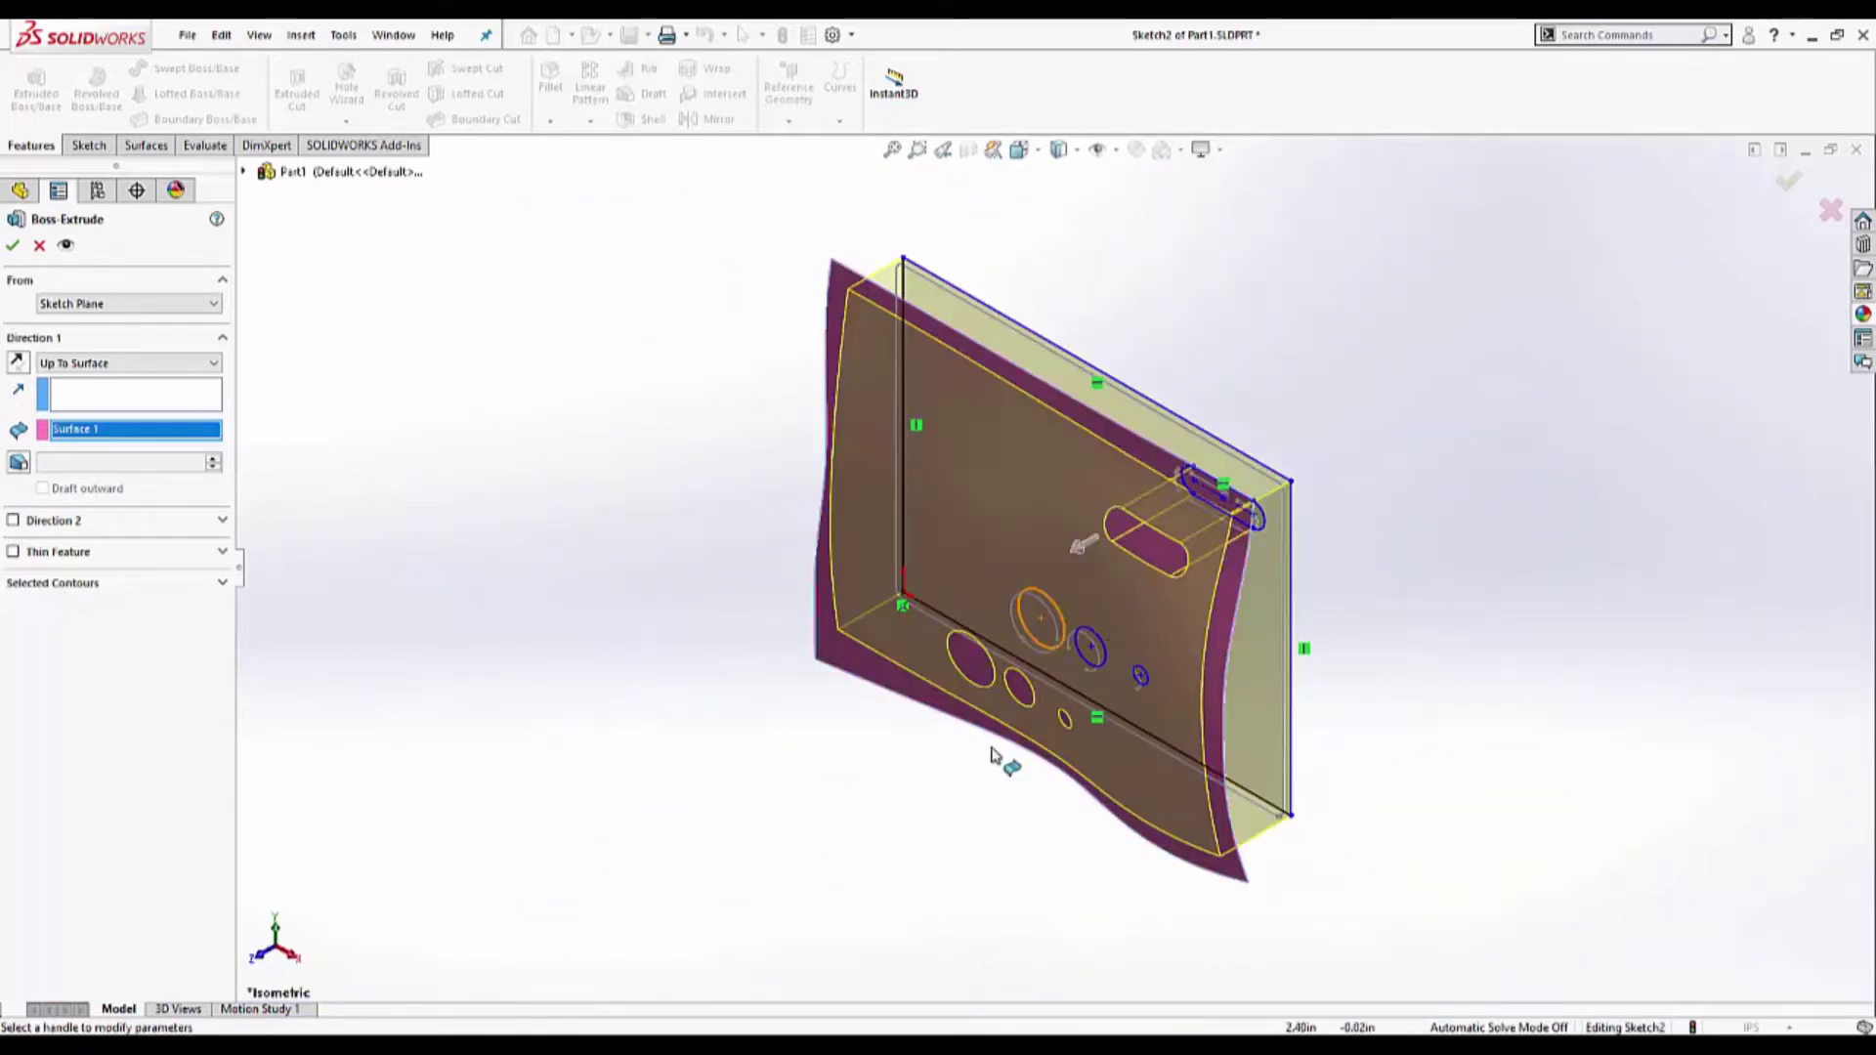
middle_drag(992, 758, 1072, 590)
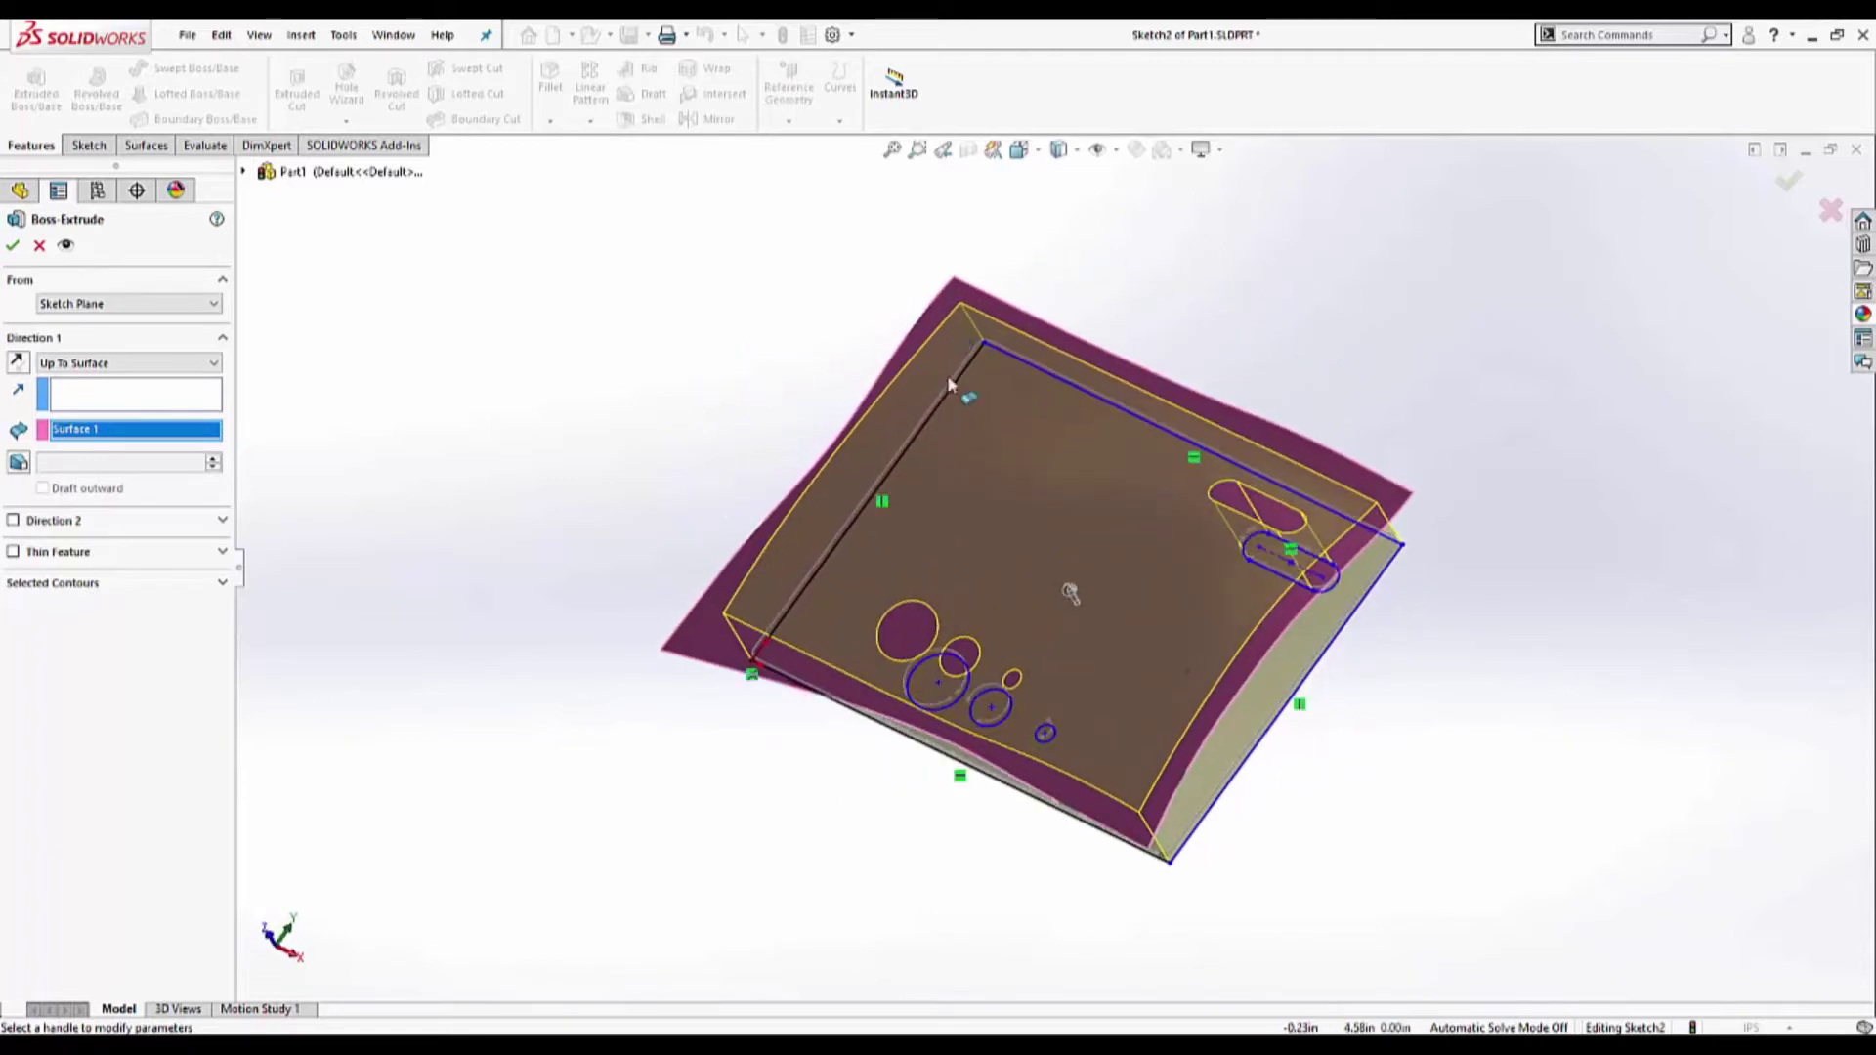
click(13, 245)
- Hide Surface 1 and delete the Cross-section 1_1 plane together with its sketch
key(ctrl+7)
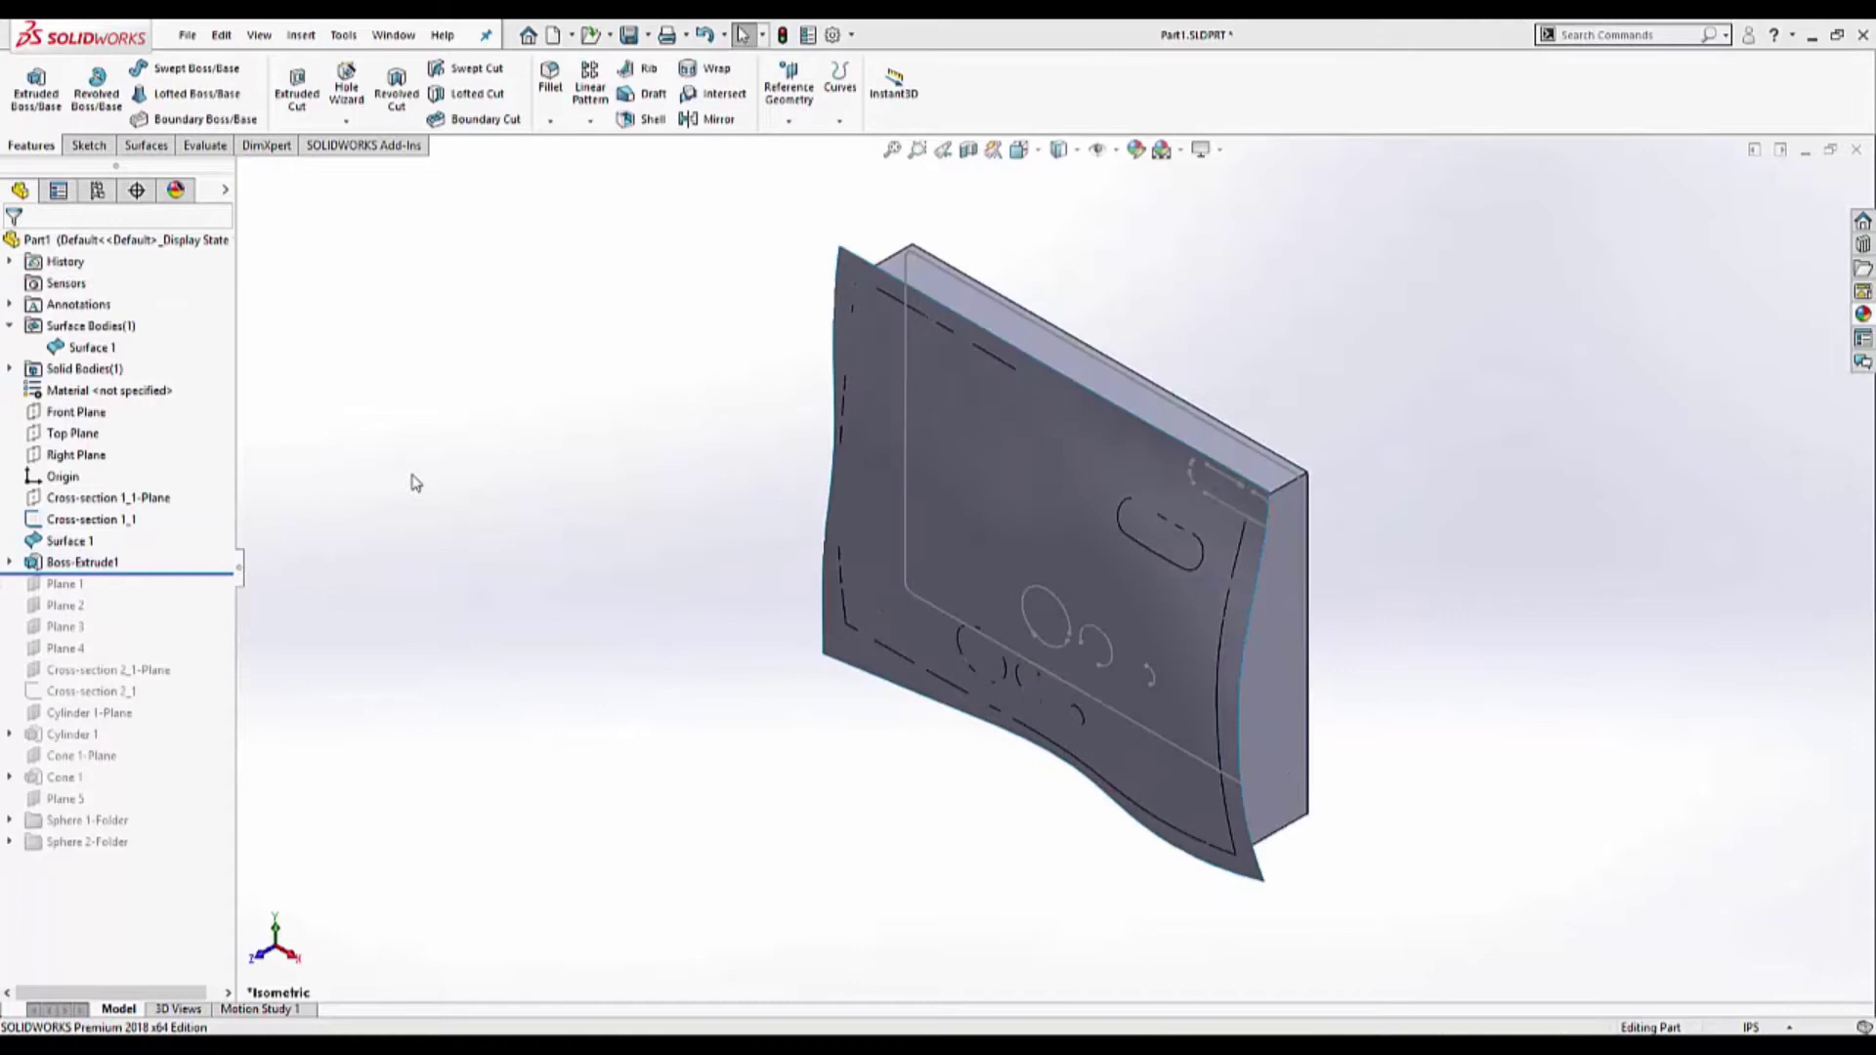
click(836, 637)
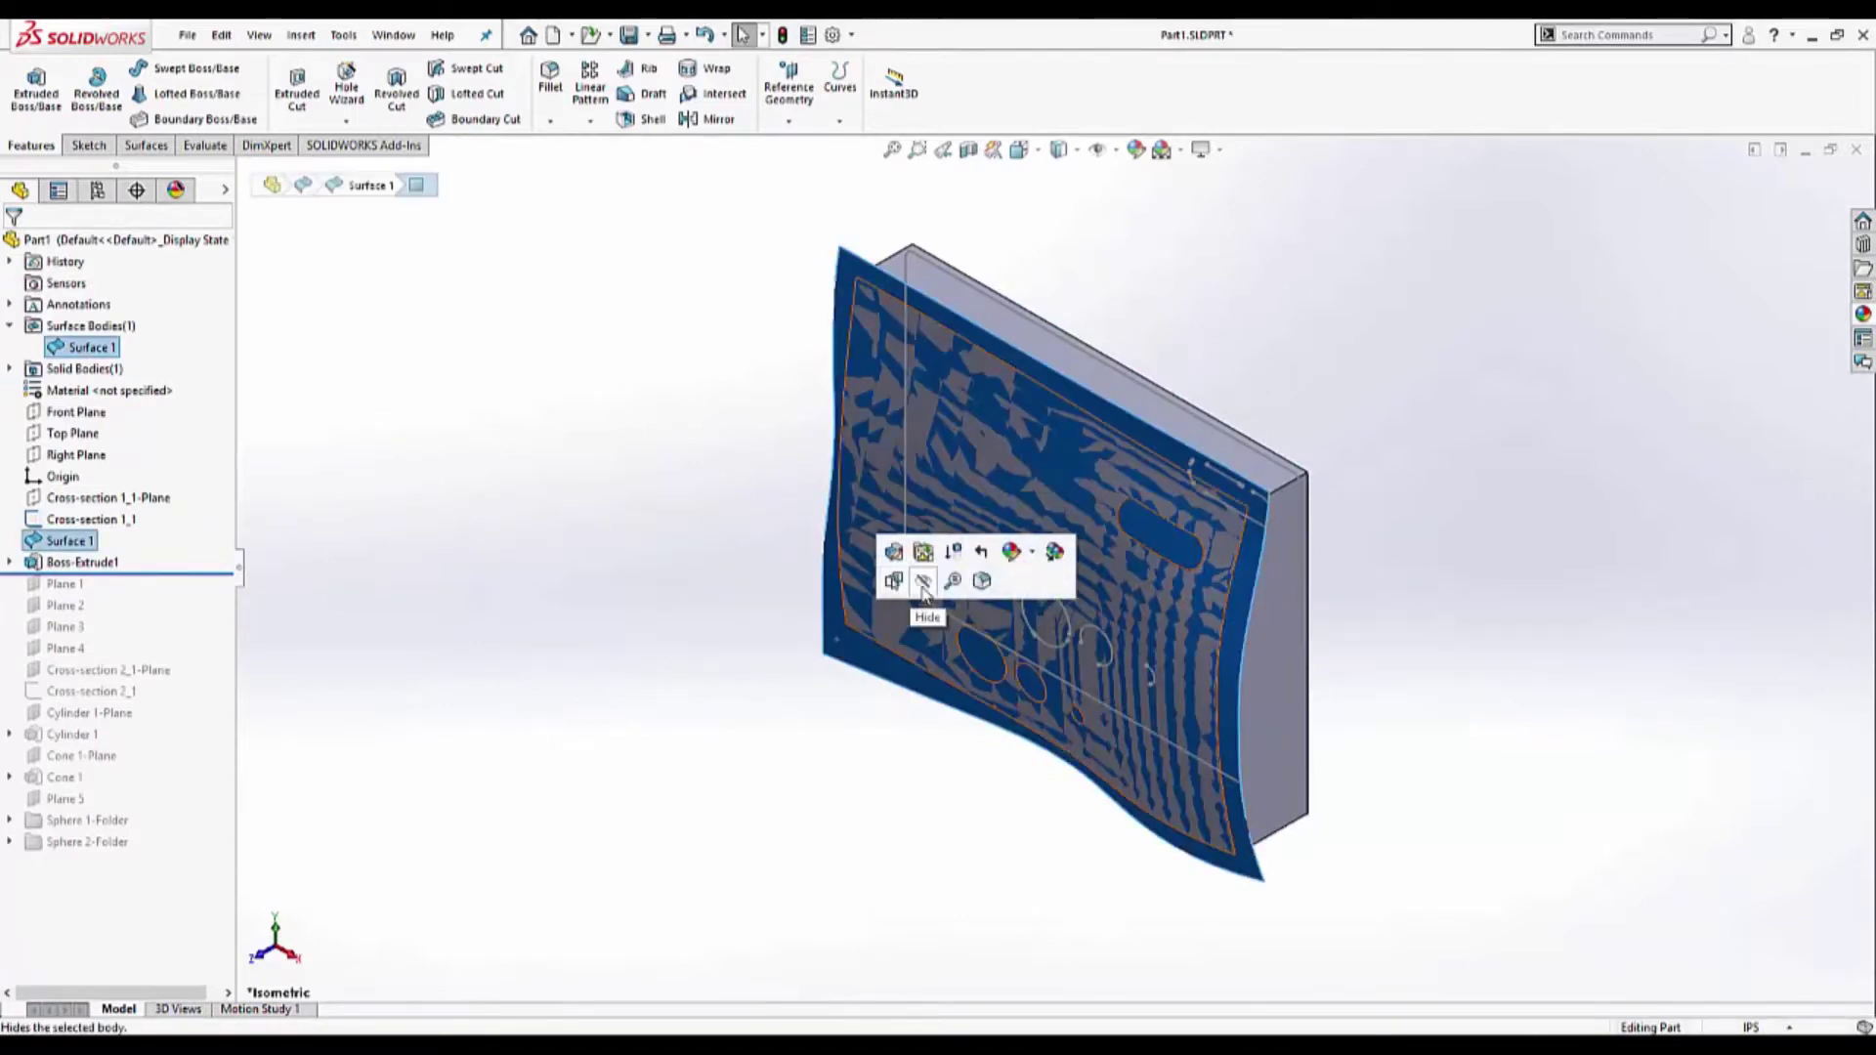
click(919, 578)
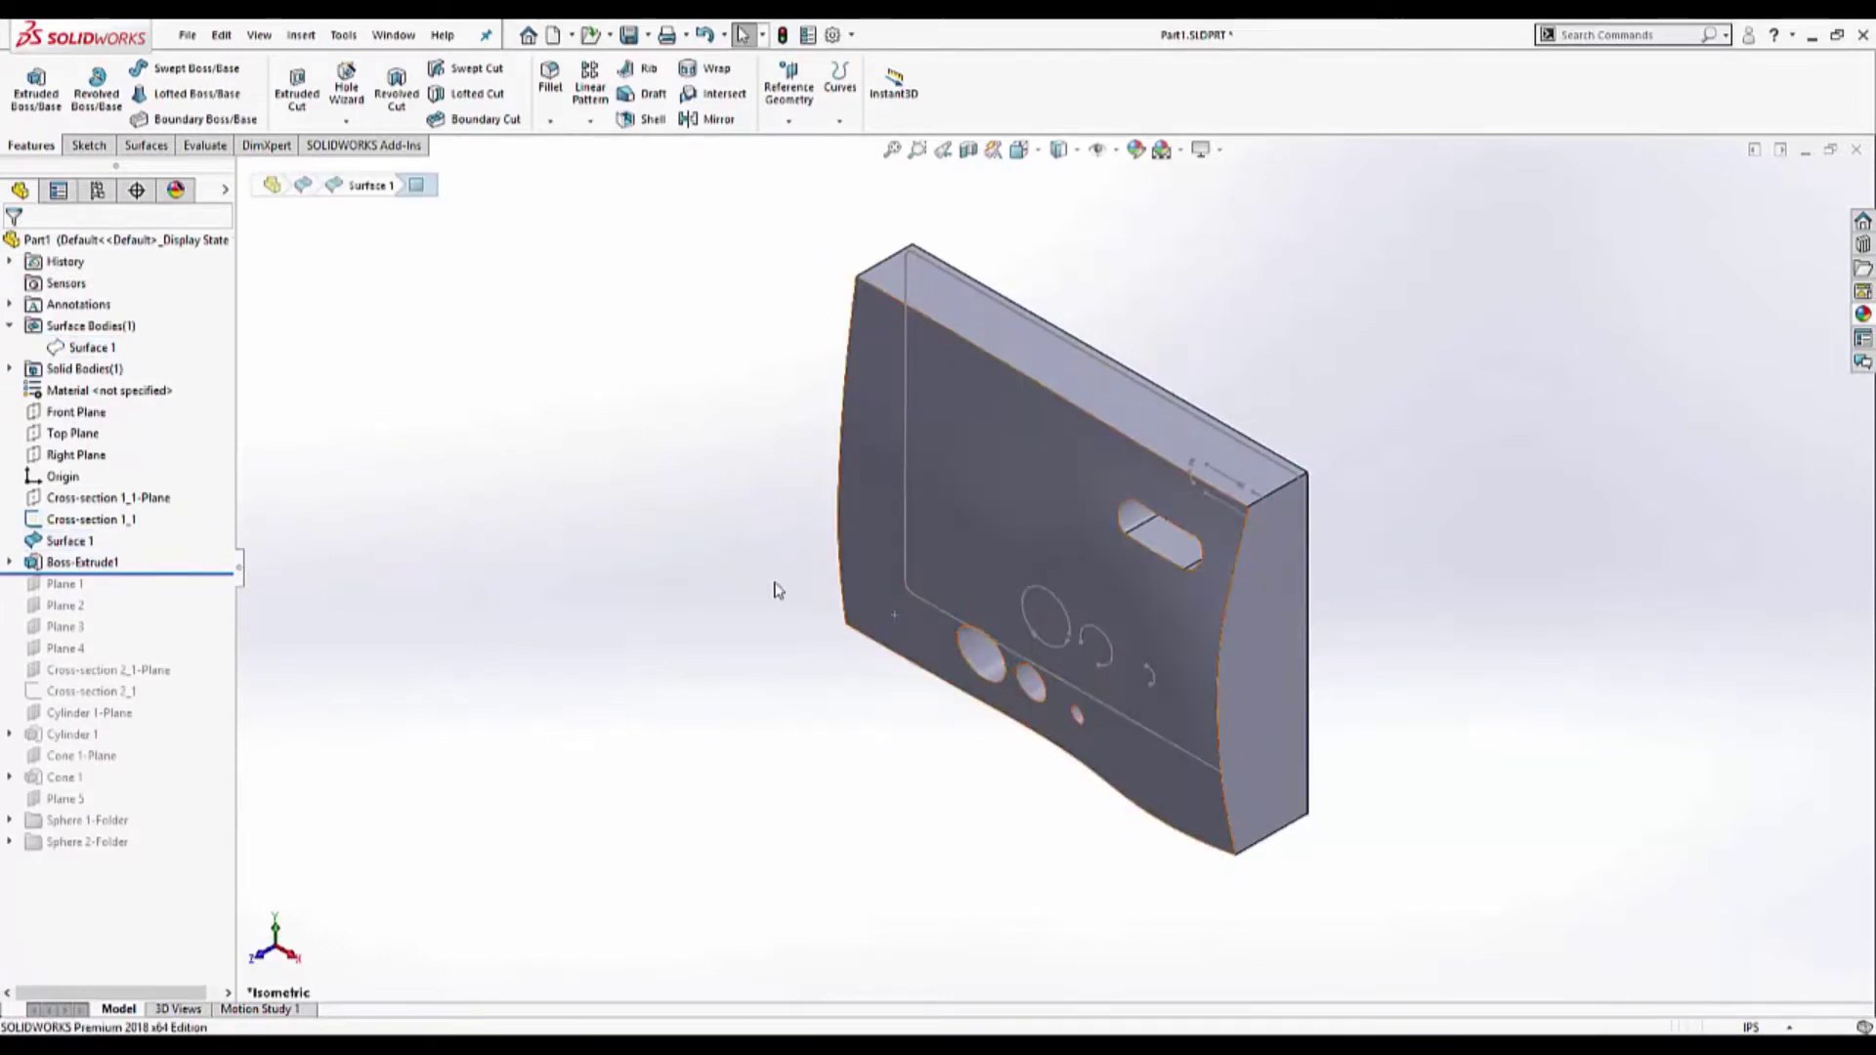
right_click(125, 500)
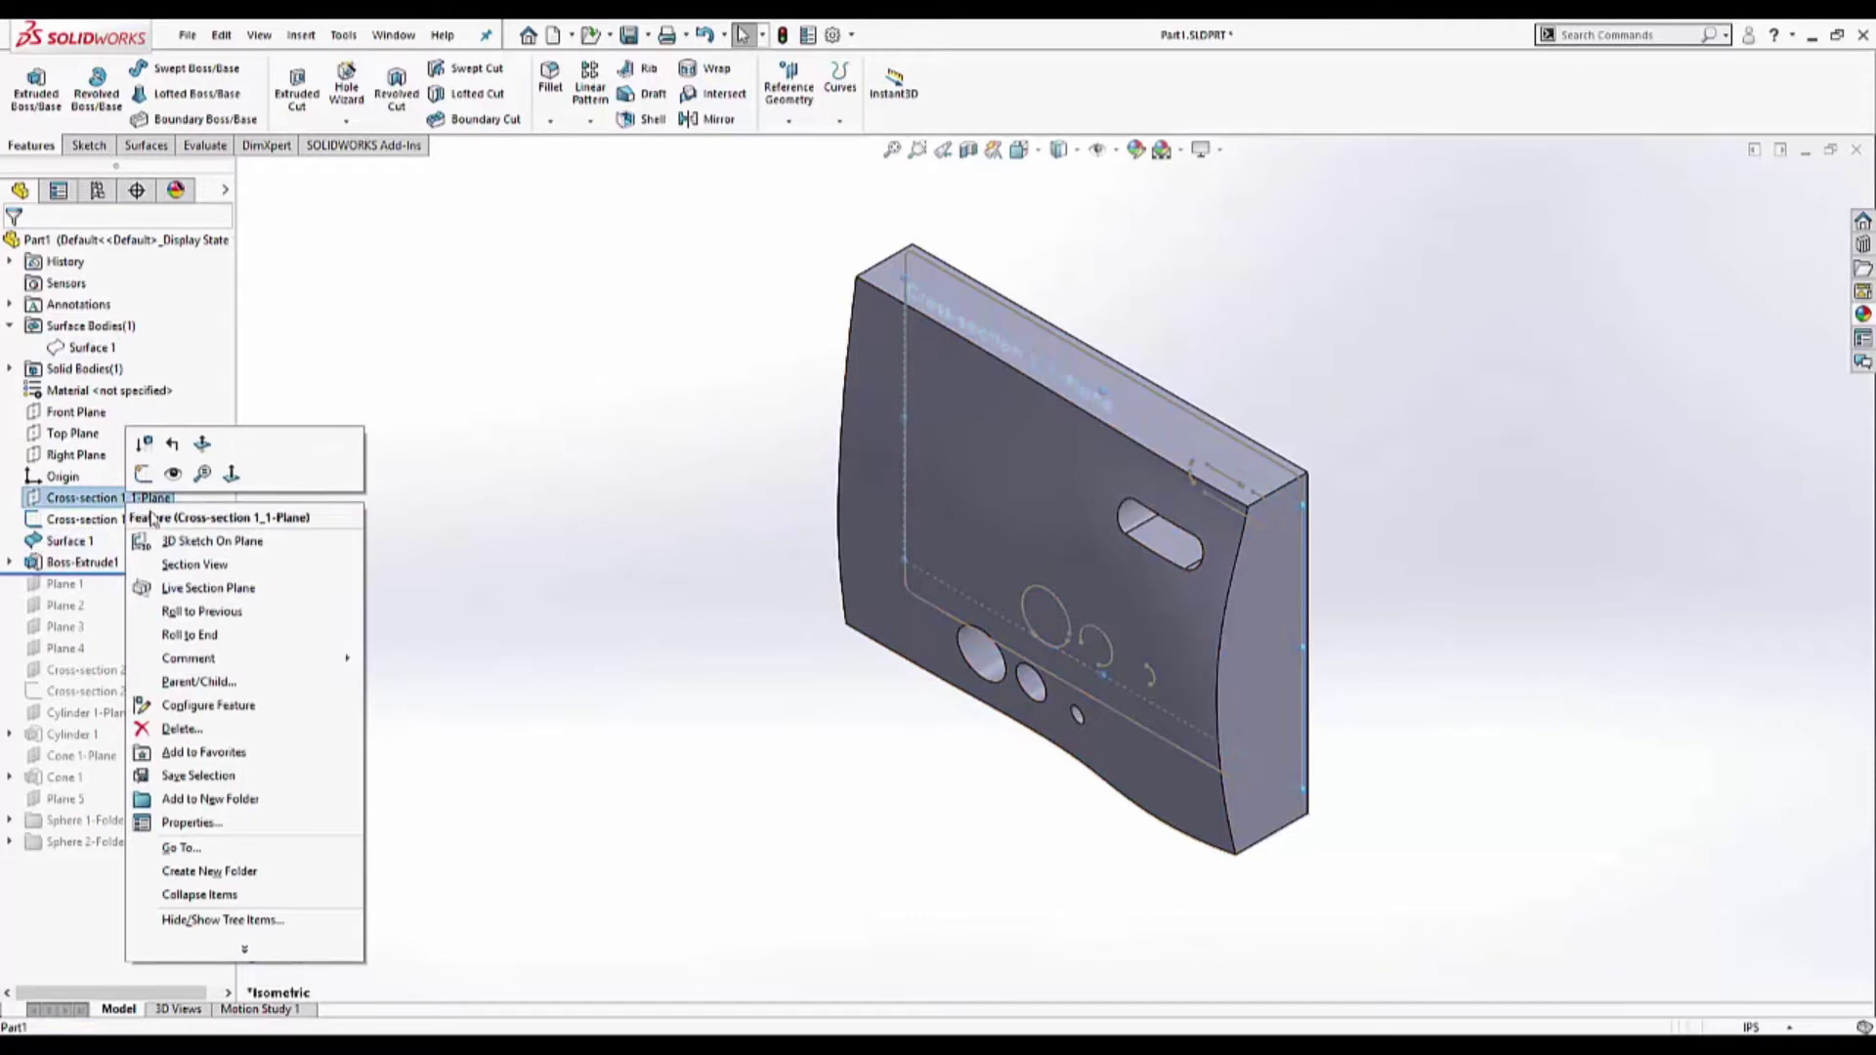
click(182, 728)
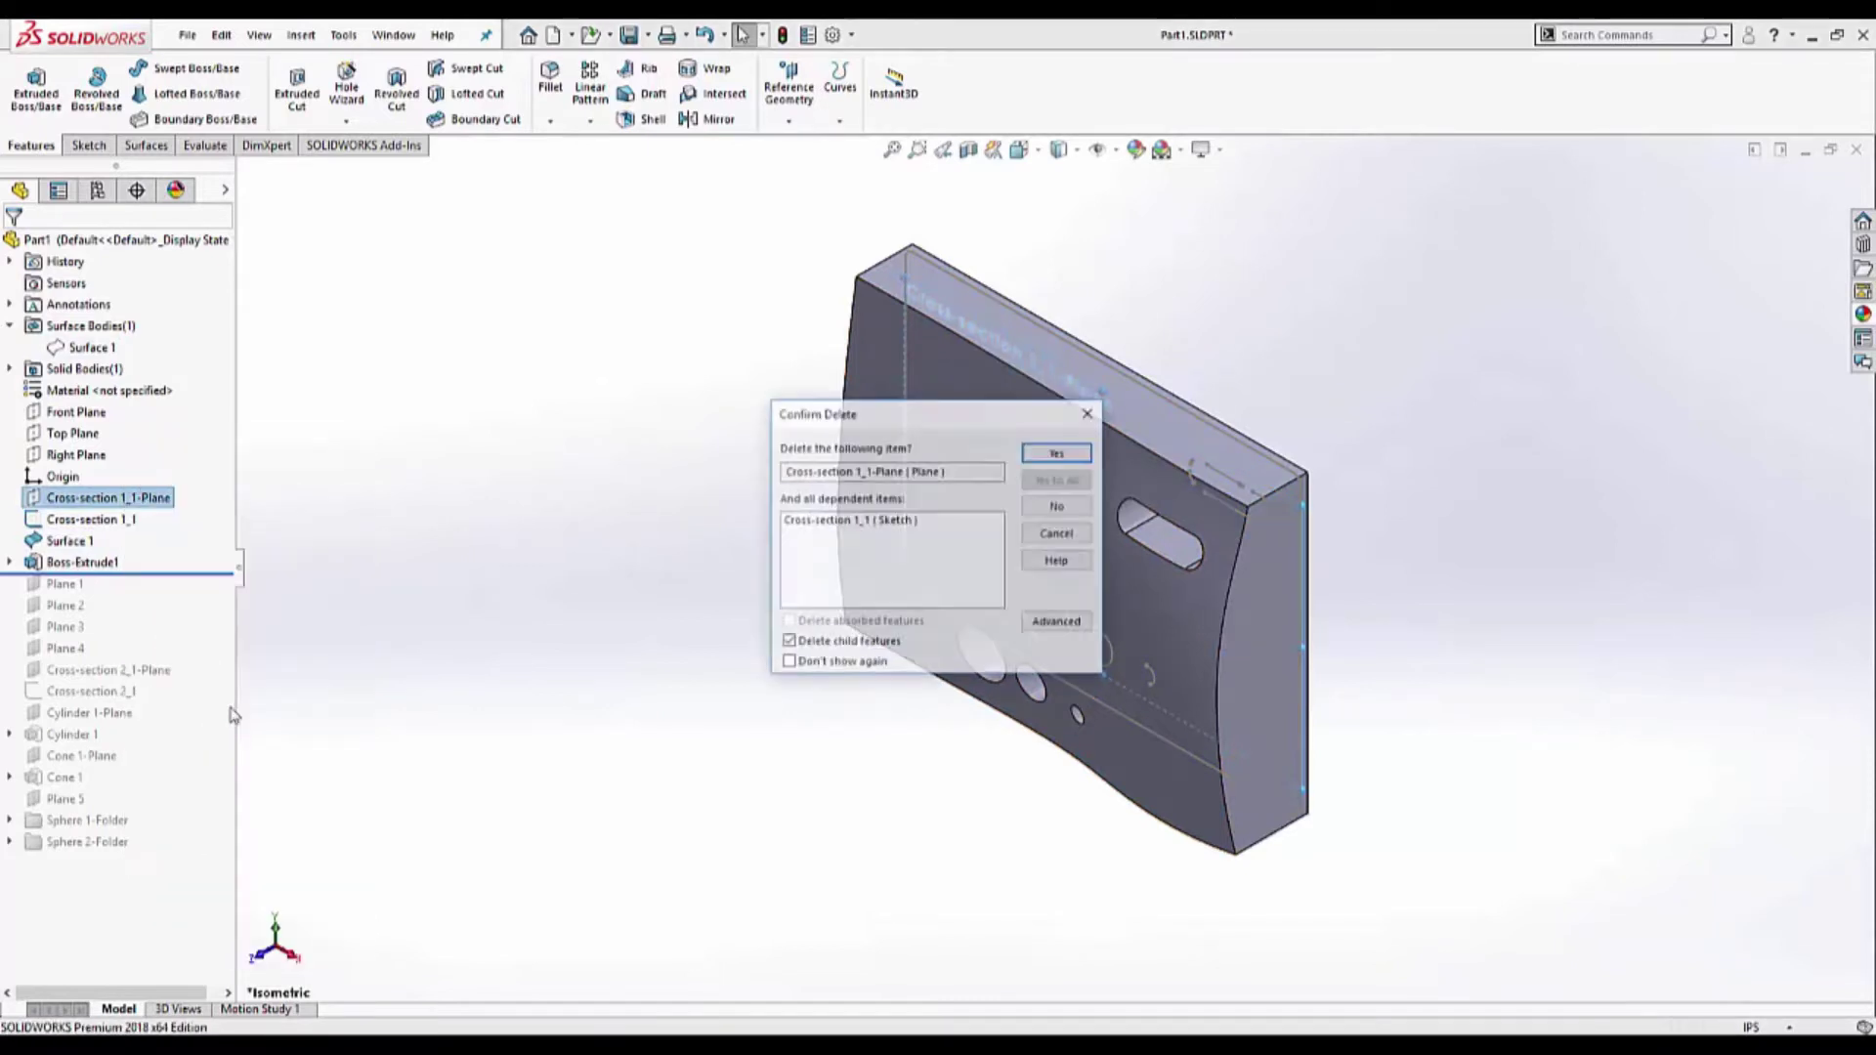
click(1058, 451)
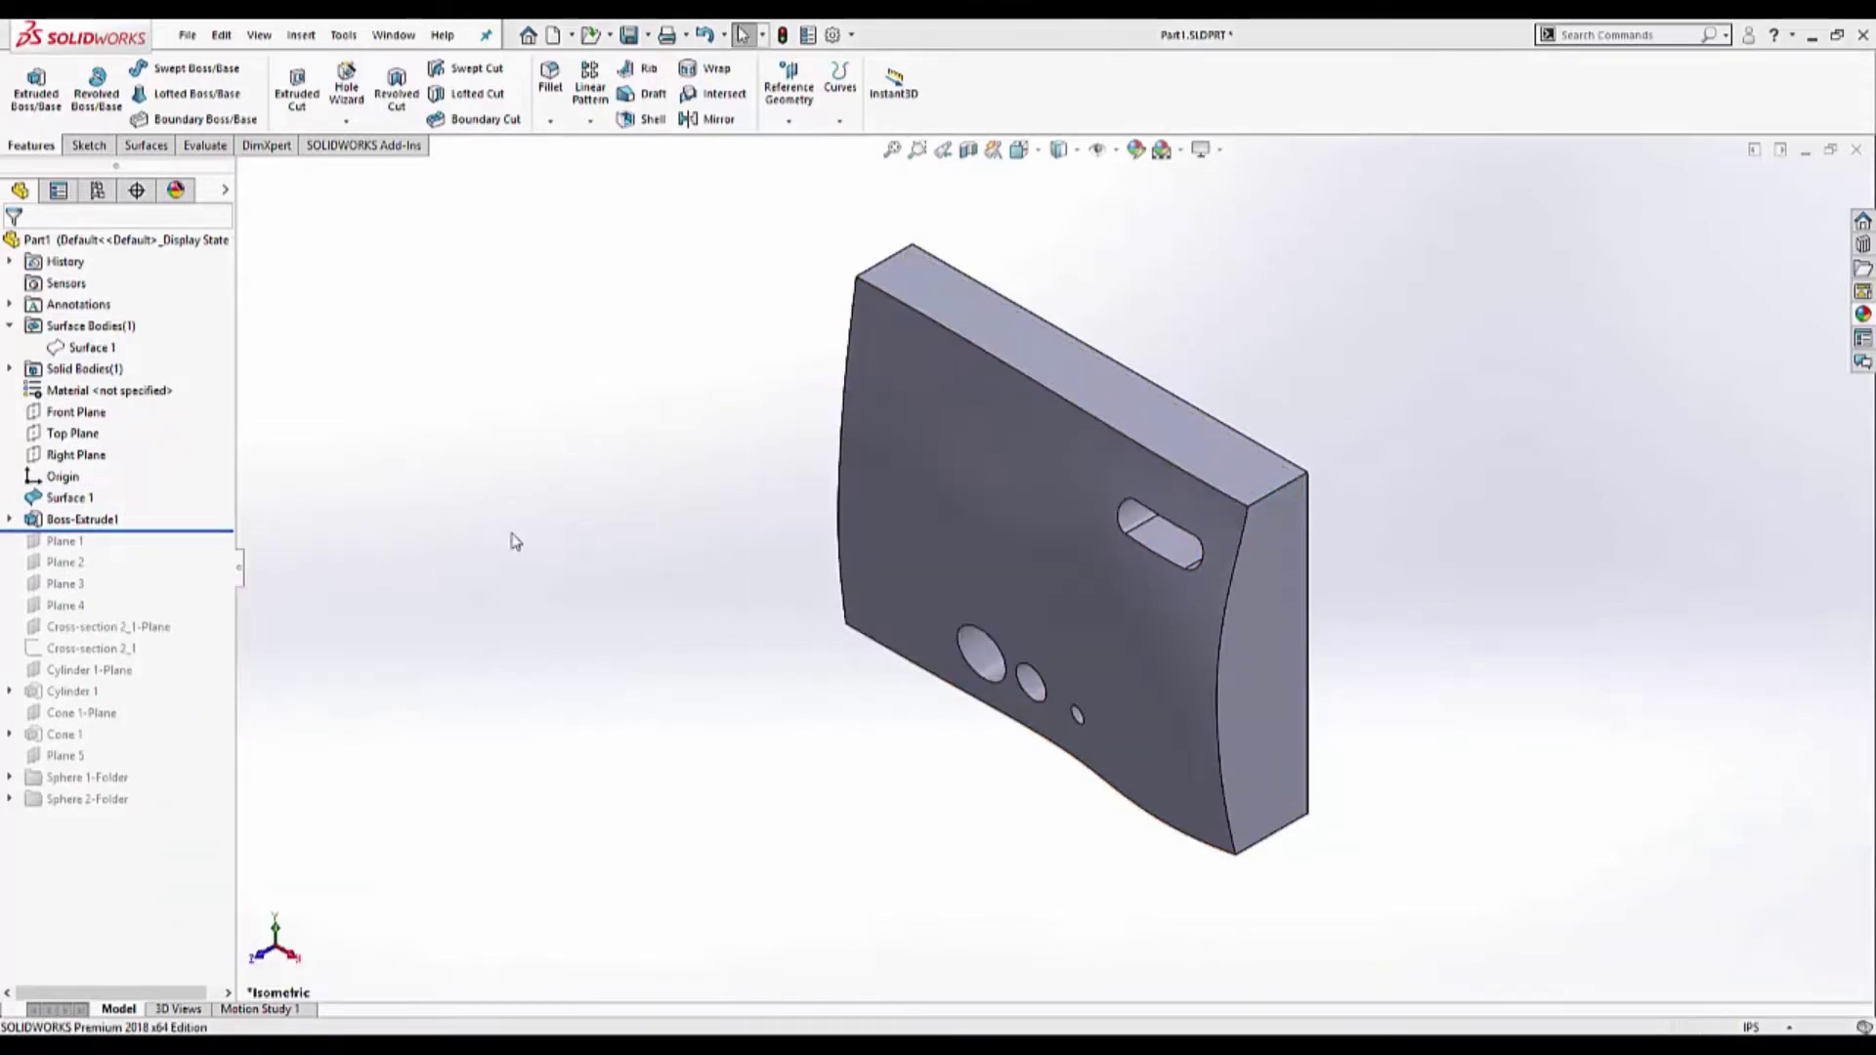
- Roll Planes 1–4 forward and move Cross-section 2_1 with its plane right after Boss-Extrude1
drag(185, 525, 96, 537)
click(99, 628)
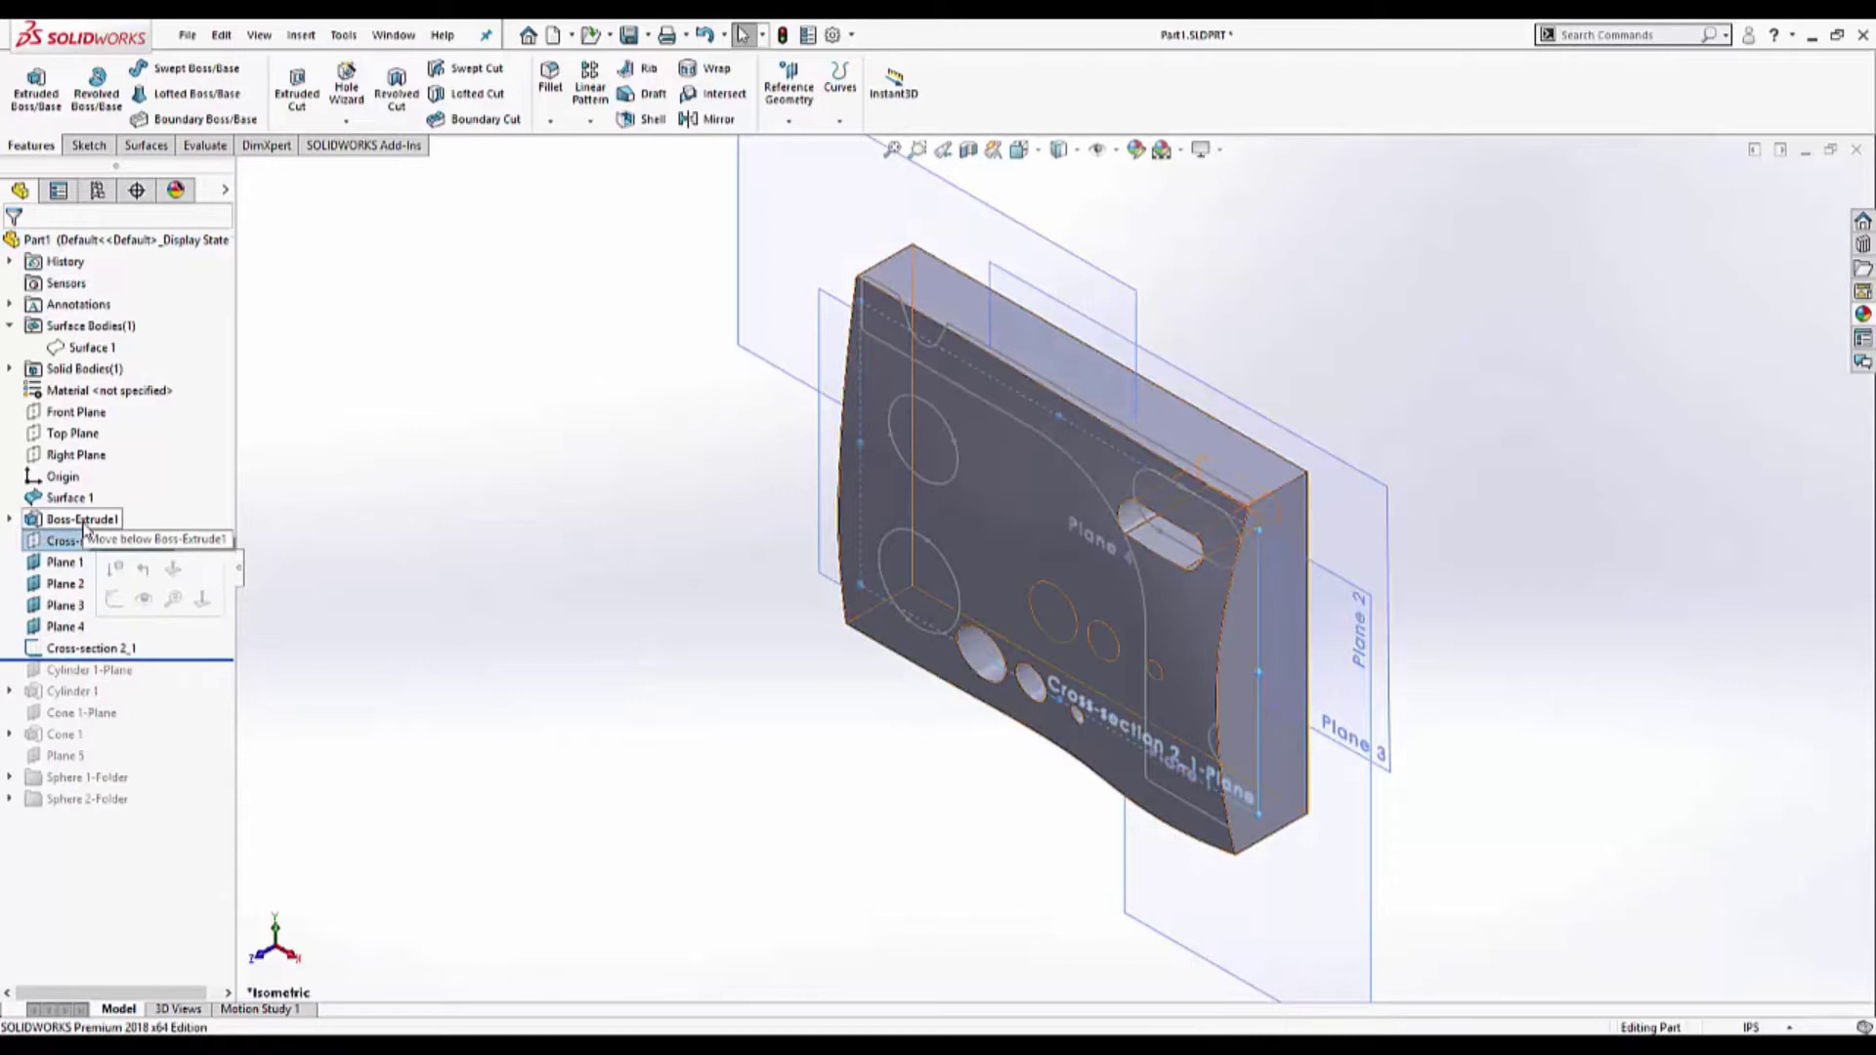
click(115, 652)
drag(116, 652, 78, 548)
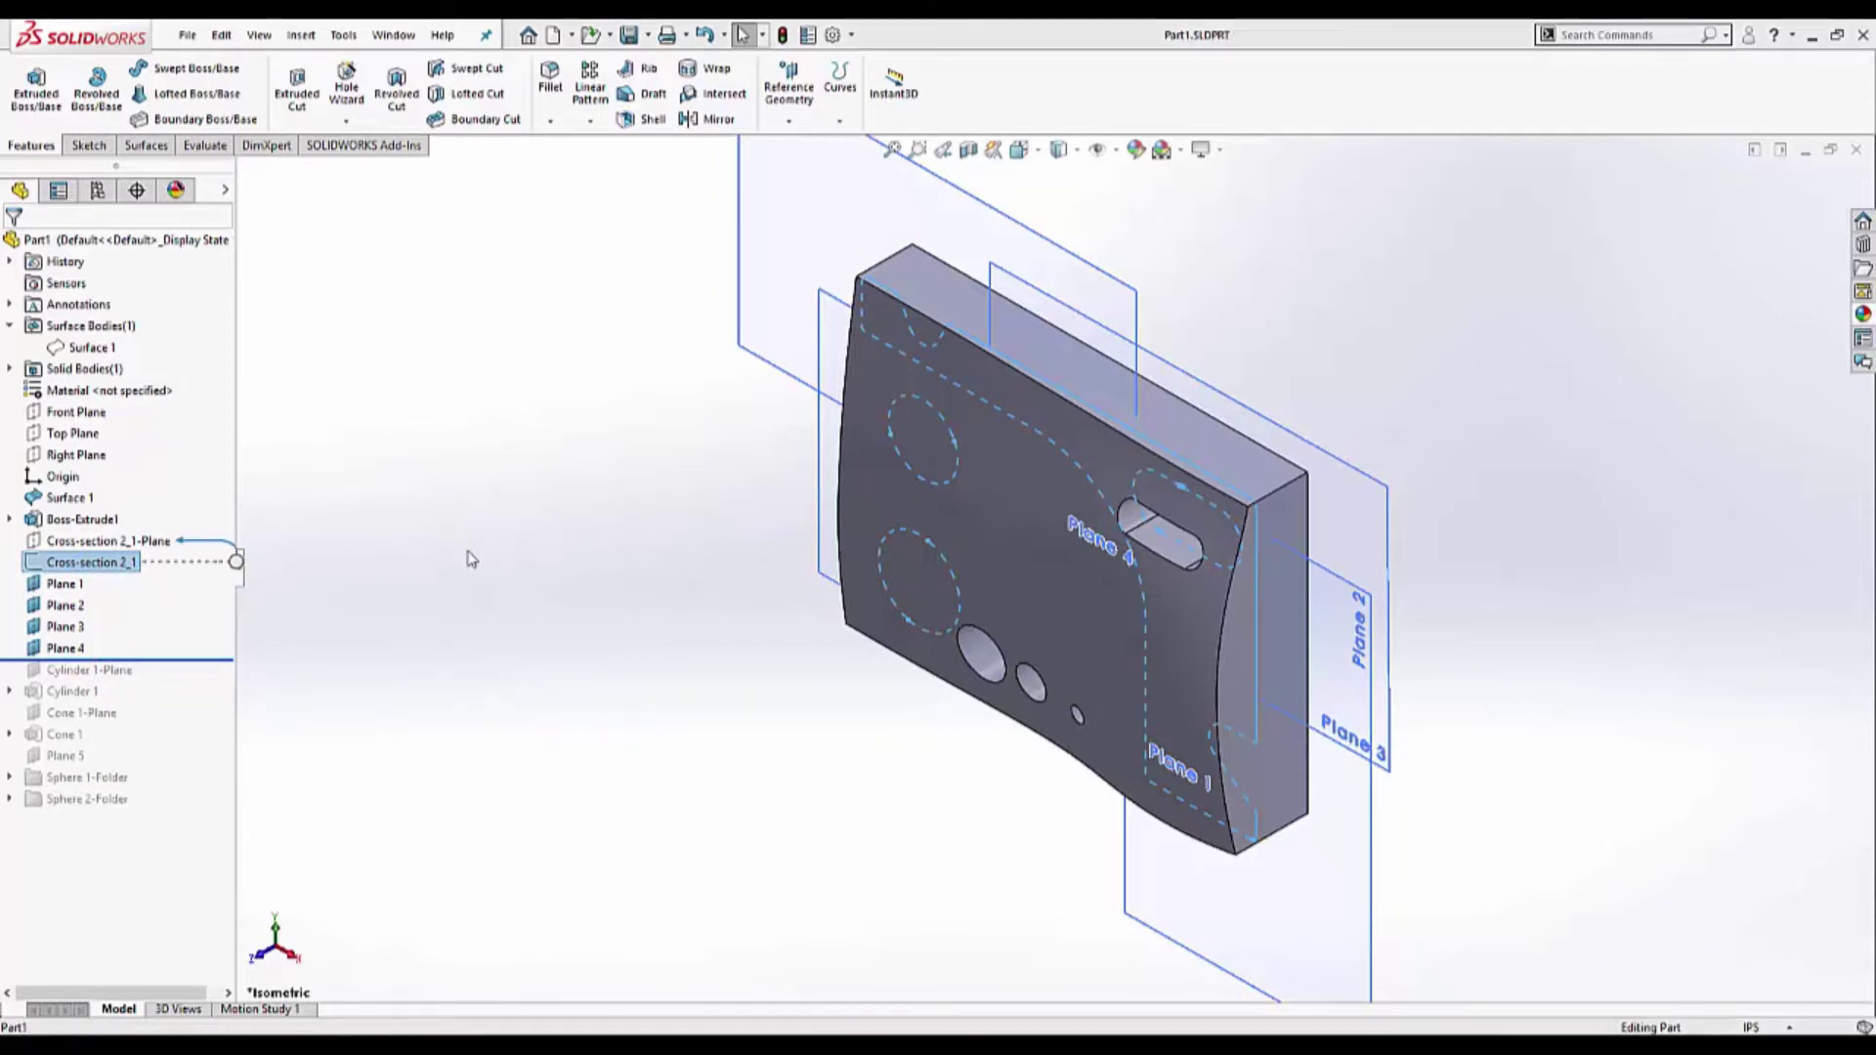
- Hide Planes 1–4 and orient the view Normal To Plane 1
click(64, 583)
shift+click(67, 648)
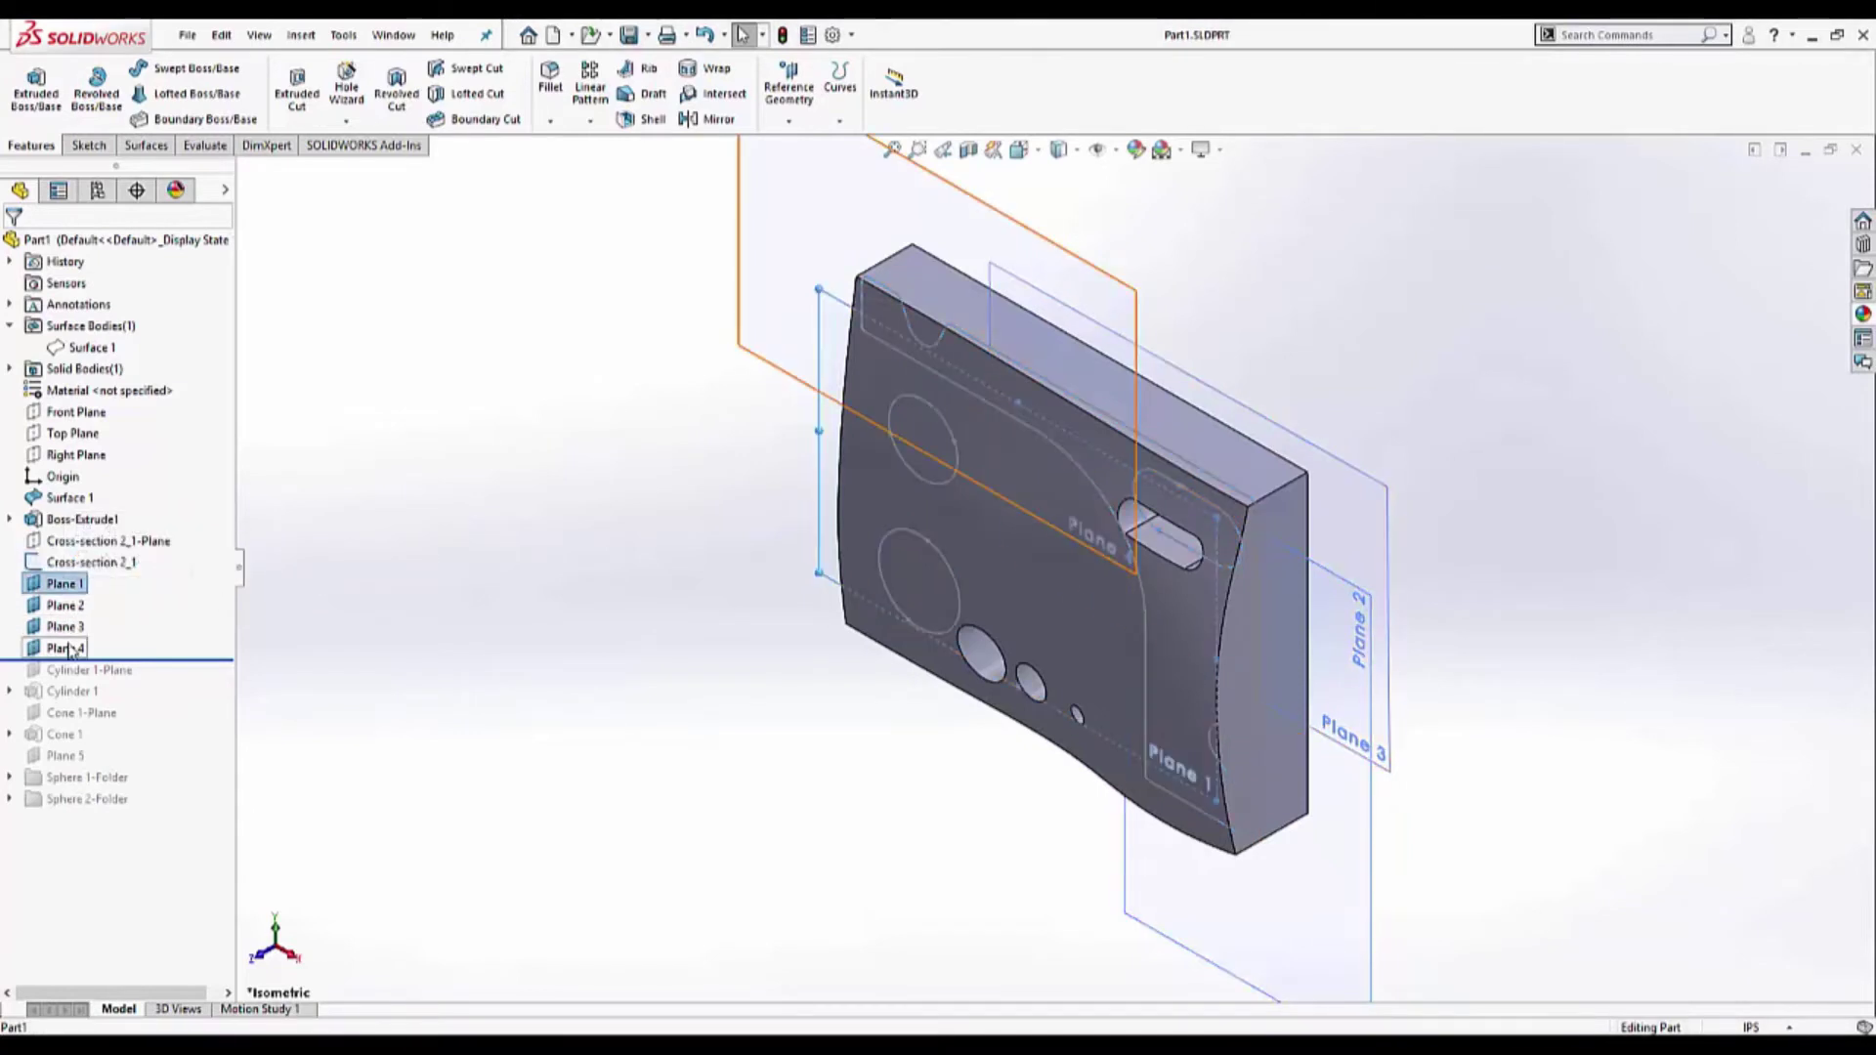
click(88, 625)
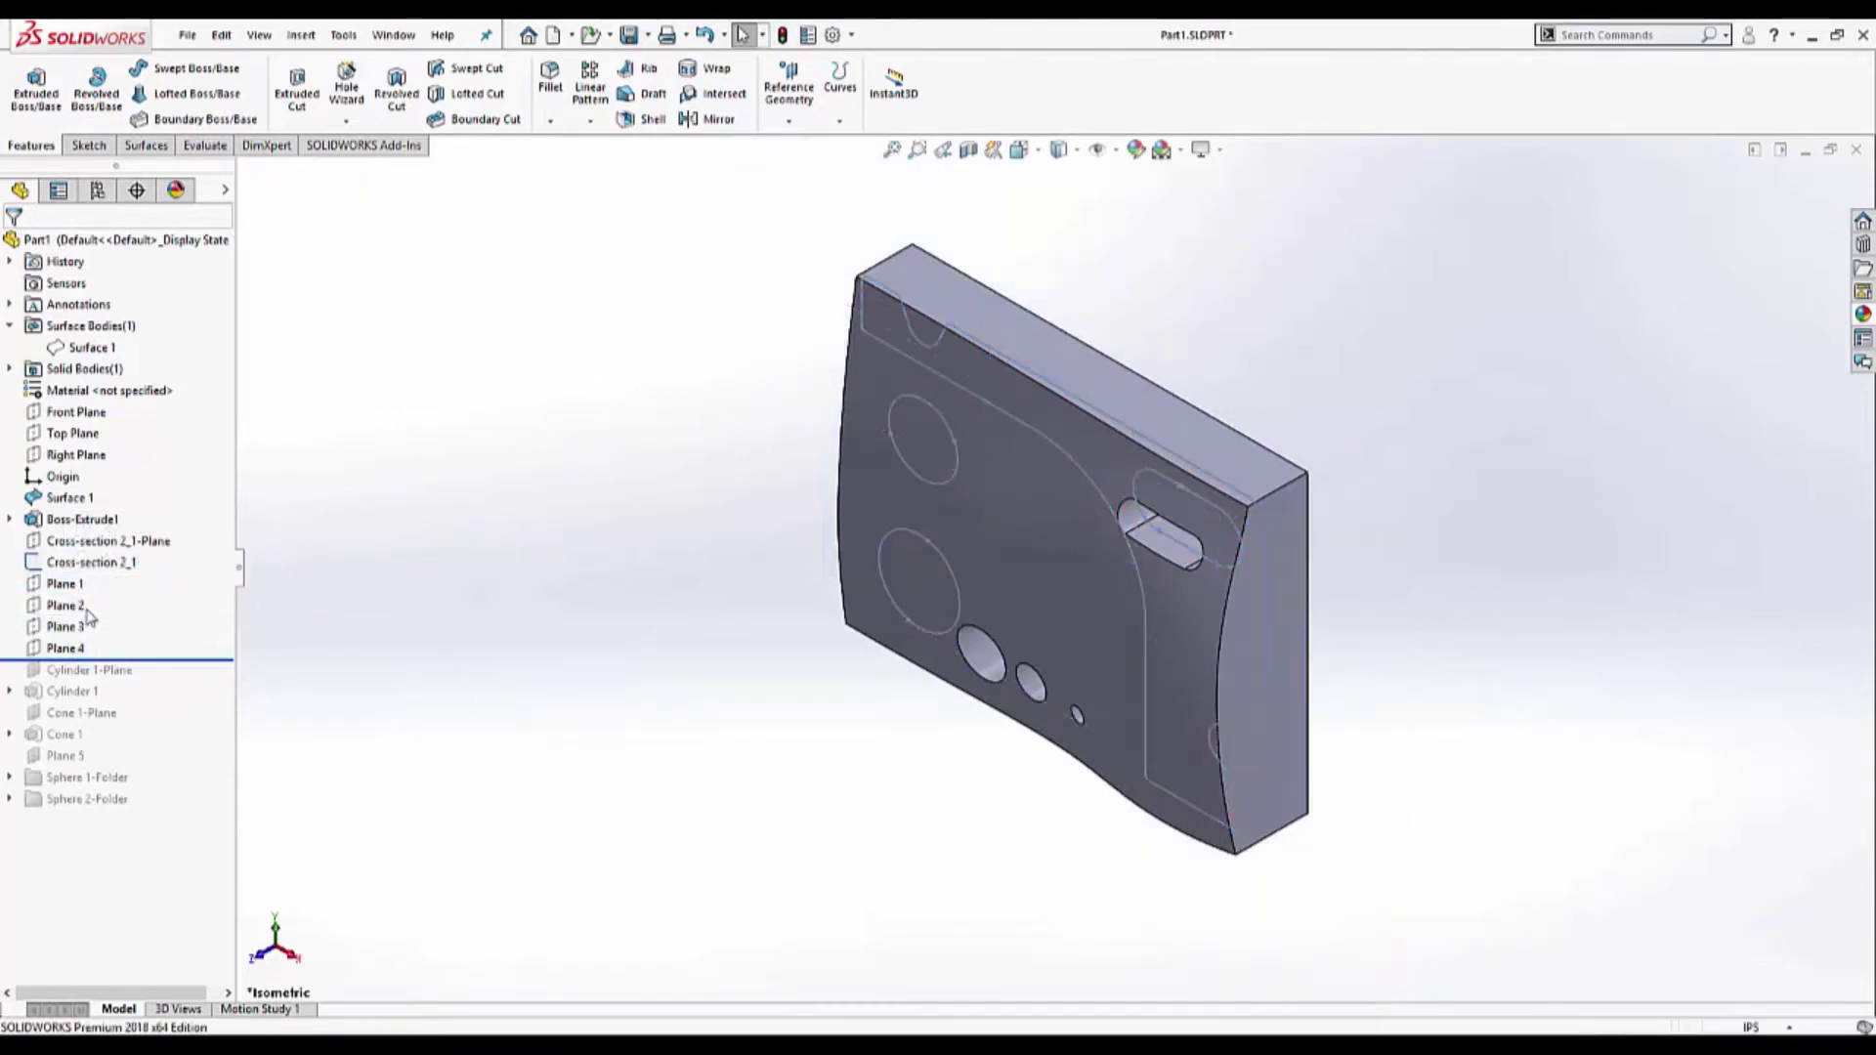
right_click(64, 583)
click(85, 569)
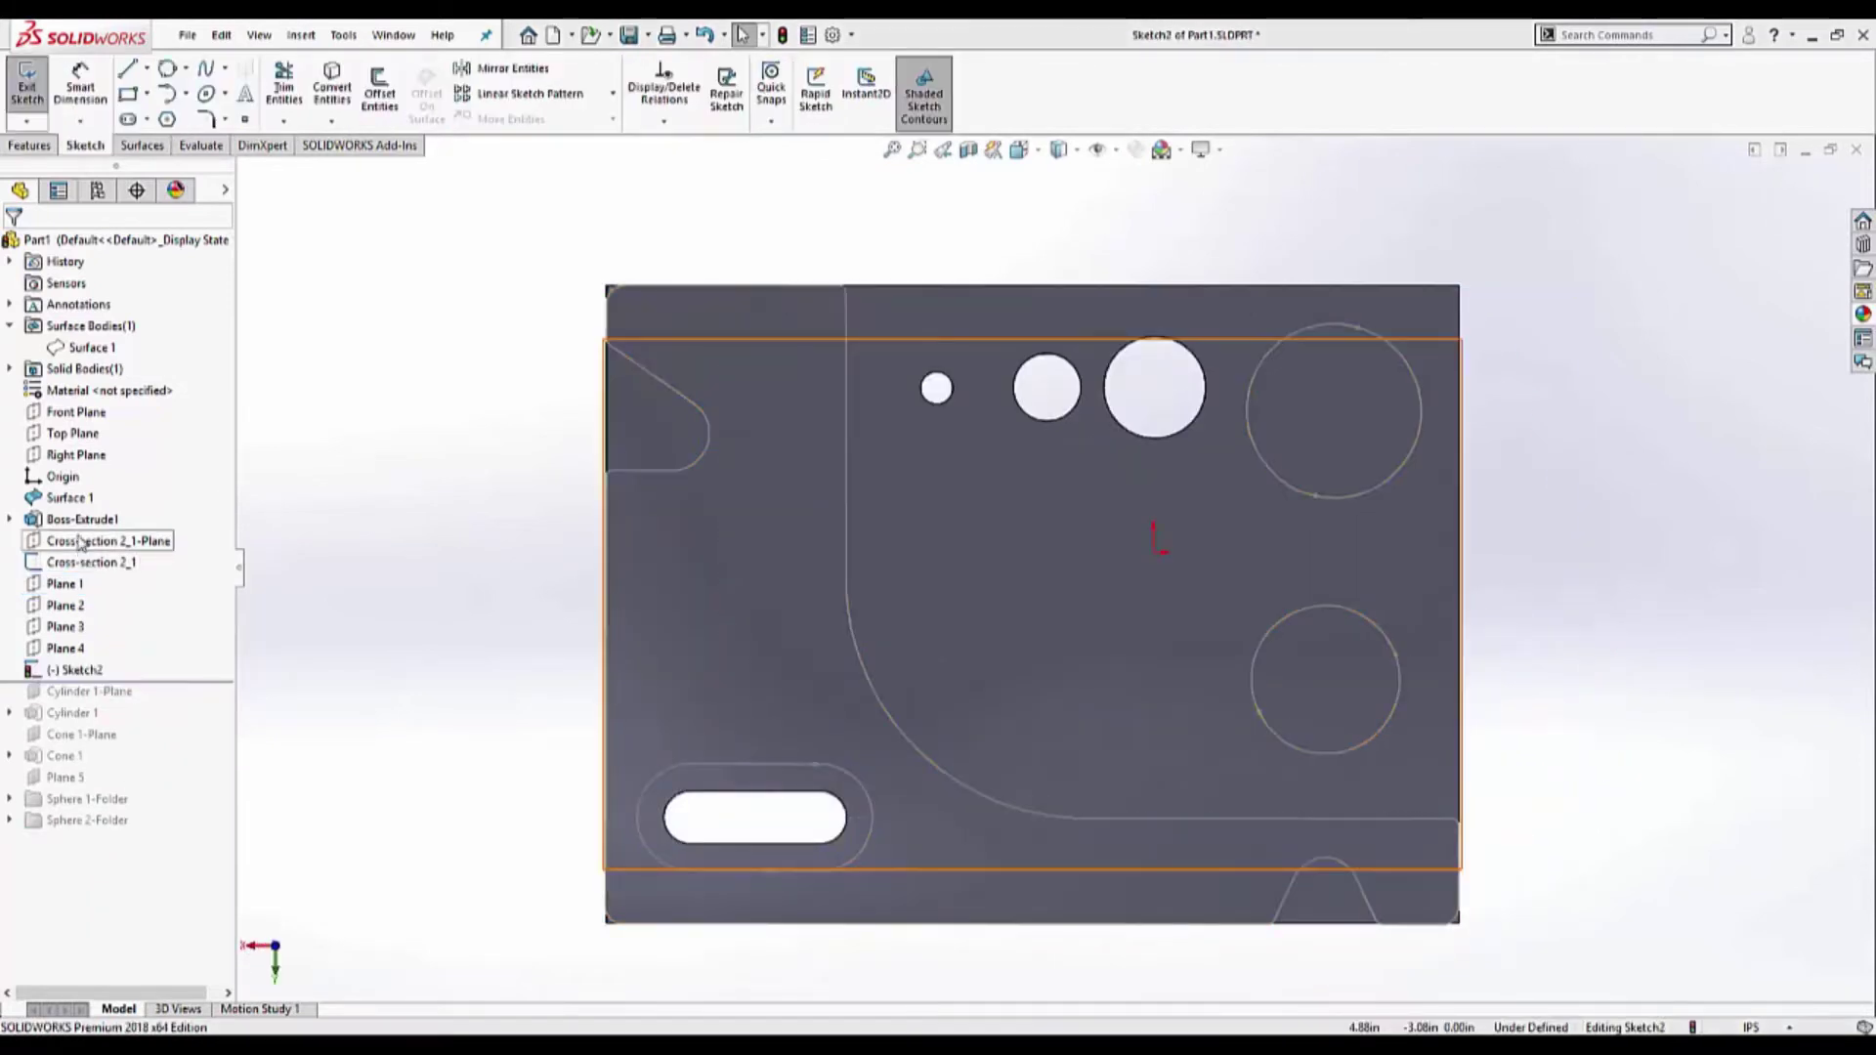
- Draw four connected lines boxing the plate's right side, extending past its top and right edges
click(127, 66)
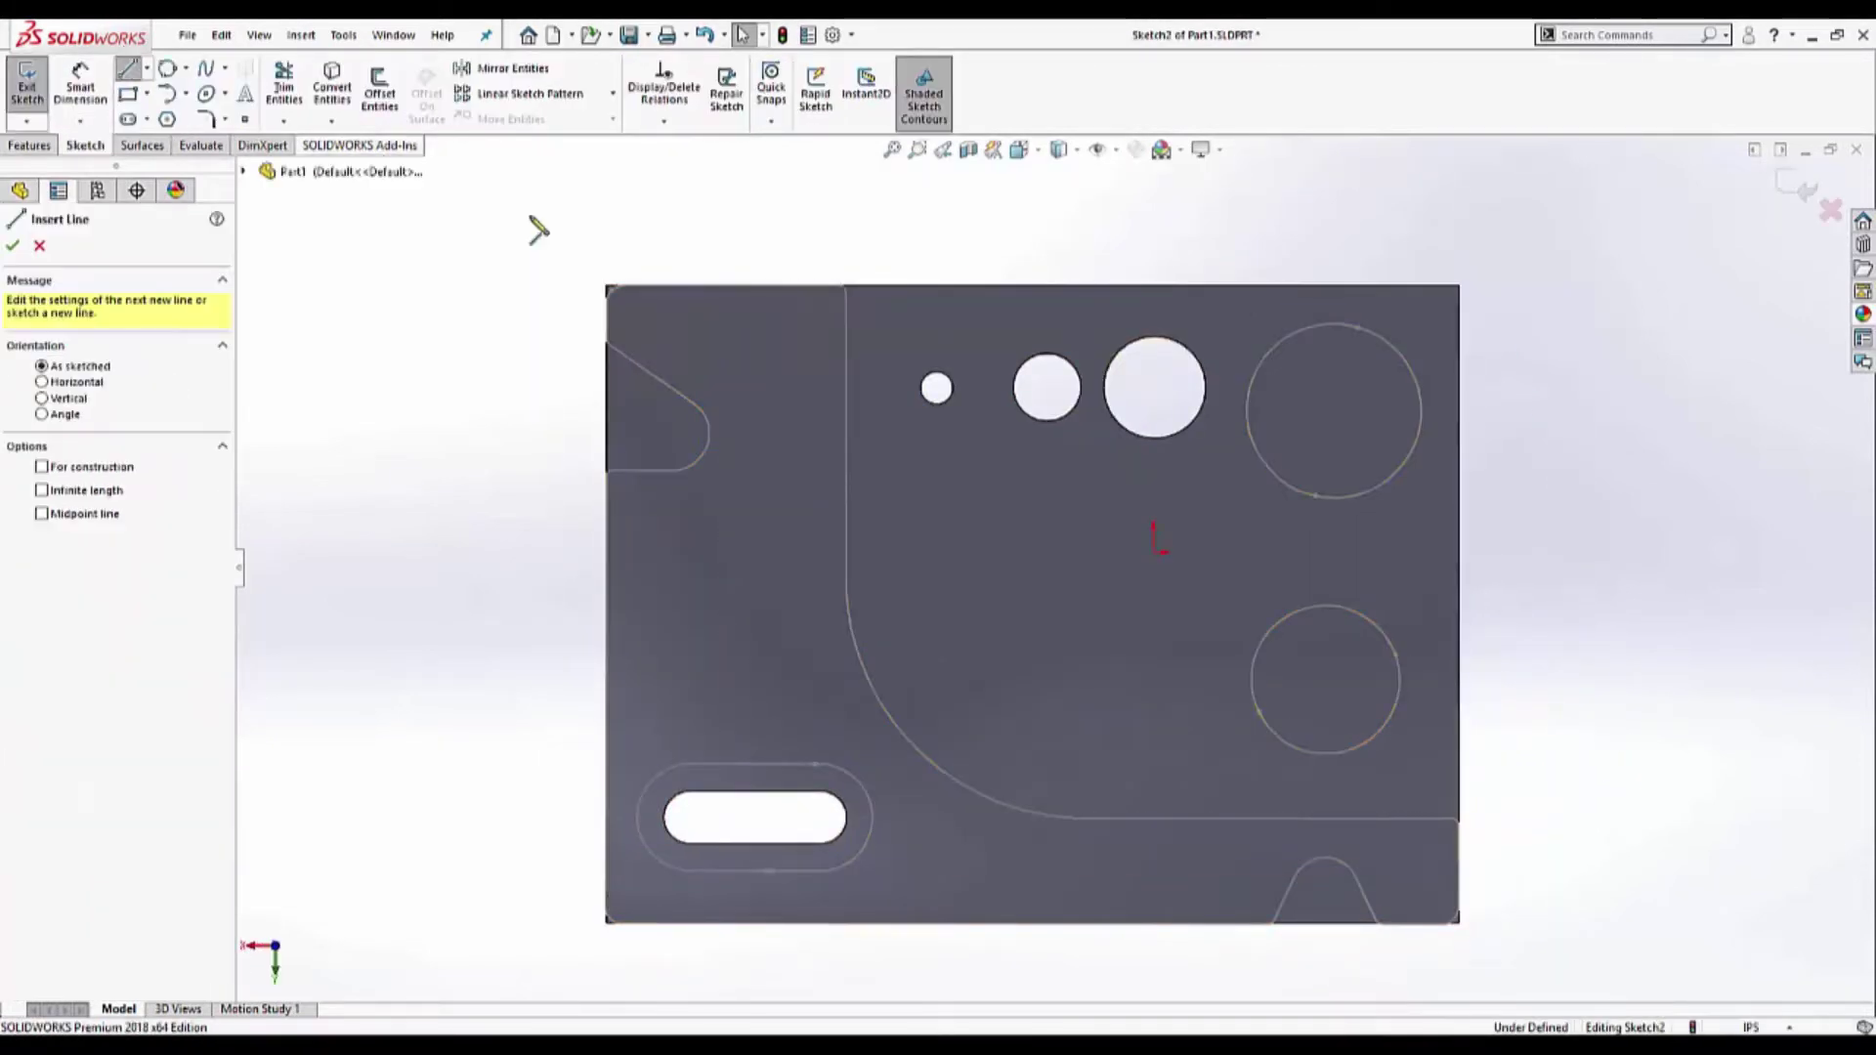
click(872, 572)
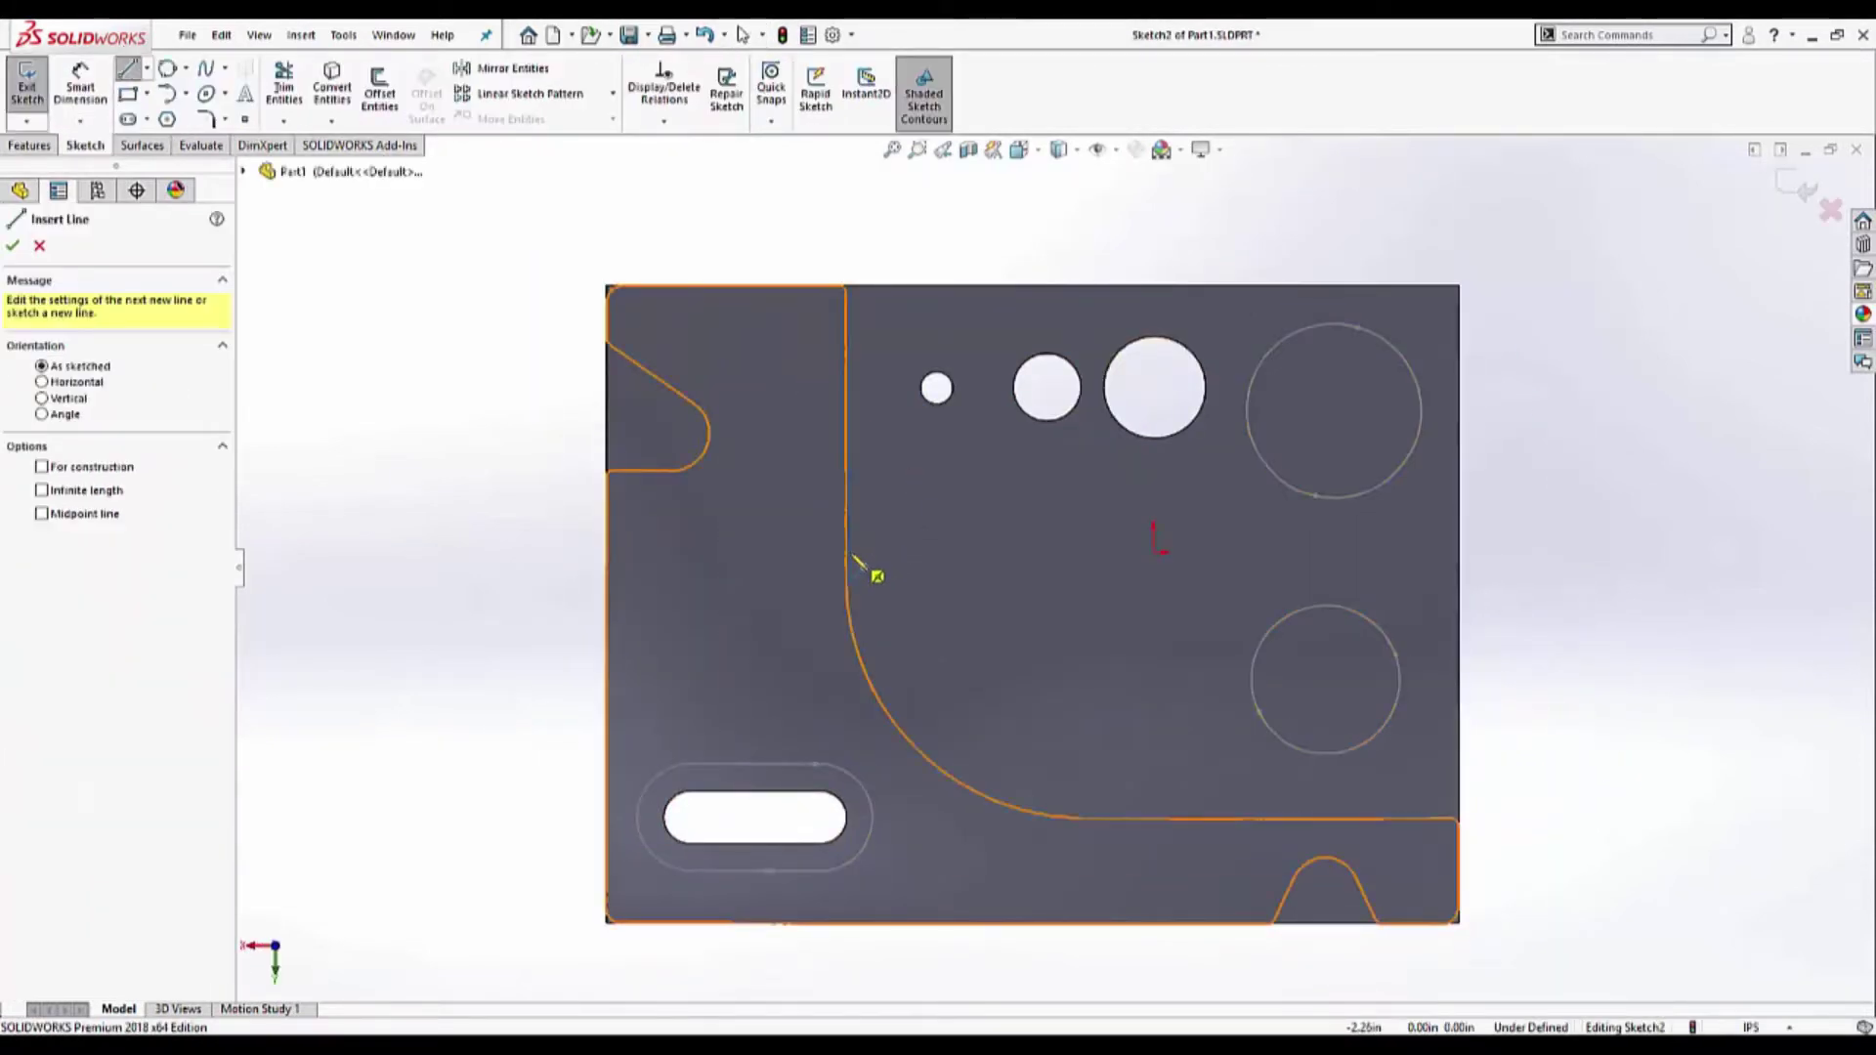
click(846, 177)
click(751, 220)
key(Escape)
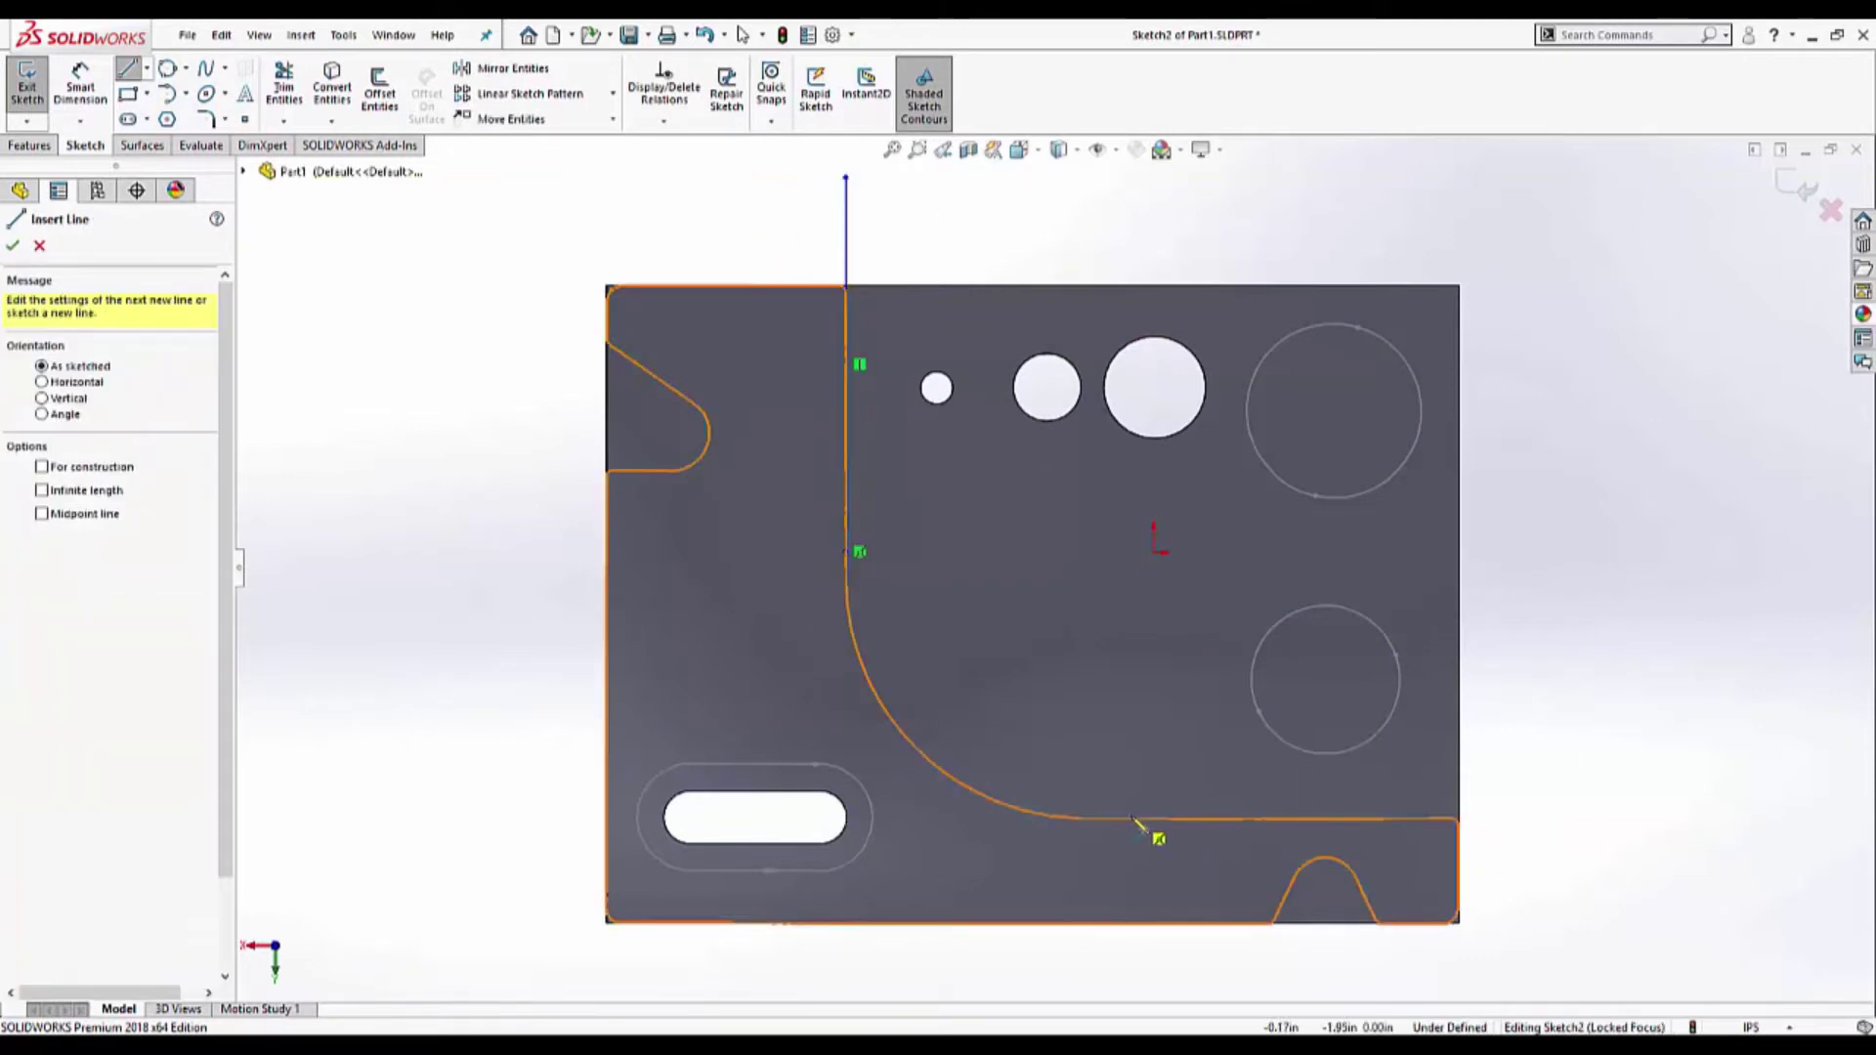
click(1132, 821)
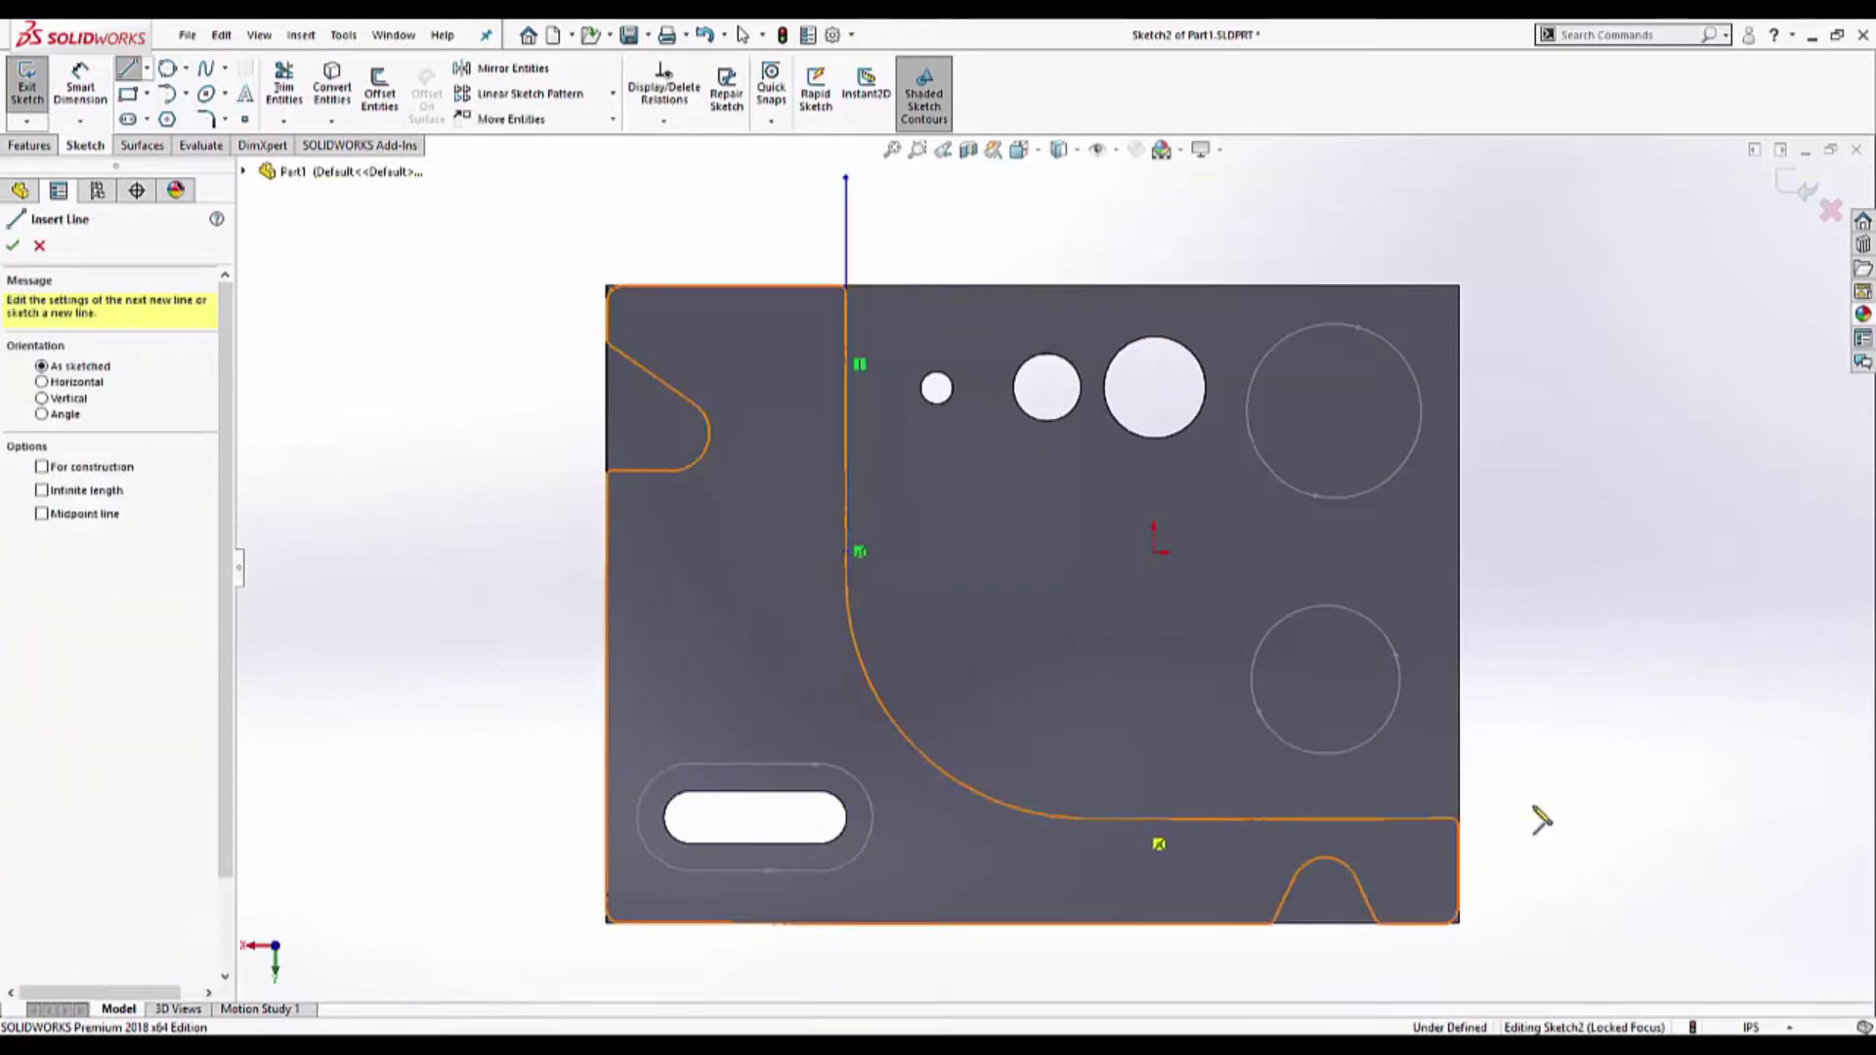
click(1622, 818)
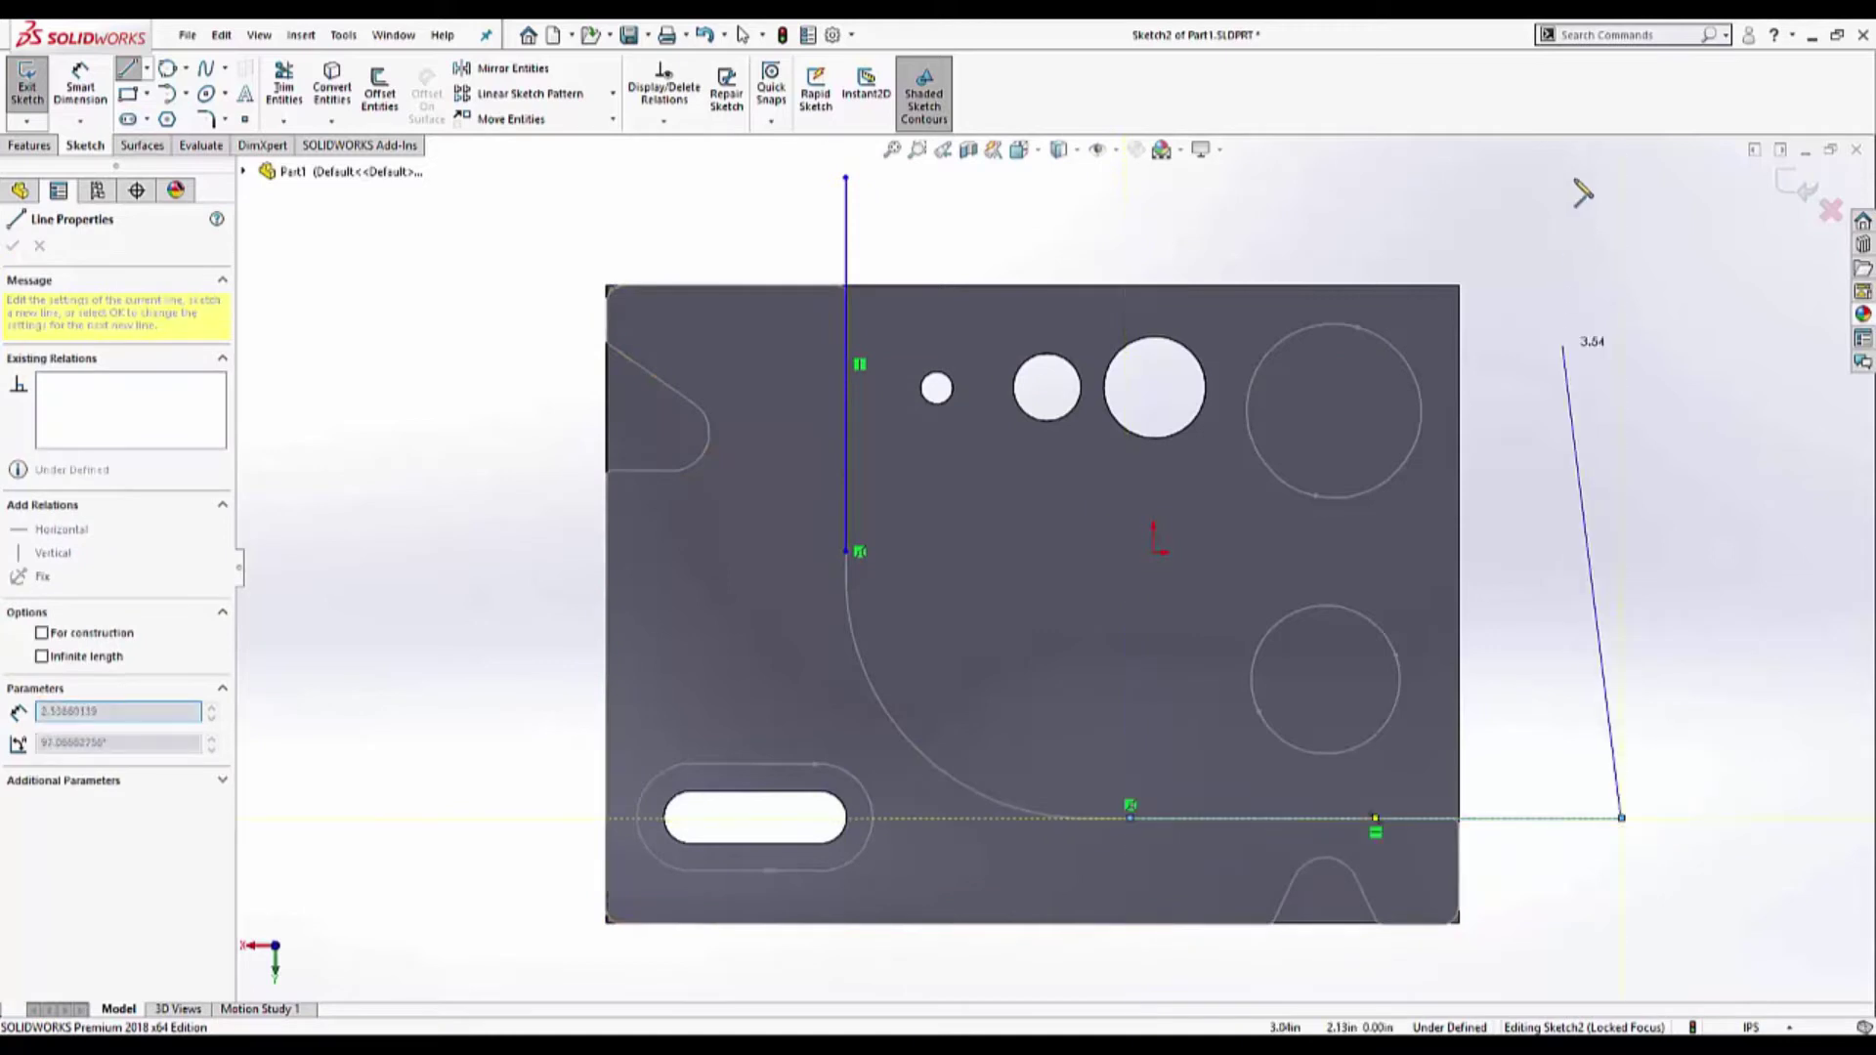
click(1622, 177)
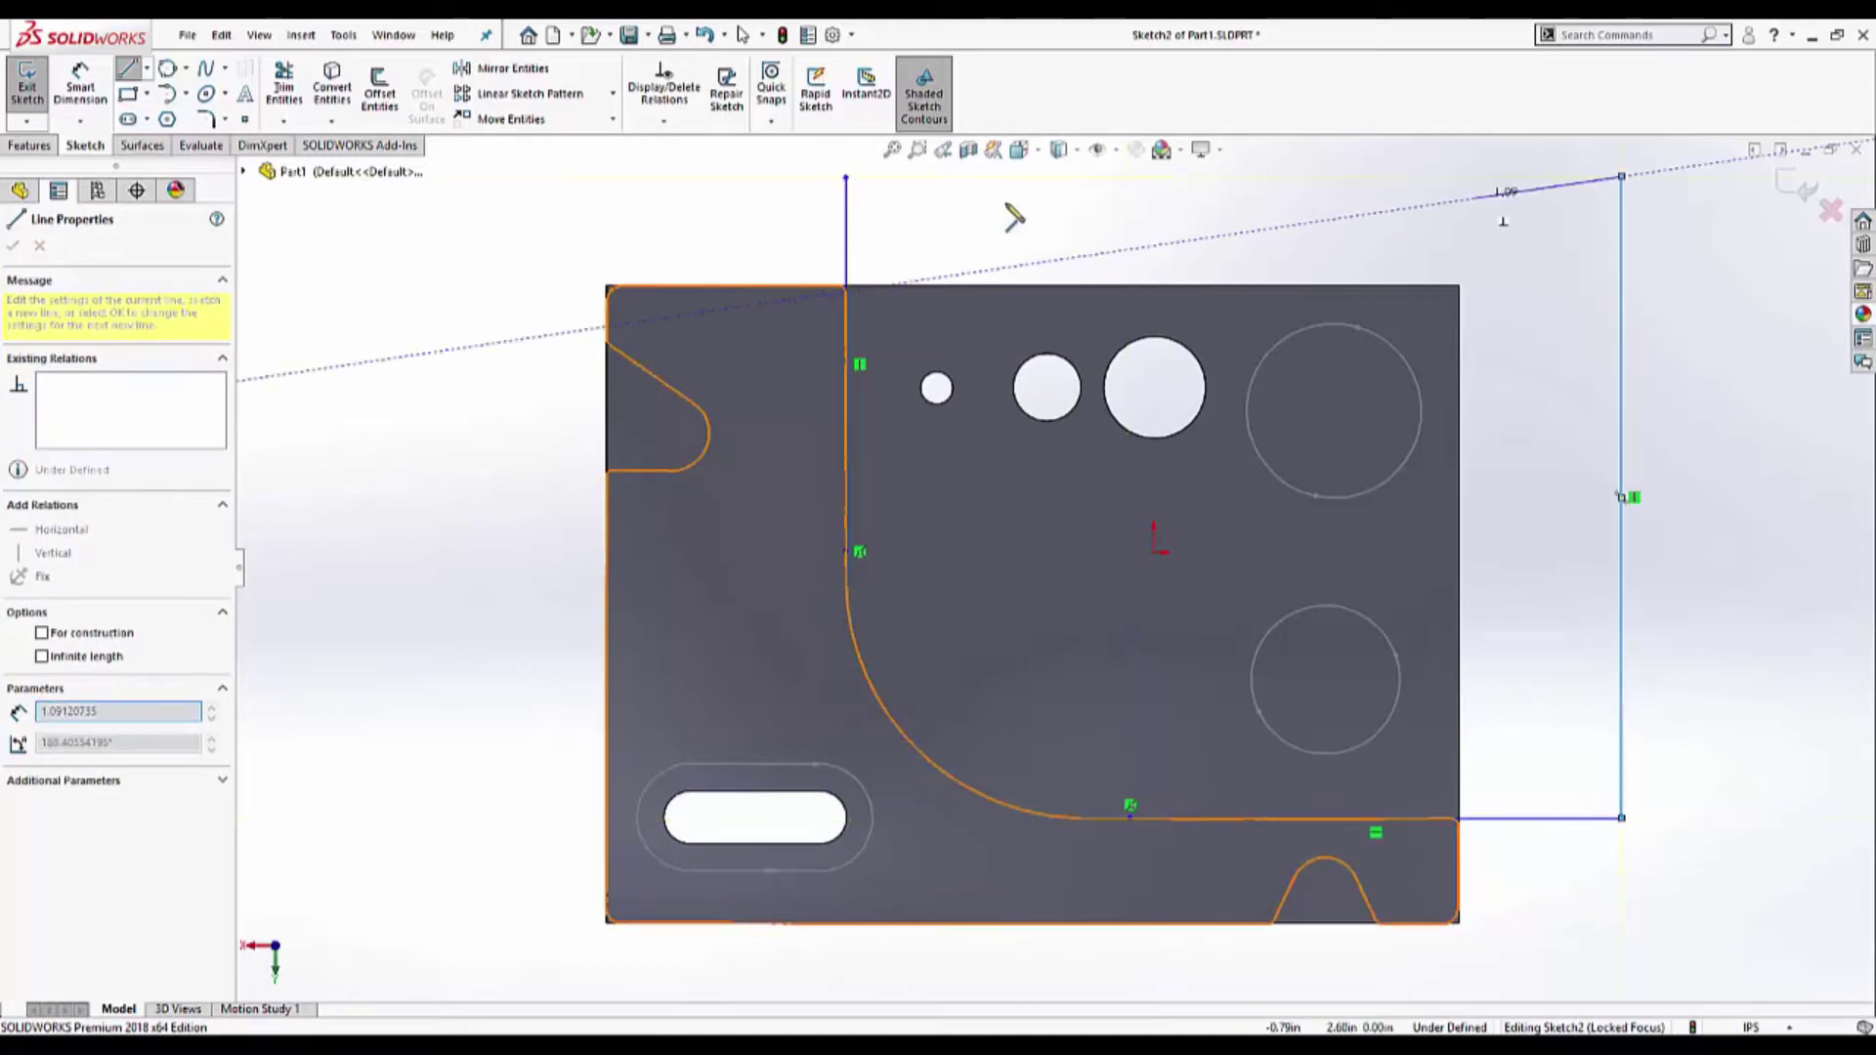
click(849, 179)
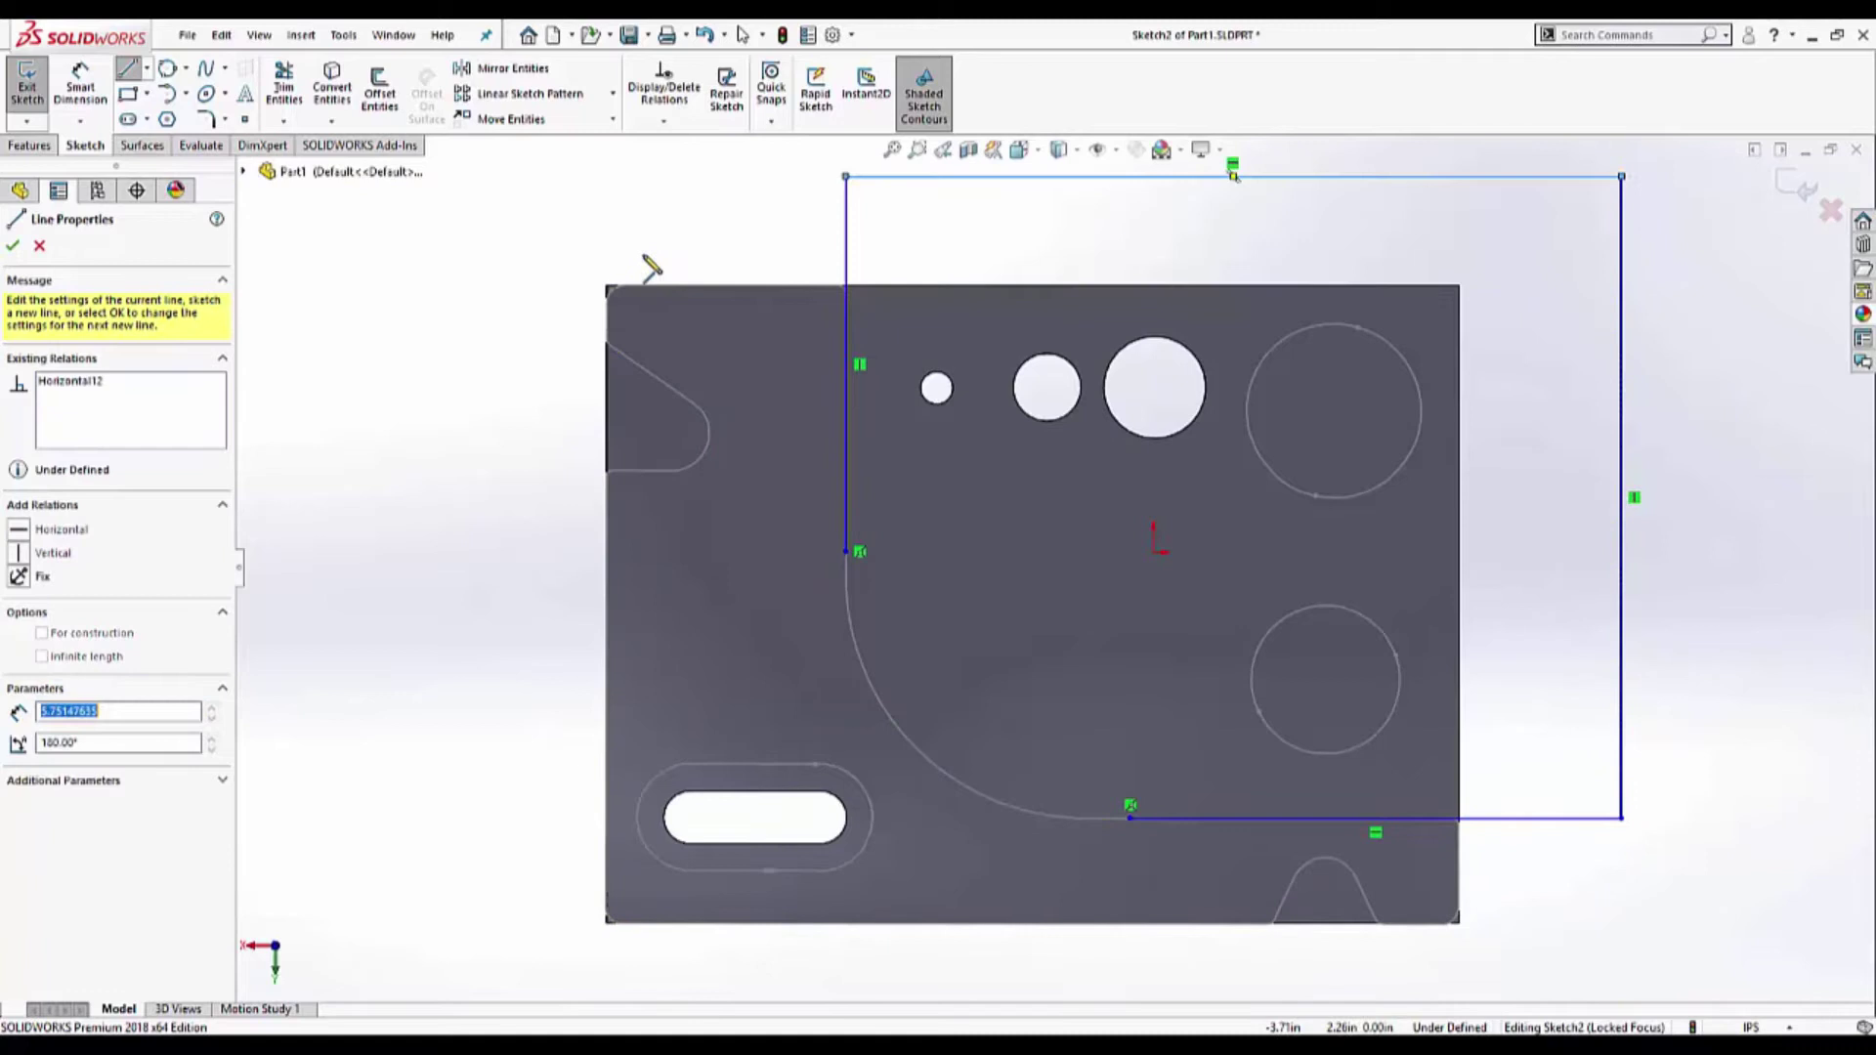
key(Escape)
- Trim the left and bottom lines into a corner and round it with a 1.80 in fillet
click(301, 103)
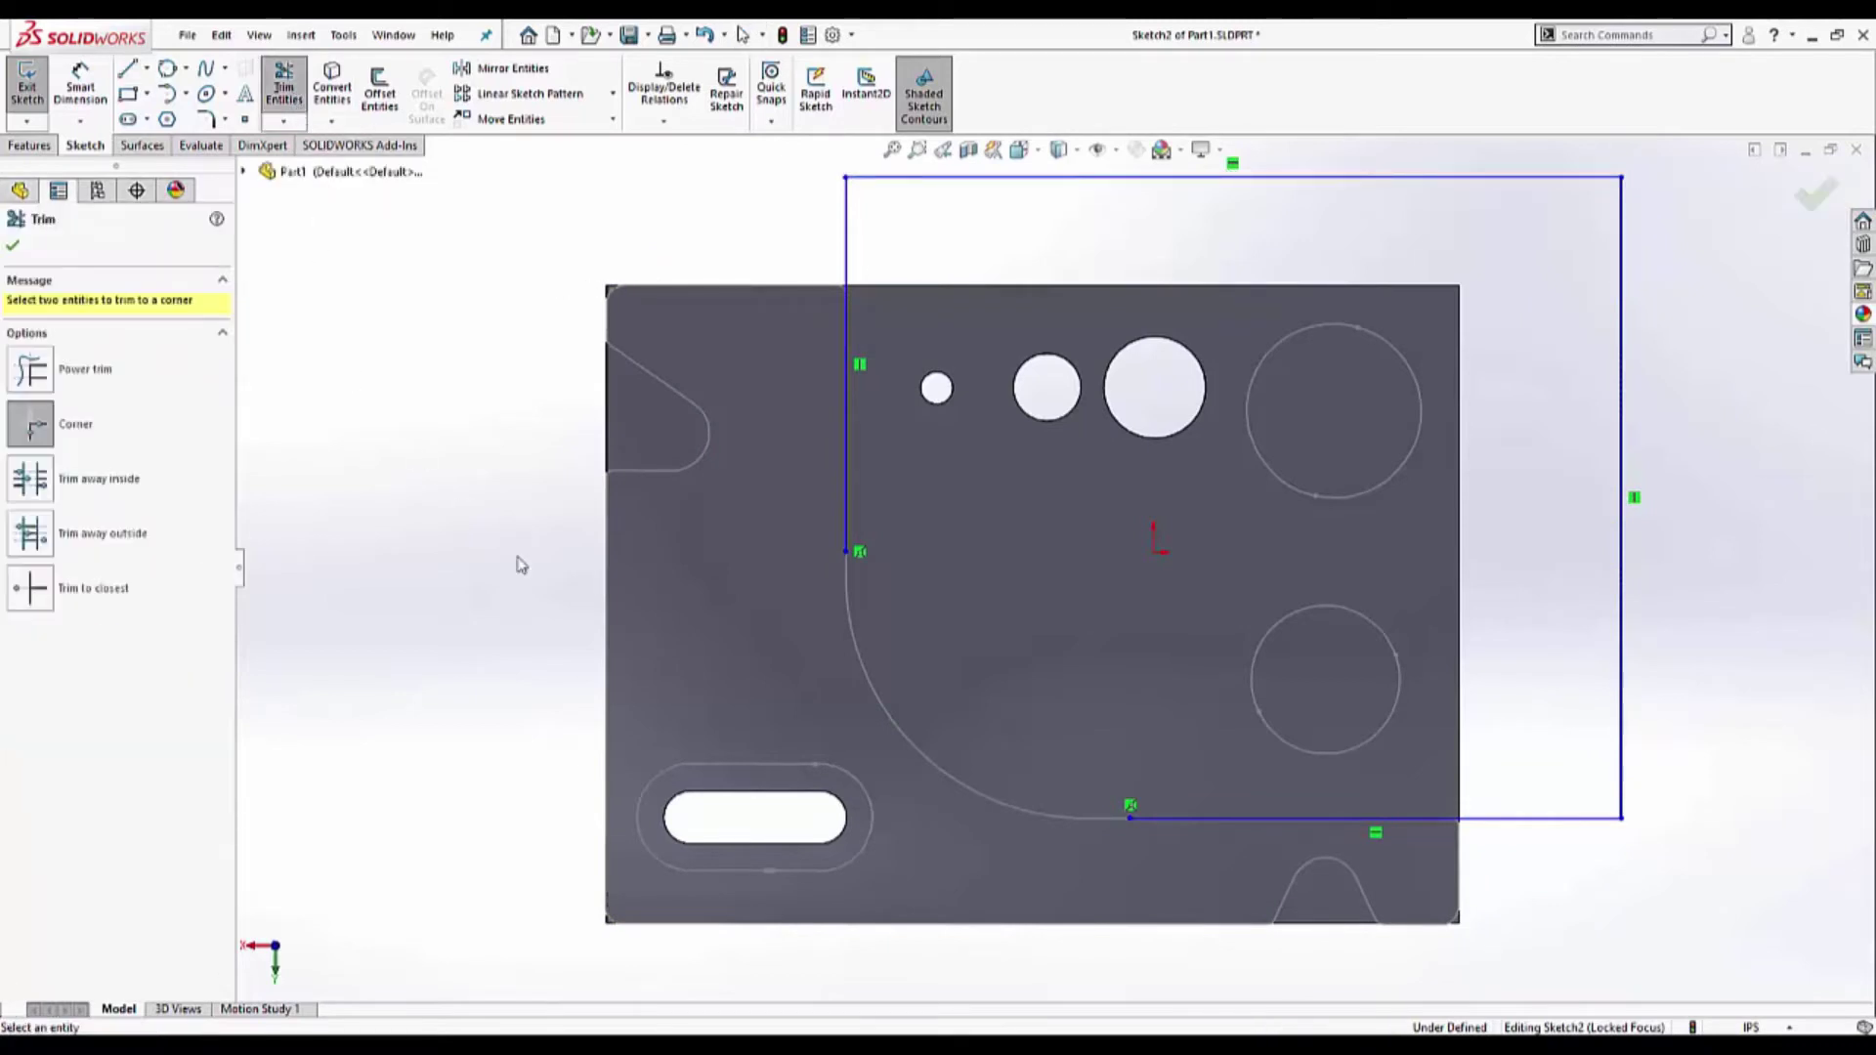
click(840, 526)
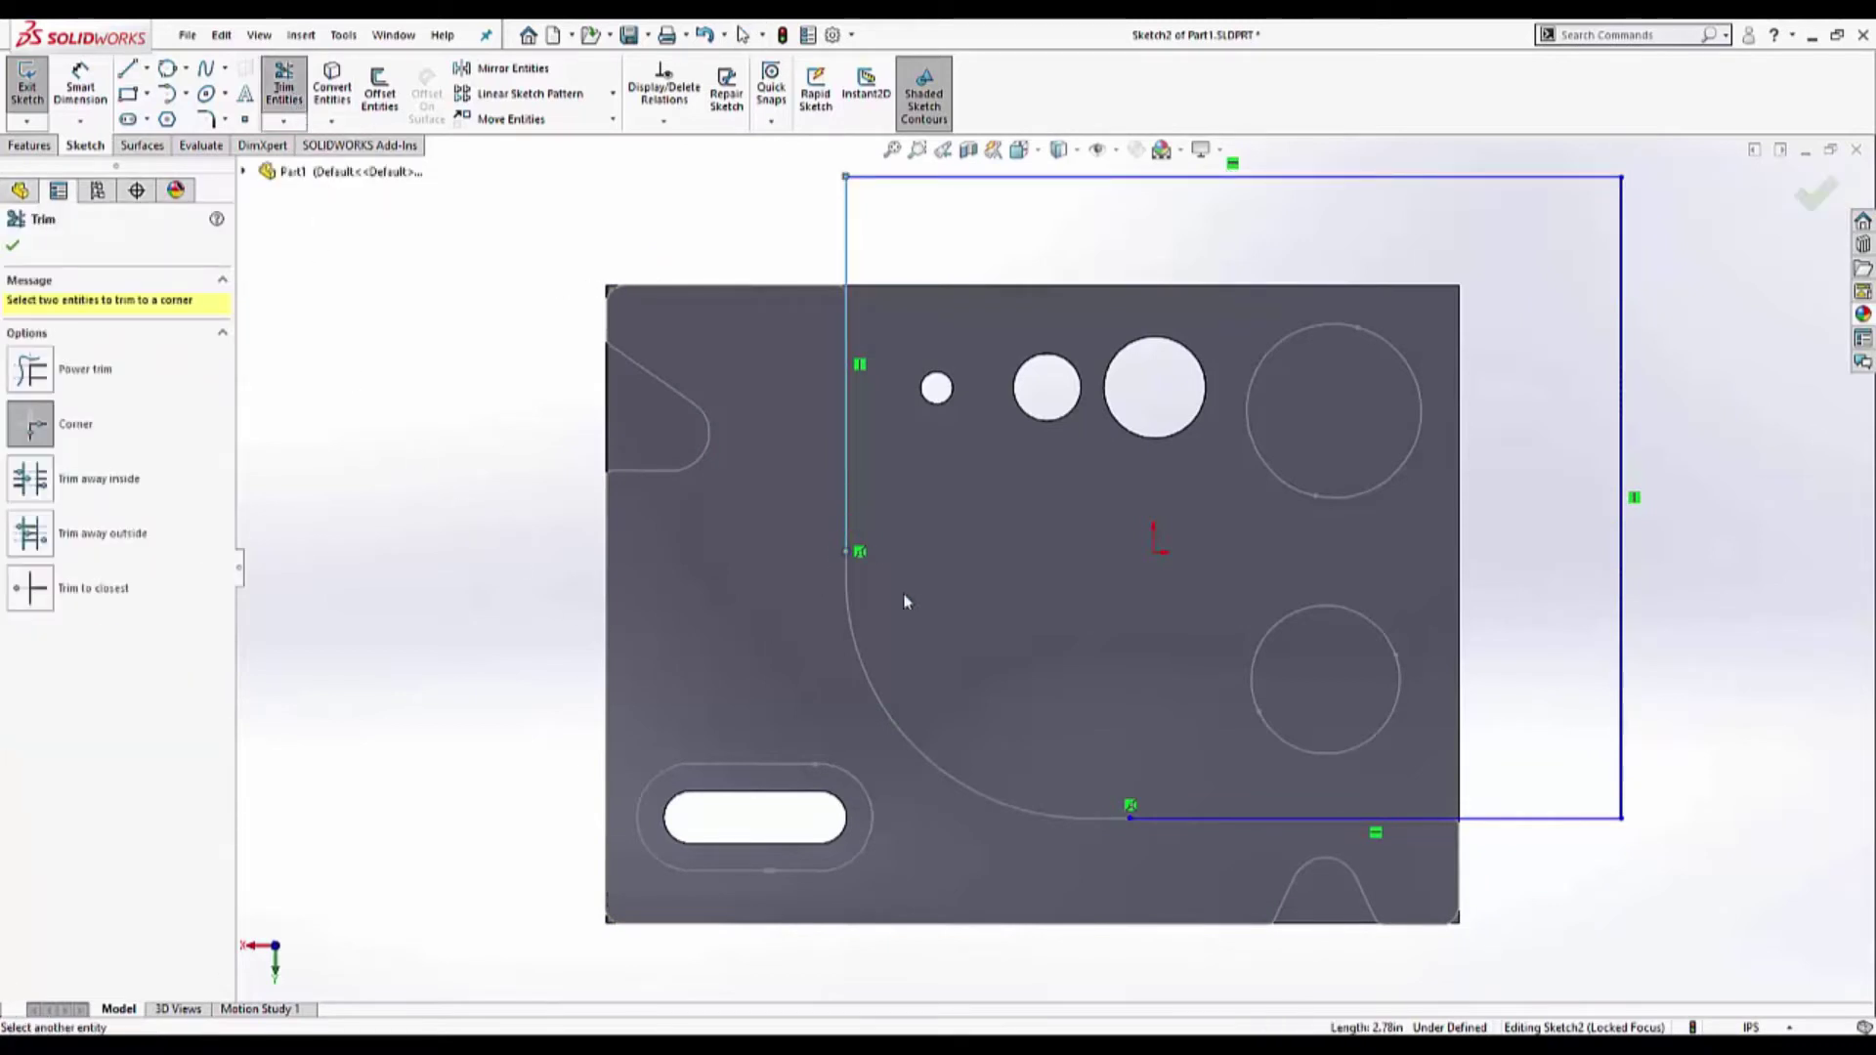
click(1169, 817)
click(204, 119)
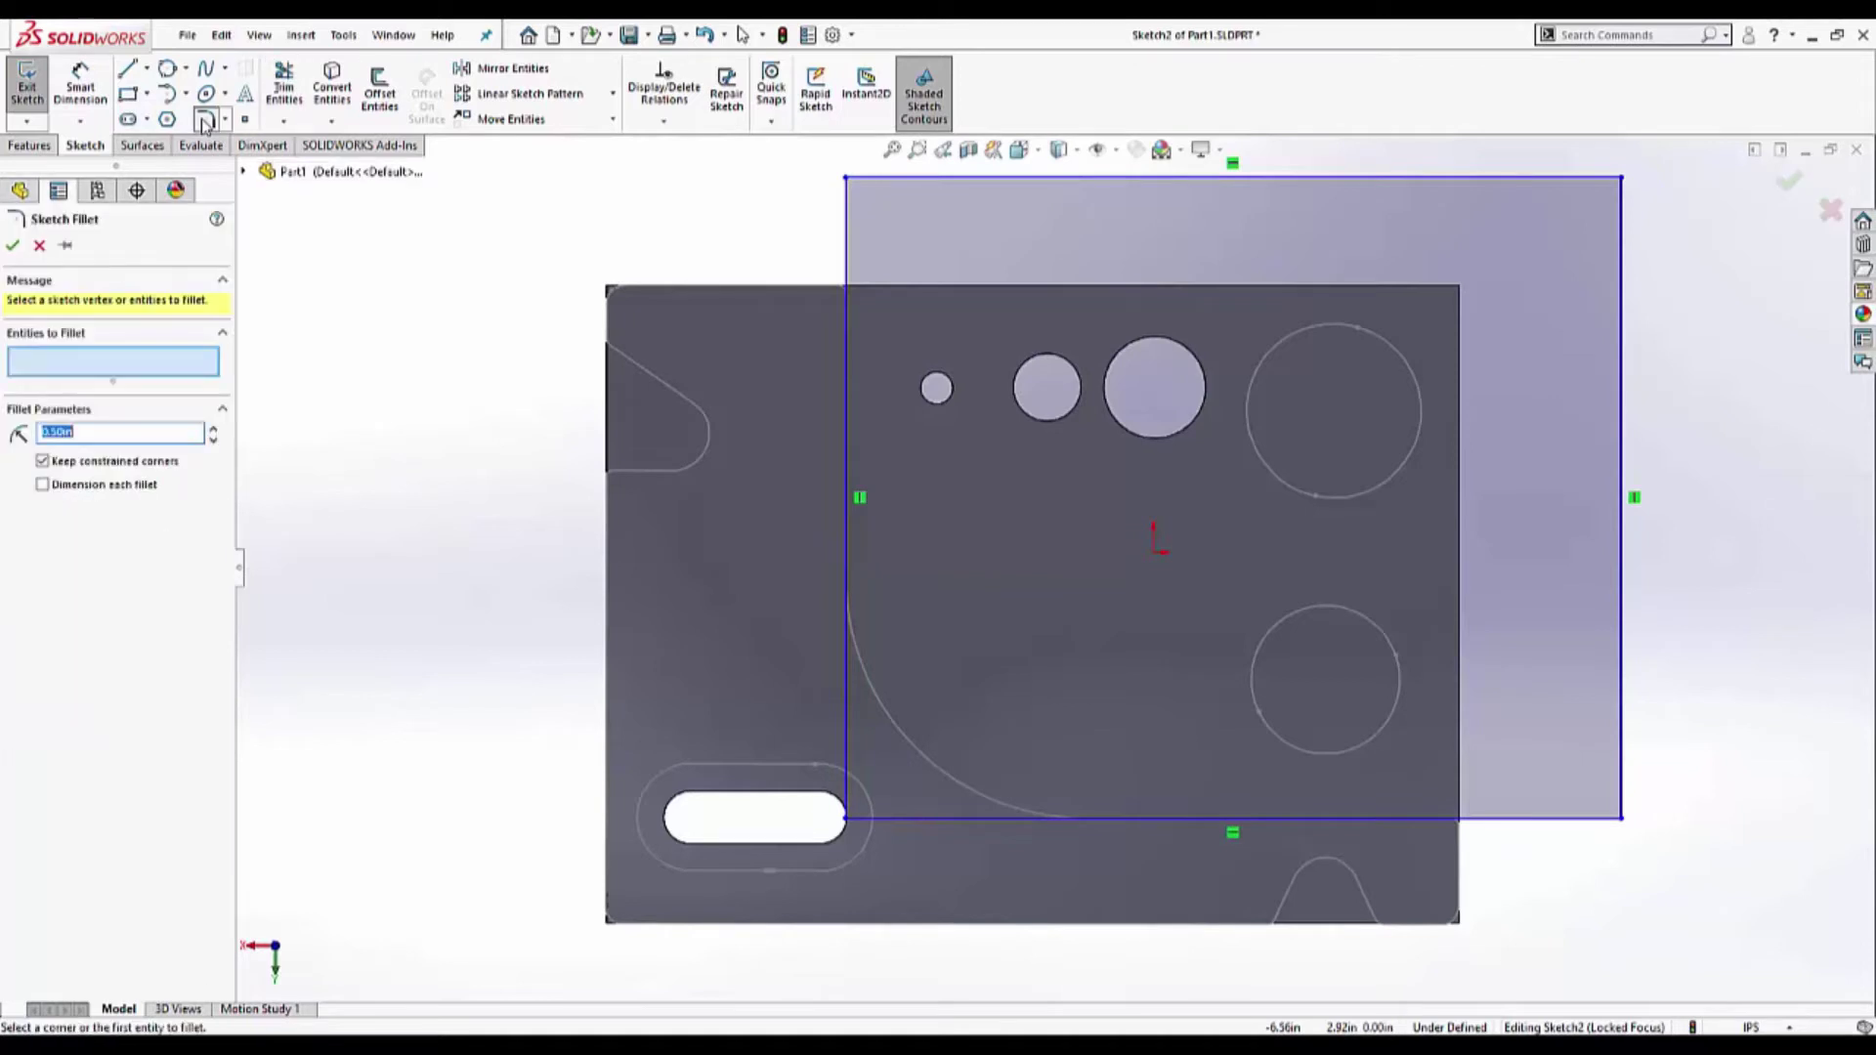
click(844, 718)
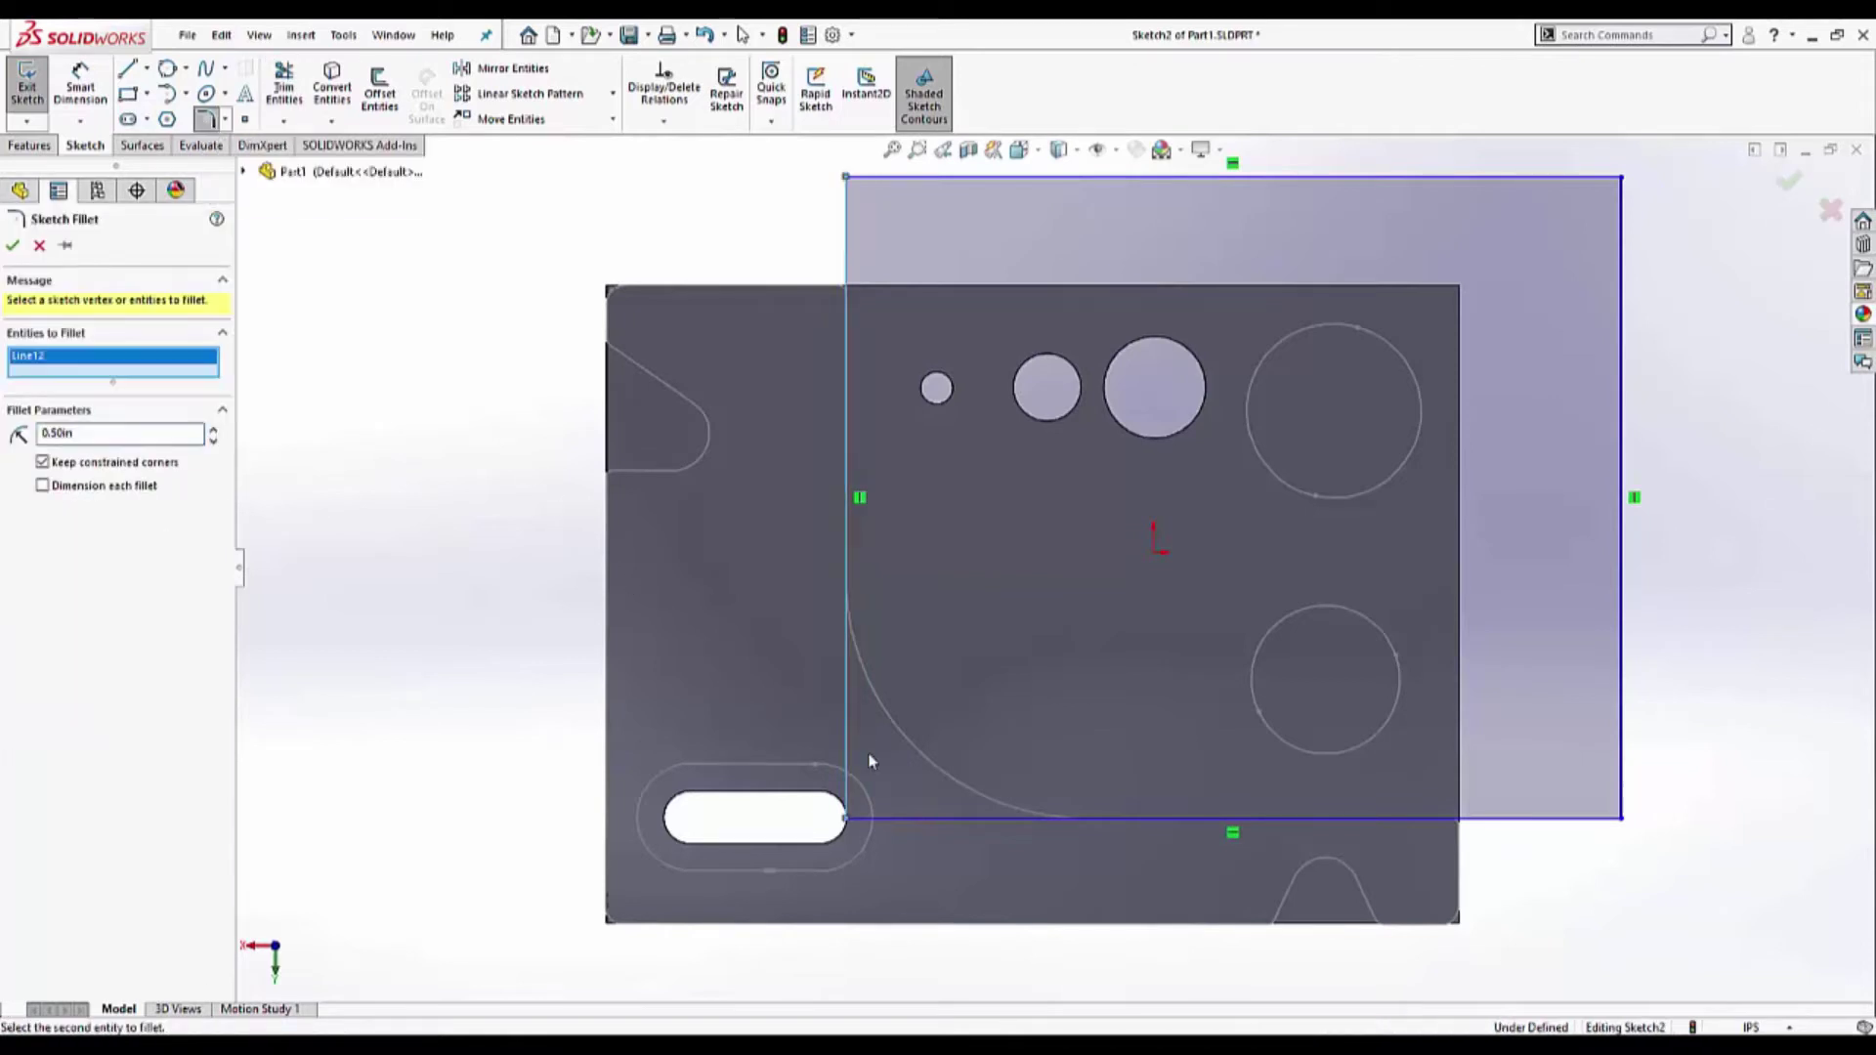
click(900, 819)
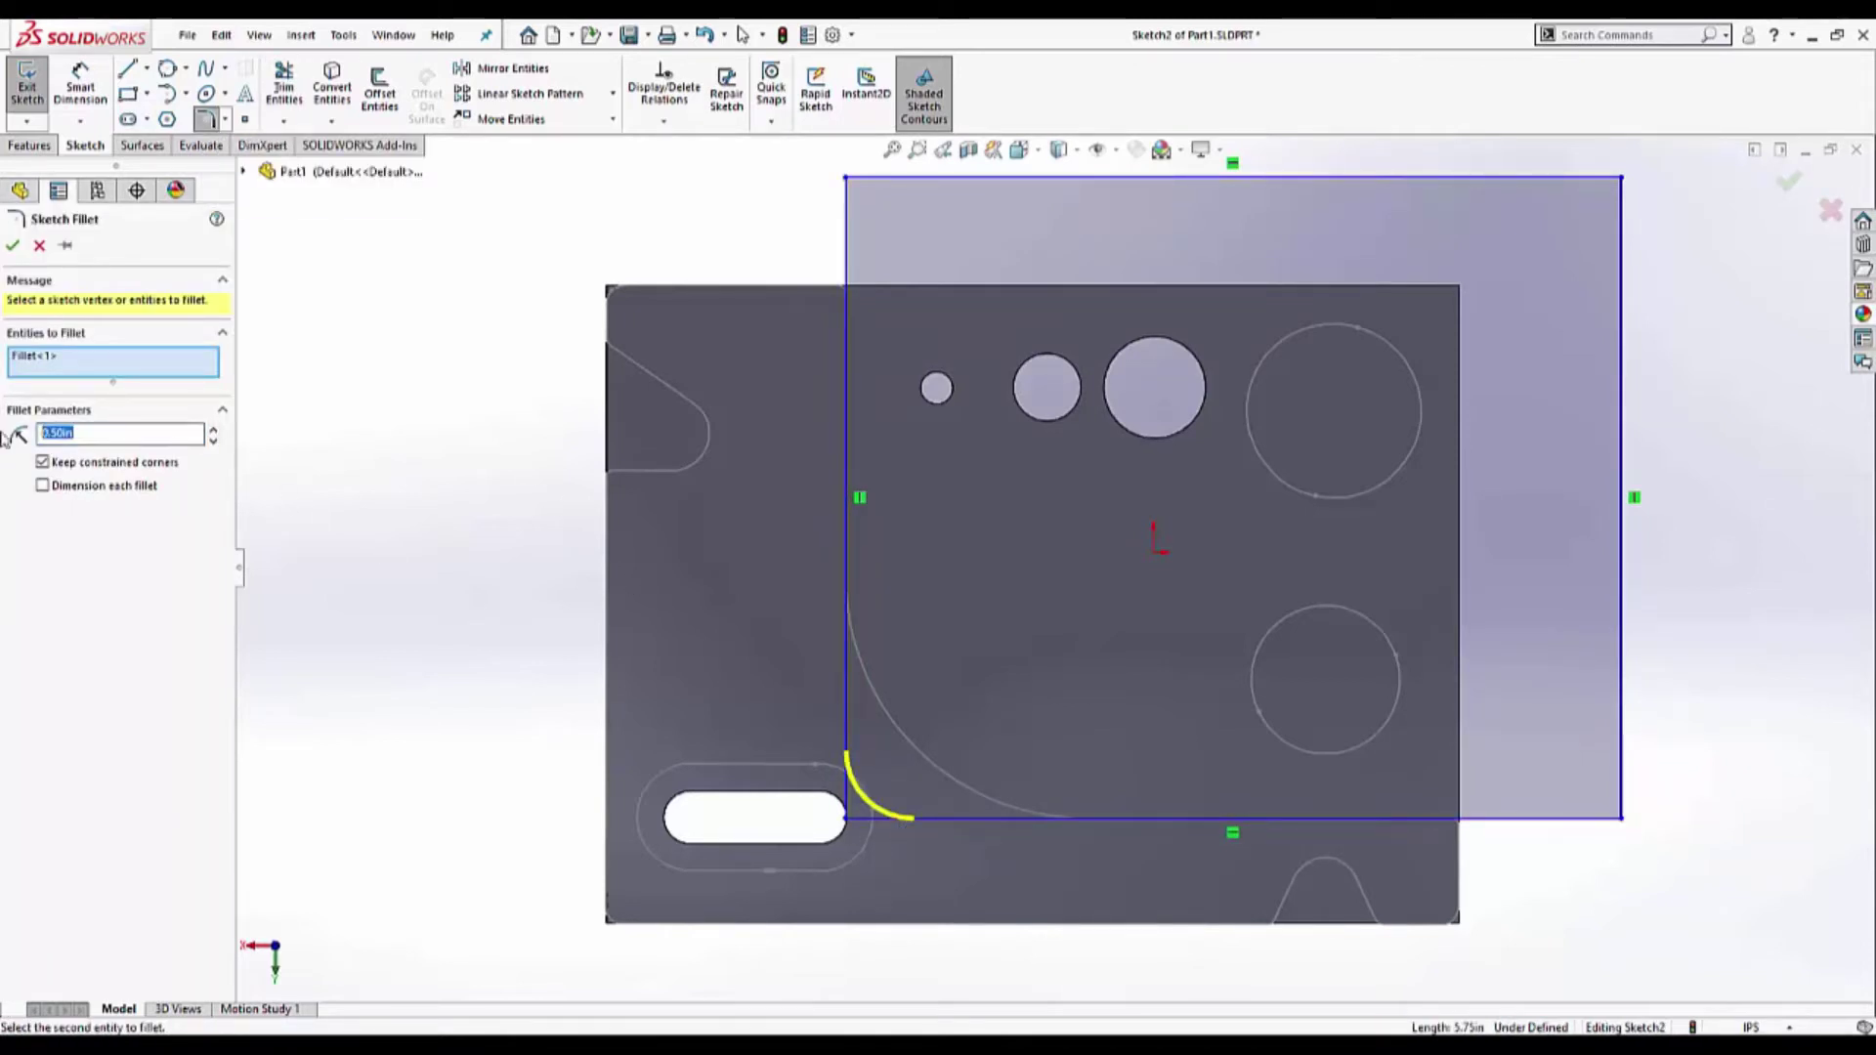
text(1)
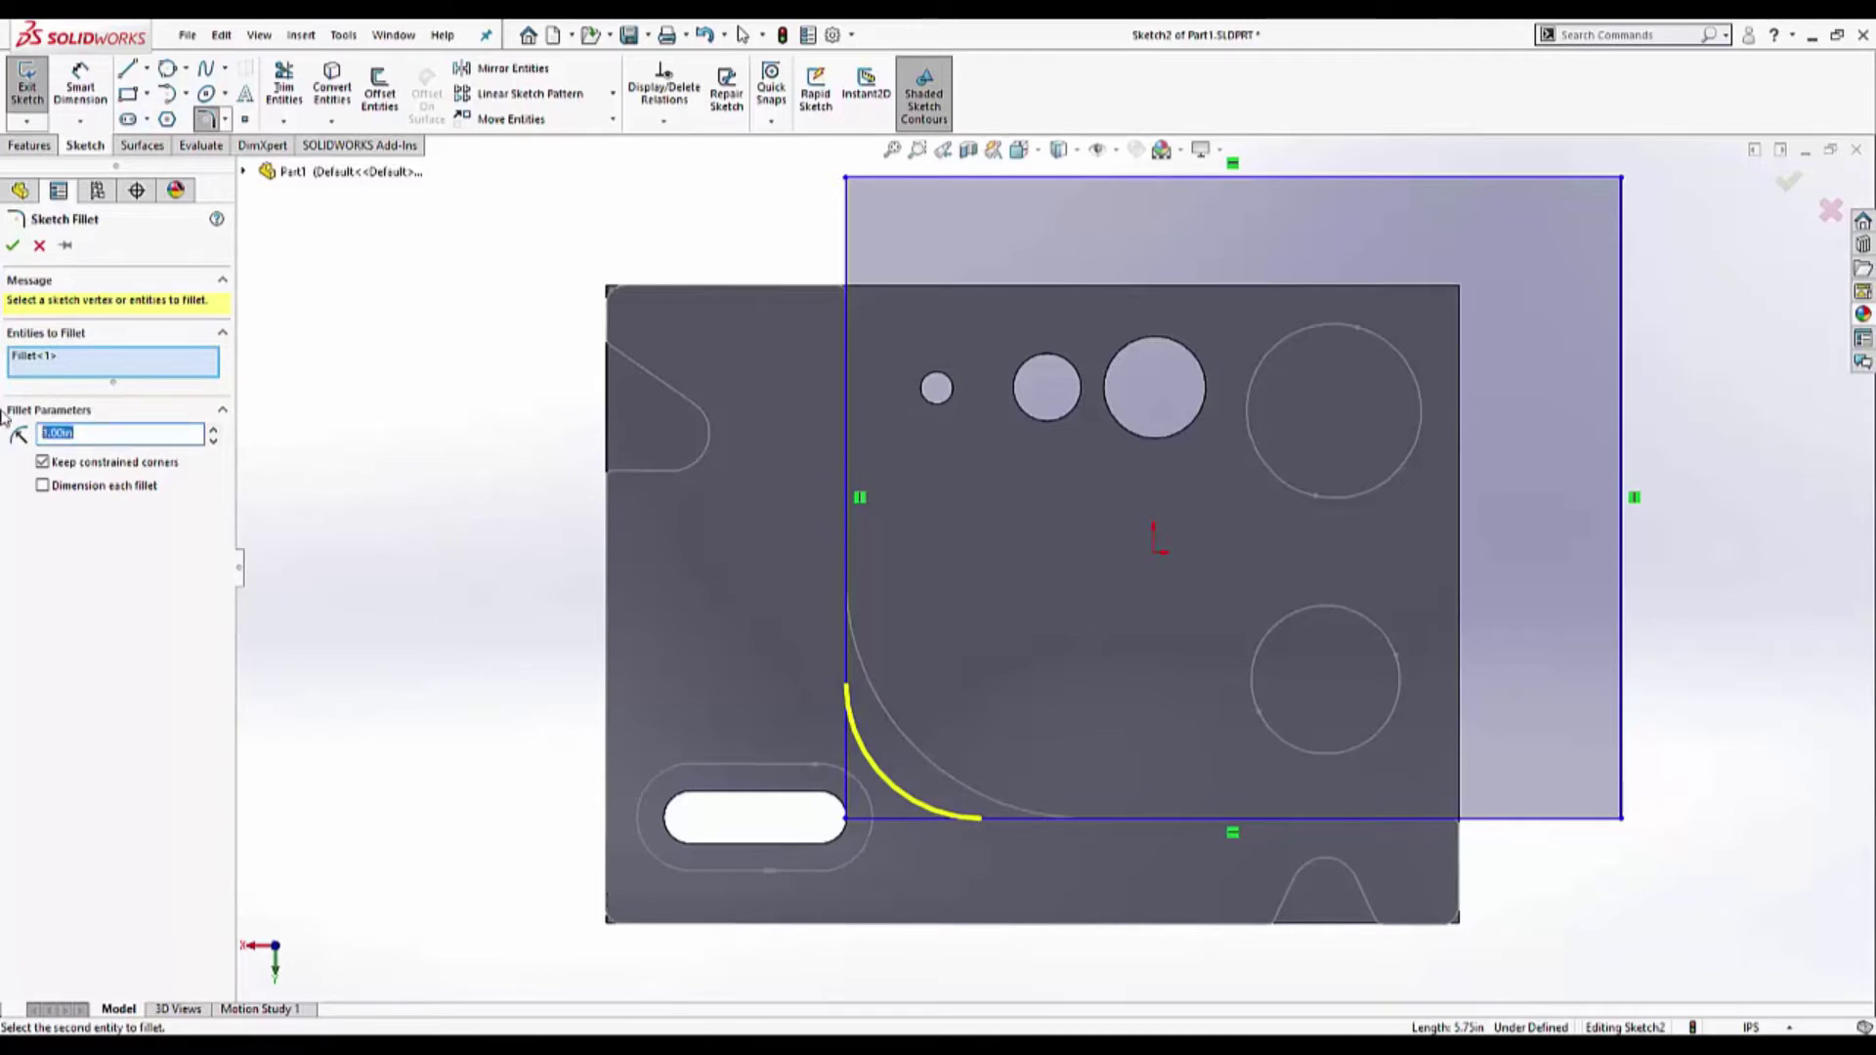
text(.5)
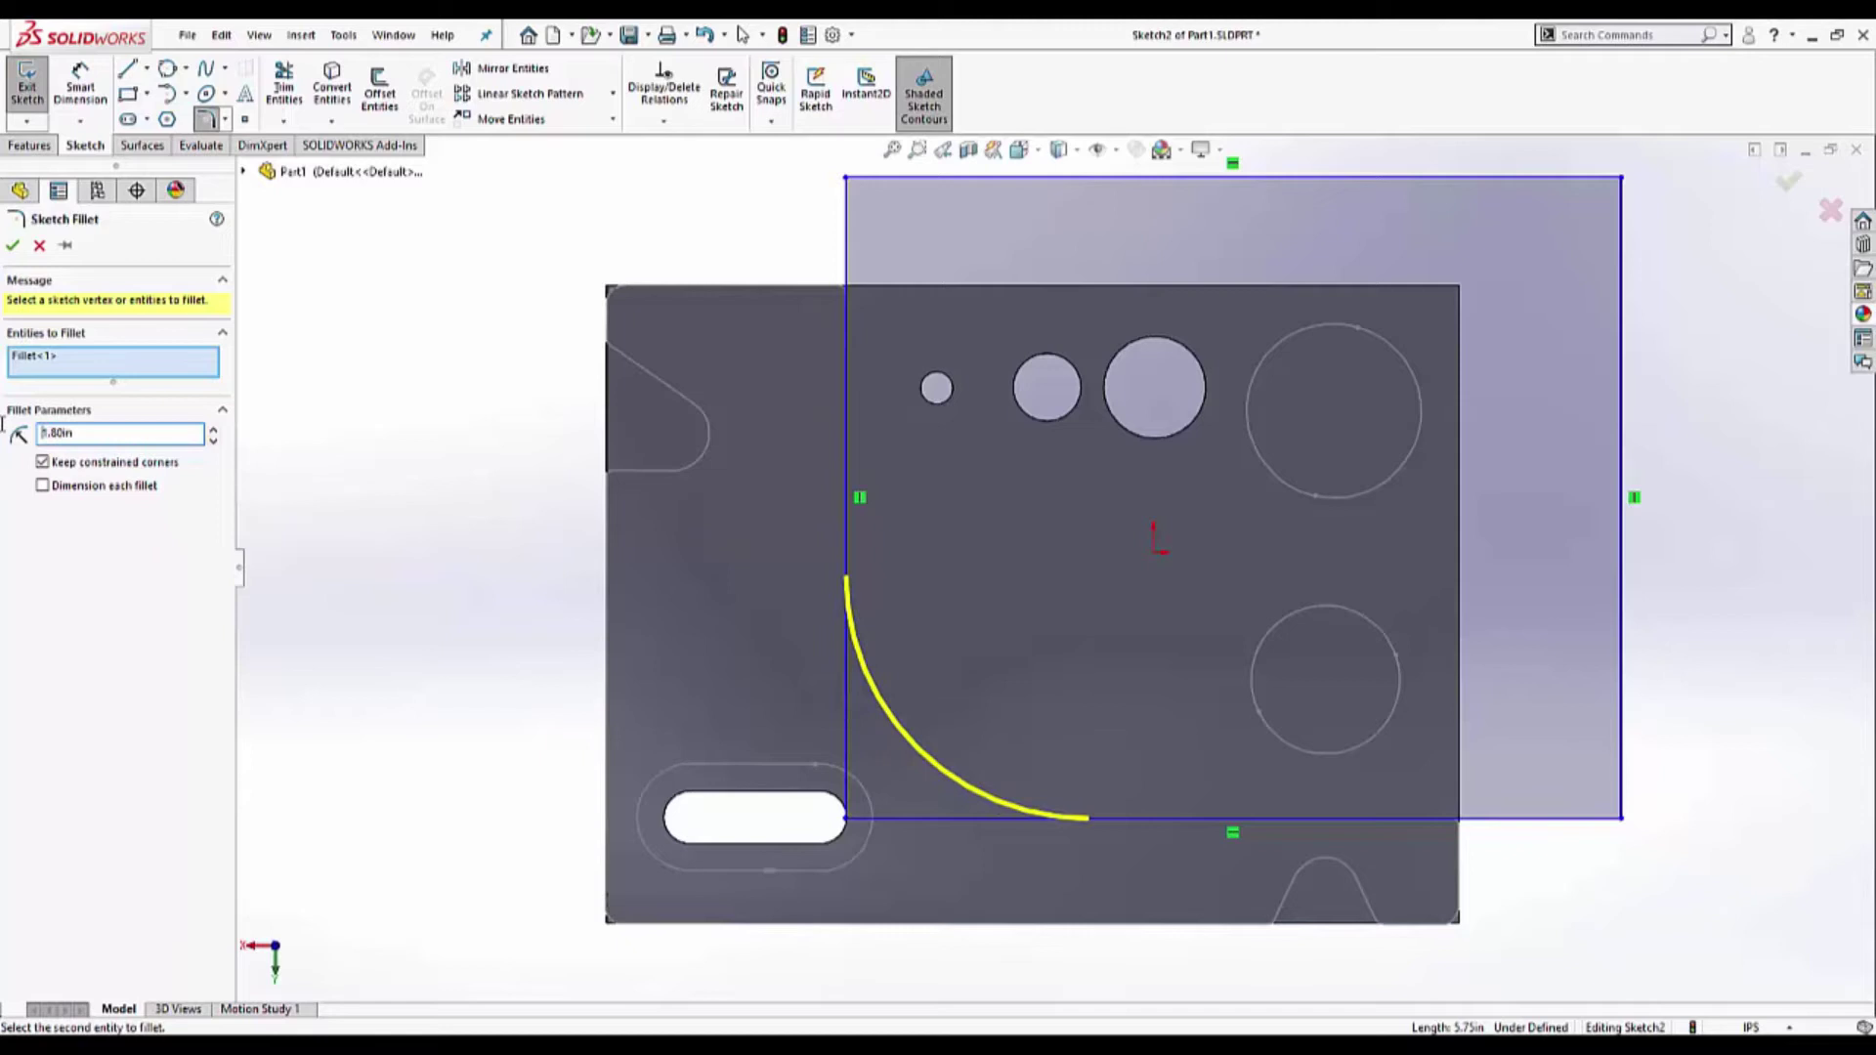
click(13, 247)
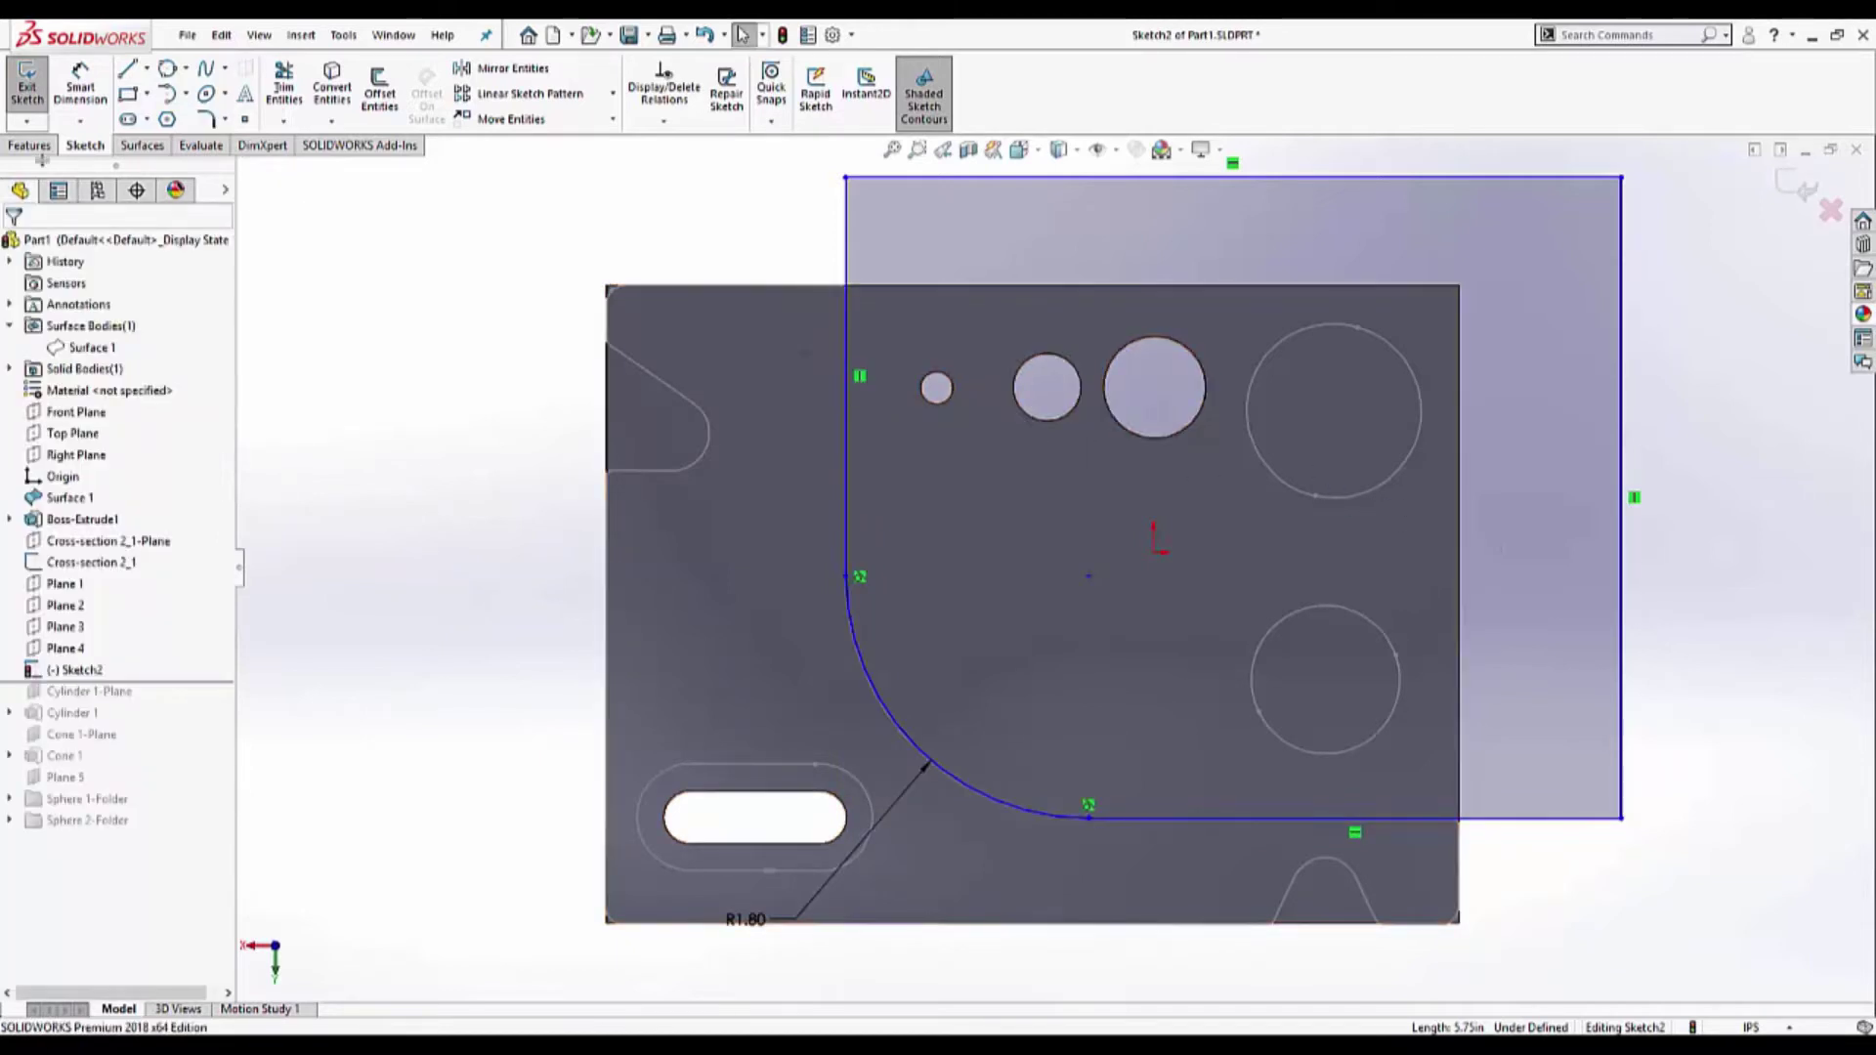
- Extrude-cut Sketch2 Through All in the reversed direction, creating Cut-Extrude1's curved step
click(8, 147)
click(297, 89)
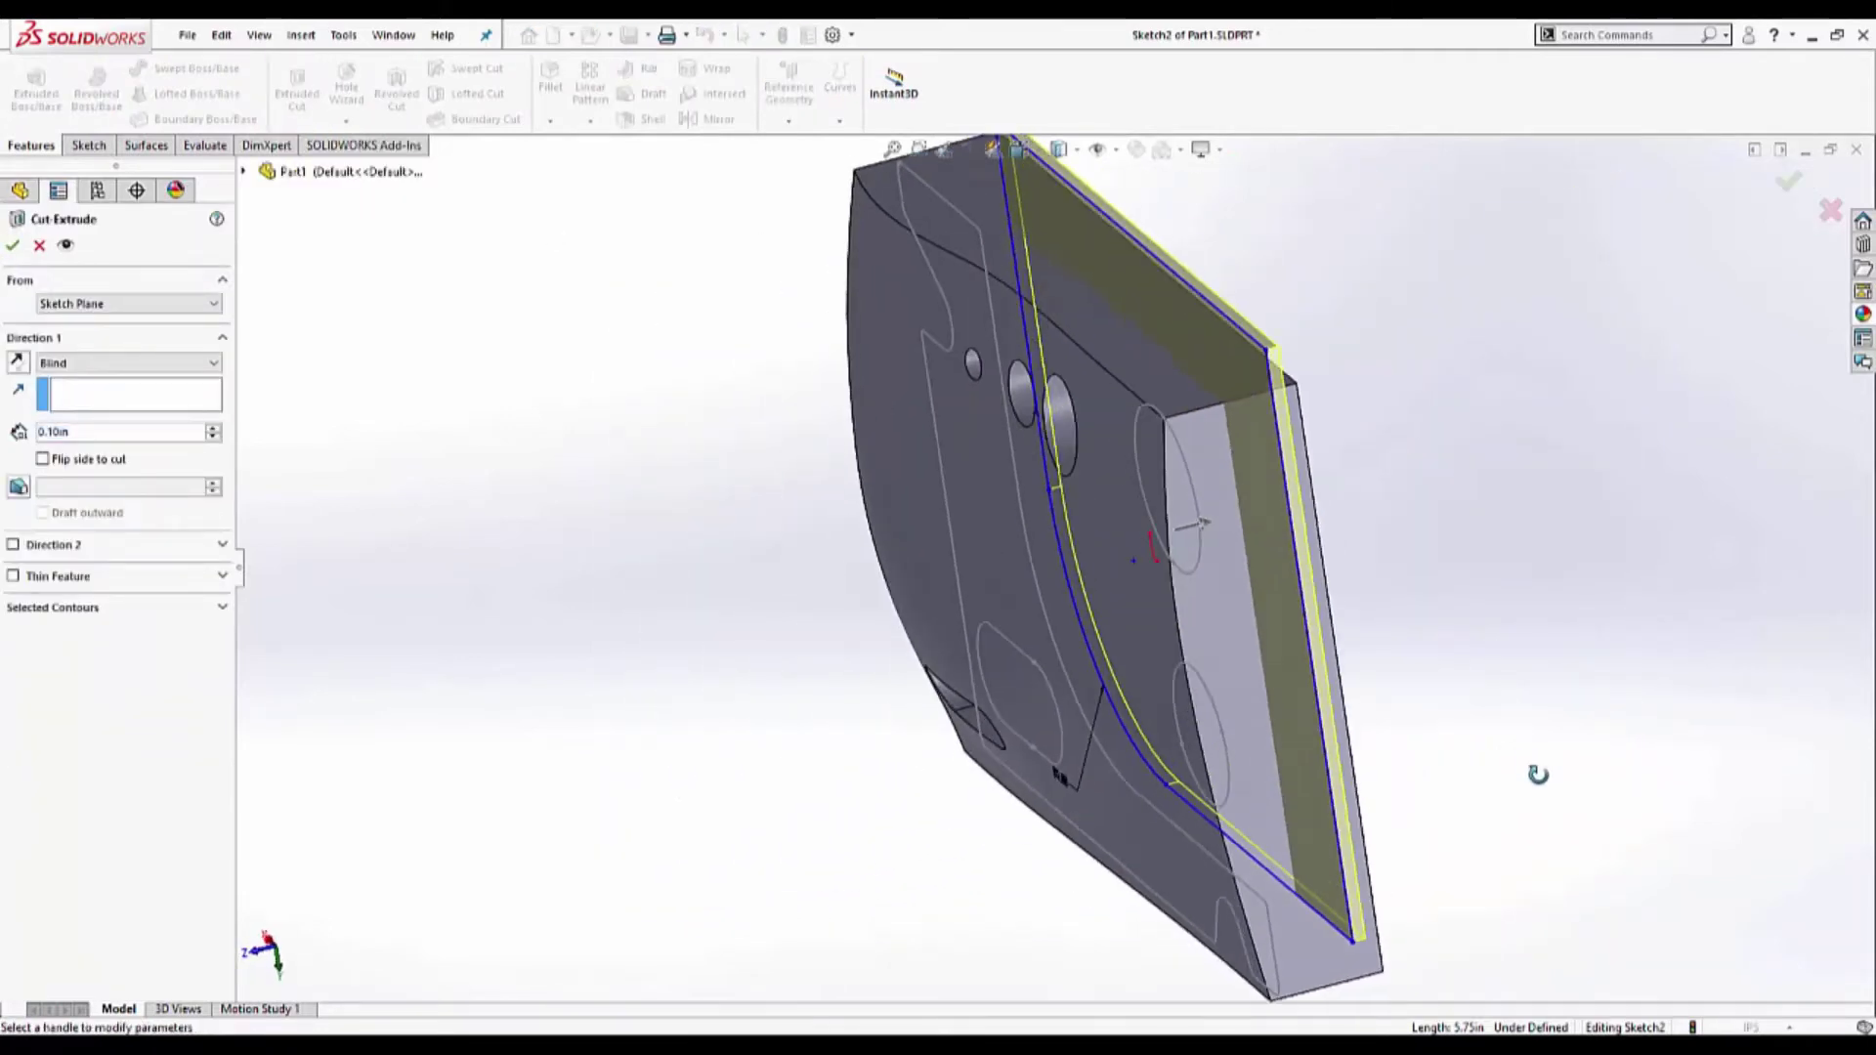
click(107, 364)
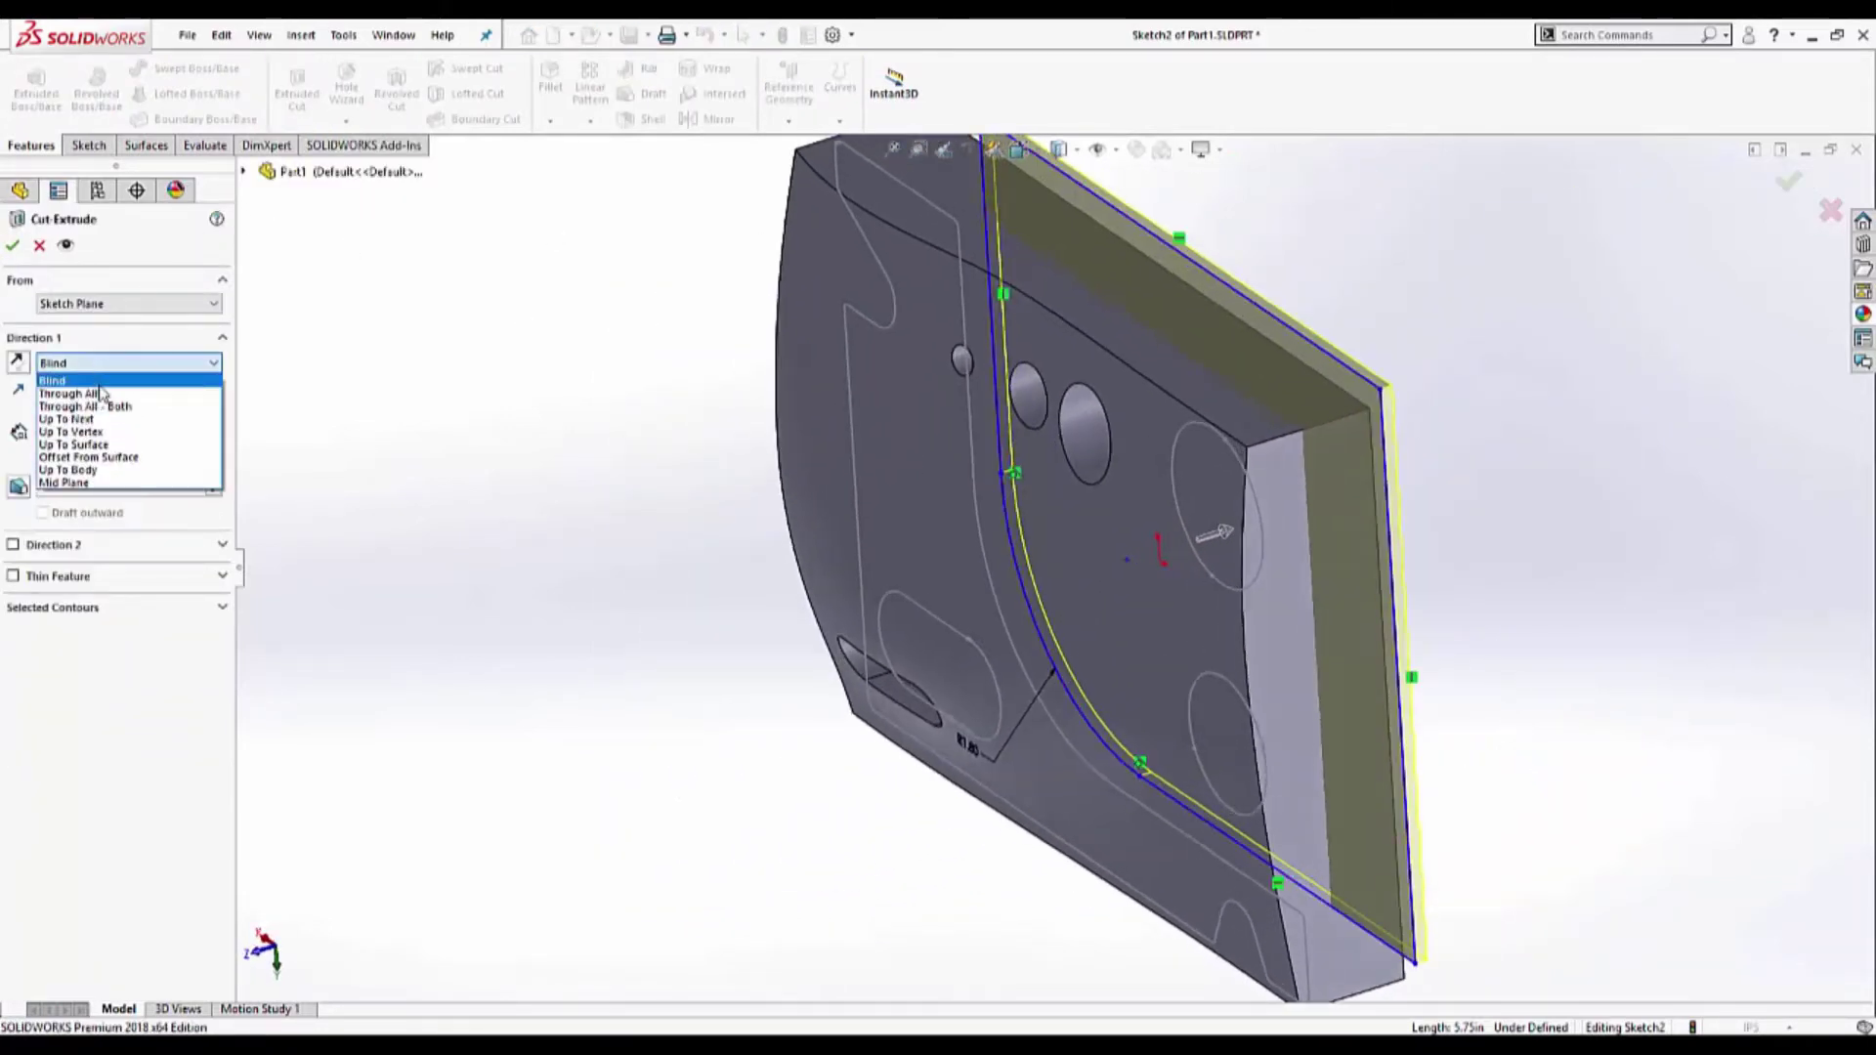
click(102, 394)
click(18, 364)
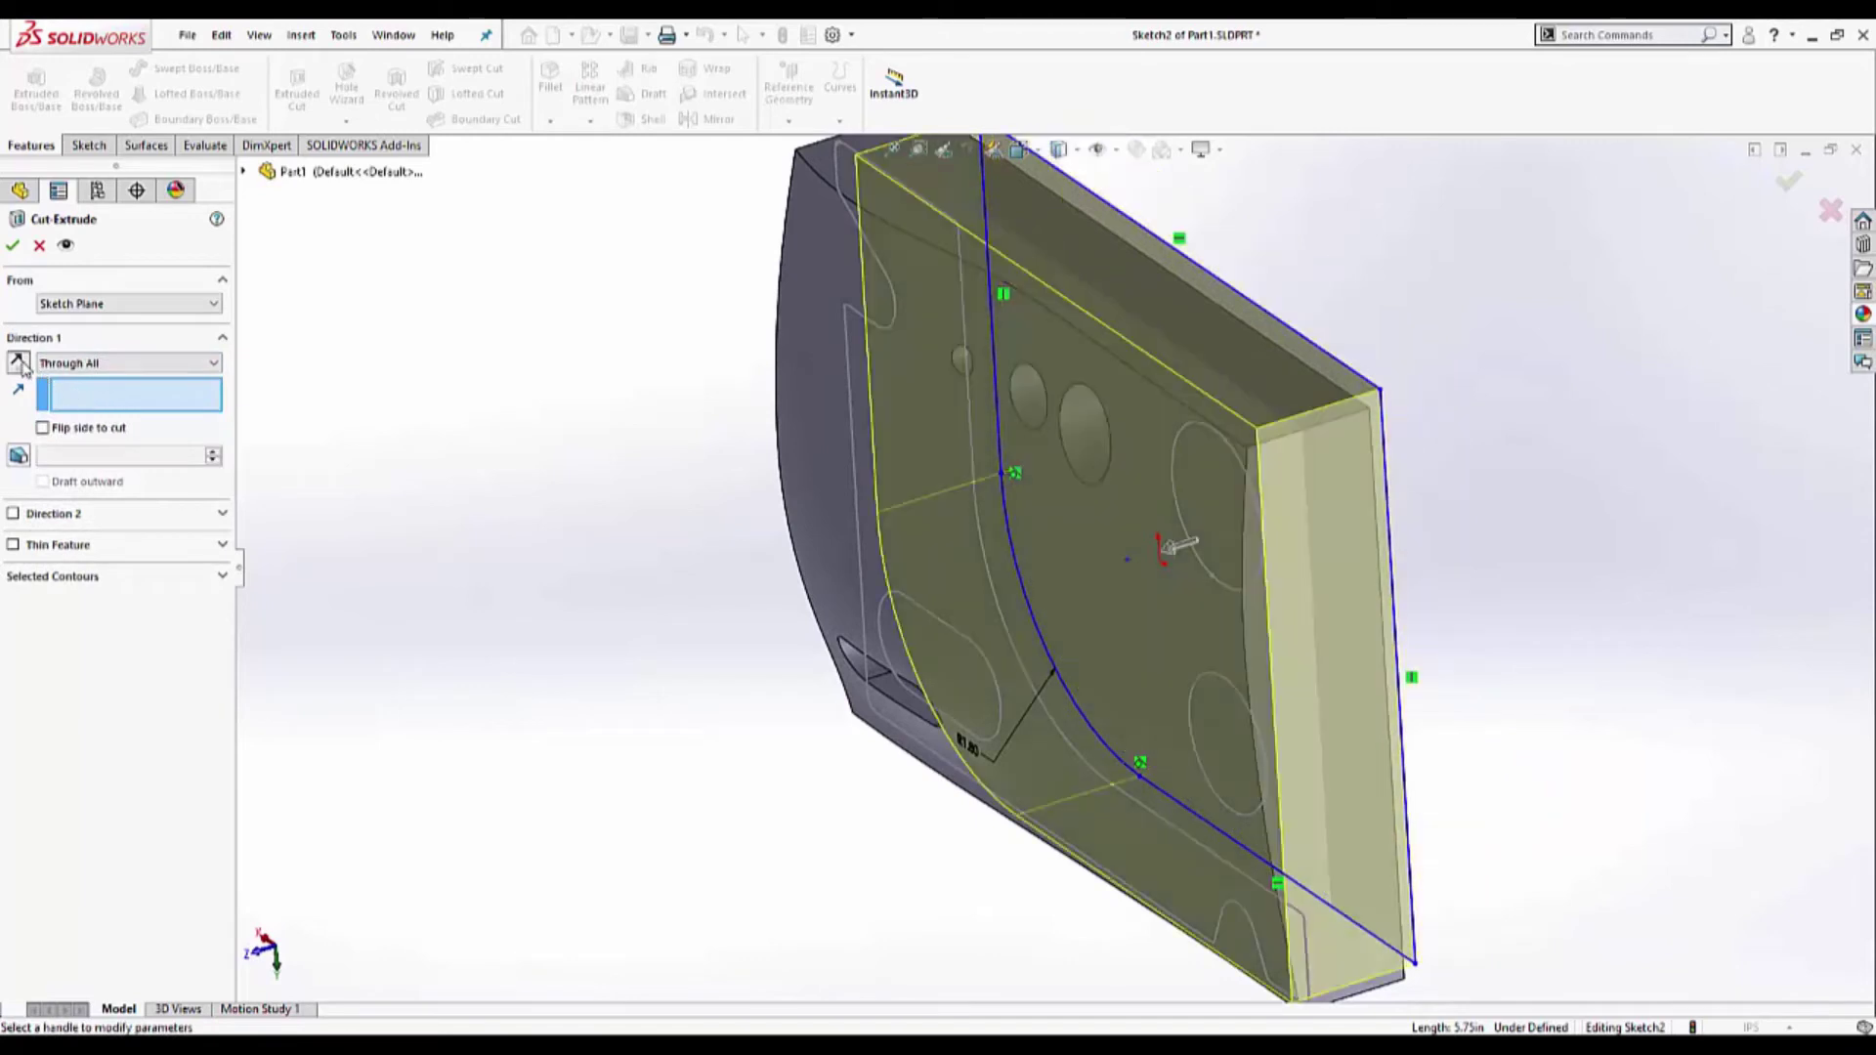
click(14, 246)
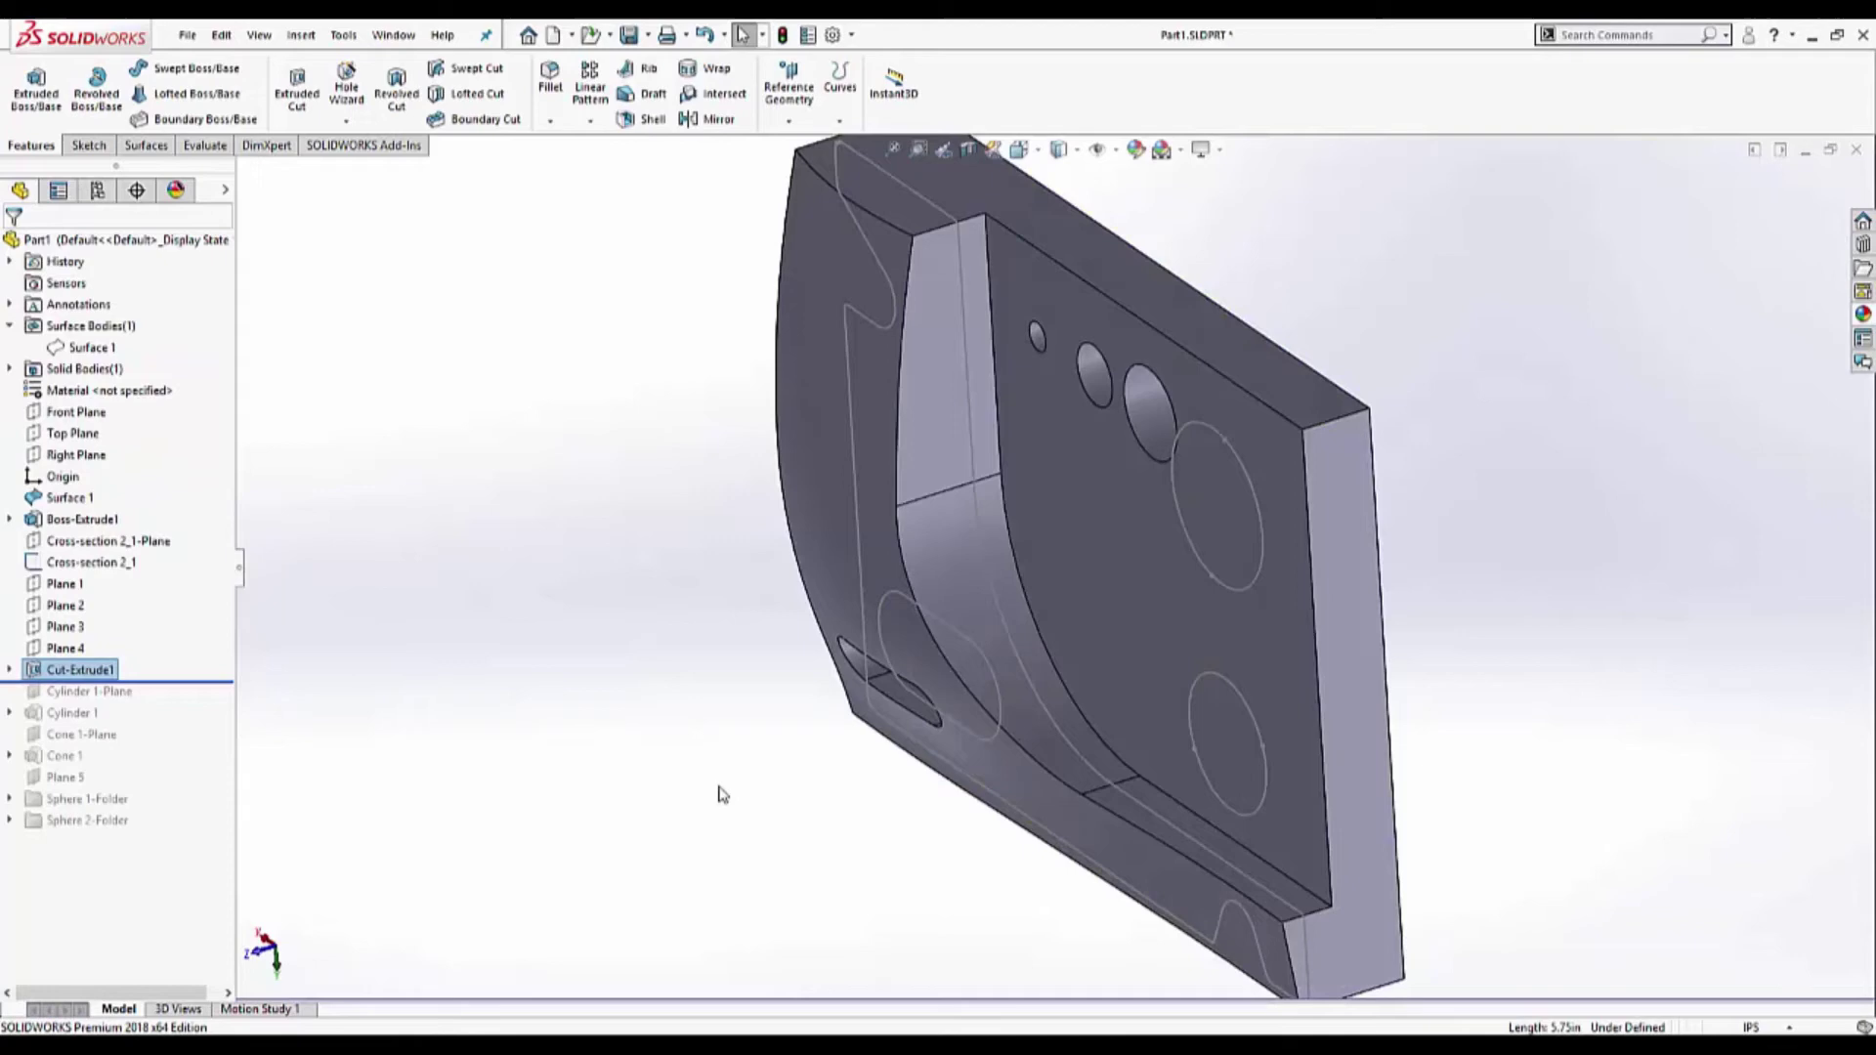
key(ctrl+7)
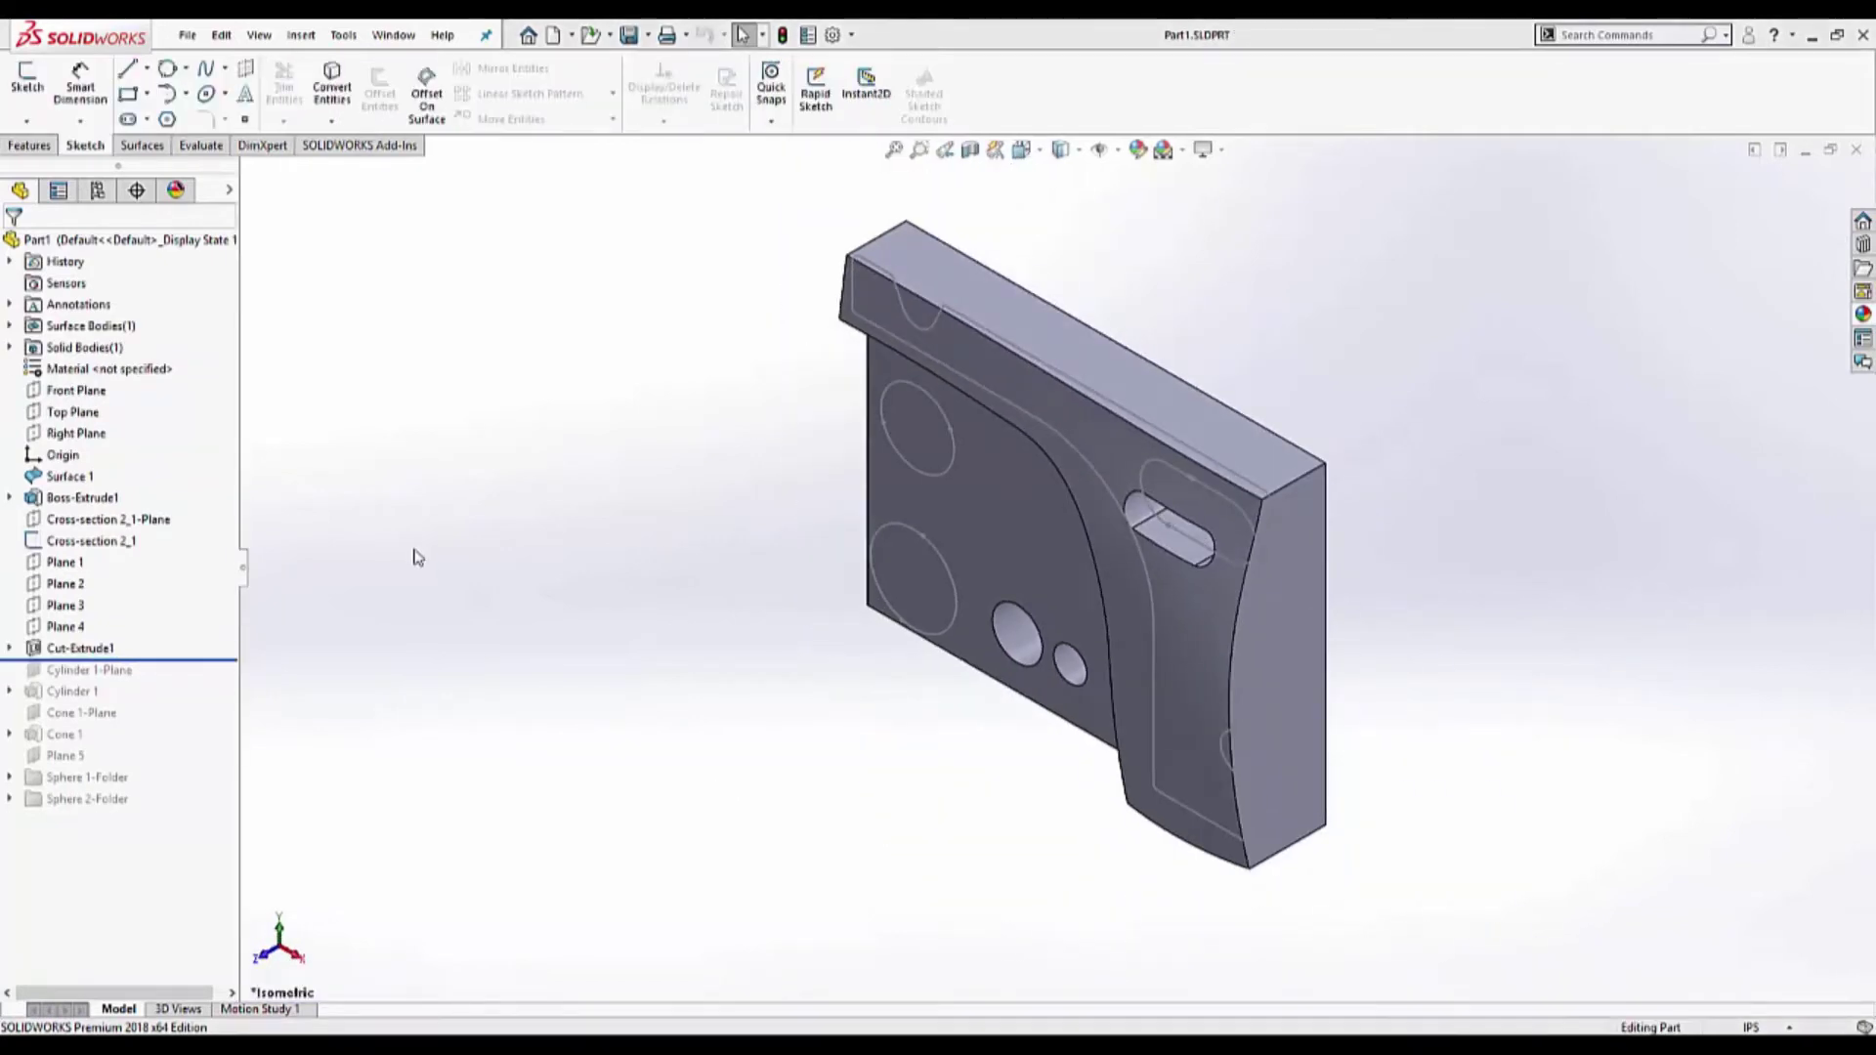
- Start a new sketch on Plane 2 and zoom in on the corner notch
right_click(73, 584)
click(91, 564)
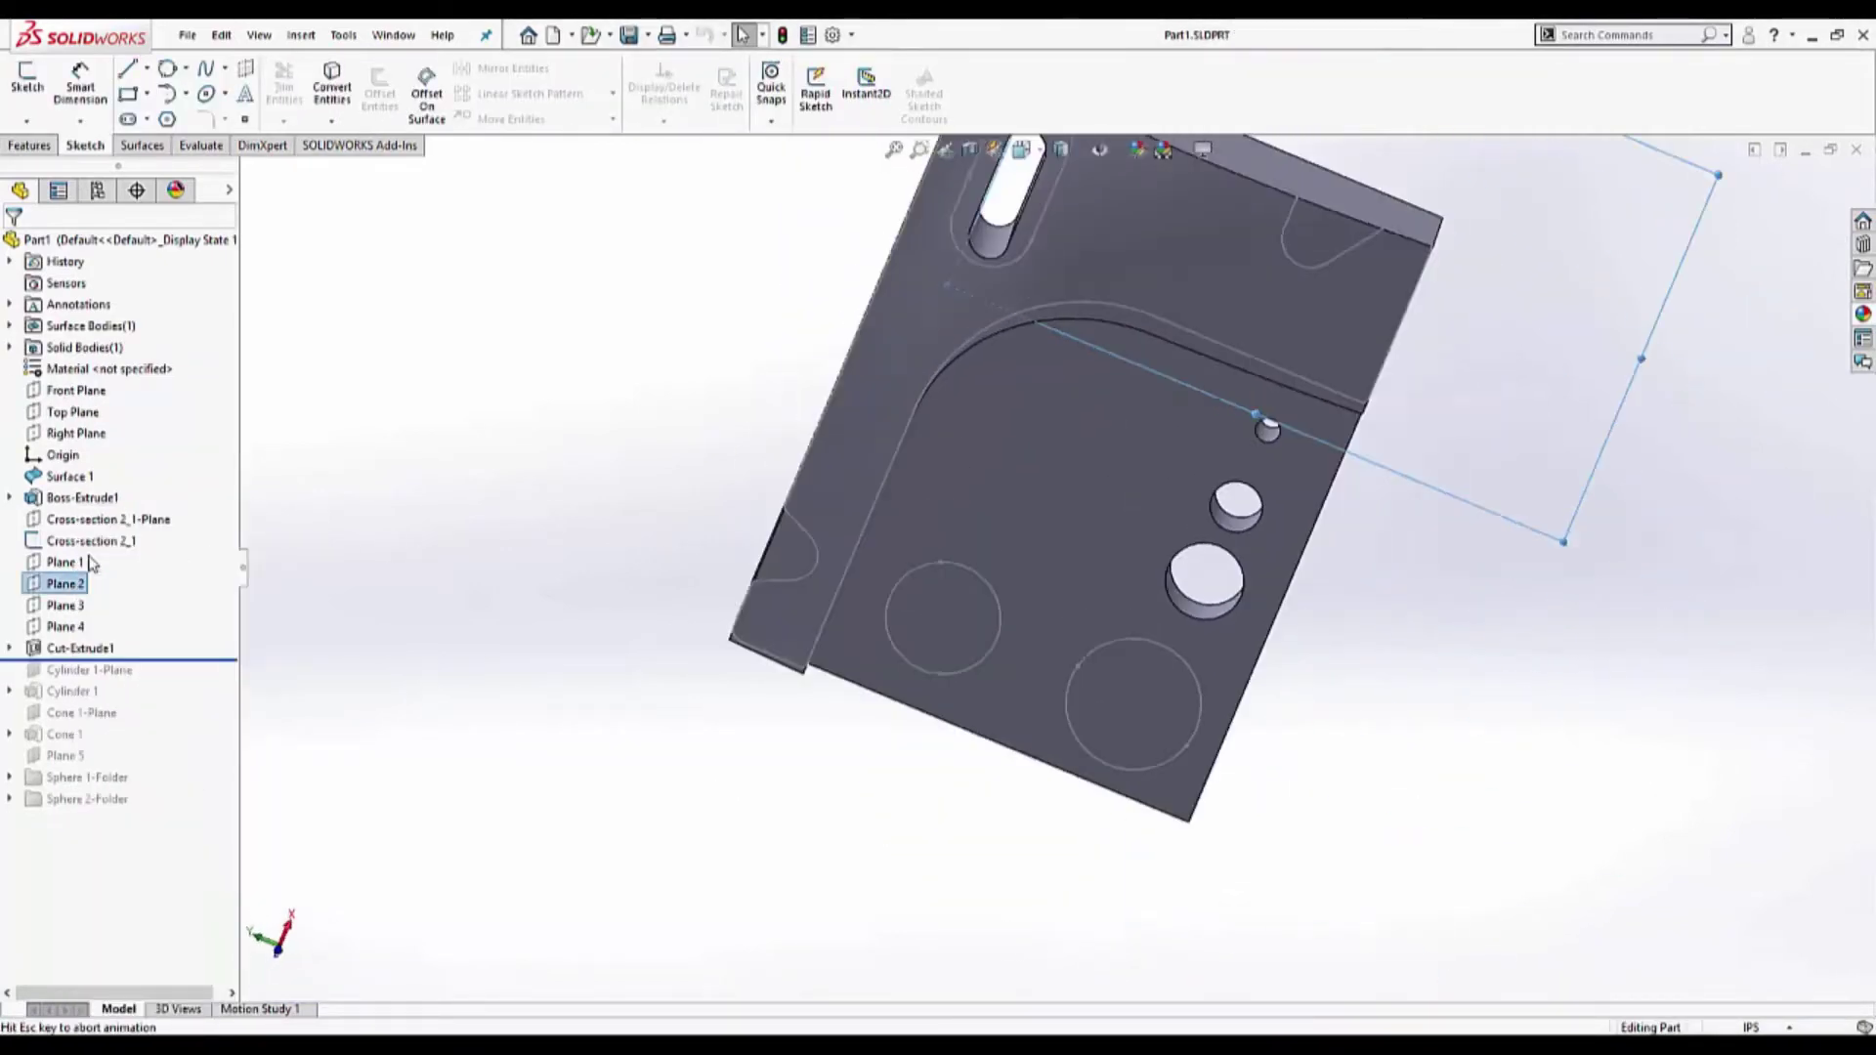
scroll(1177, 301, down, 5)
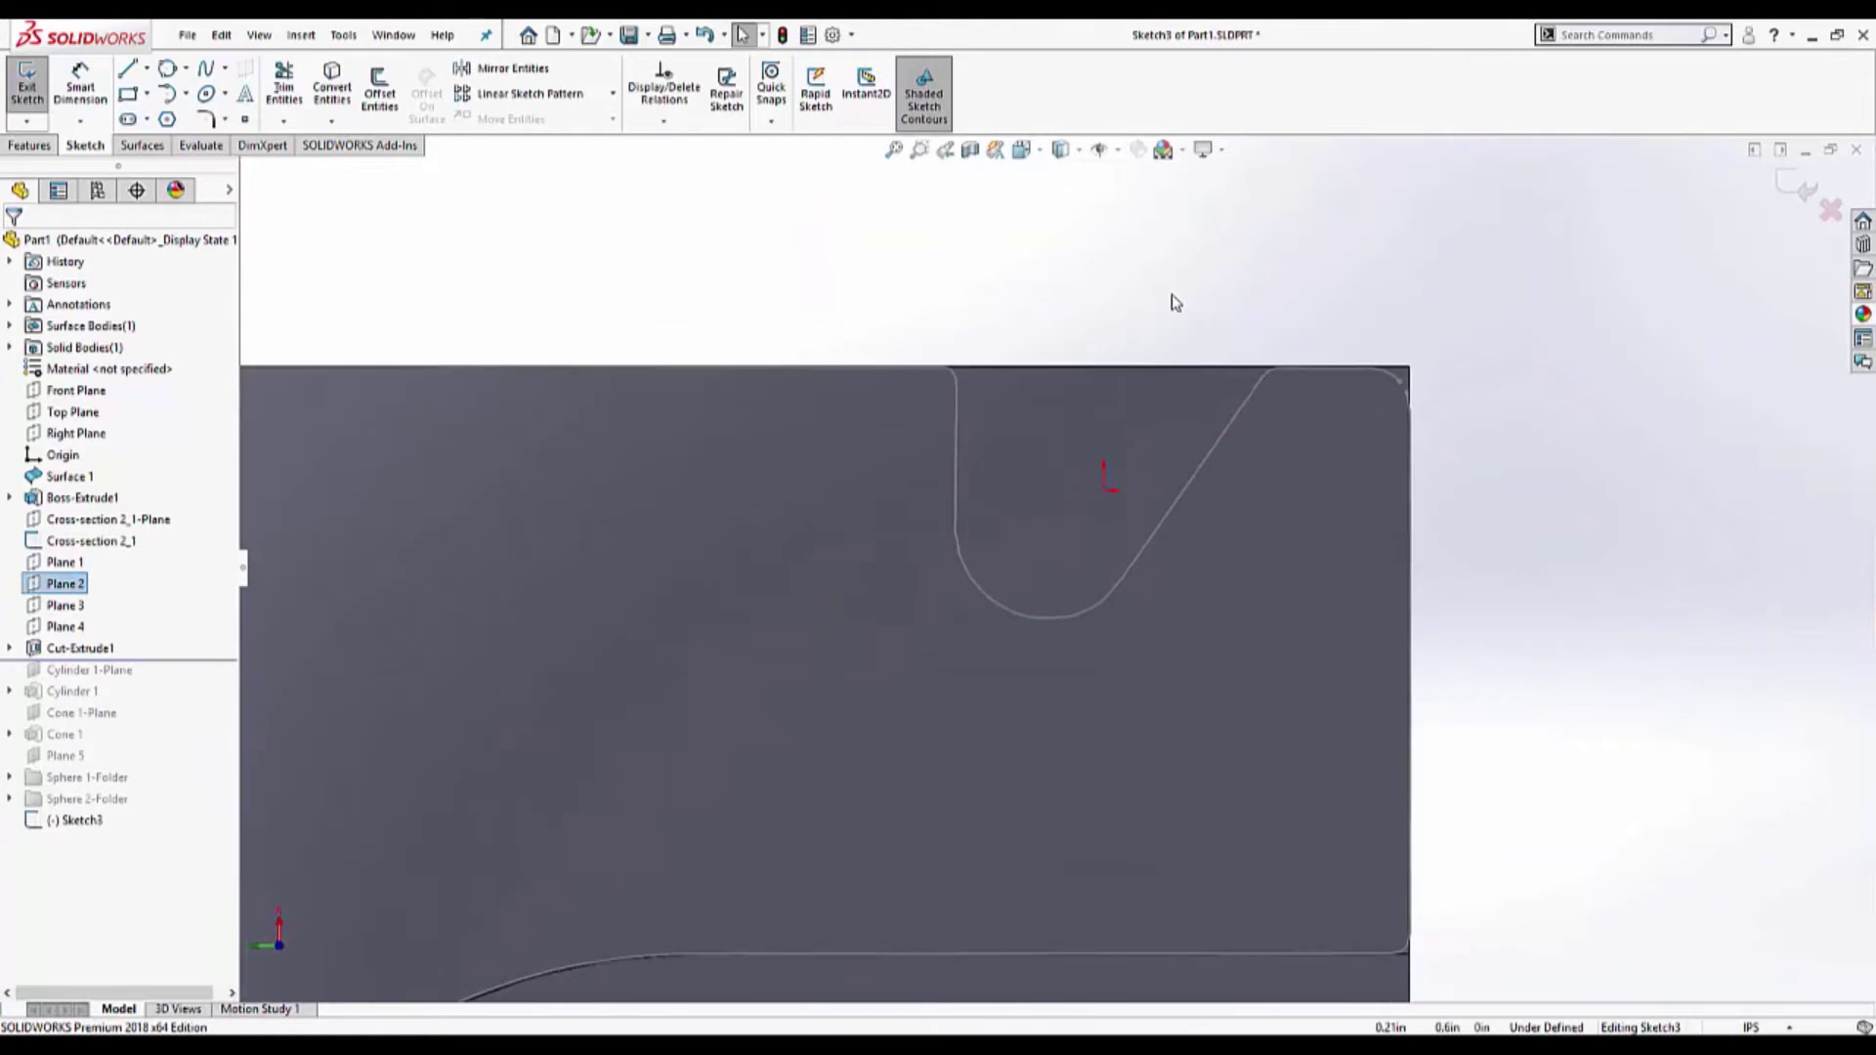
- Draw a vertical line, a top horizontal line, and a diagonal along the notch's slanted edge
click(127, 68)
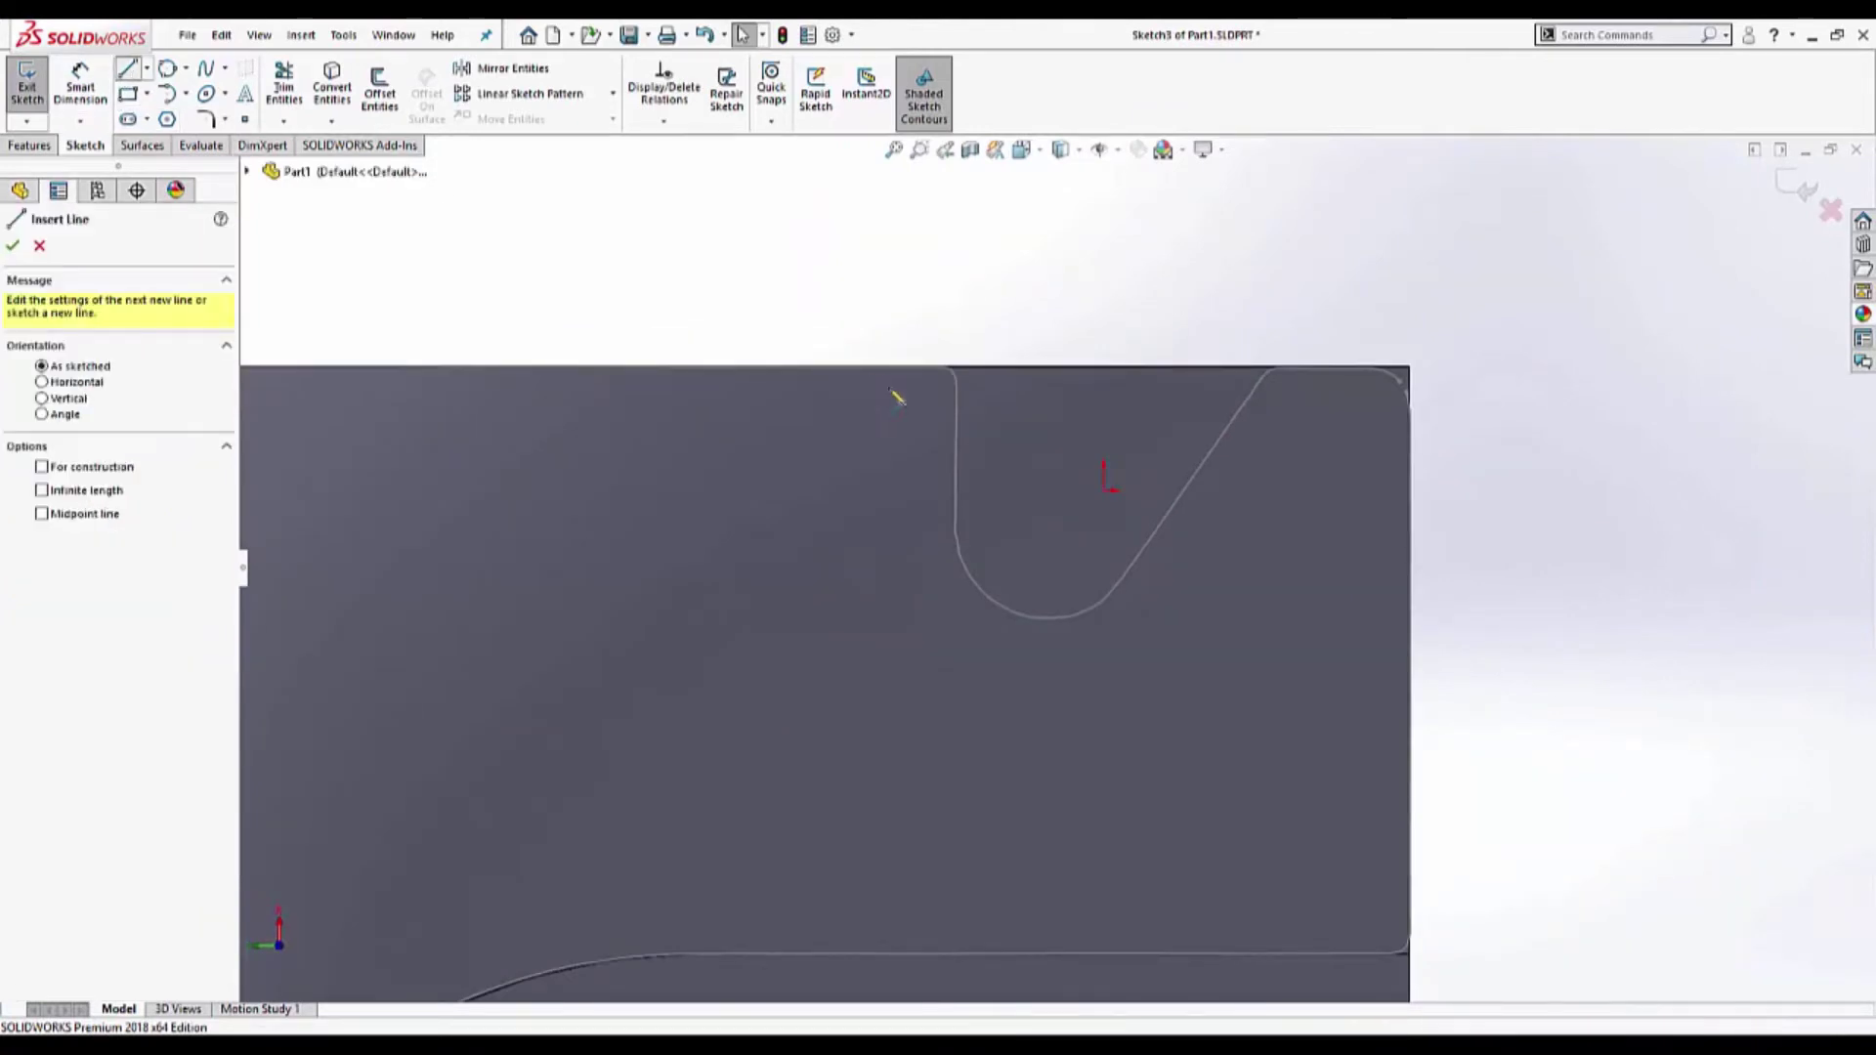
click(955, 492)
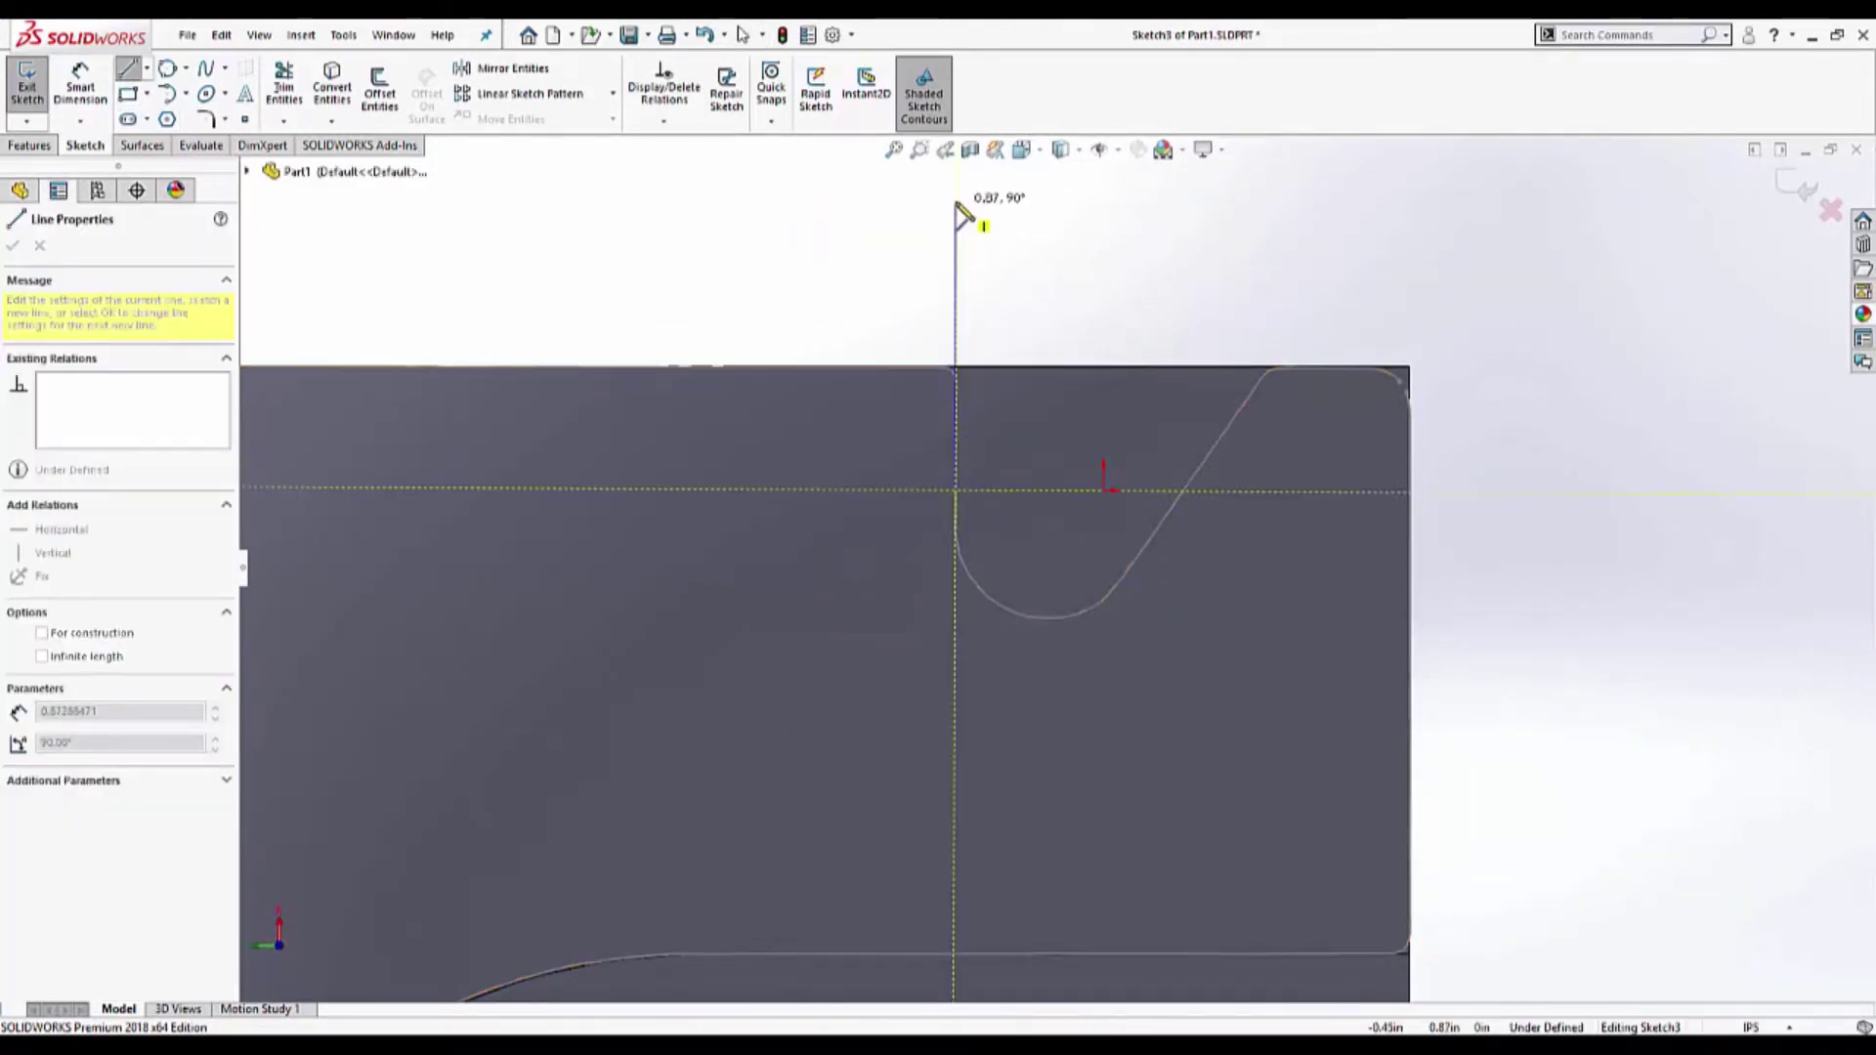
click(1124, 213)
click(1511, 200)
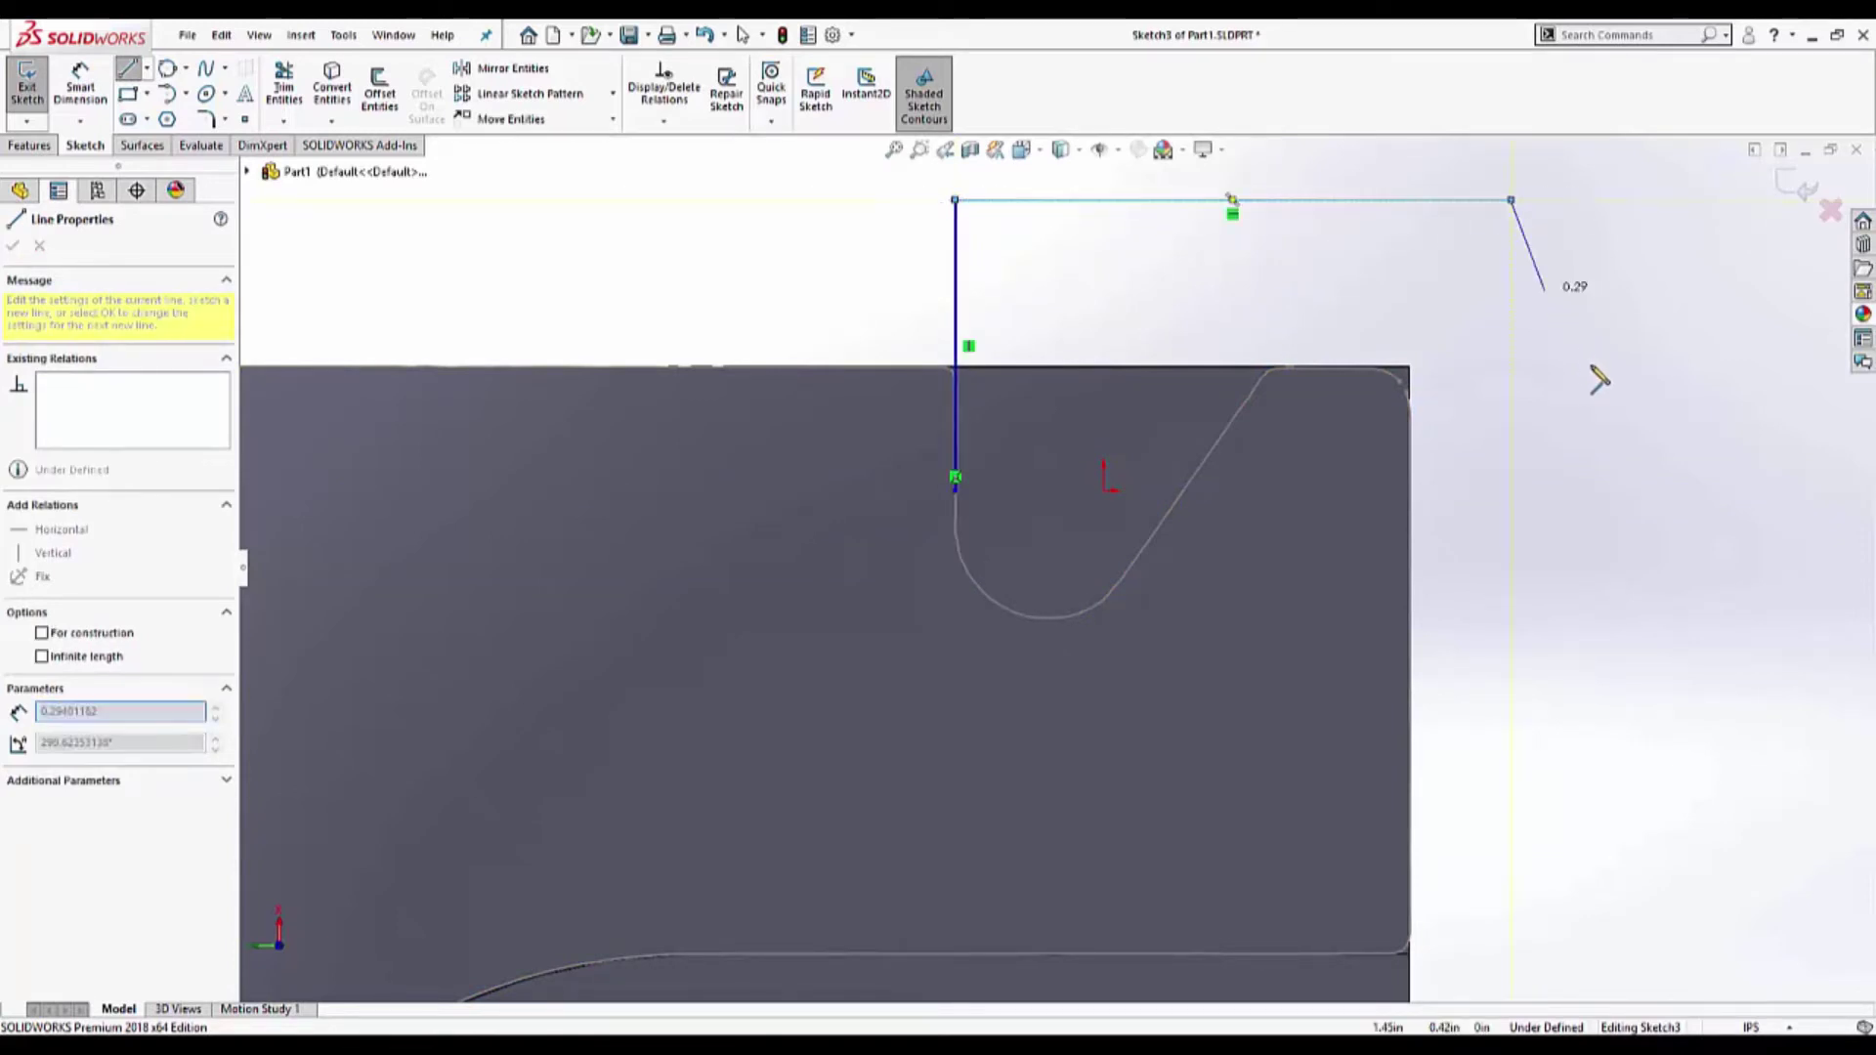
key(Escape)
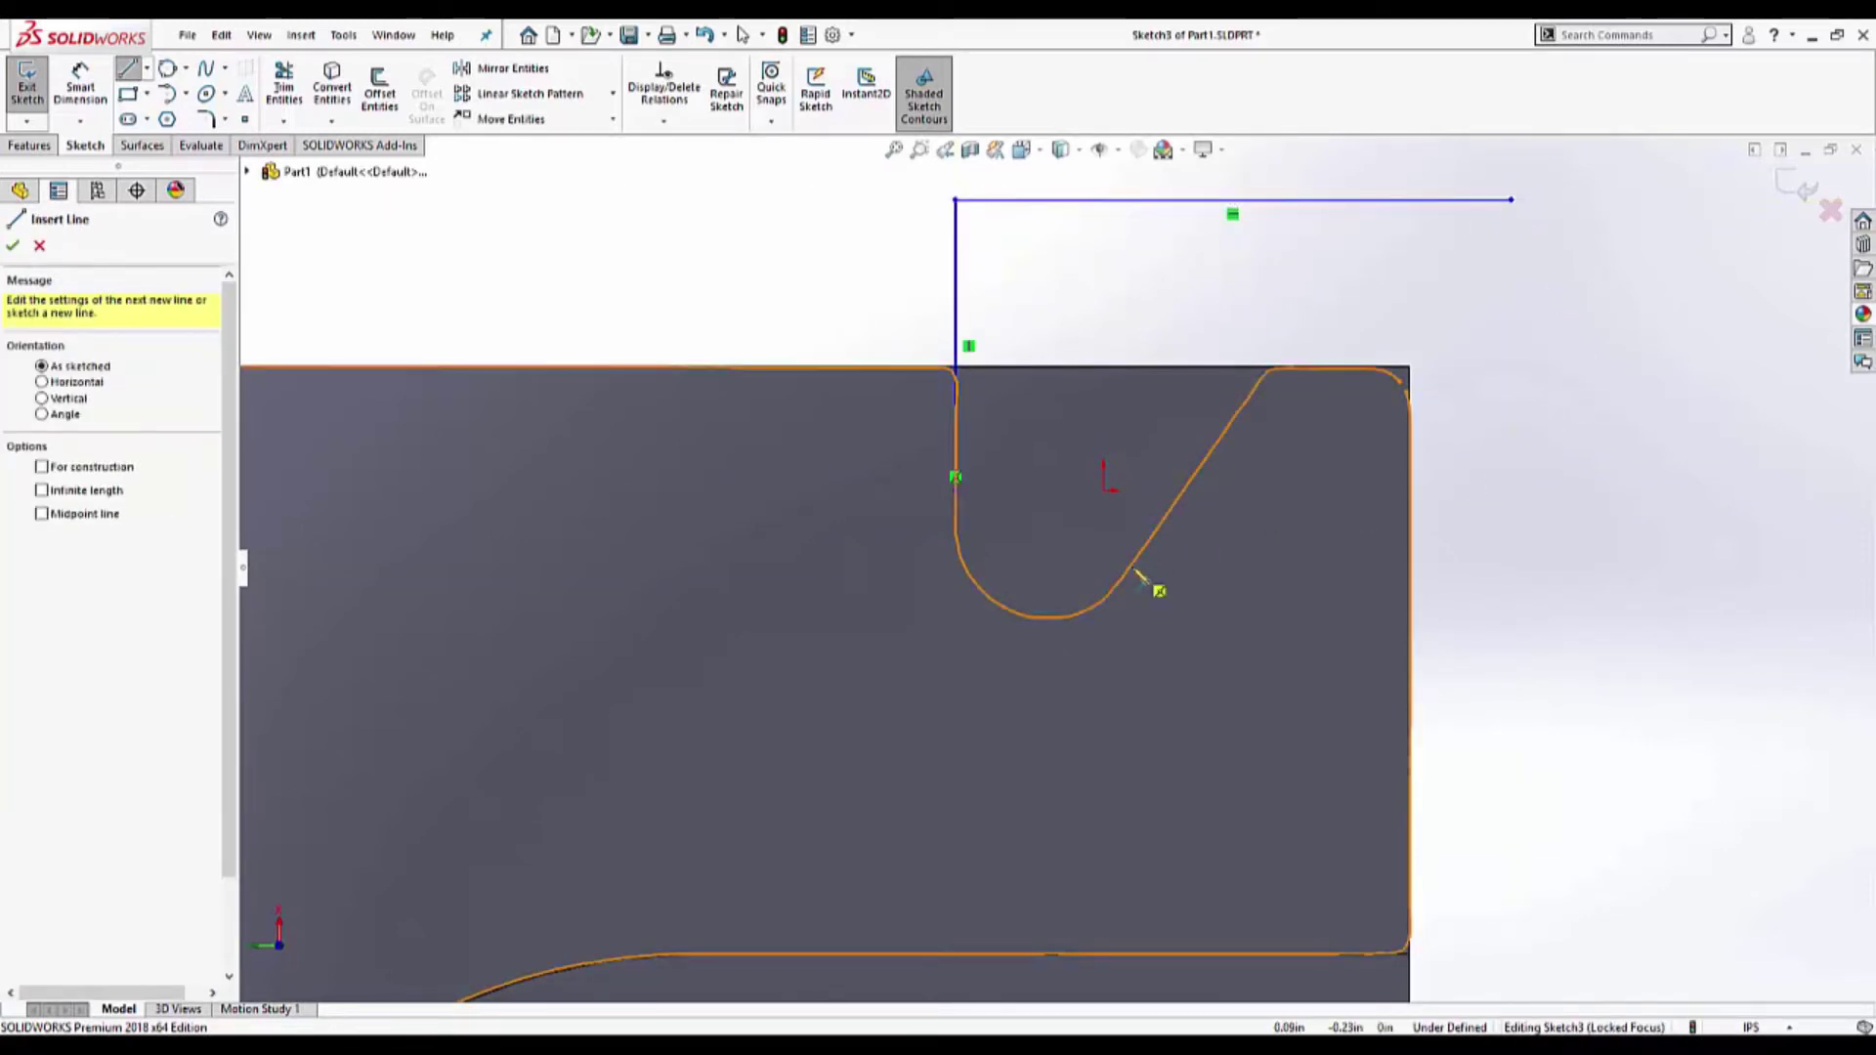
click(1130, 565)
click(1231, 420)
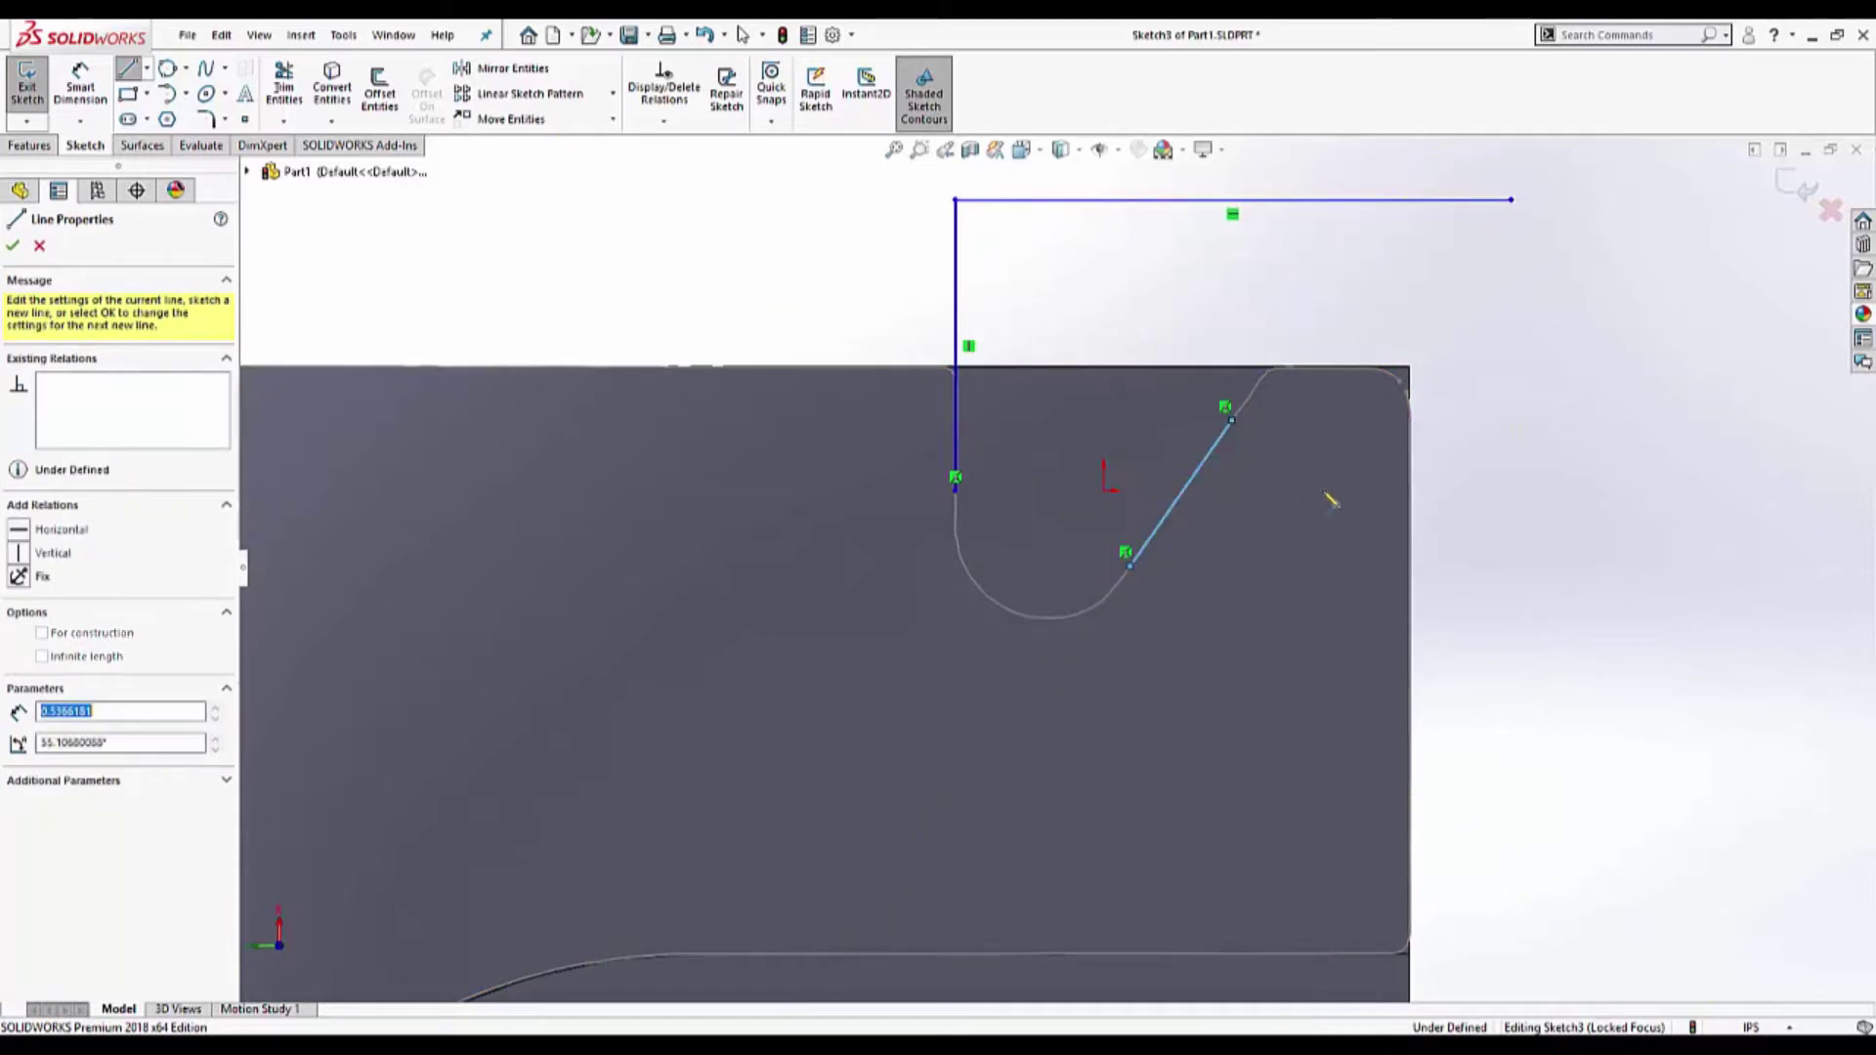
key(Escape)
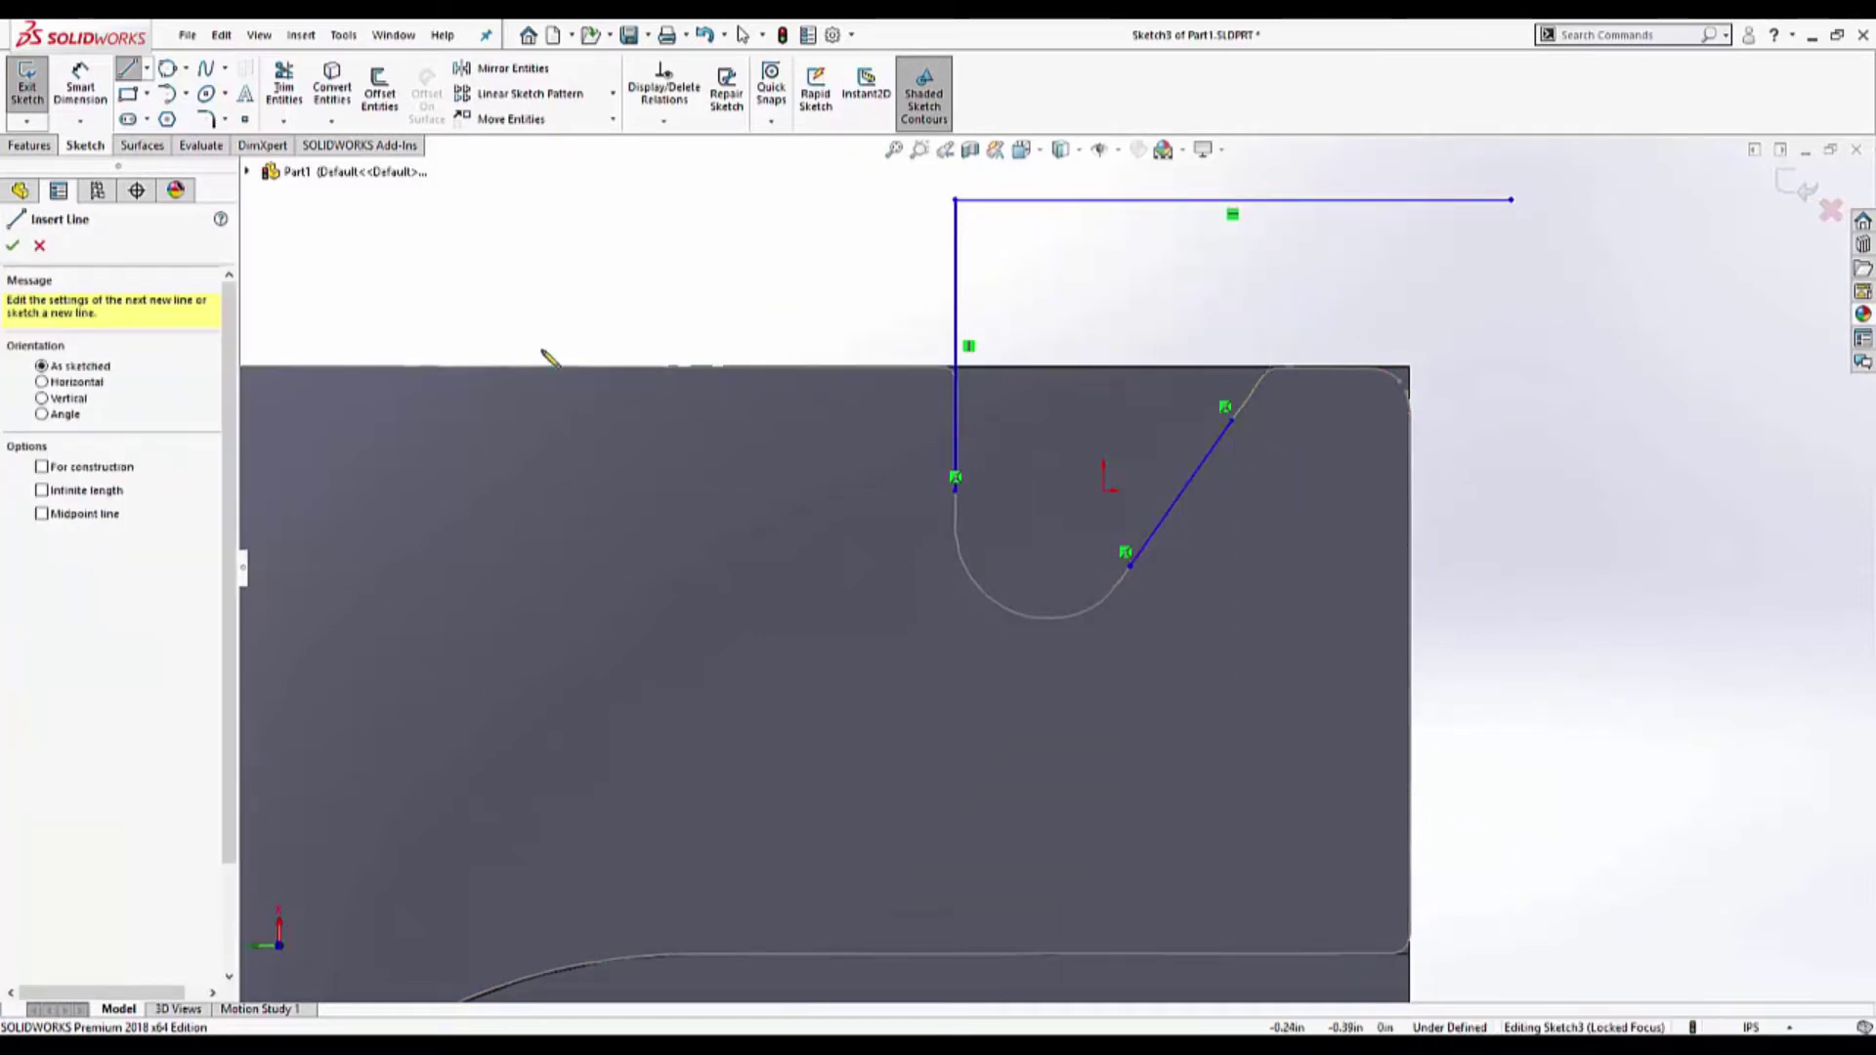
- Corner-trim the diagonal with the top and vertical lines to close a triangle
click(287, 86)
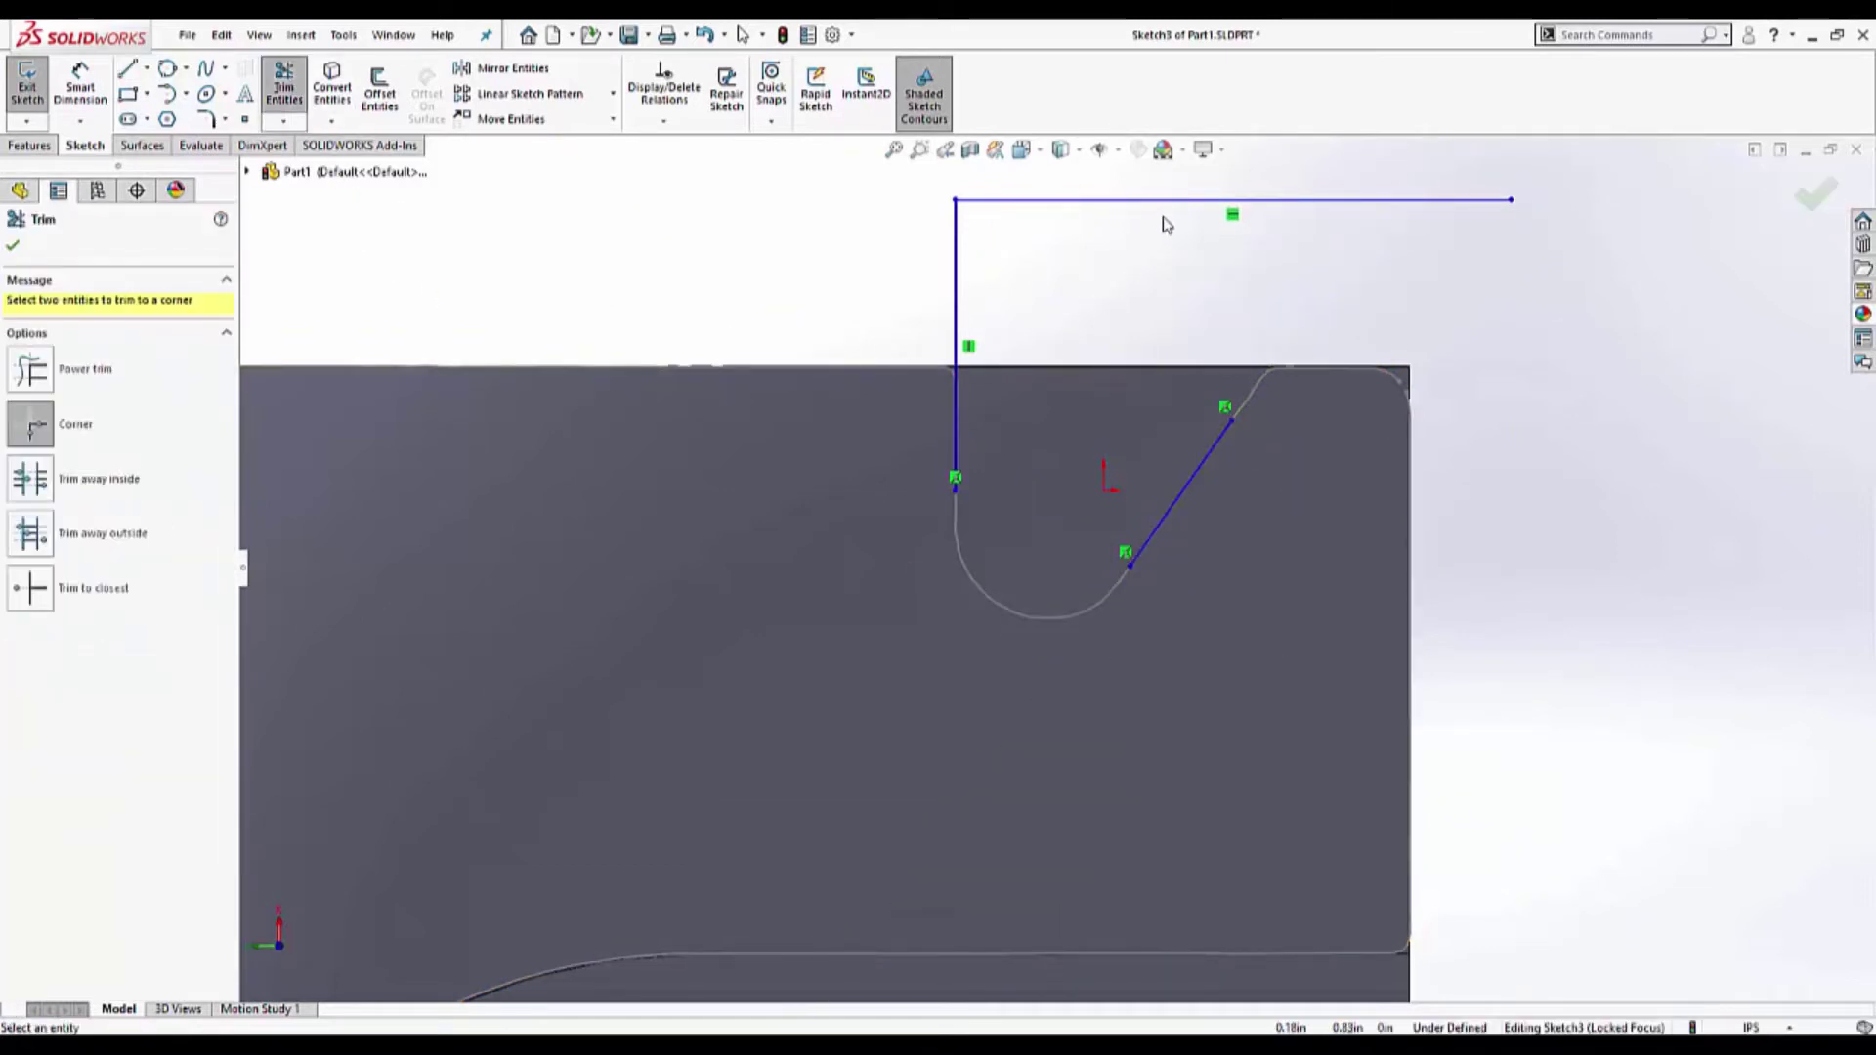
click(1185, 202)
click(1209, 455)
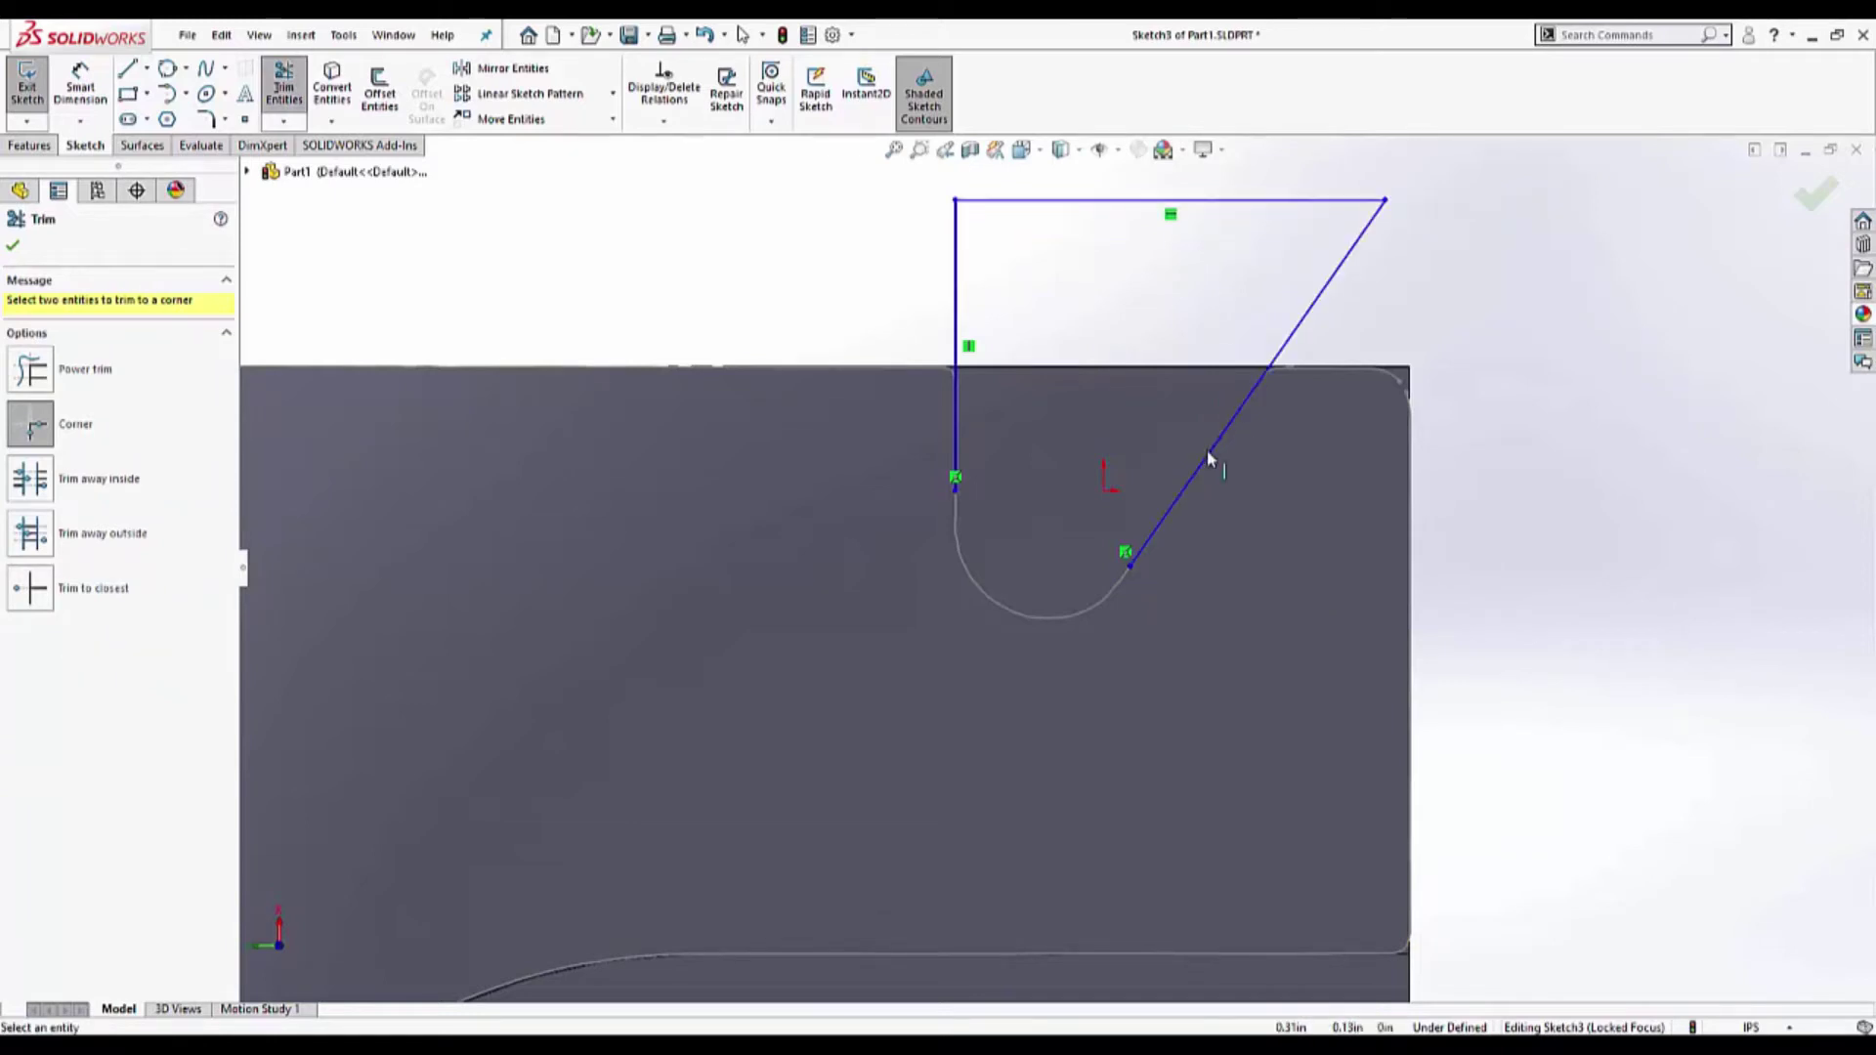
click(1159, 522)
click(955, 435)
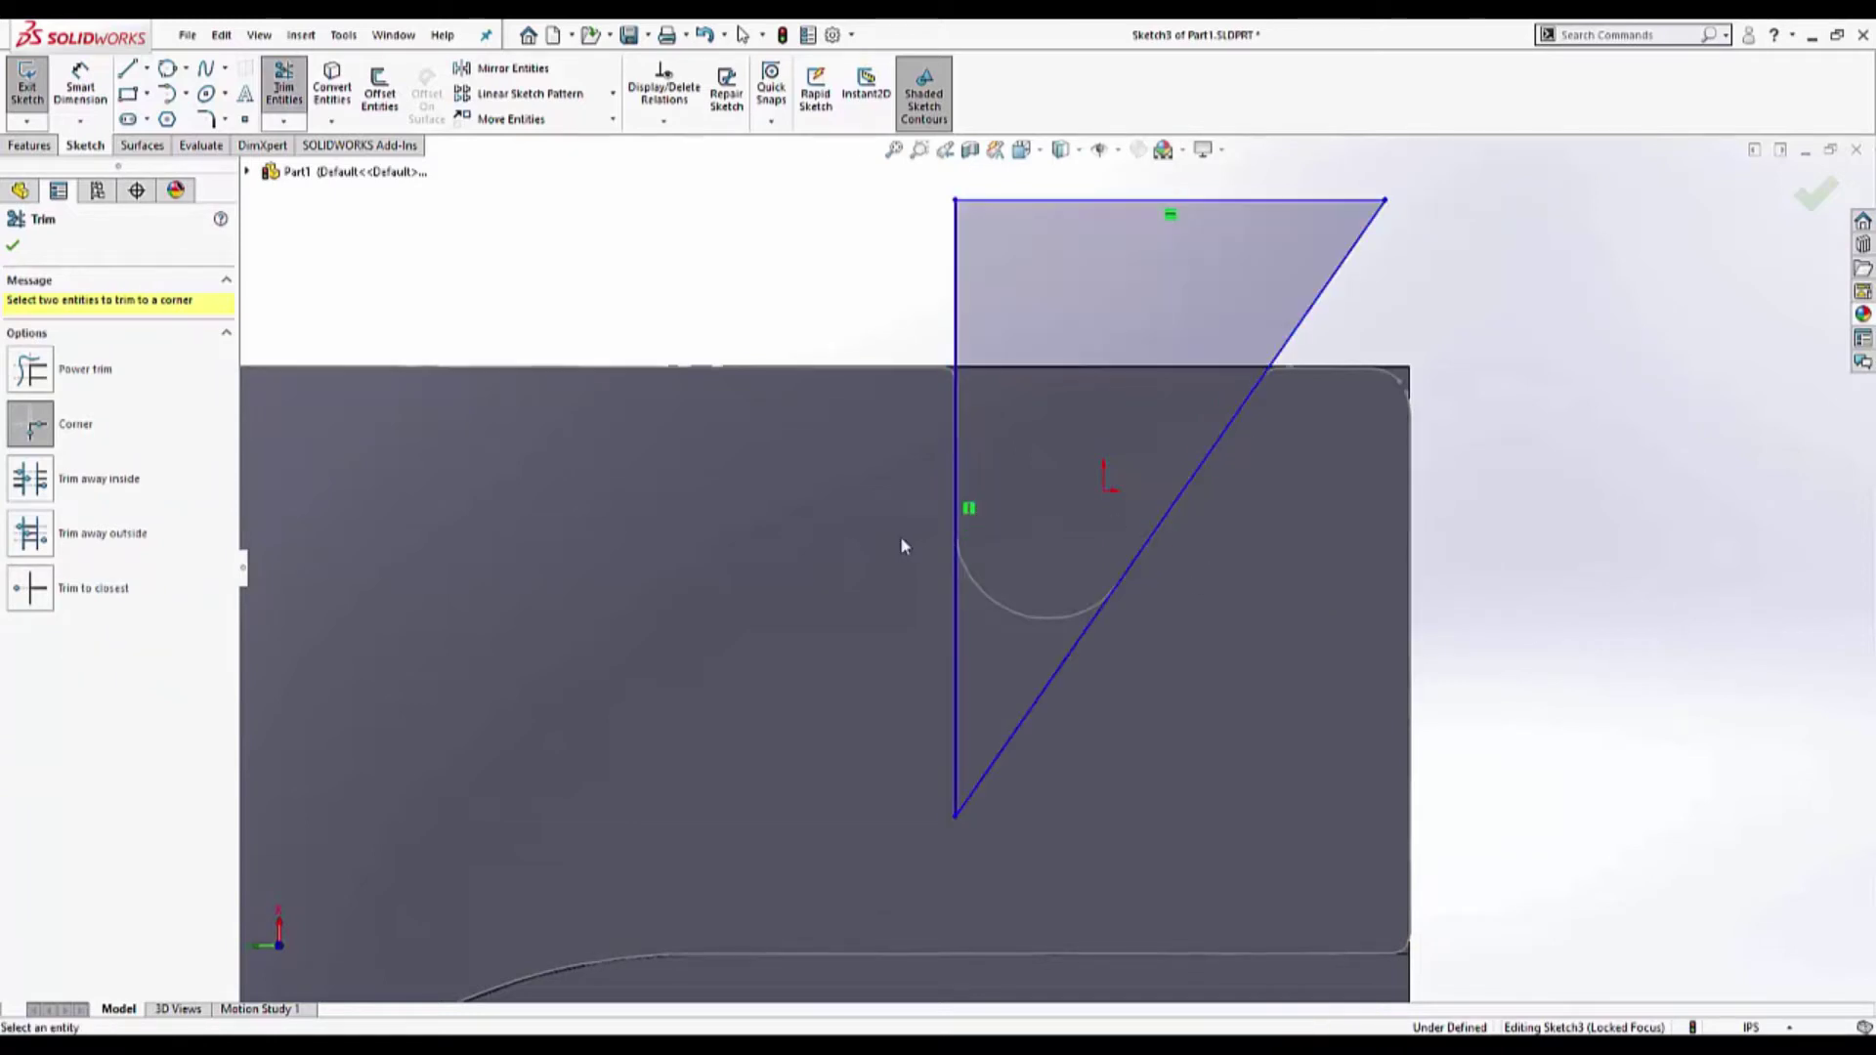
- Fillet the bottom corner between the diagonal and vertical lines with radius 0.275 in
click(206, 118)
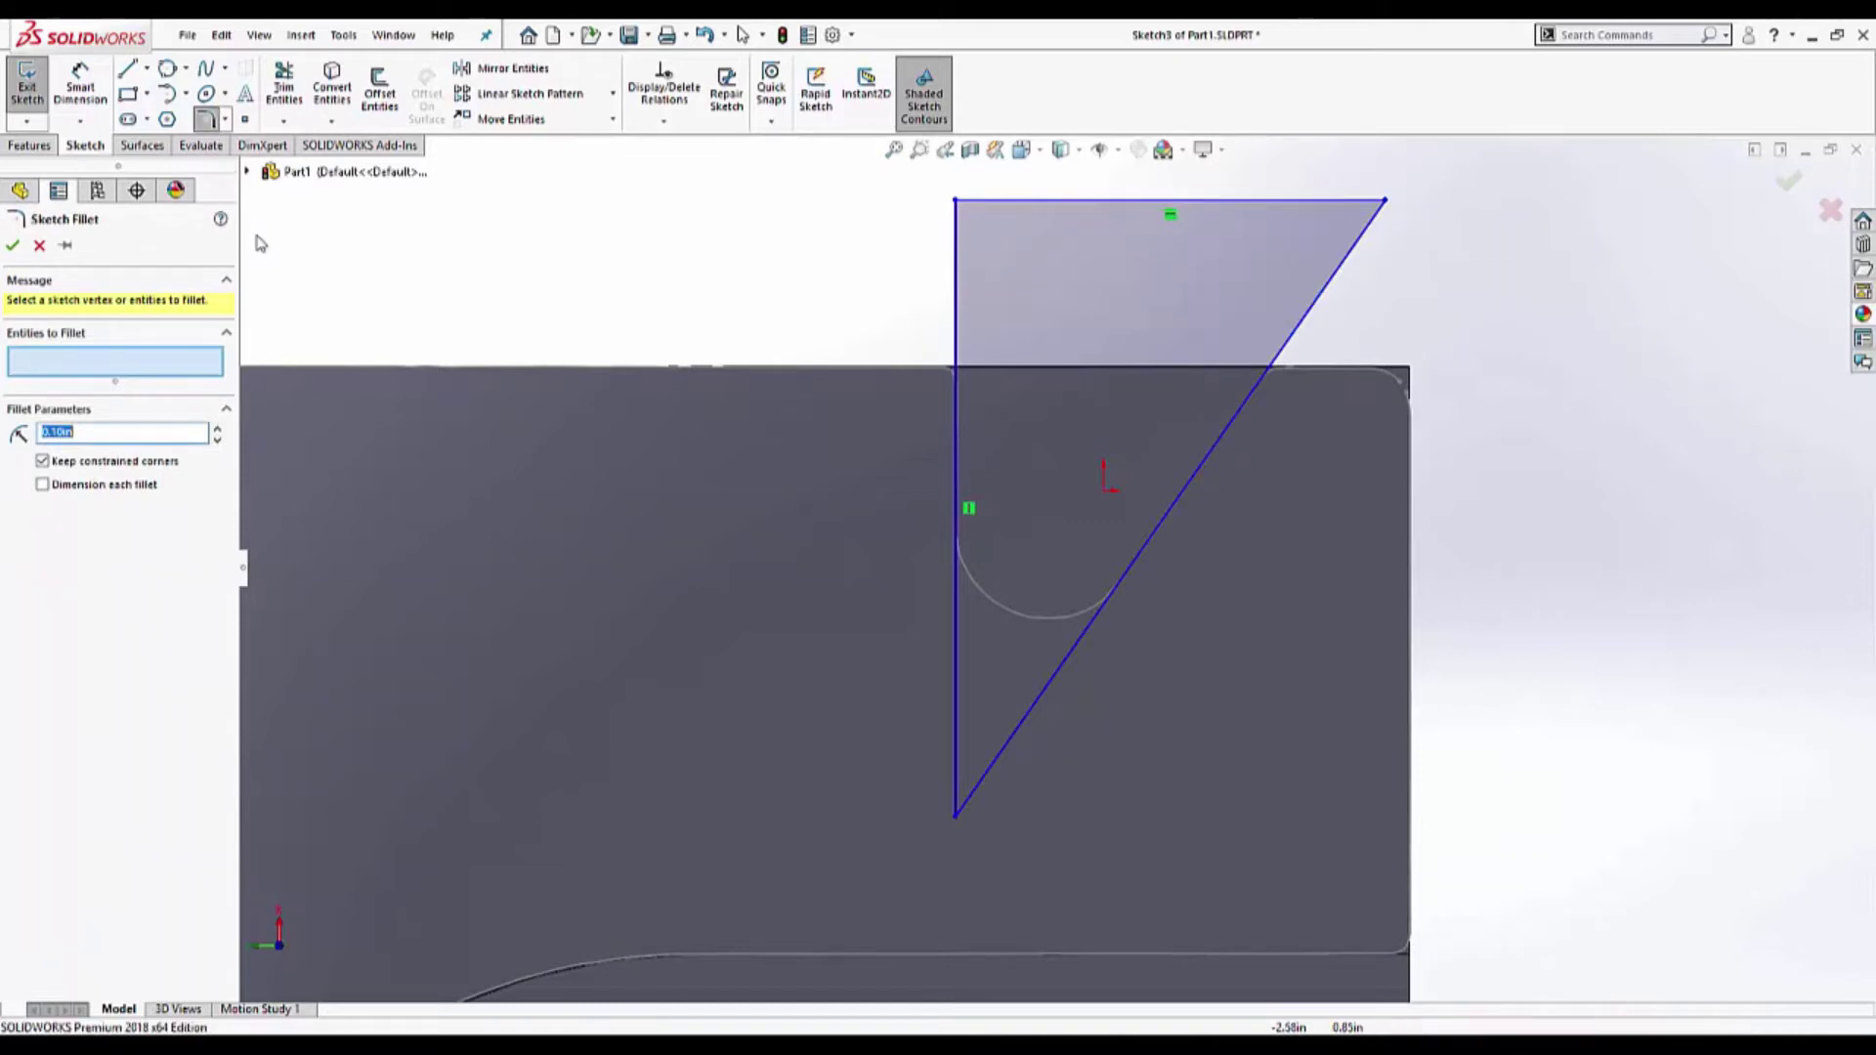
click(1069, 672)
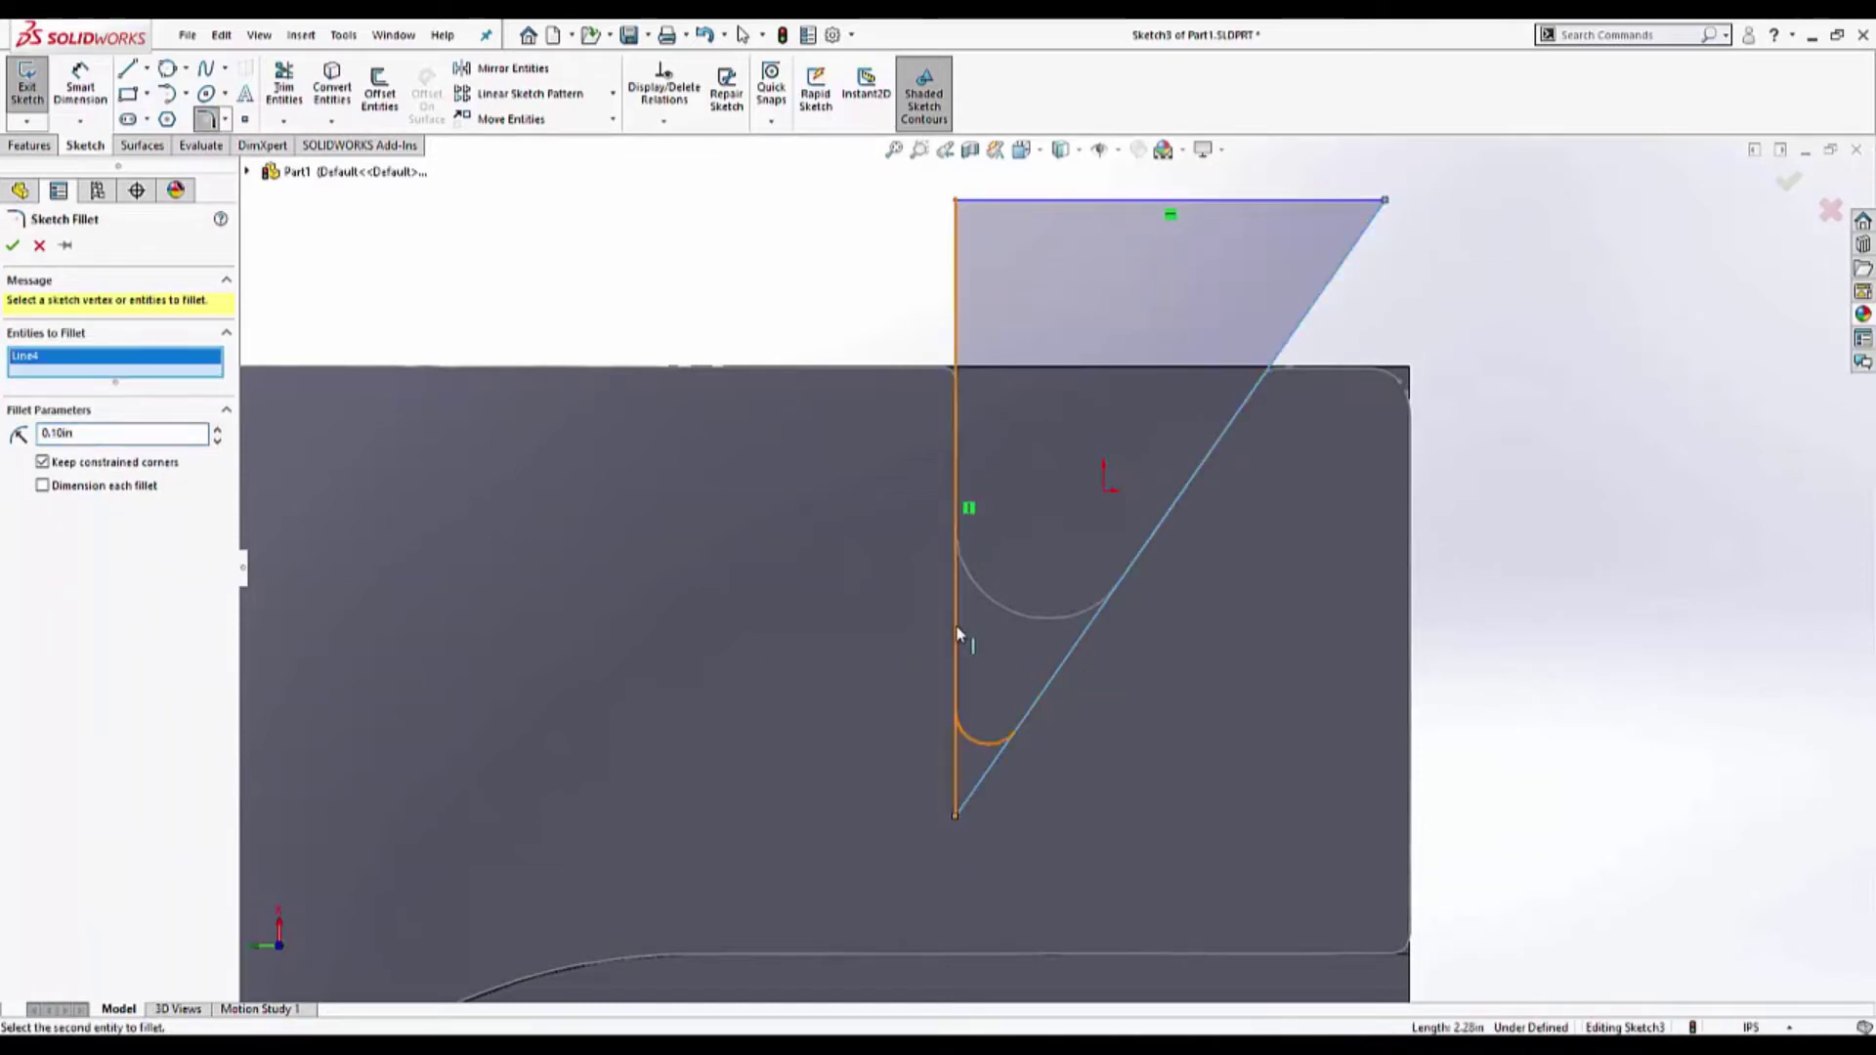
click(958, 637)
double_click(104, 431)
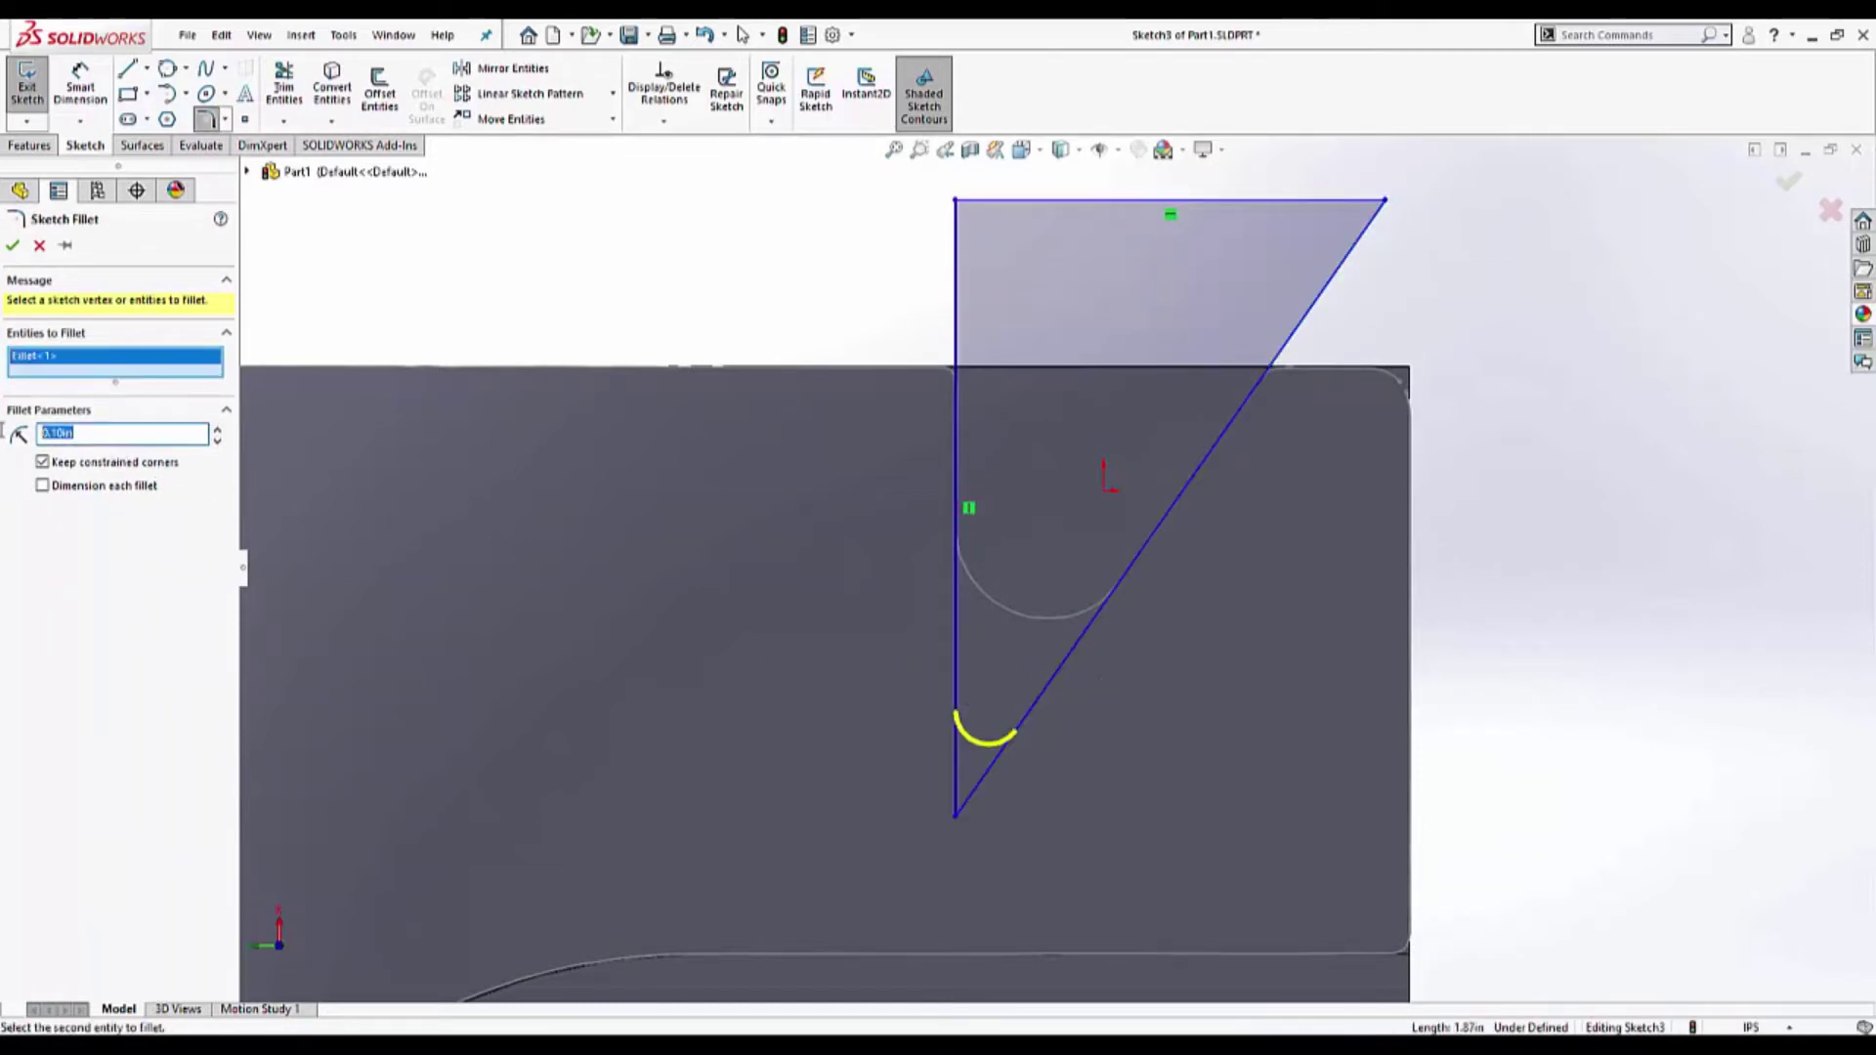
text(0.25in)
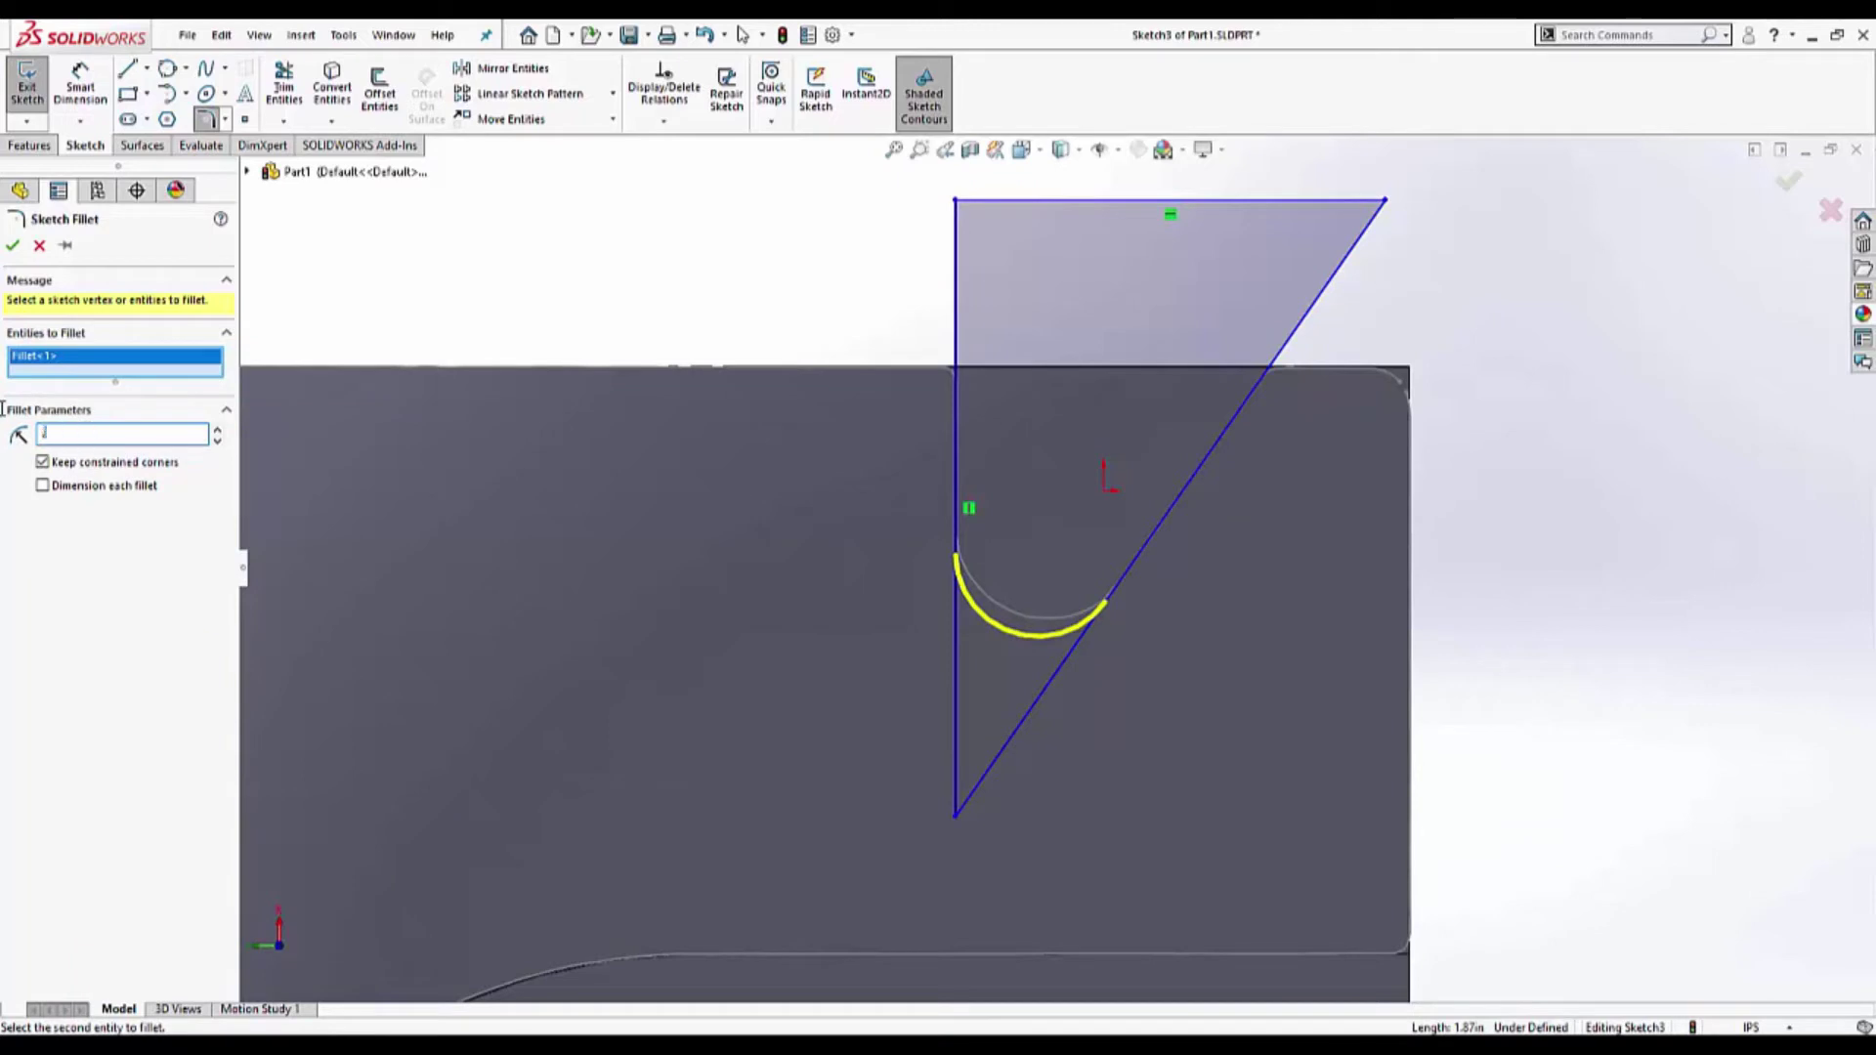
text(0.27in)
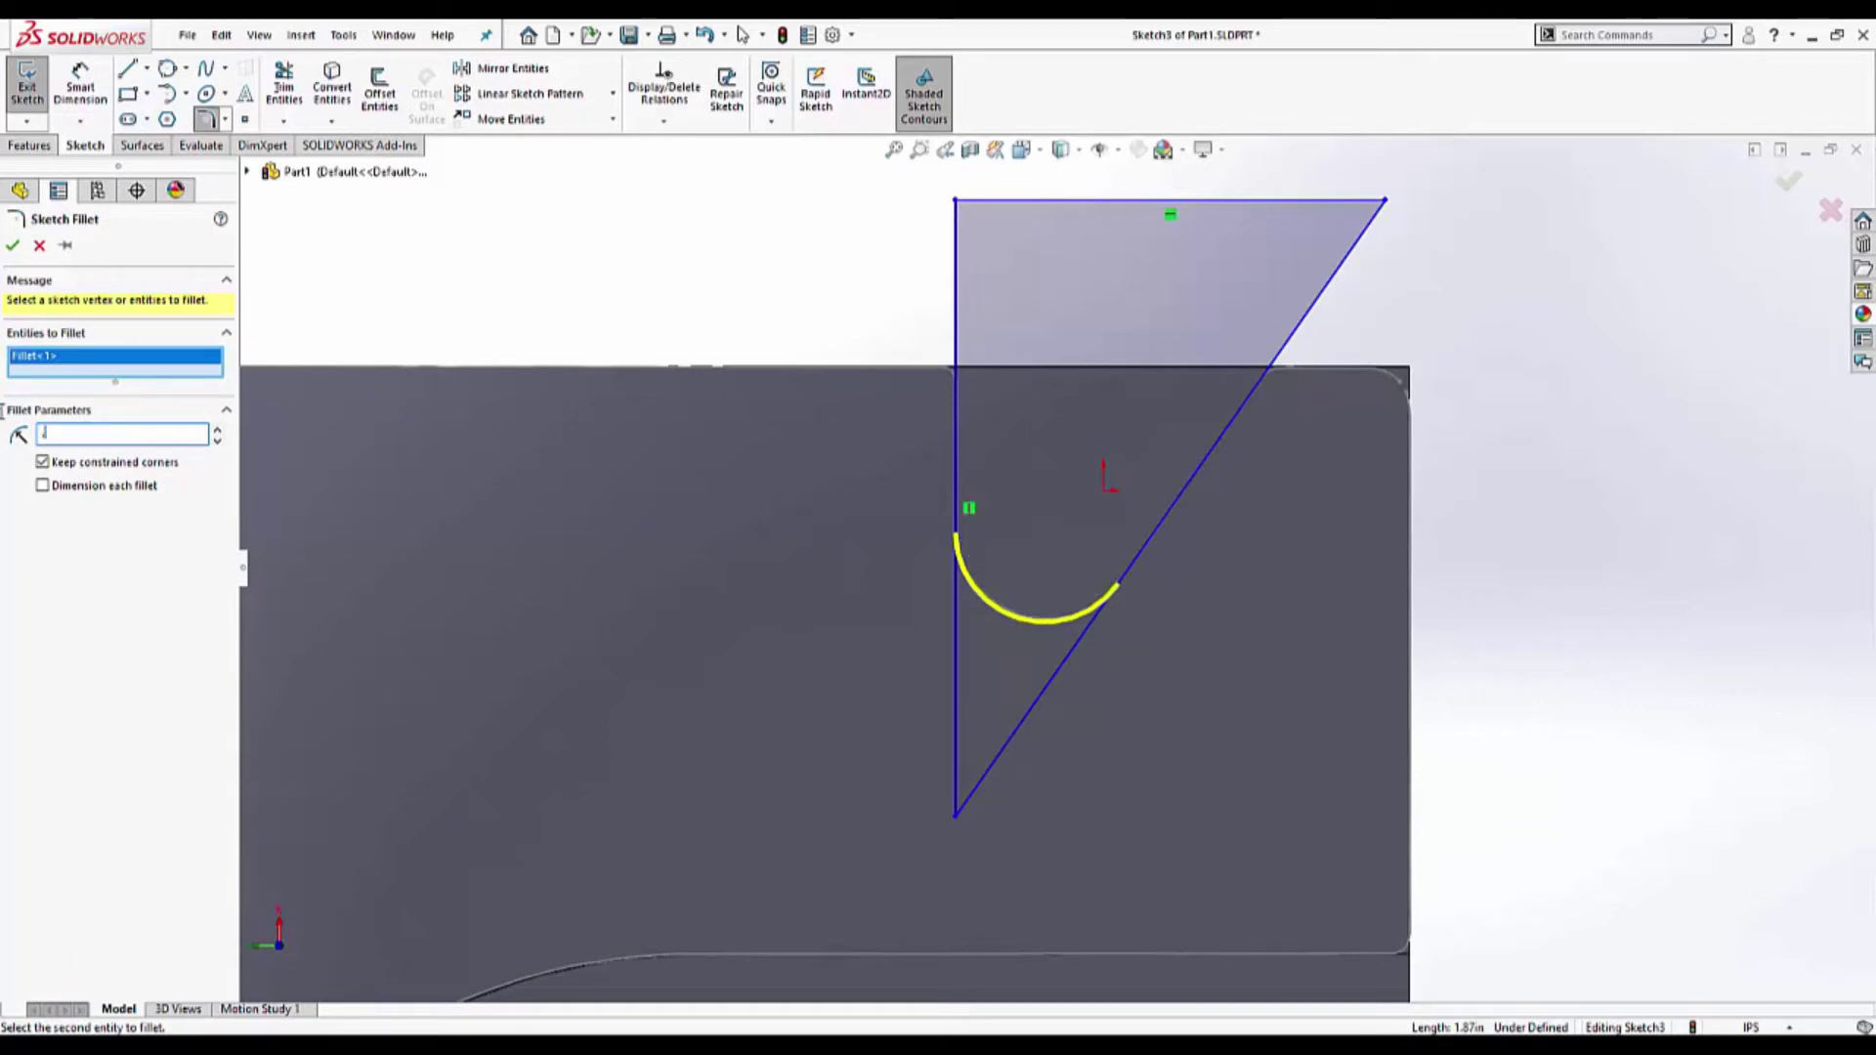
key(Return)
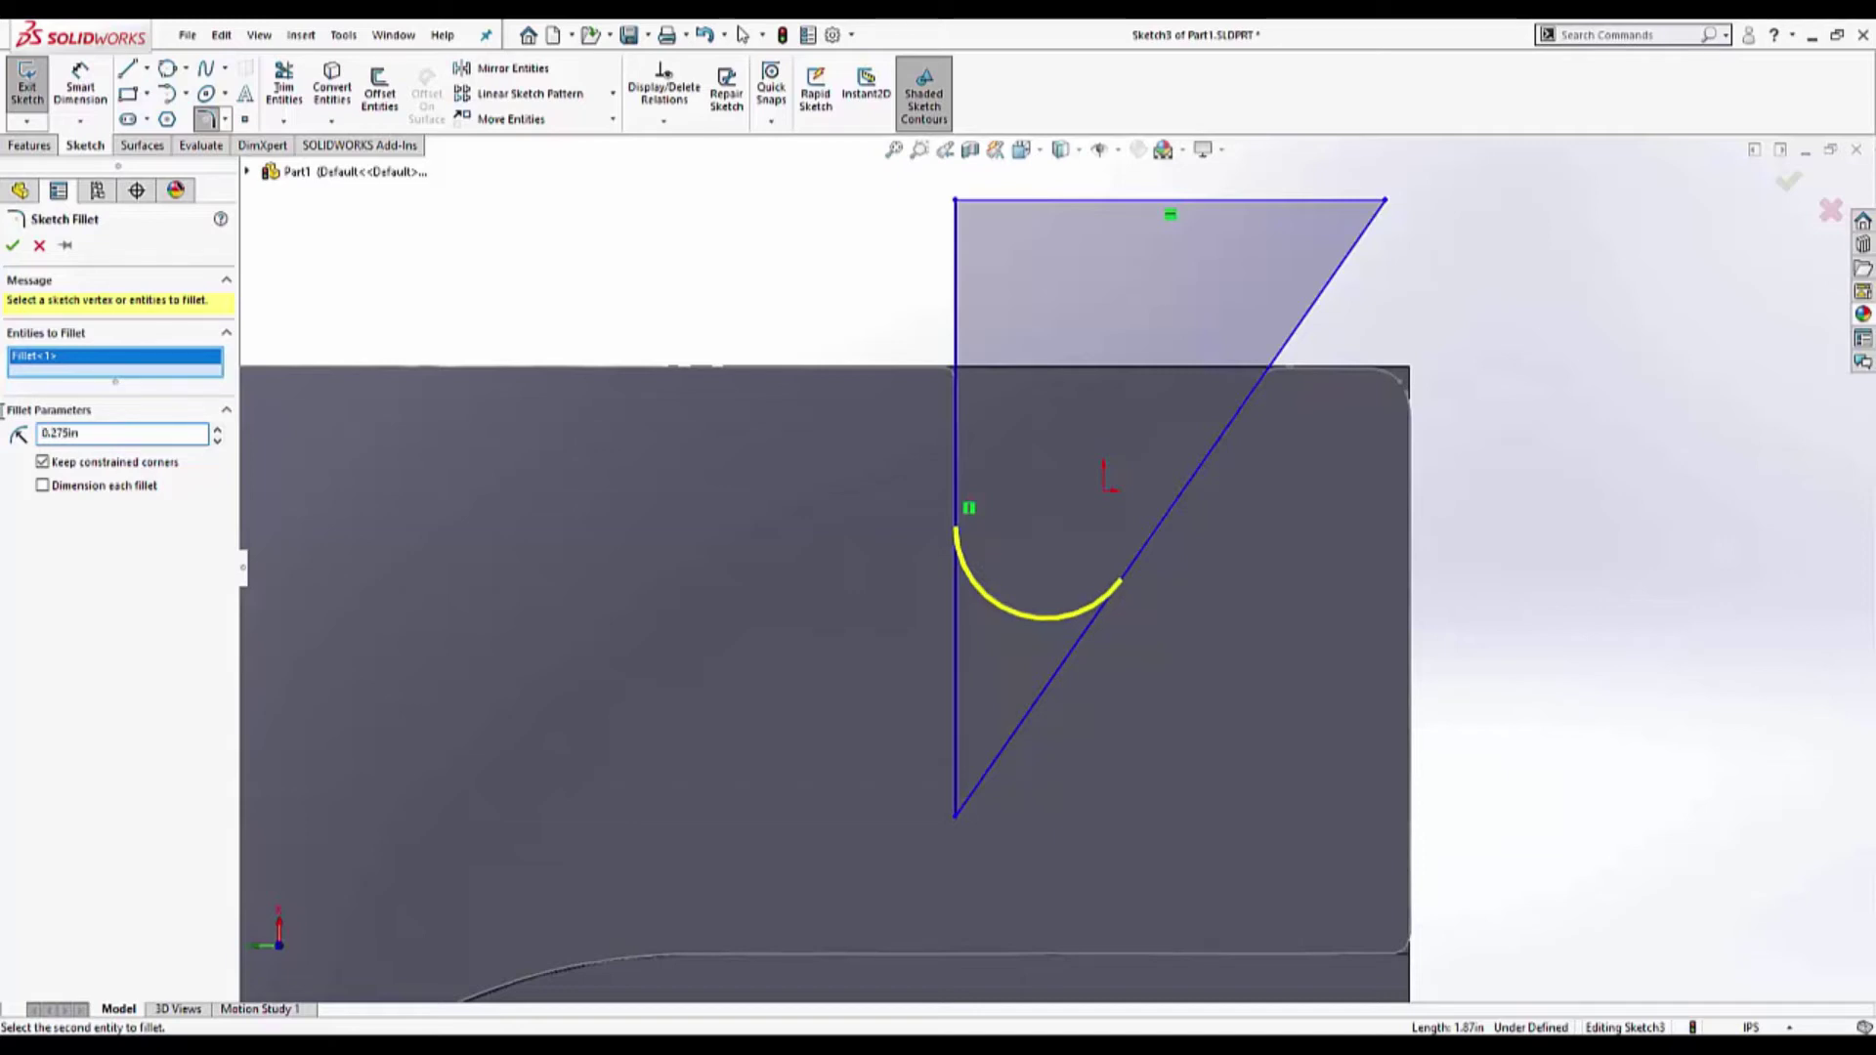
- Accept the fillet and cut Sketch3 Through All as Cut-Extrude2, notching the lower corner
click(13, 246)
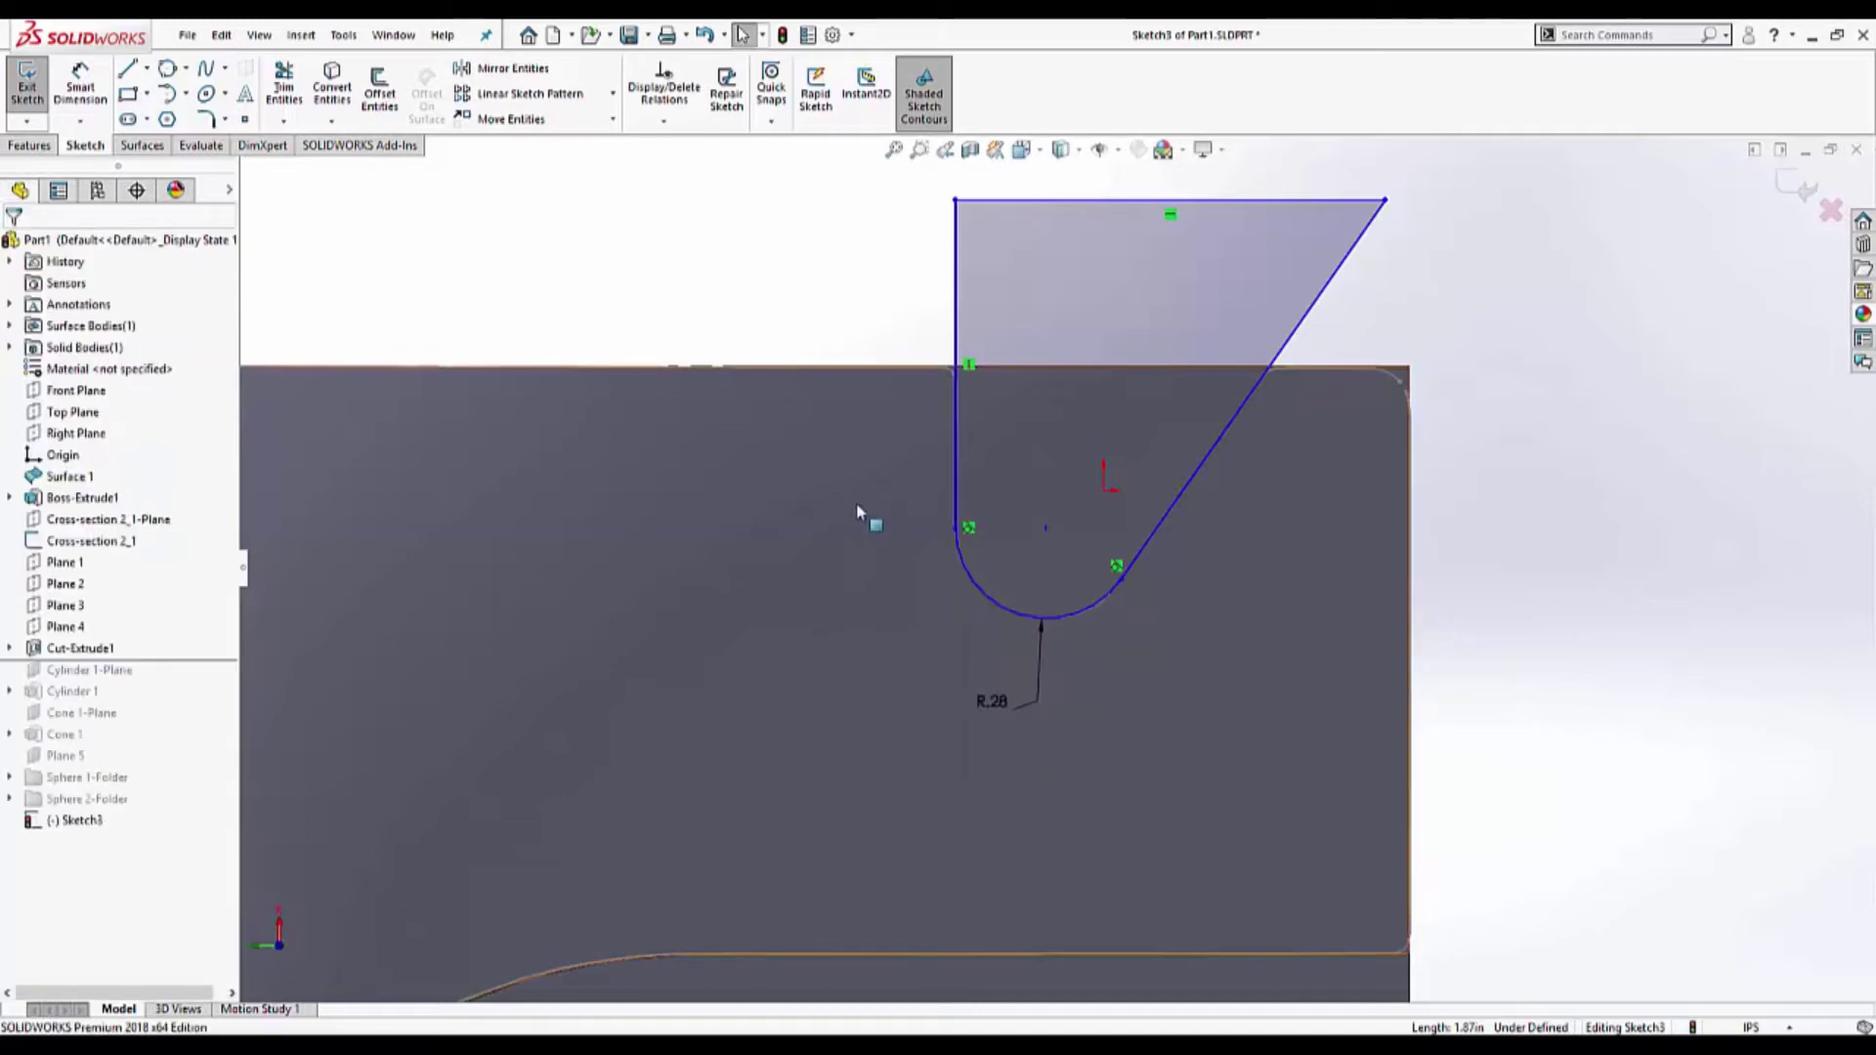
click(30, 145)
click(297, 90)
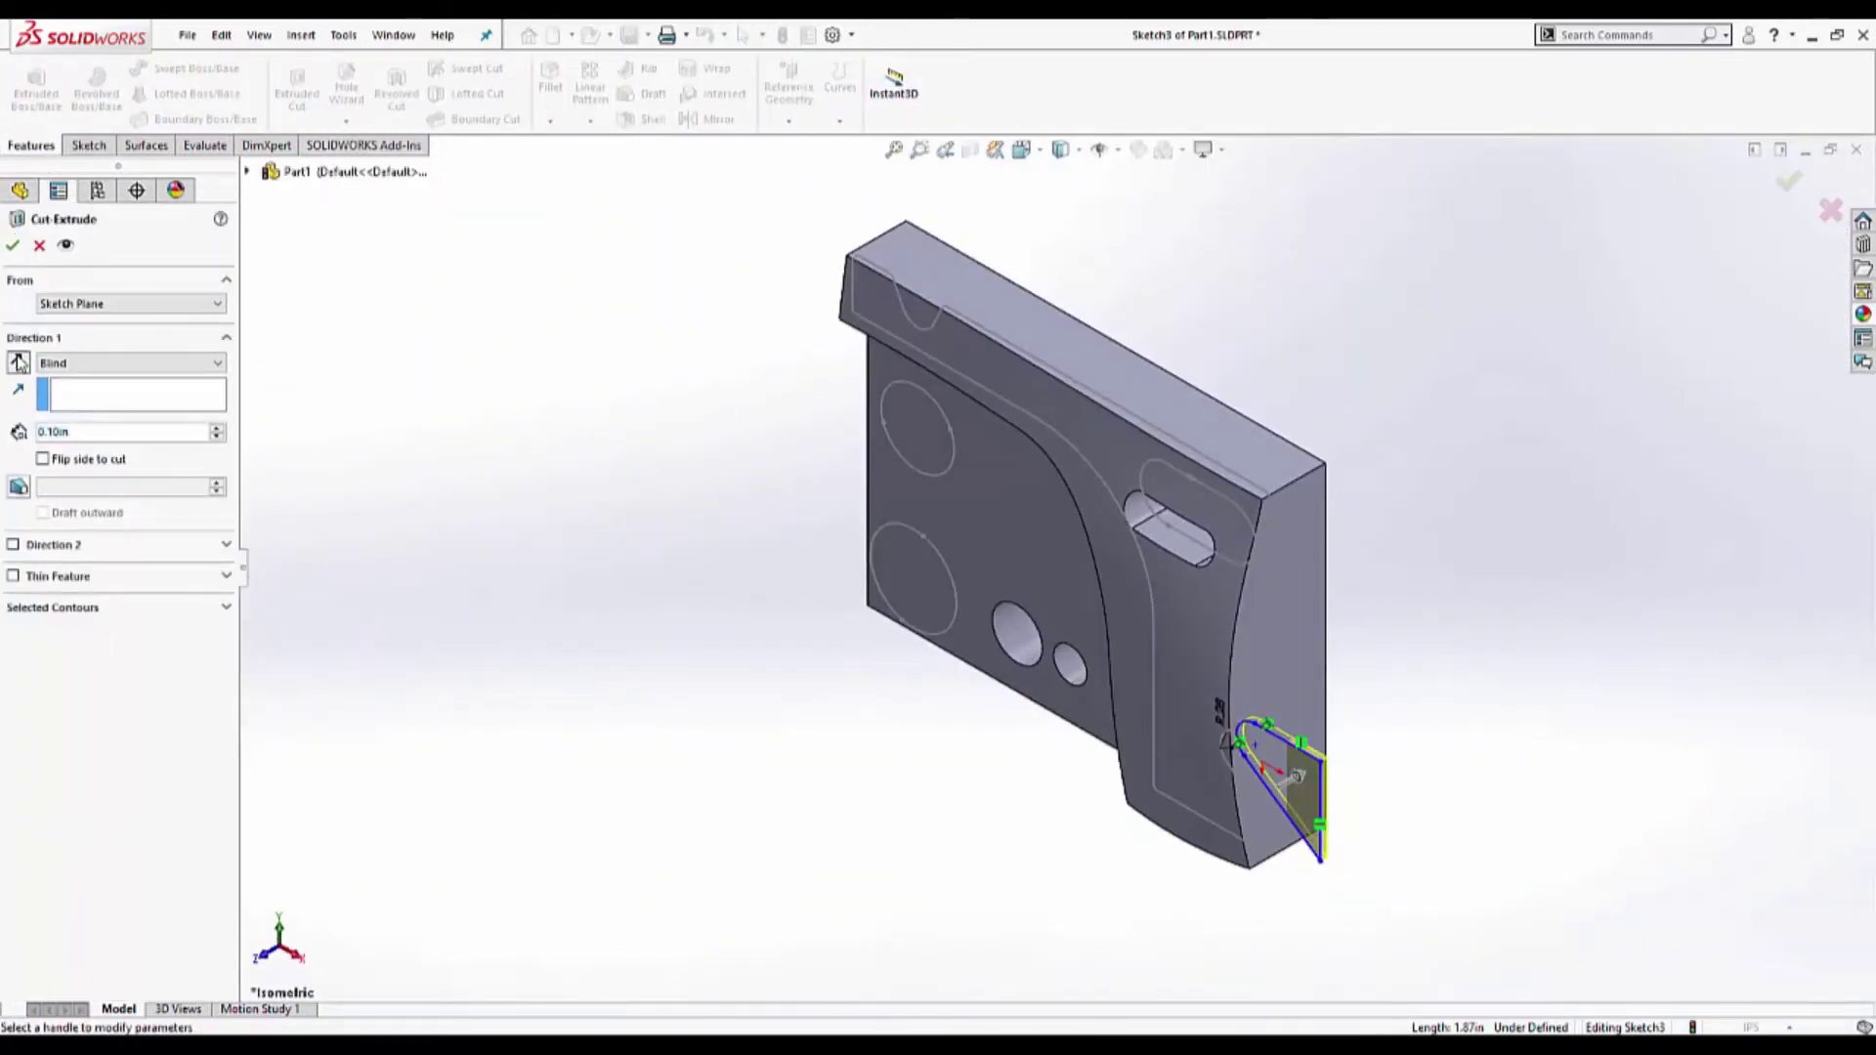
click(106, 362)
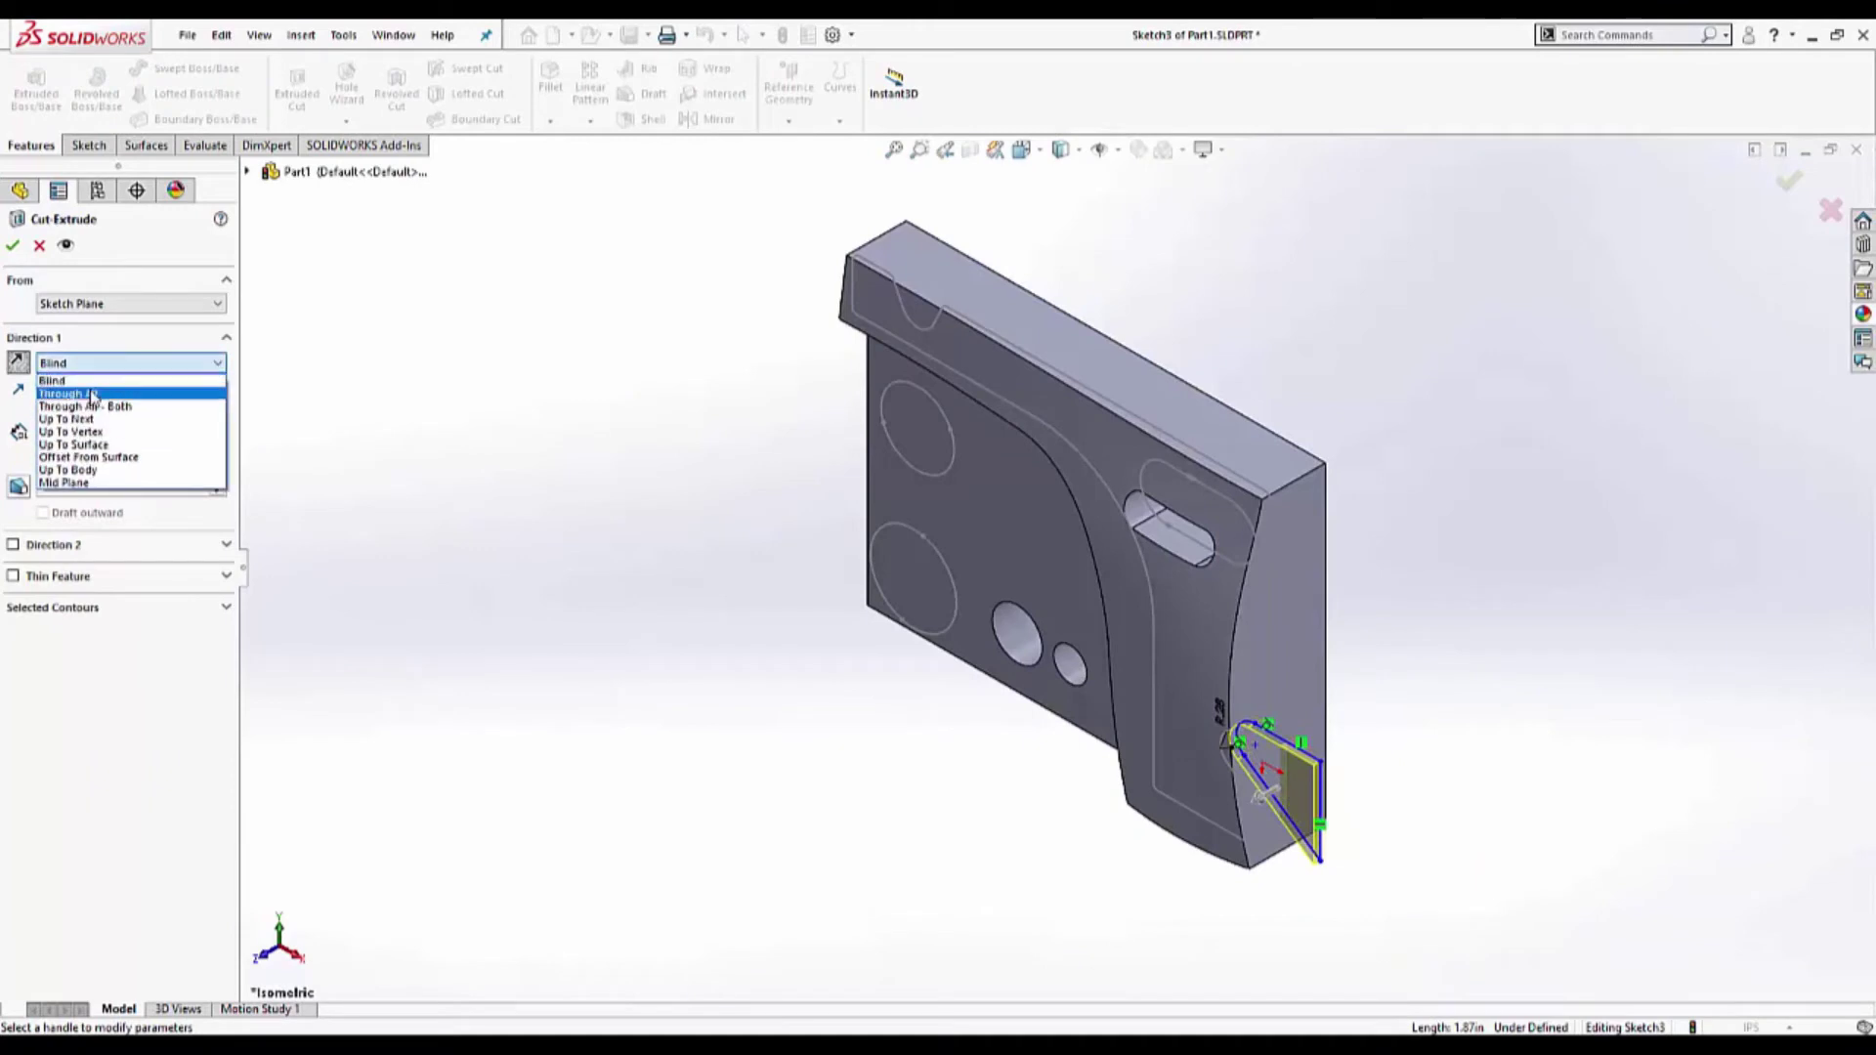
click(94, 389)
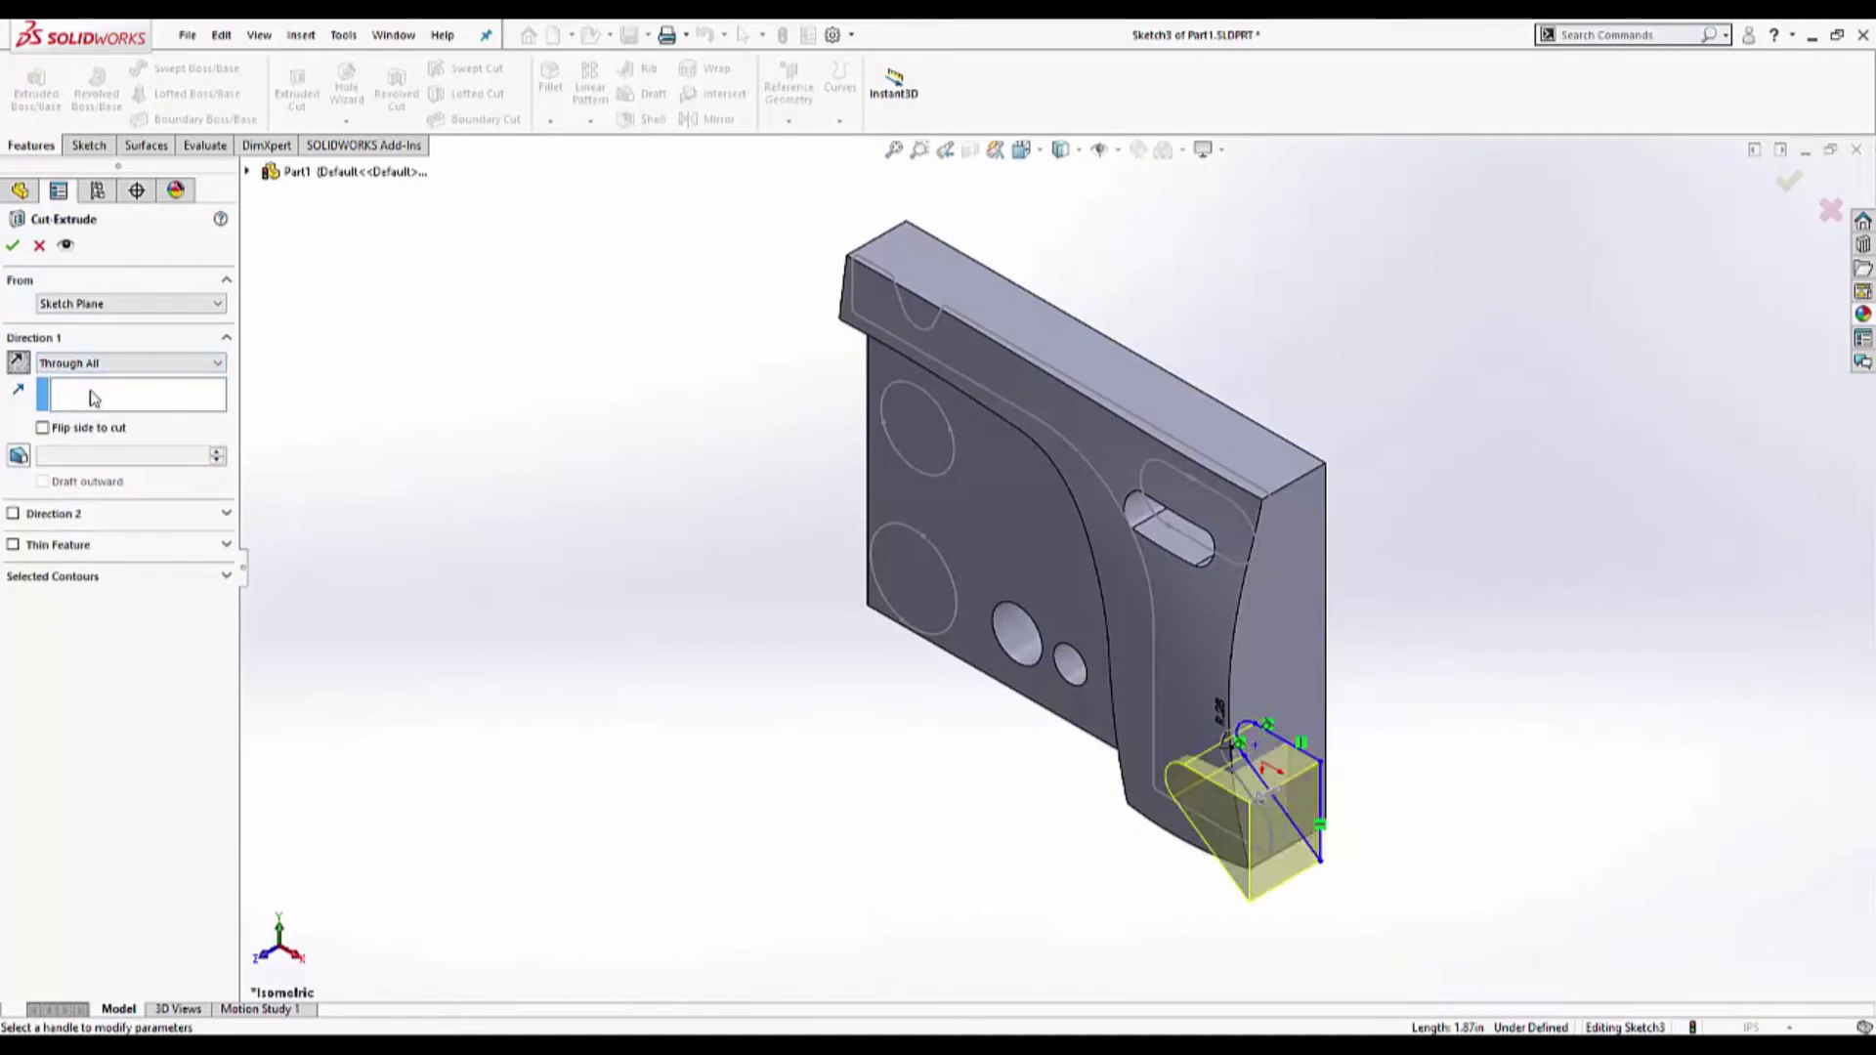
click(13, 245)
click(720, 763)
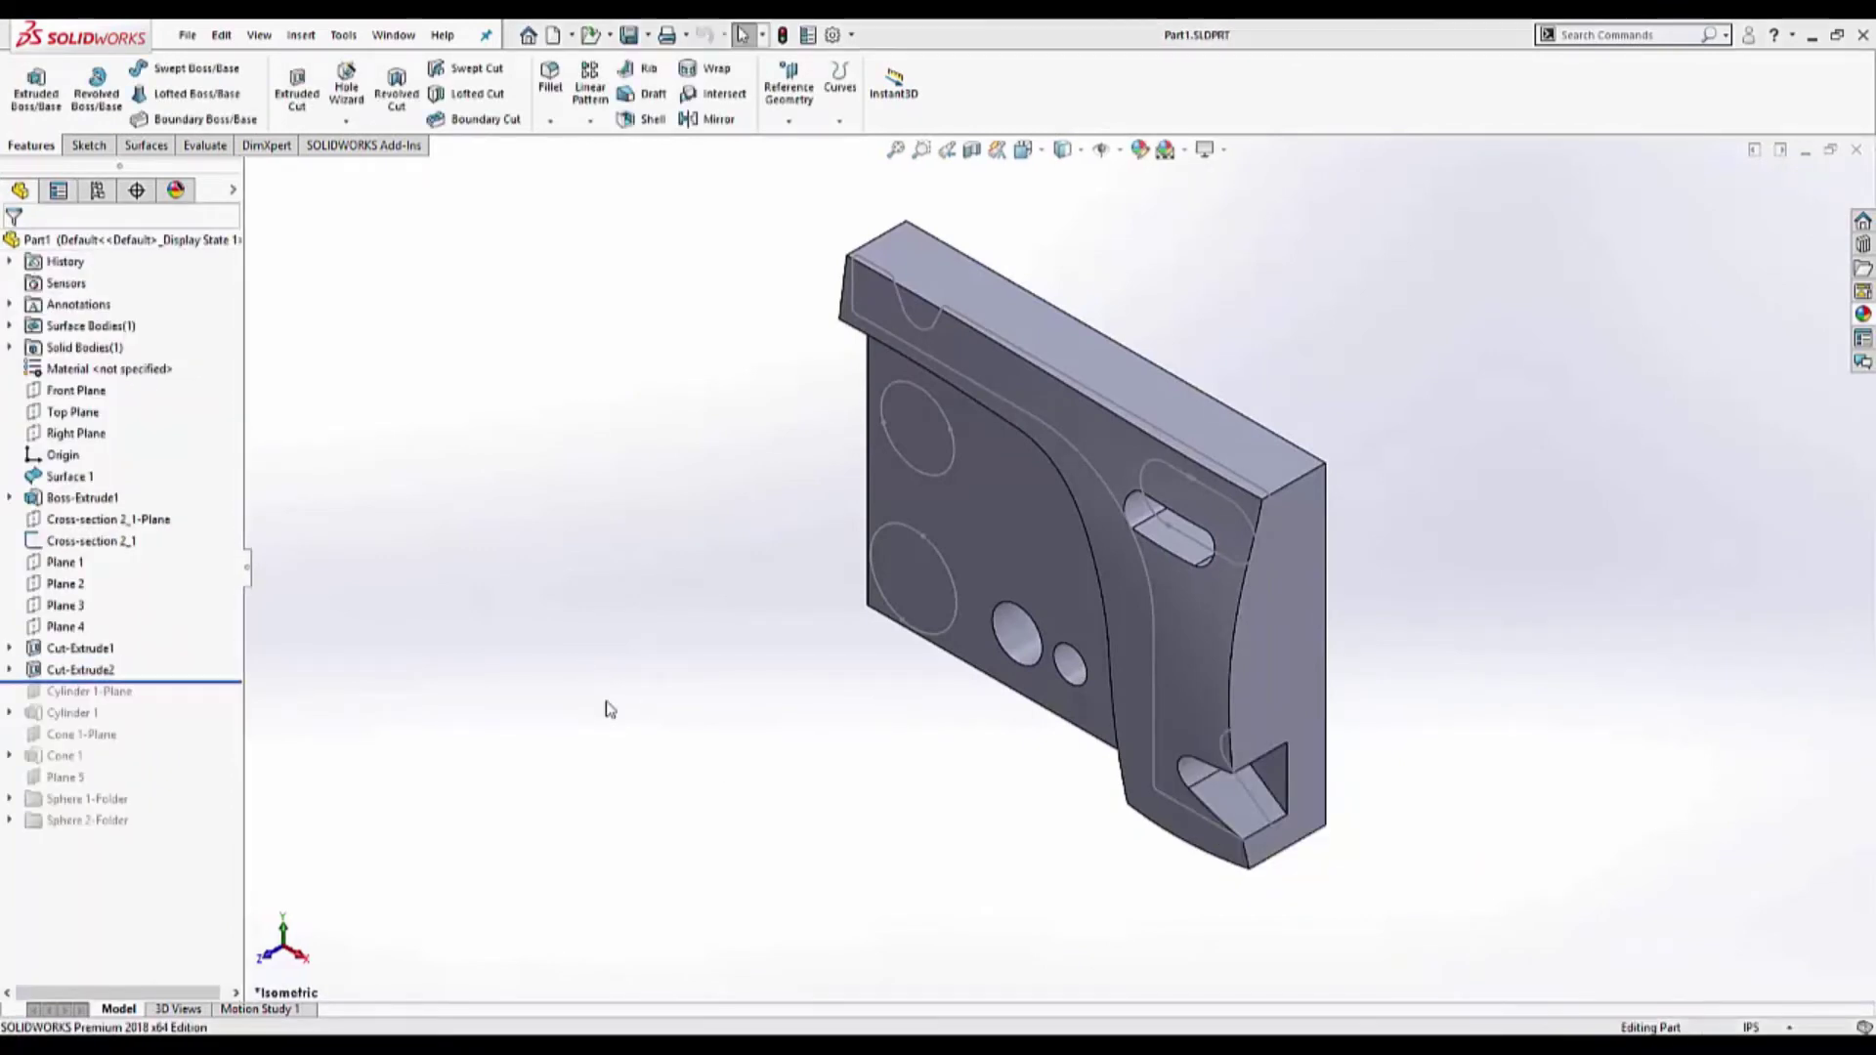
- On Plane 3, sketch a straight slot over the scanned slot outline's arc centres and width
right_click(67, 605)
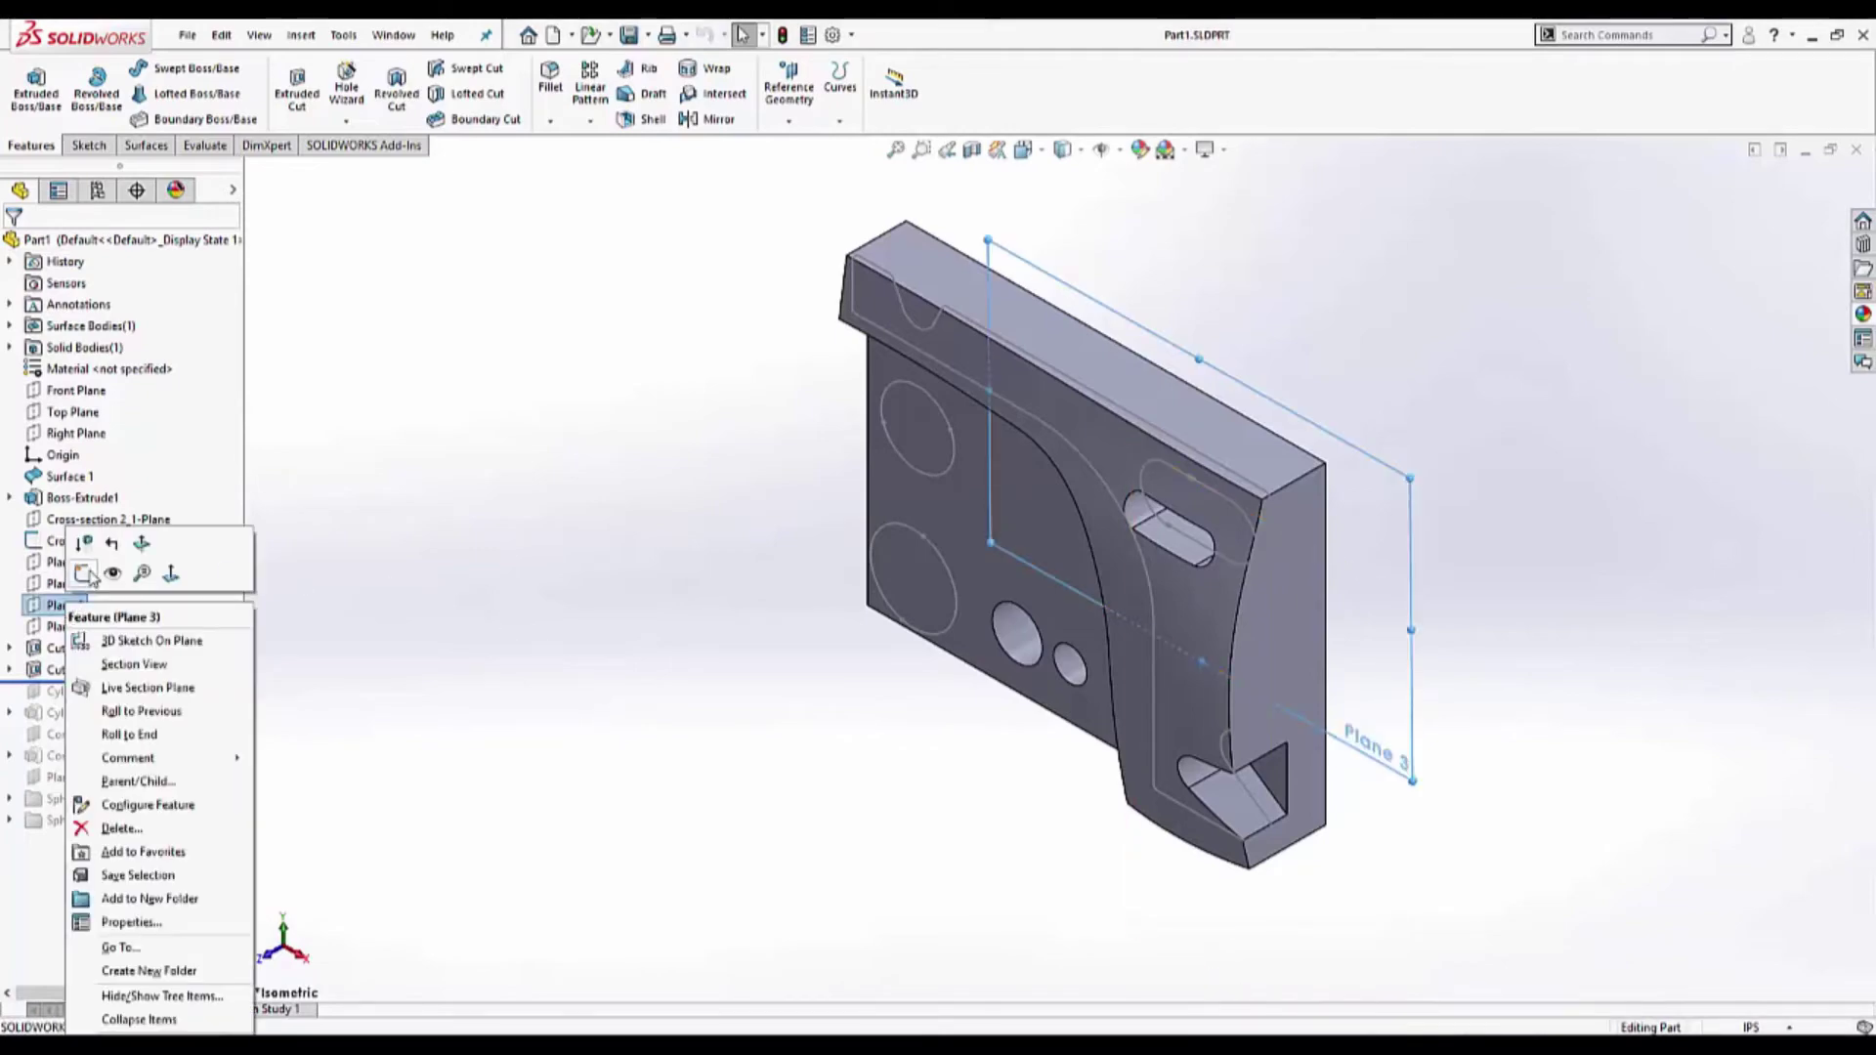
click(85, 574)
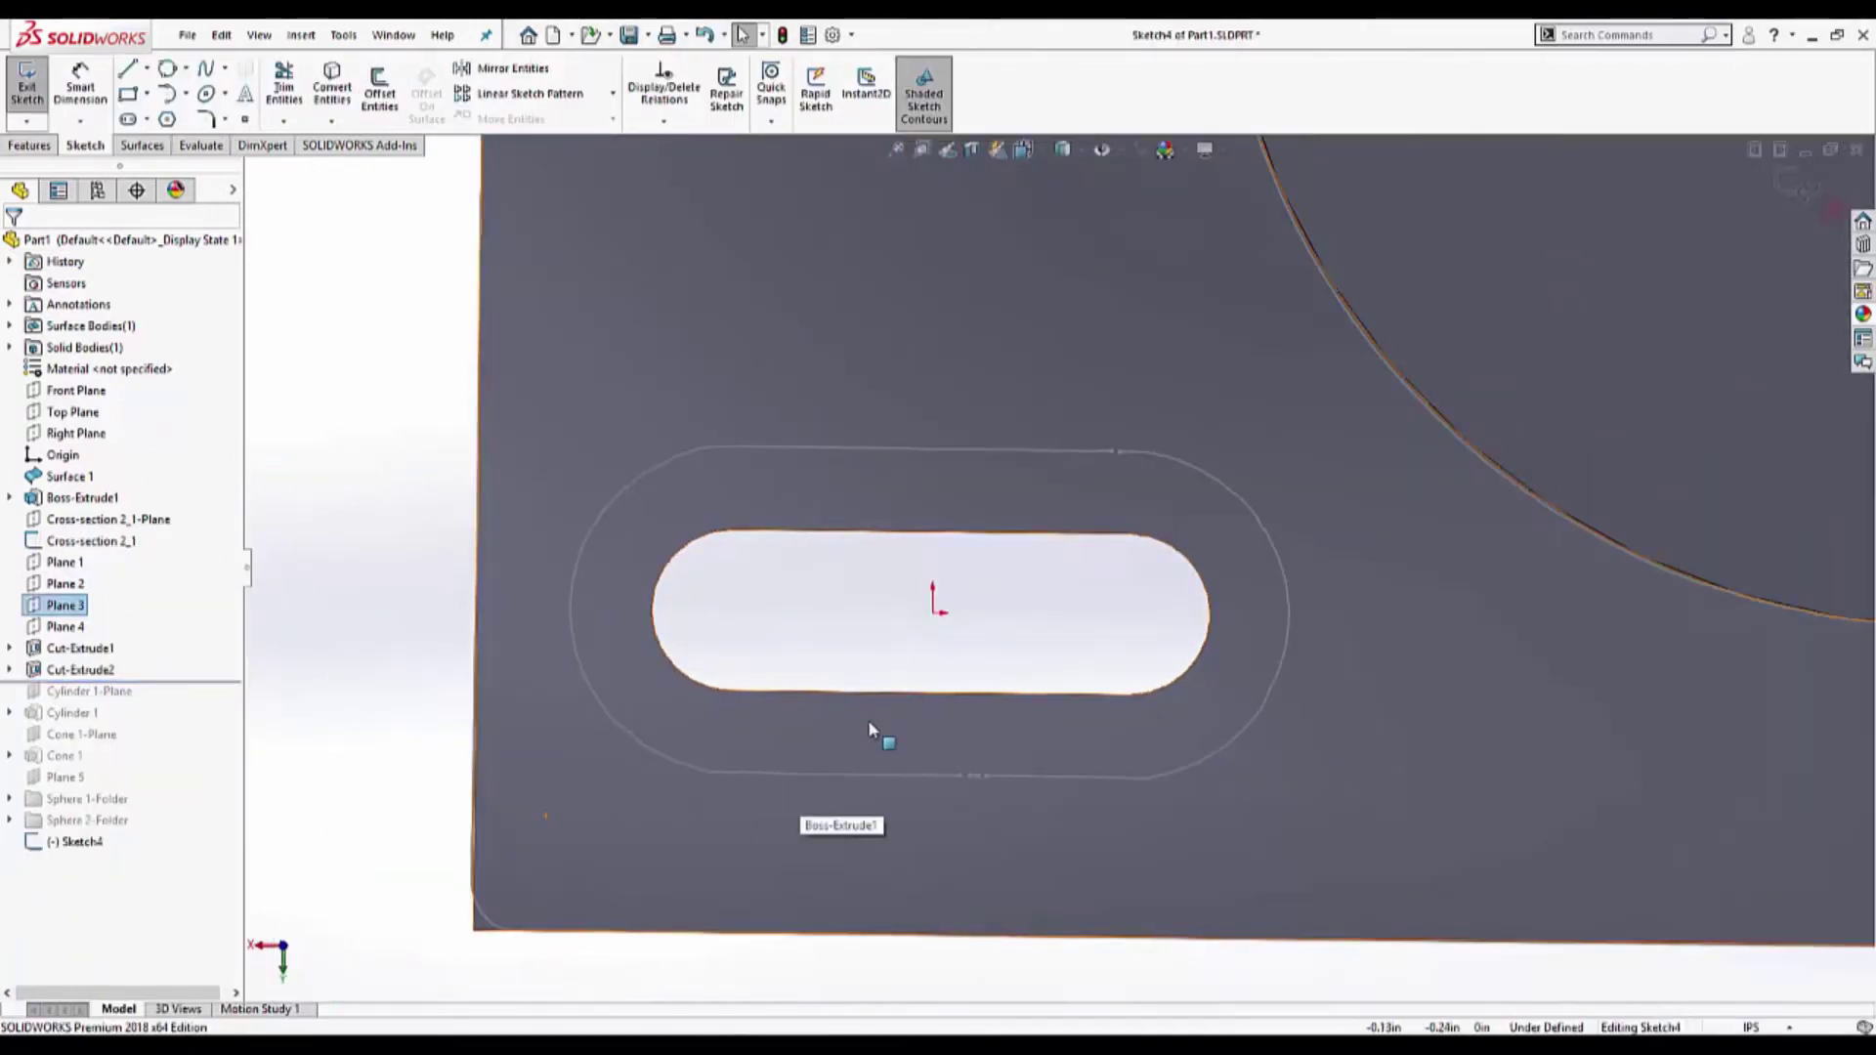
click(128, 118)
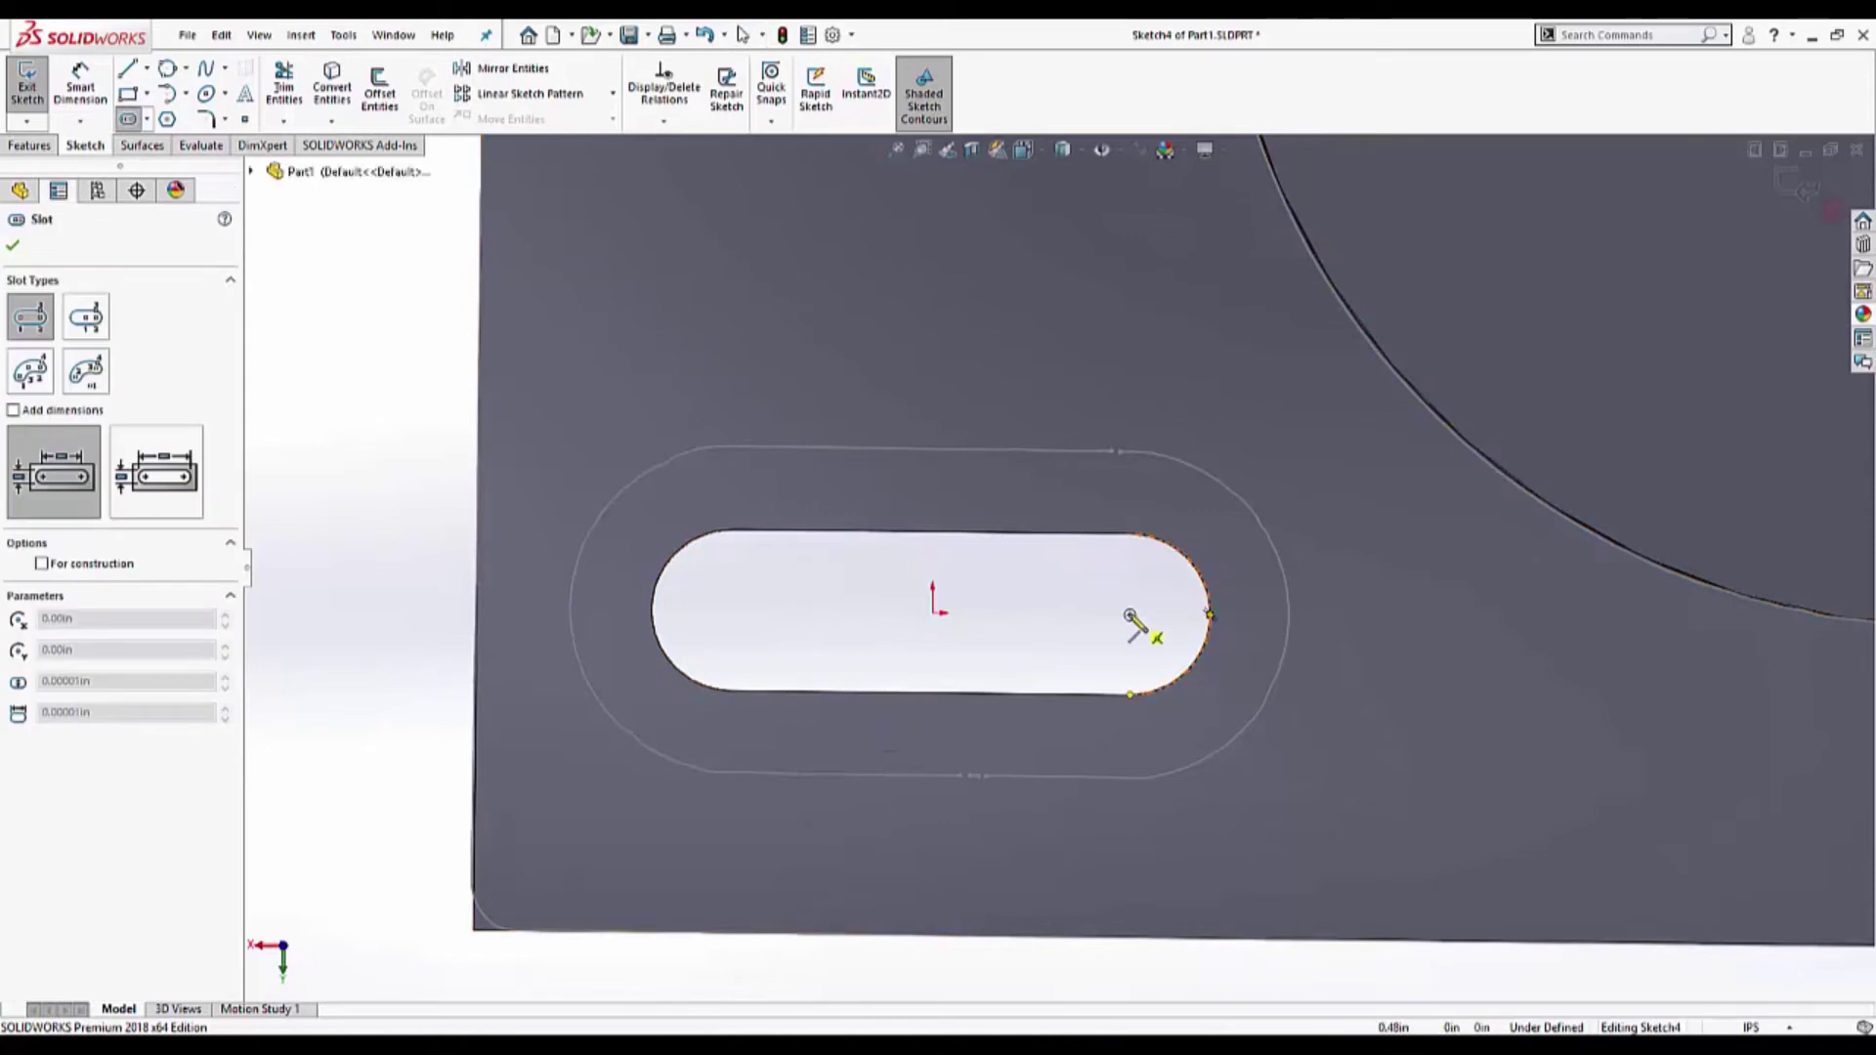
click(1131, 616)
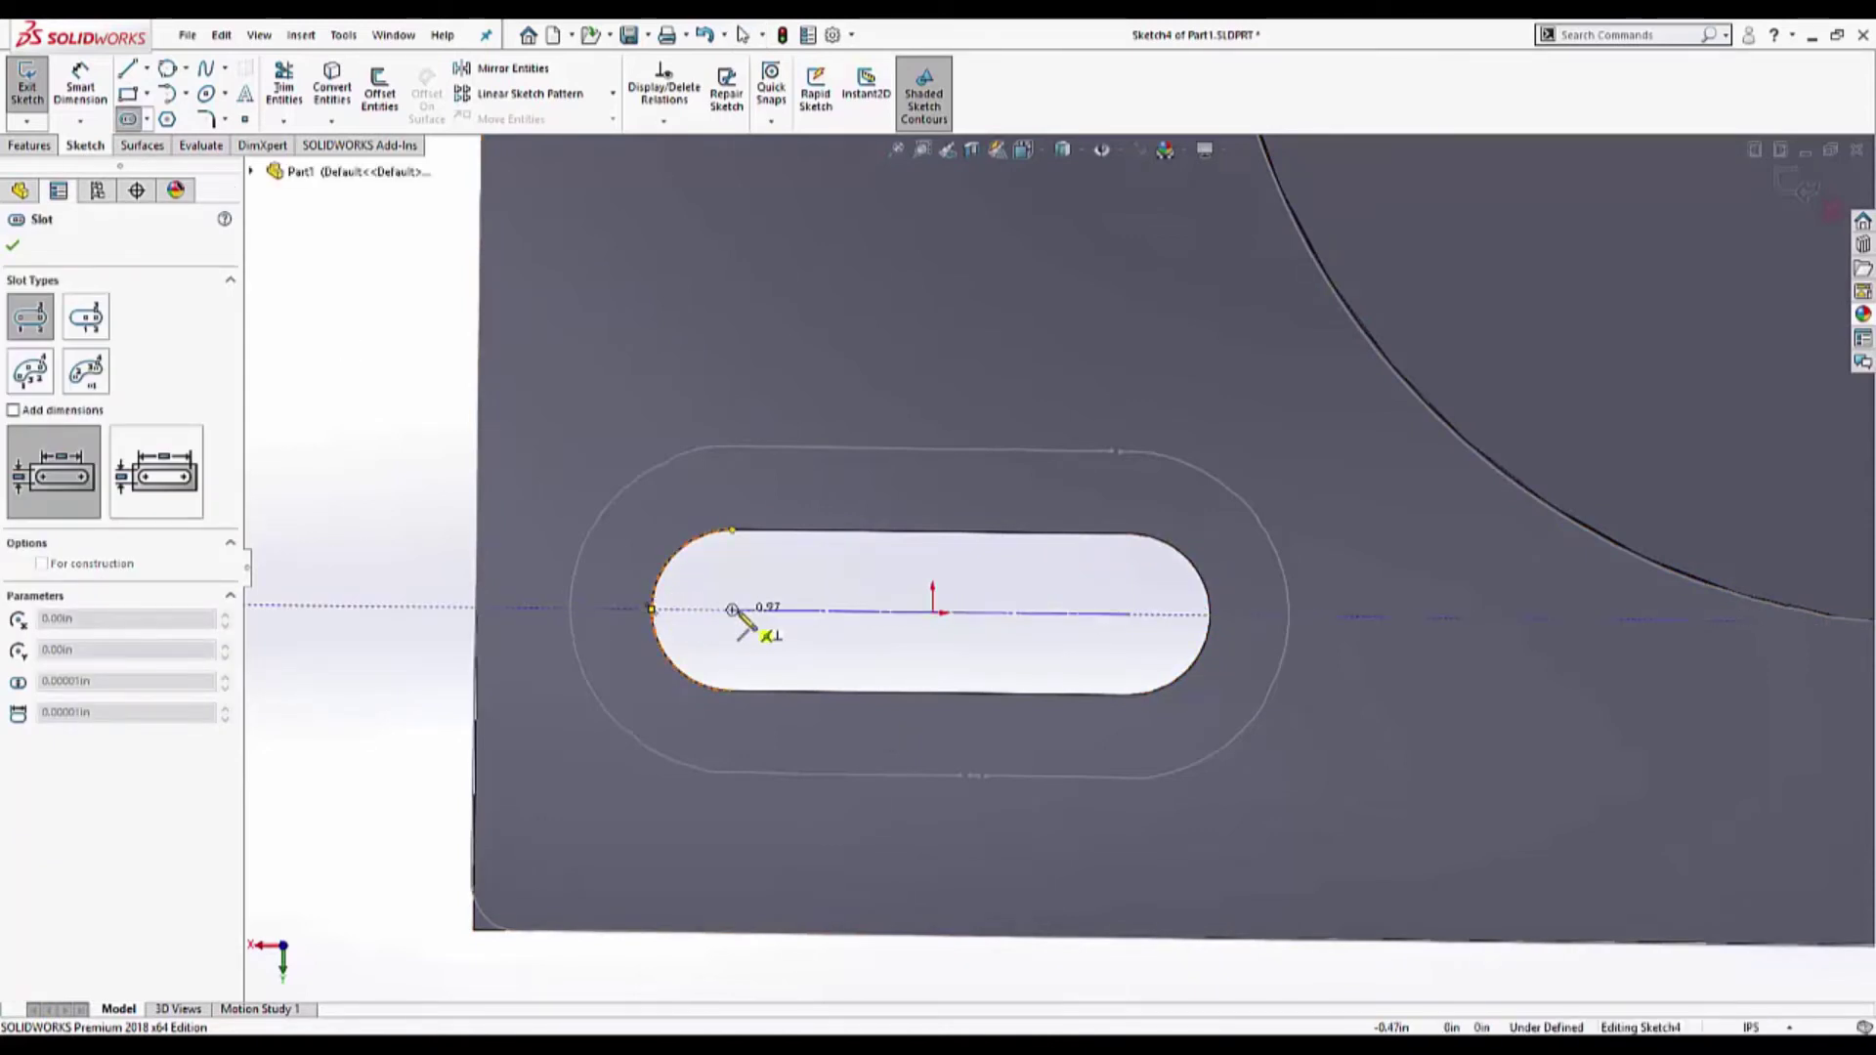
click(732, 610)
click(737, 455)
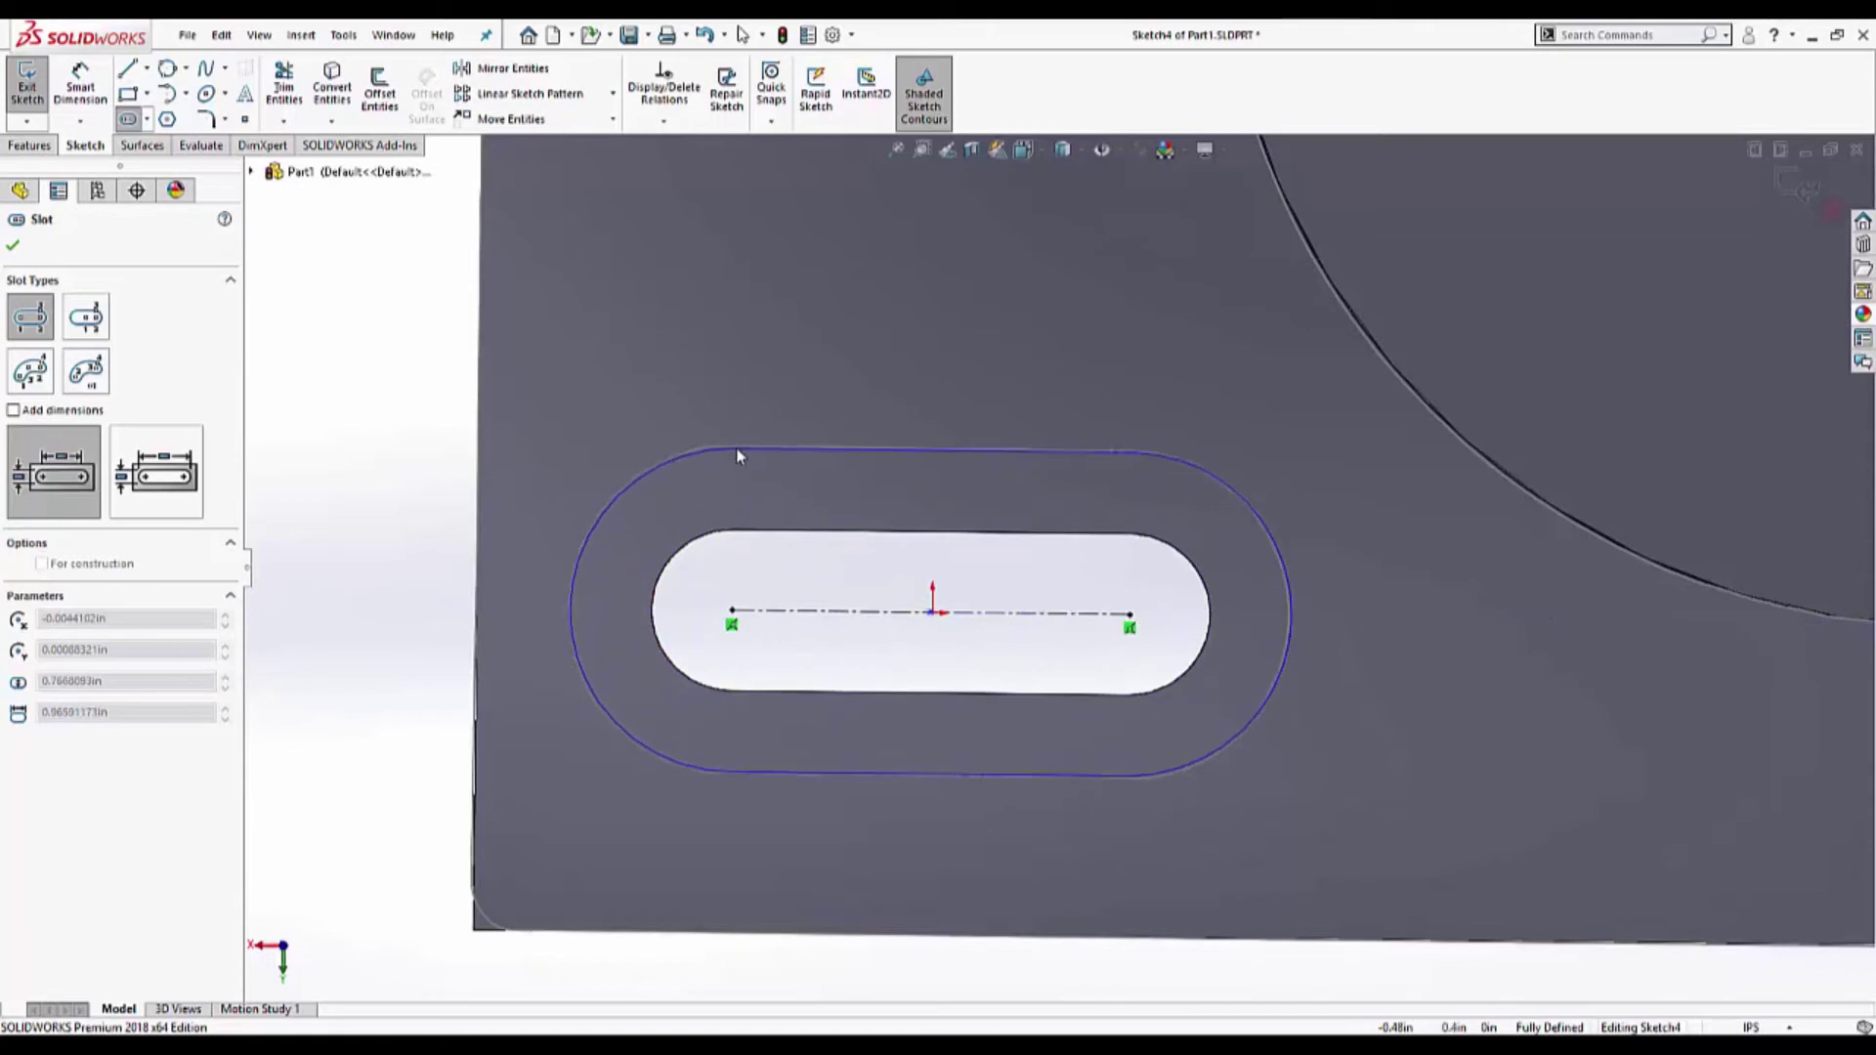
click(739, 452)
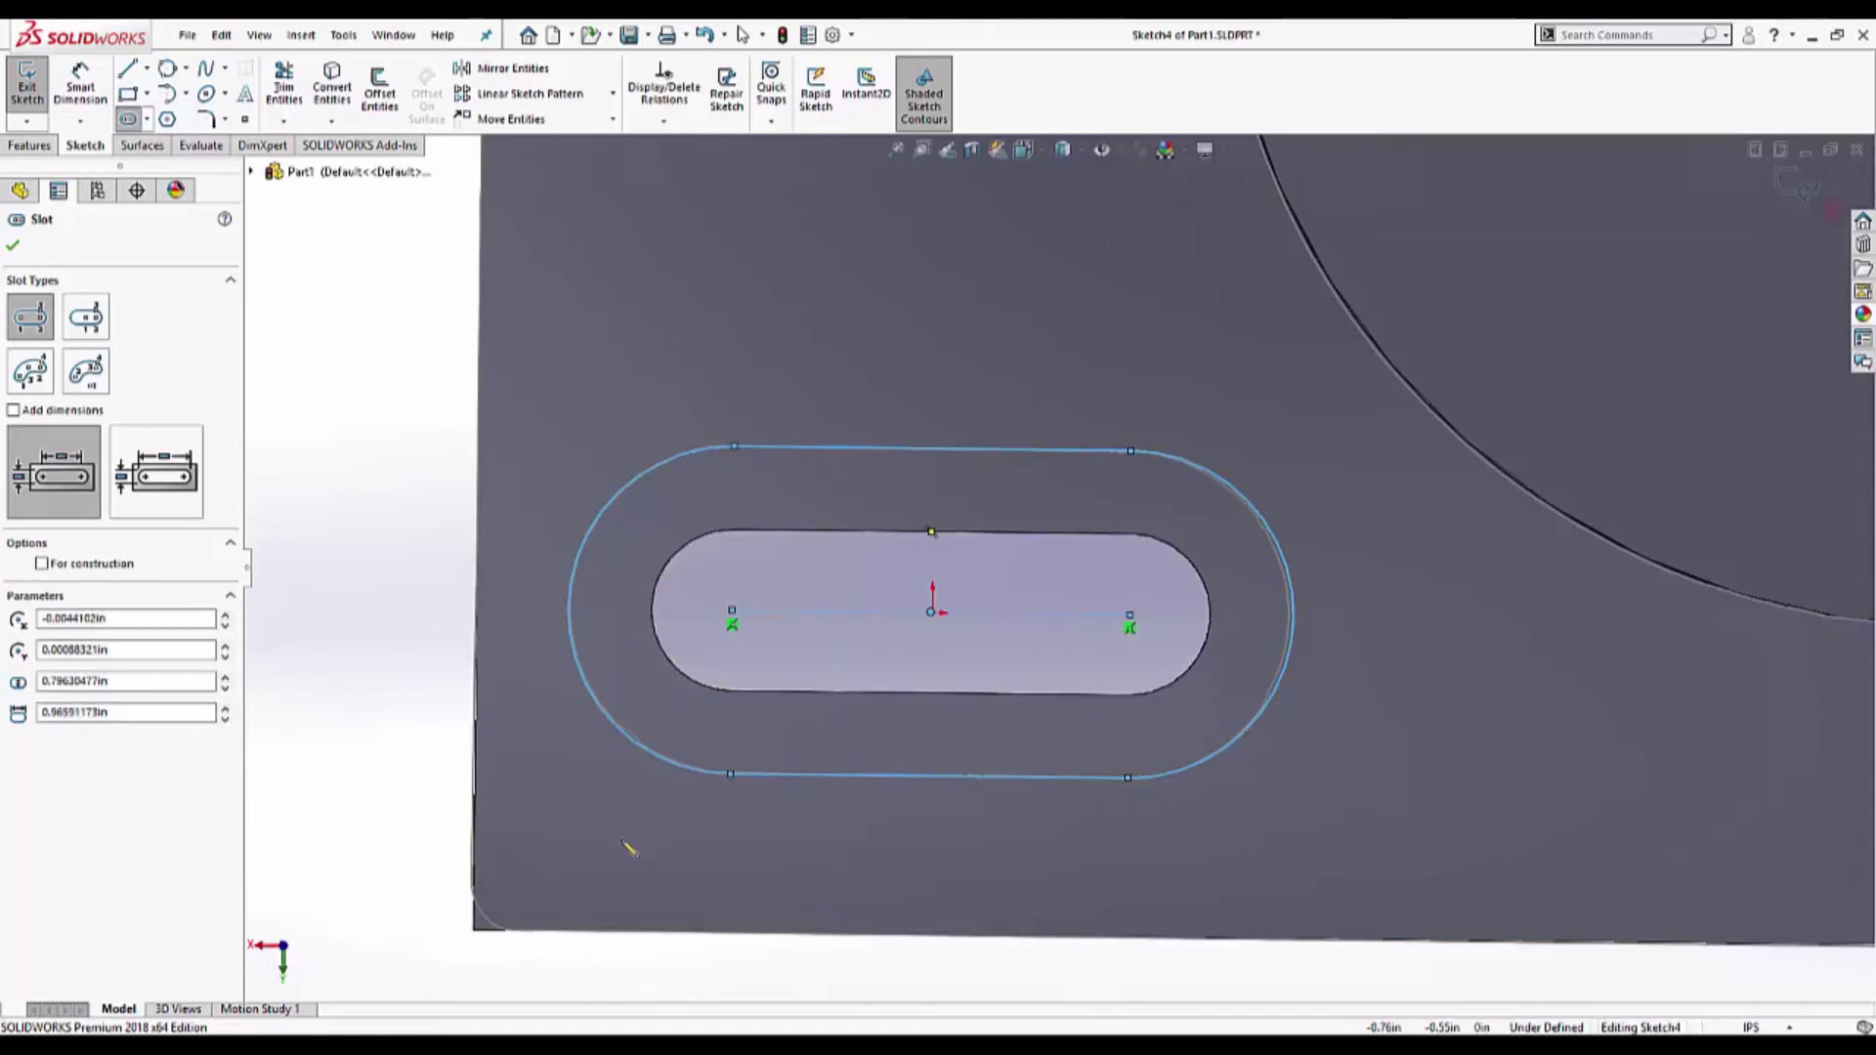
- Extrude-cut the slot sketch Through All and save the part
click(29, 145)
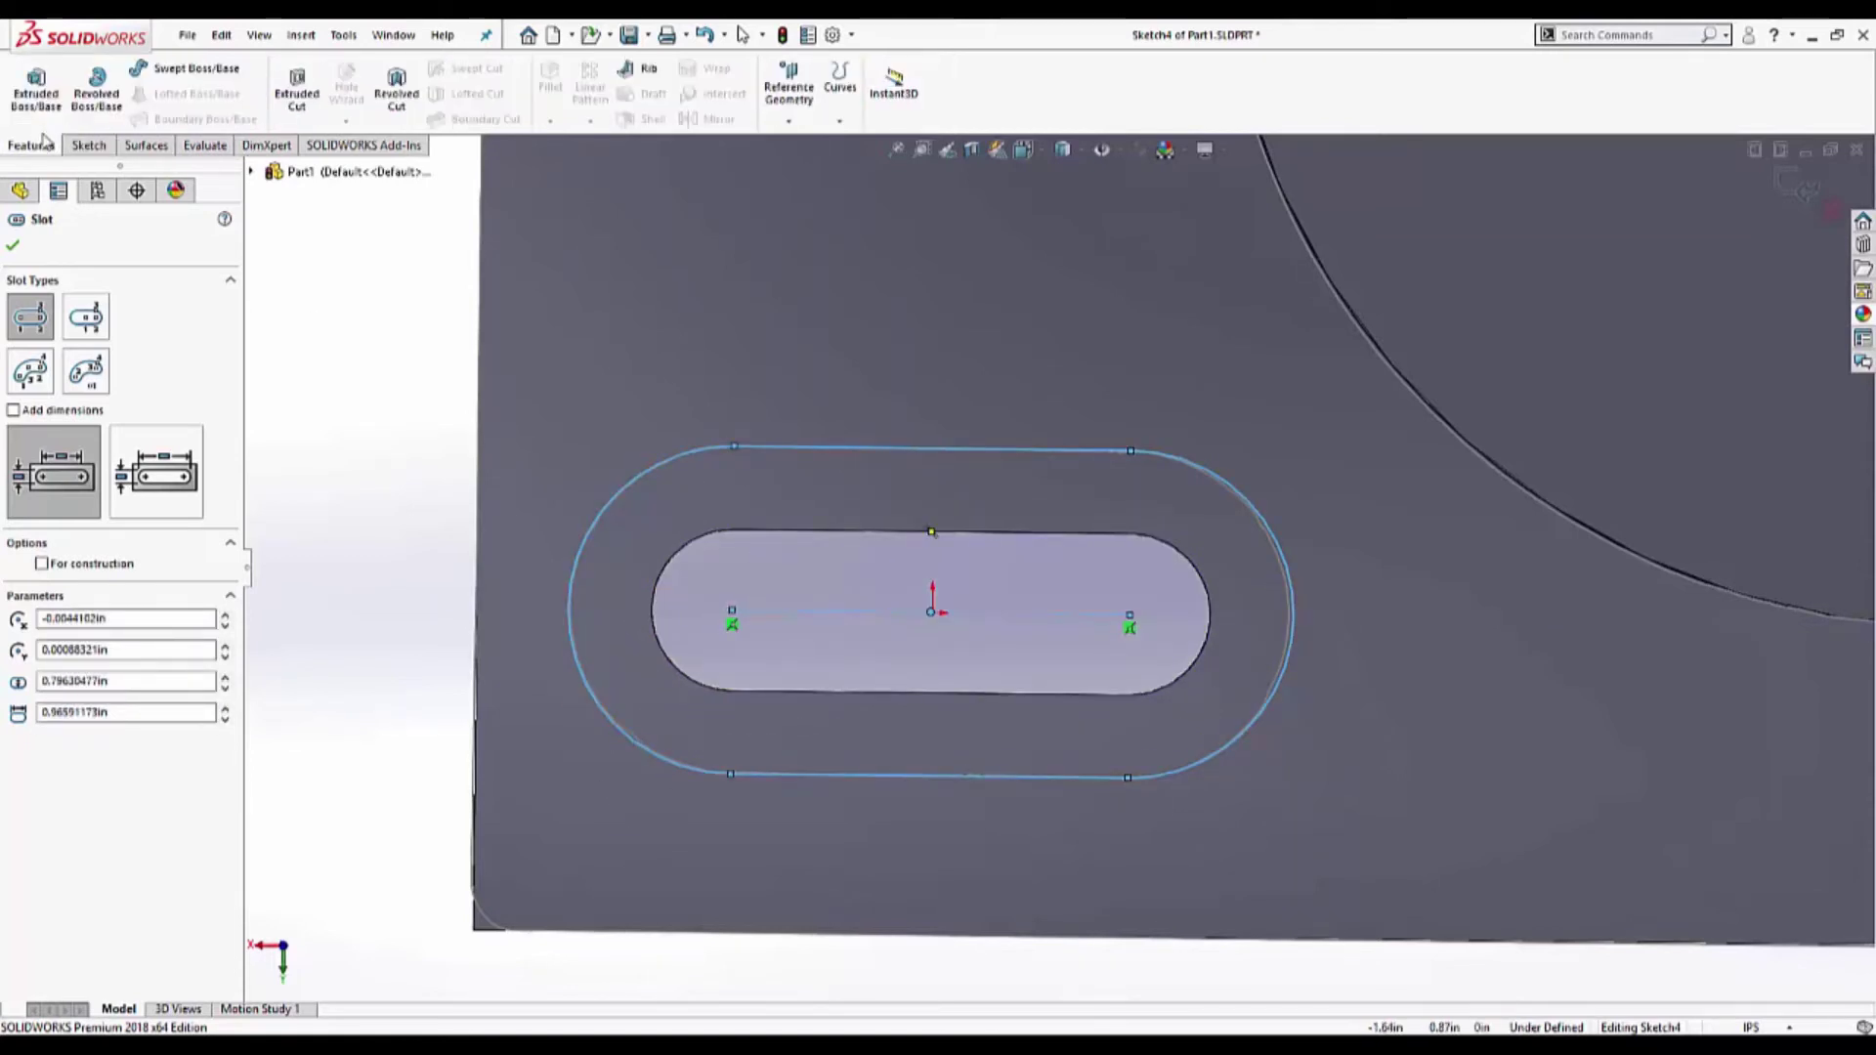
click(296, 90)
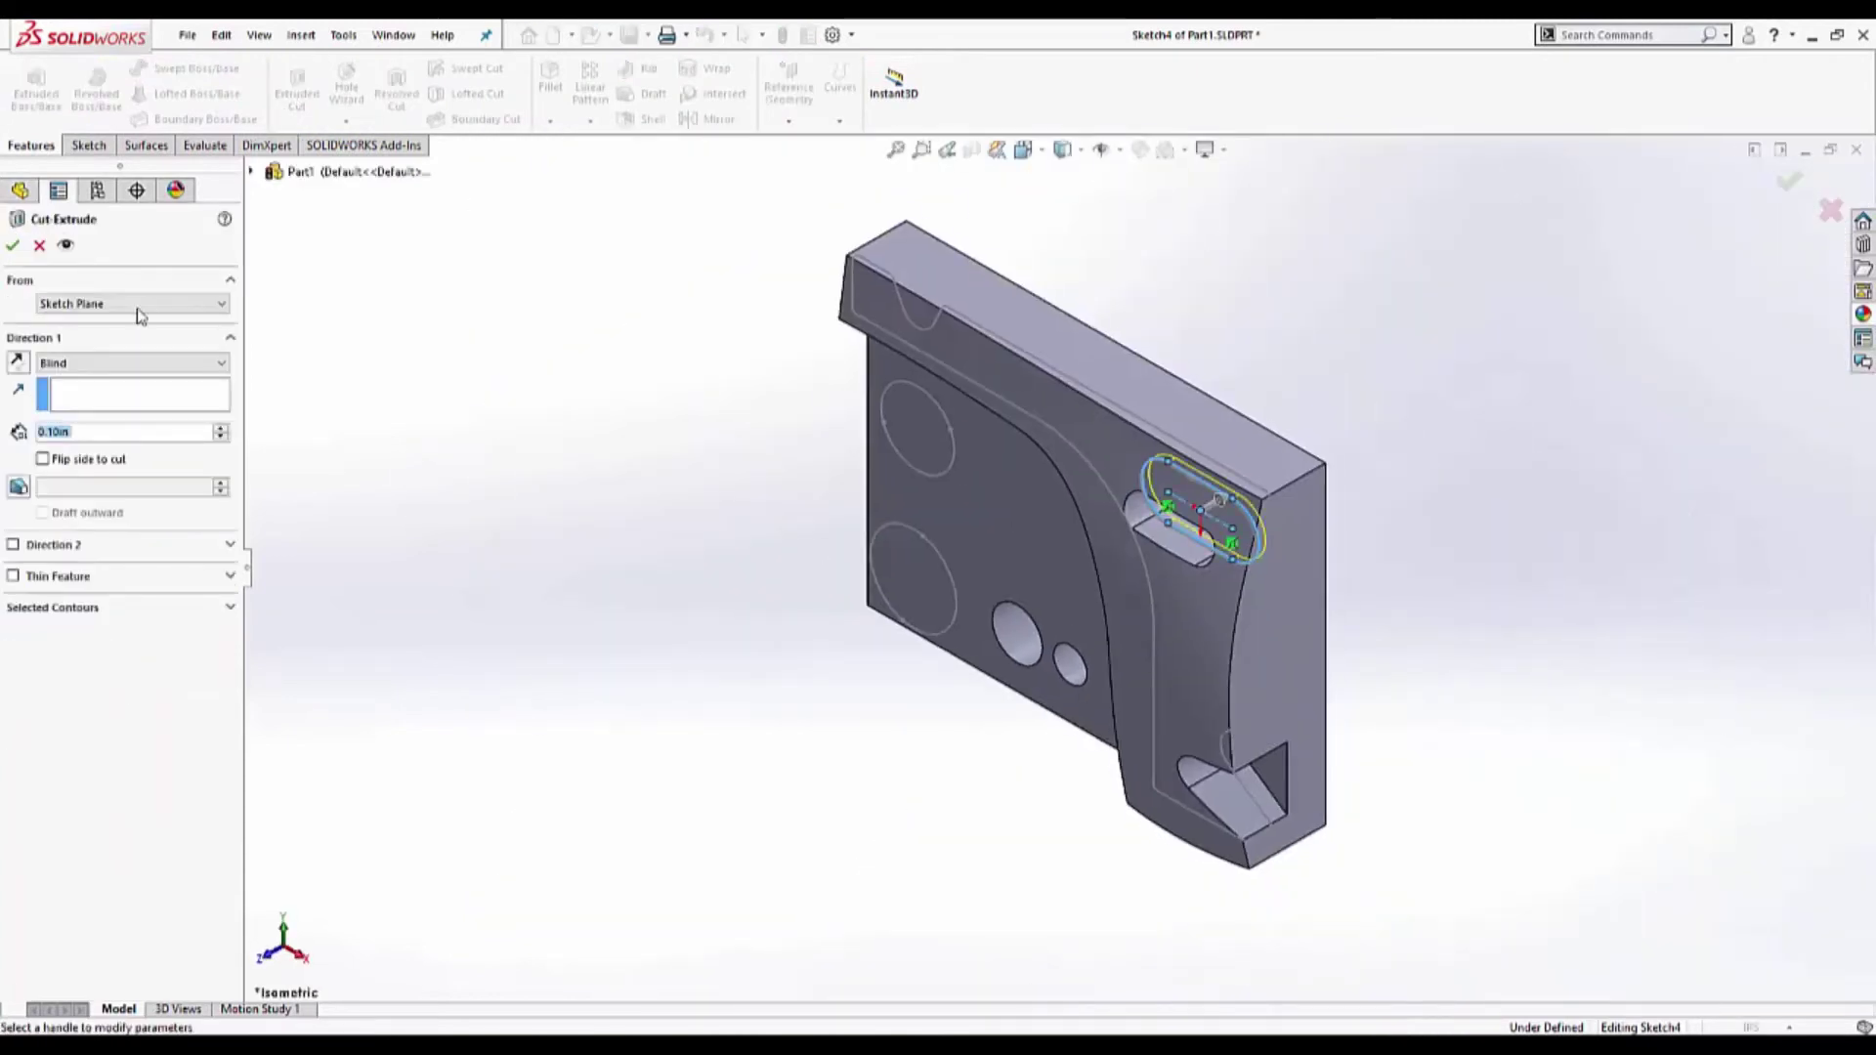
click(127, 362)
click(105, 393)
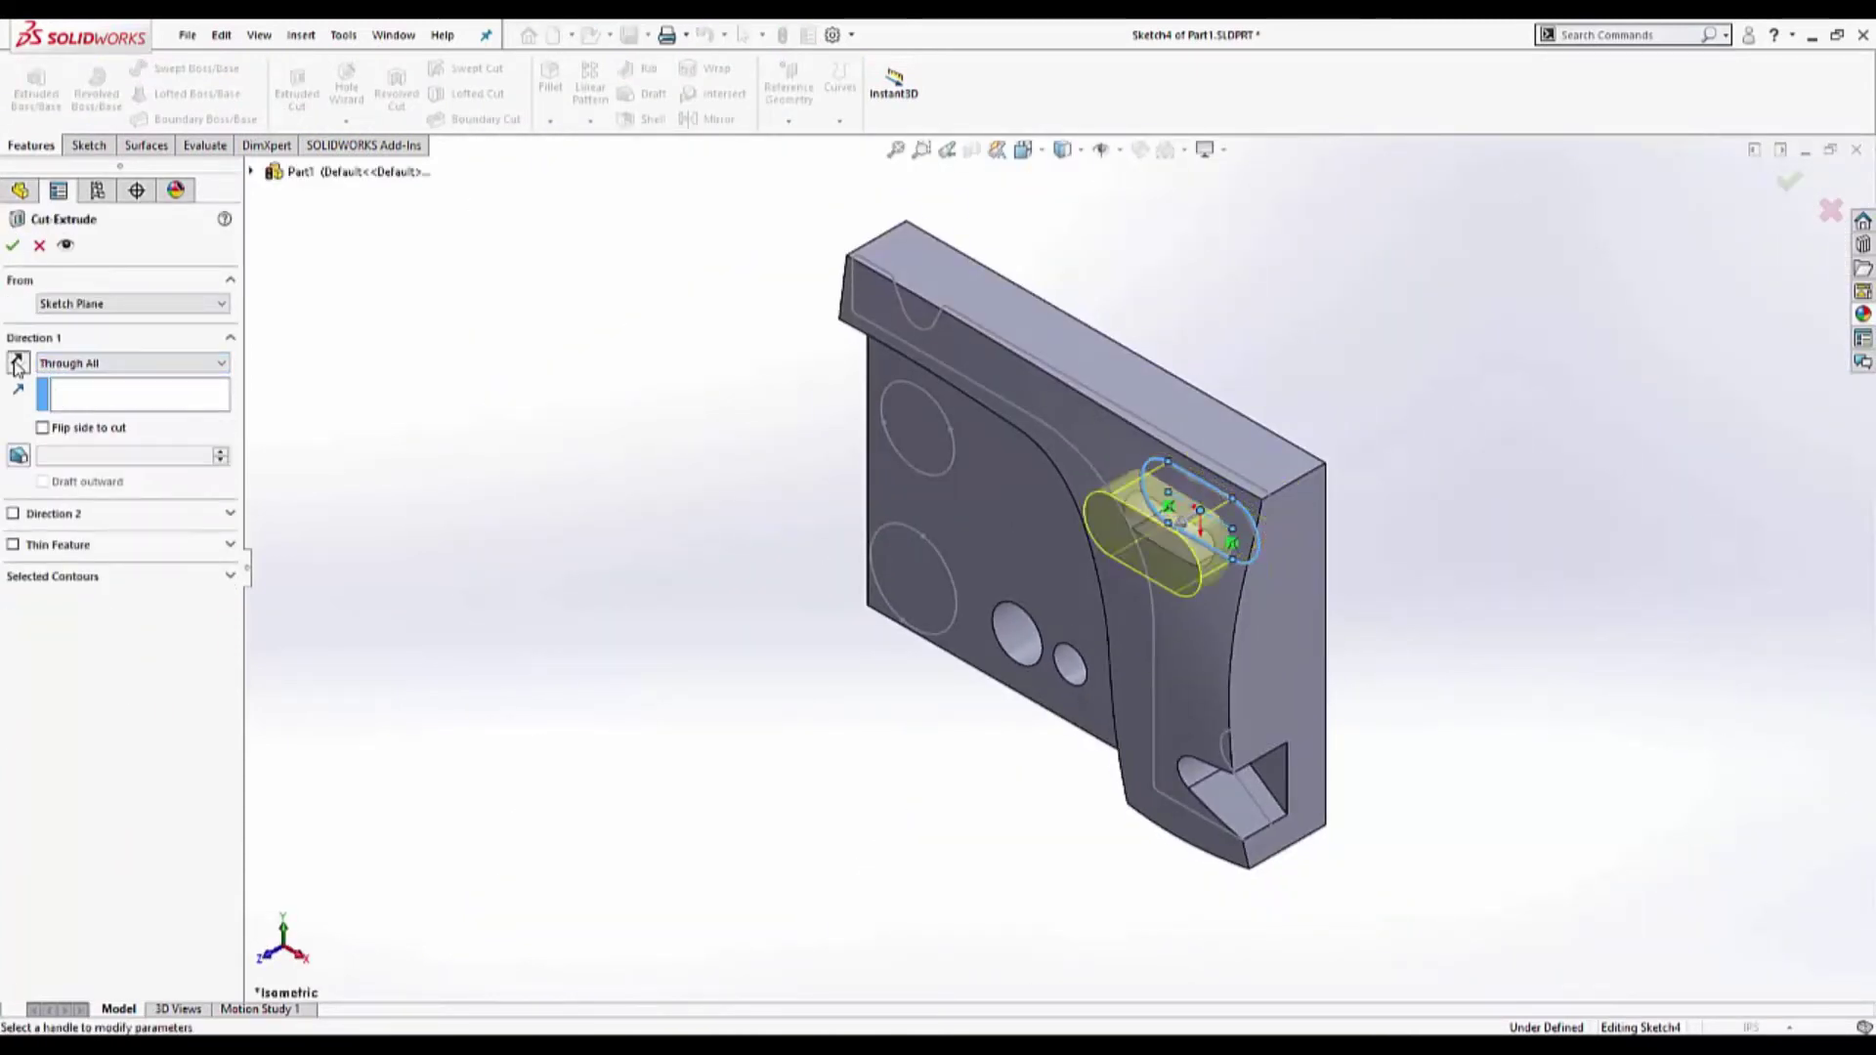
click(12, 246)
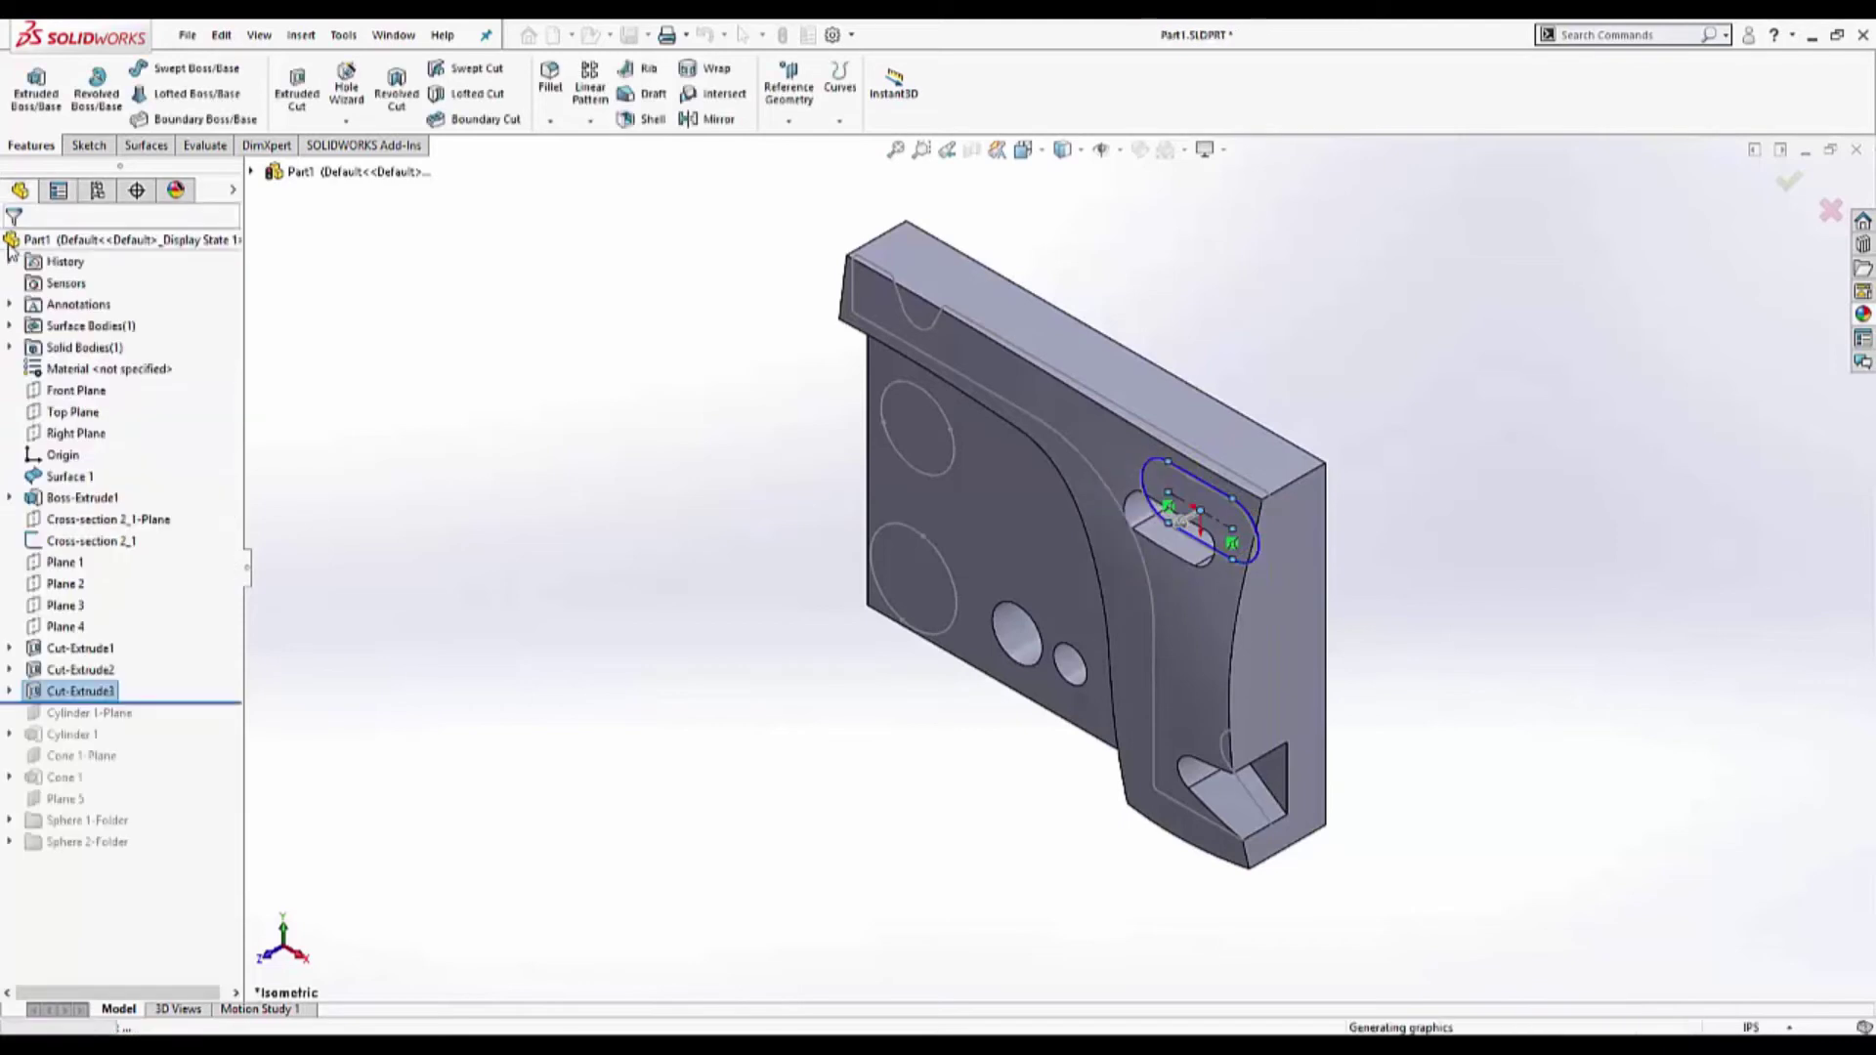
key(ctrl+s)
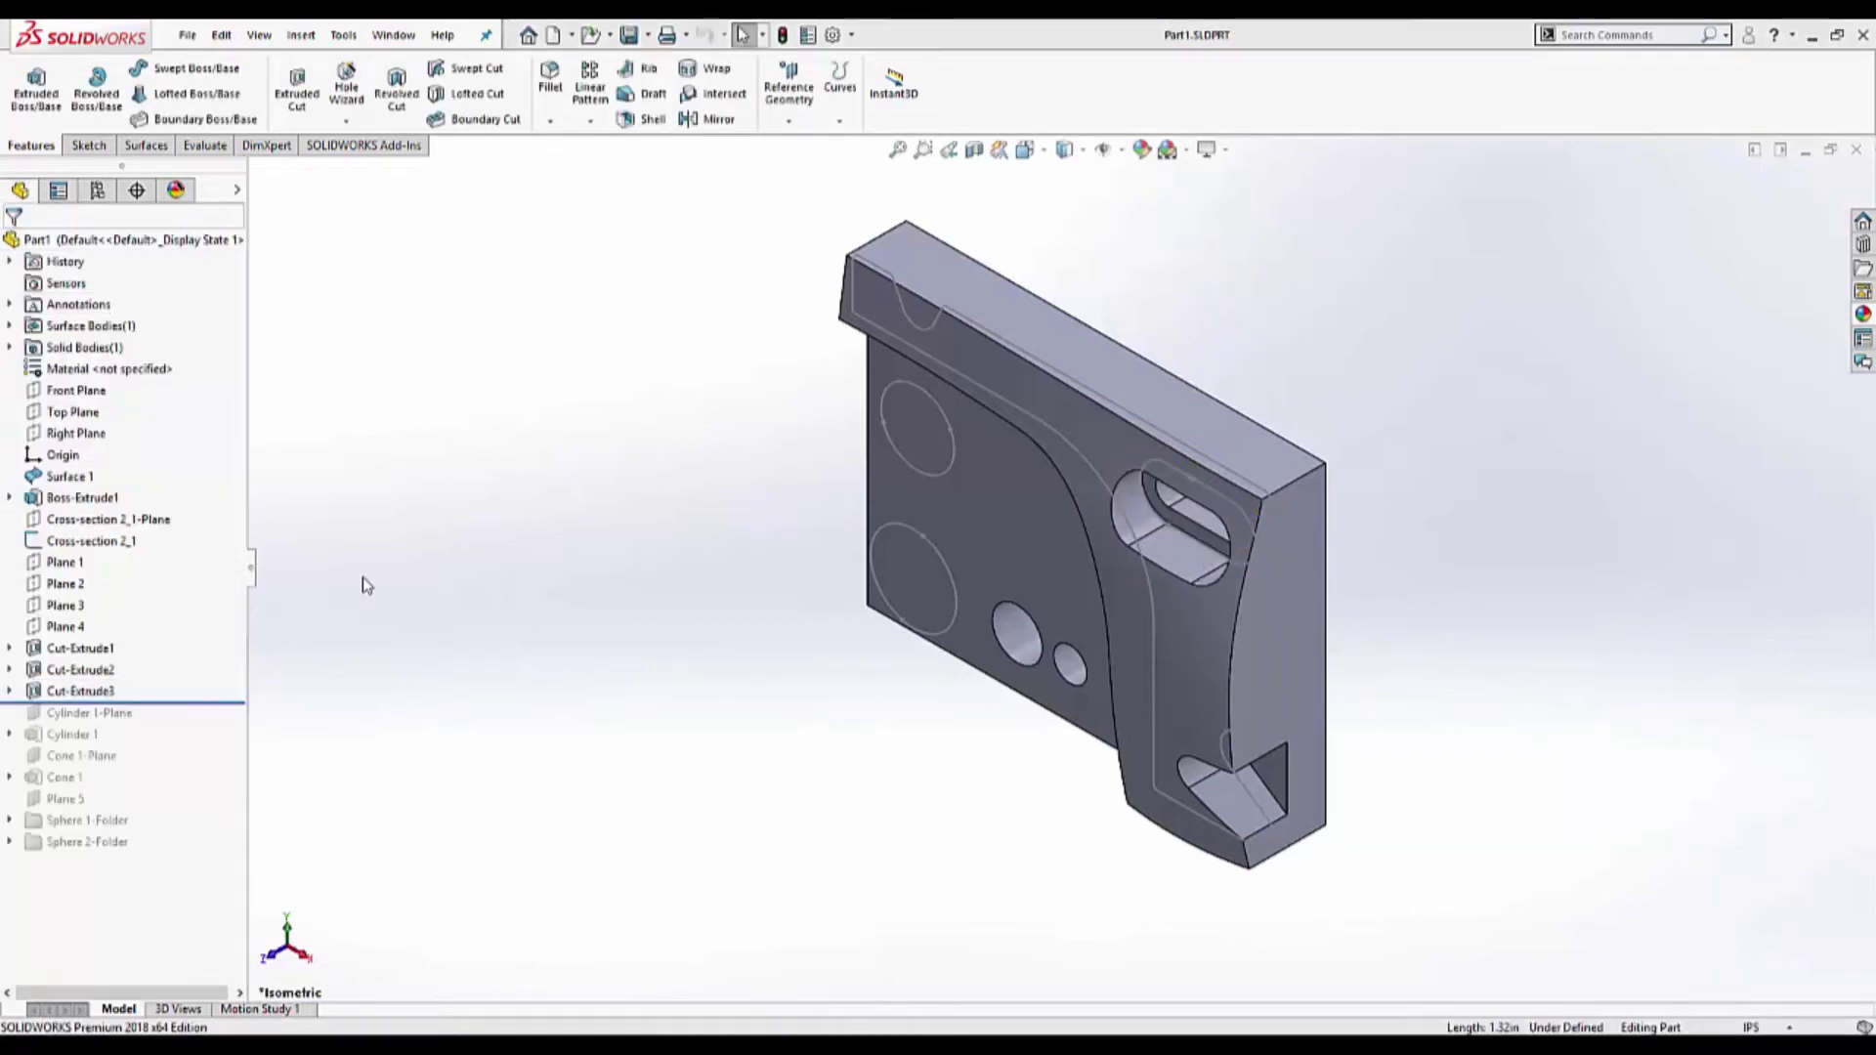
- On Plane 4, draw lines along the arch's left and right slopes plus a horizontal base line
right_click(88, 628)
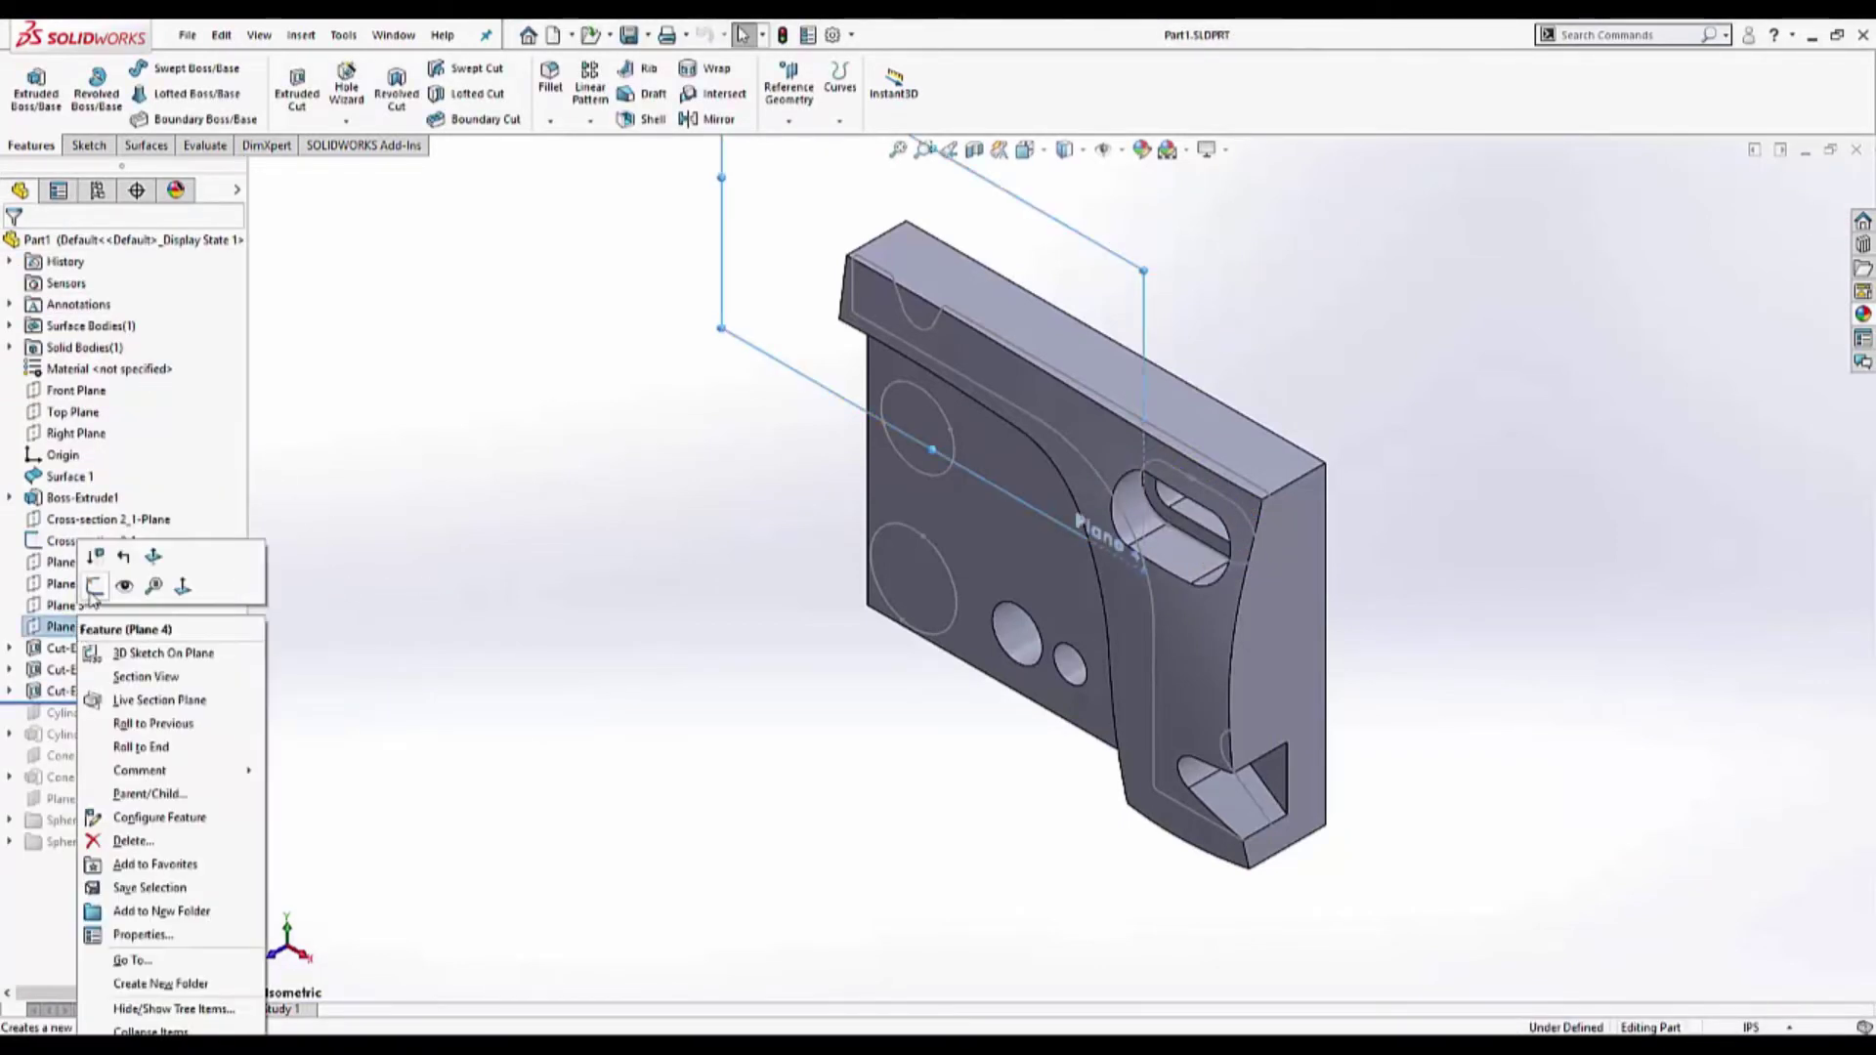
click(94, 586)
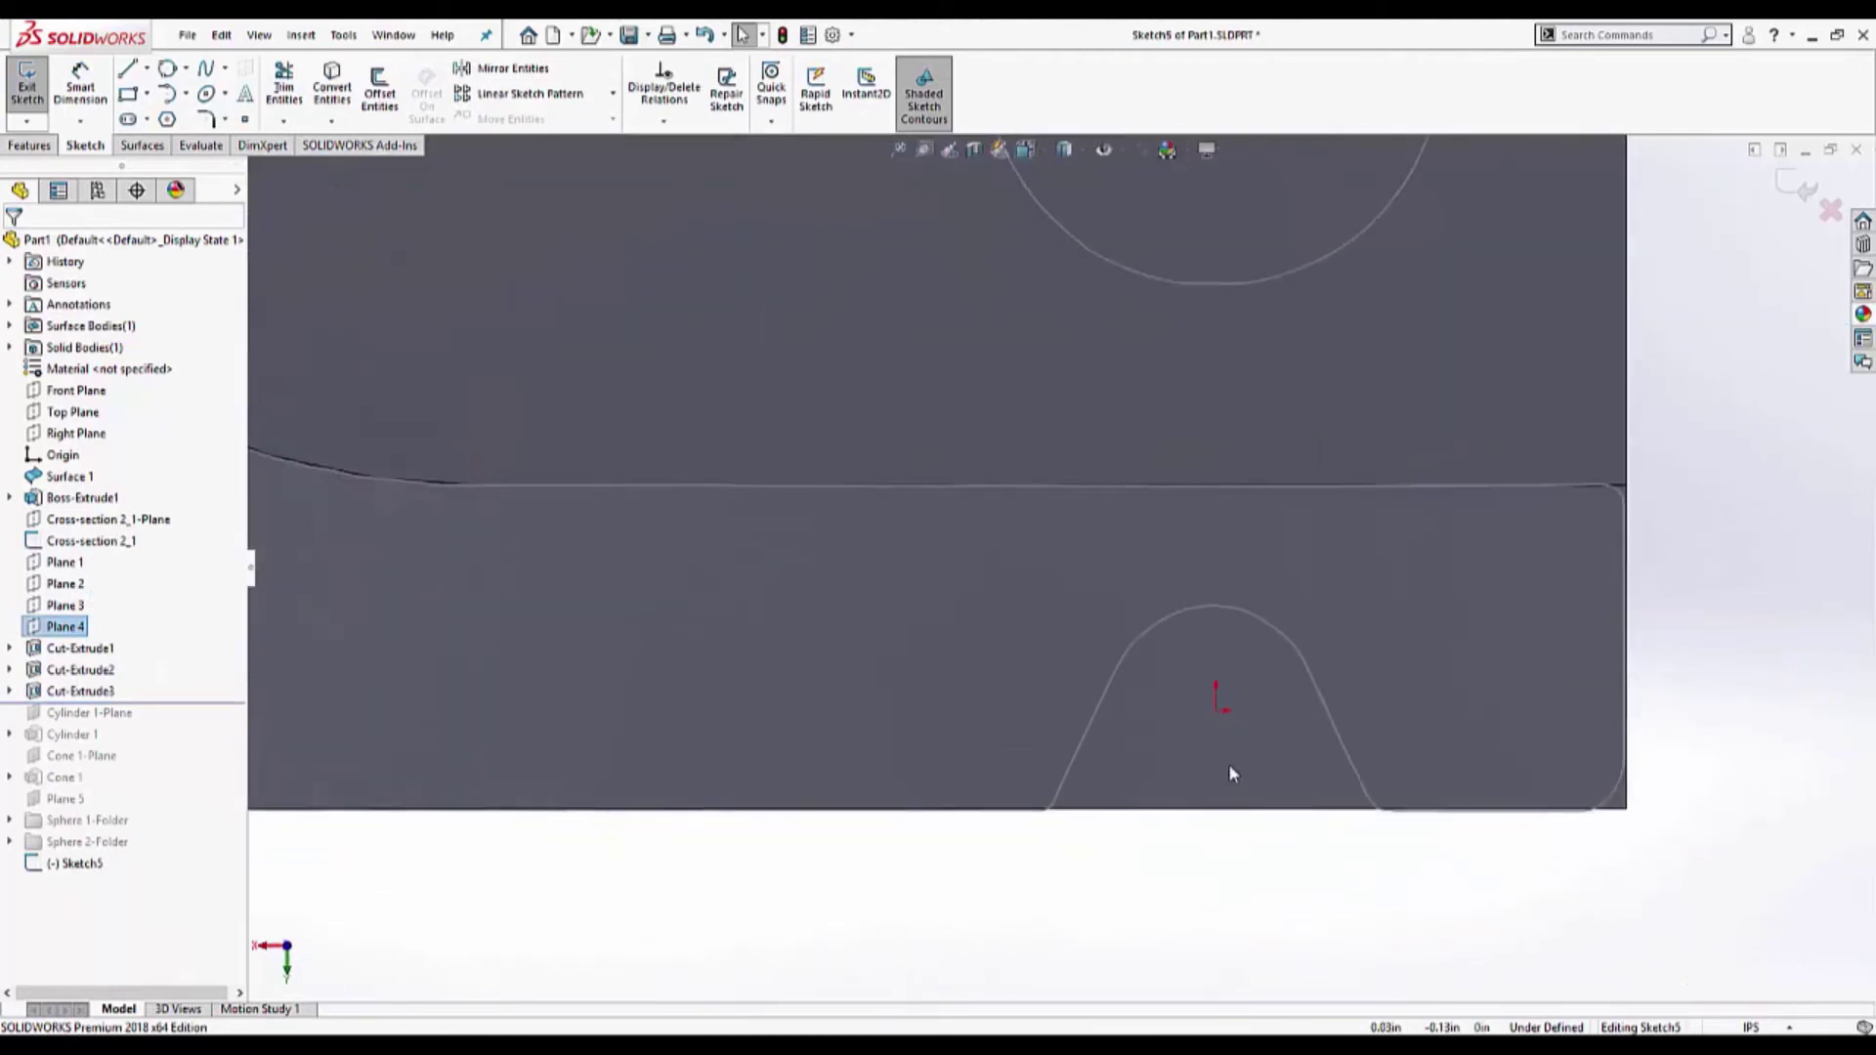
click(128, 71)
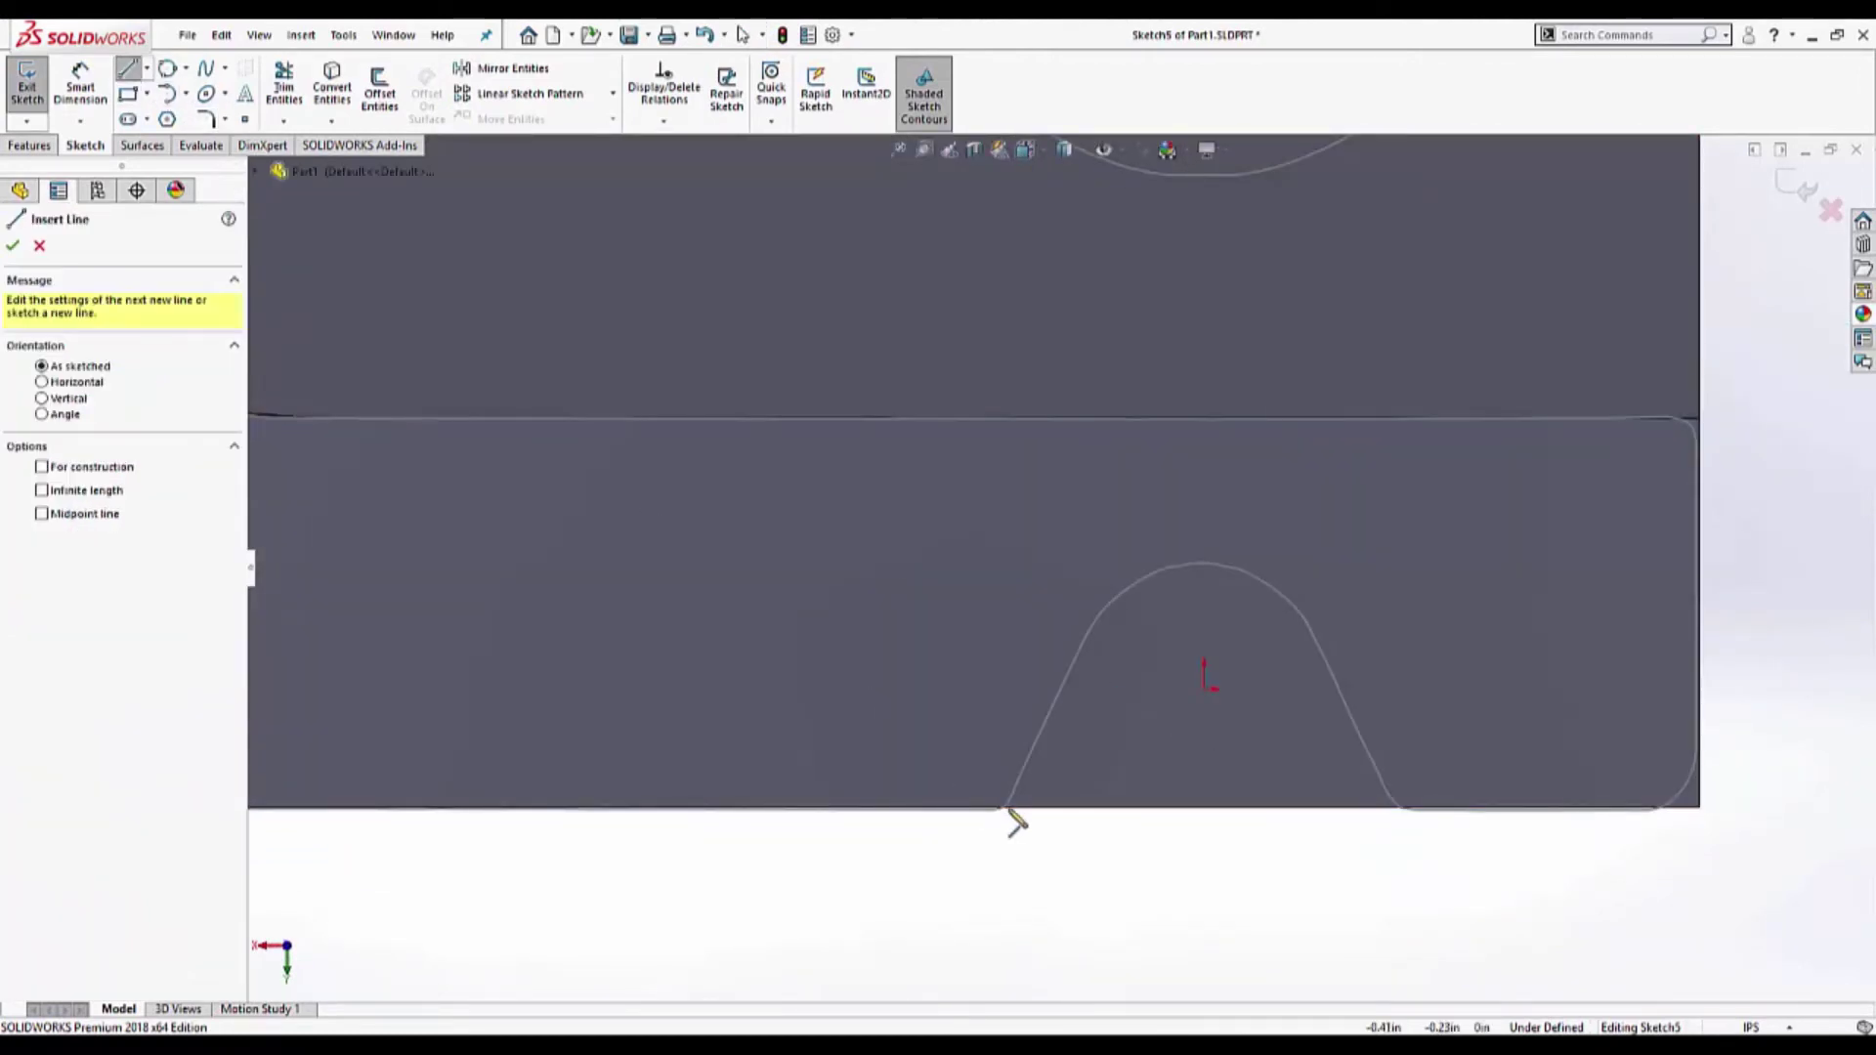
click(1054, 751)
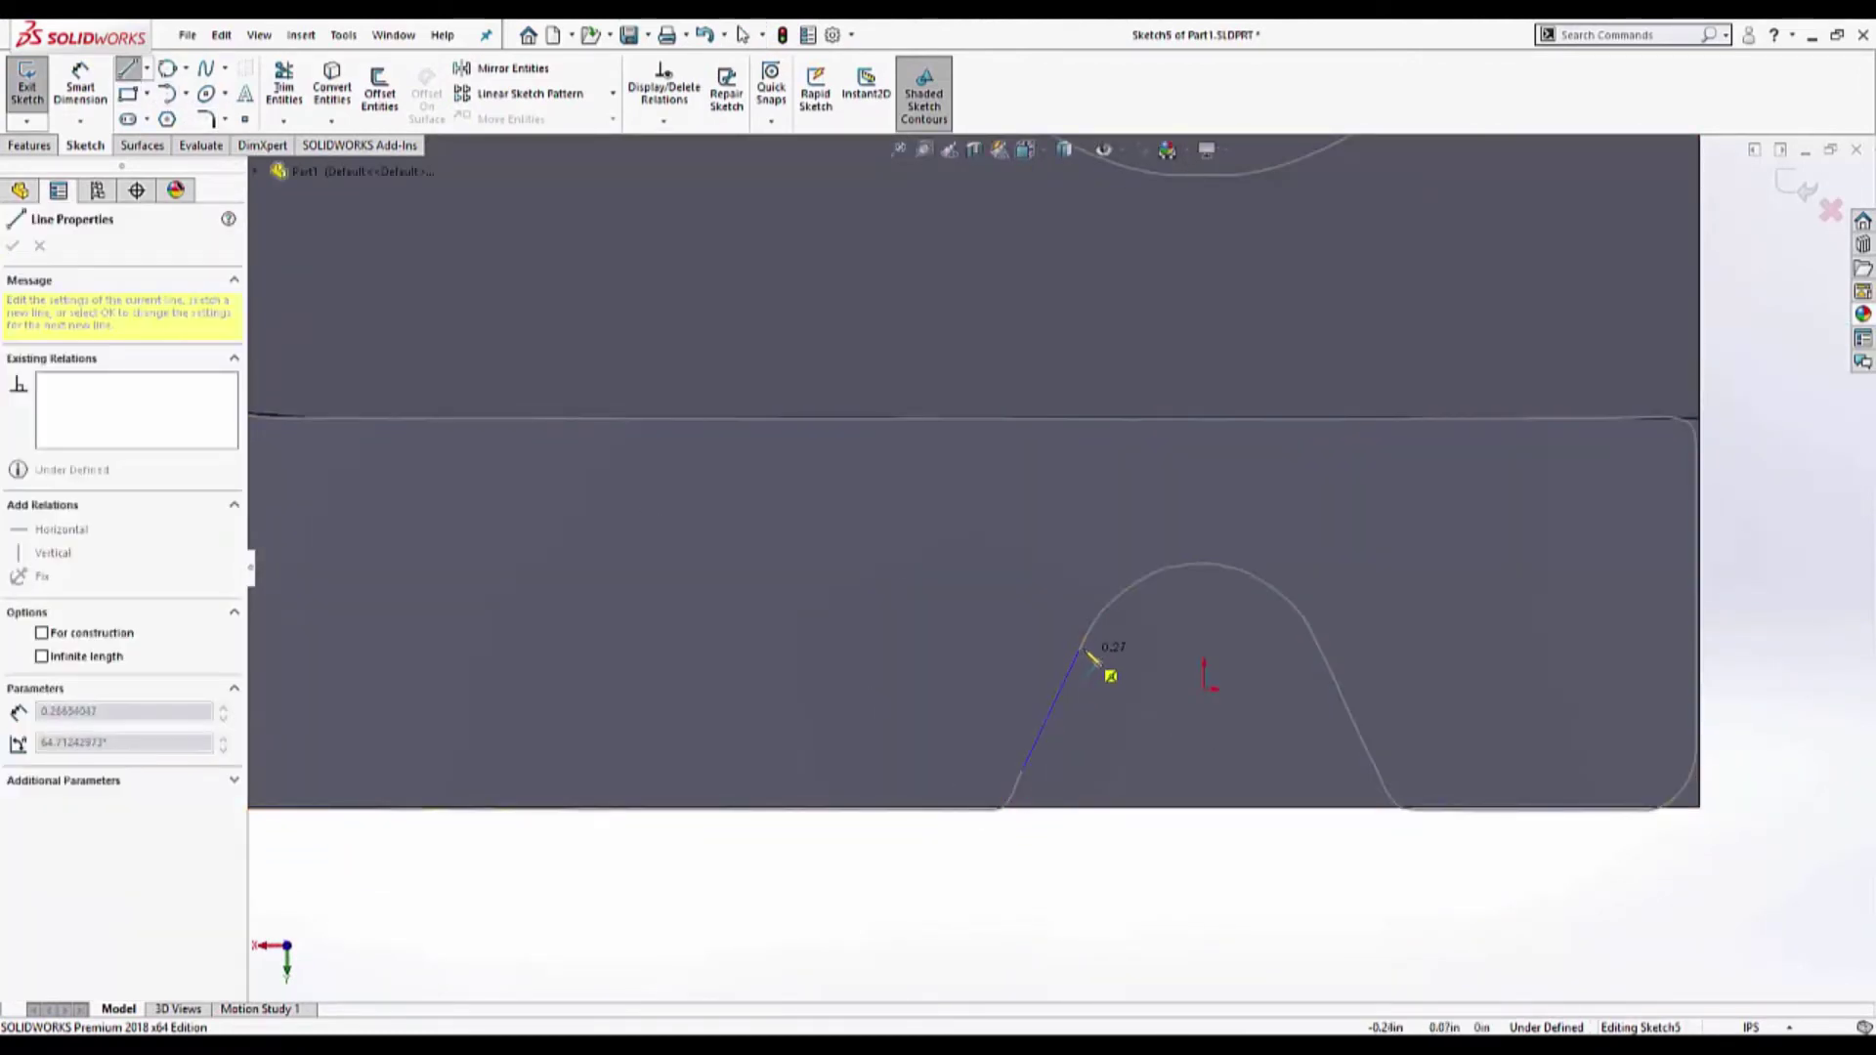
click(1073, 633)
key(Escape)
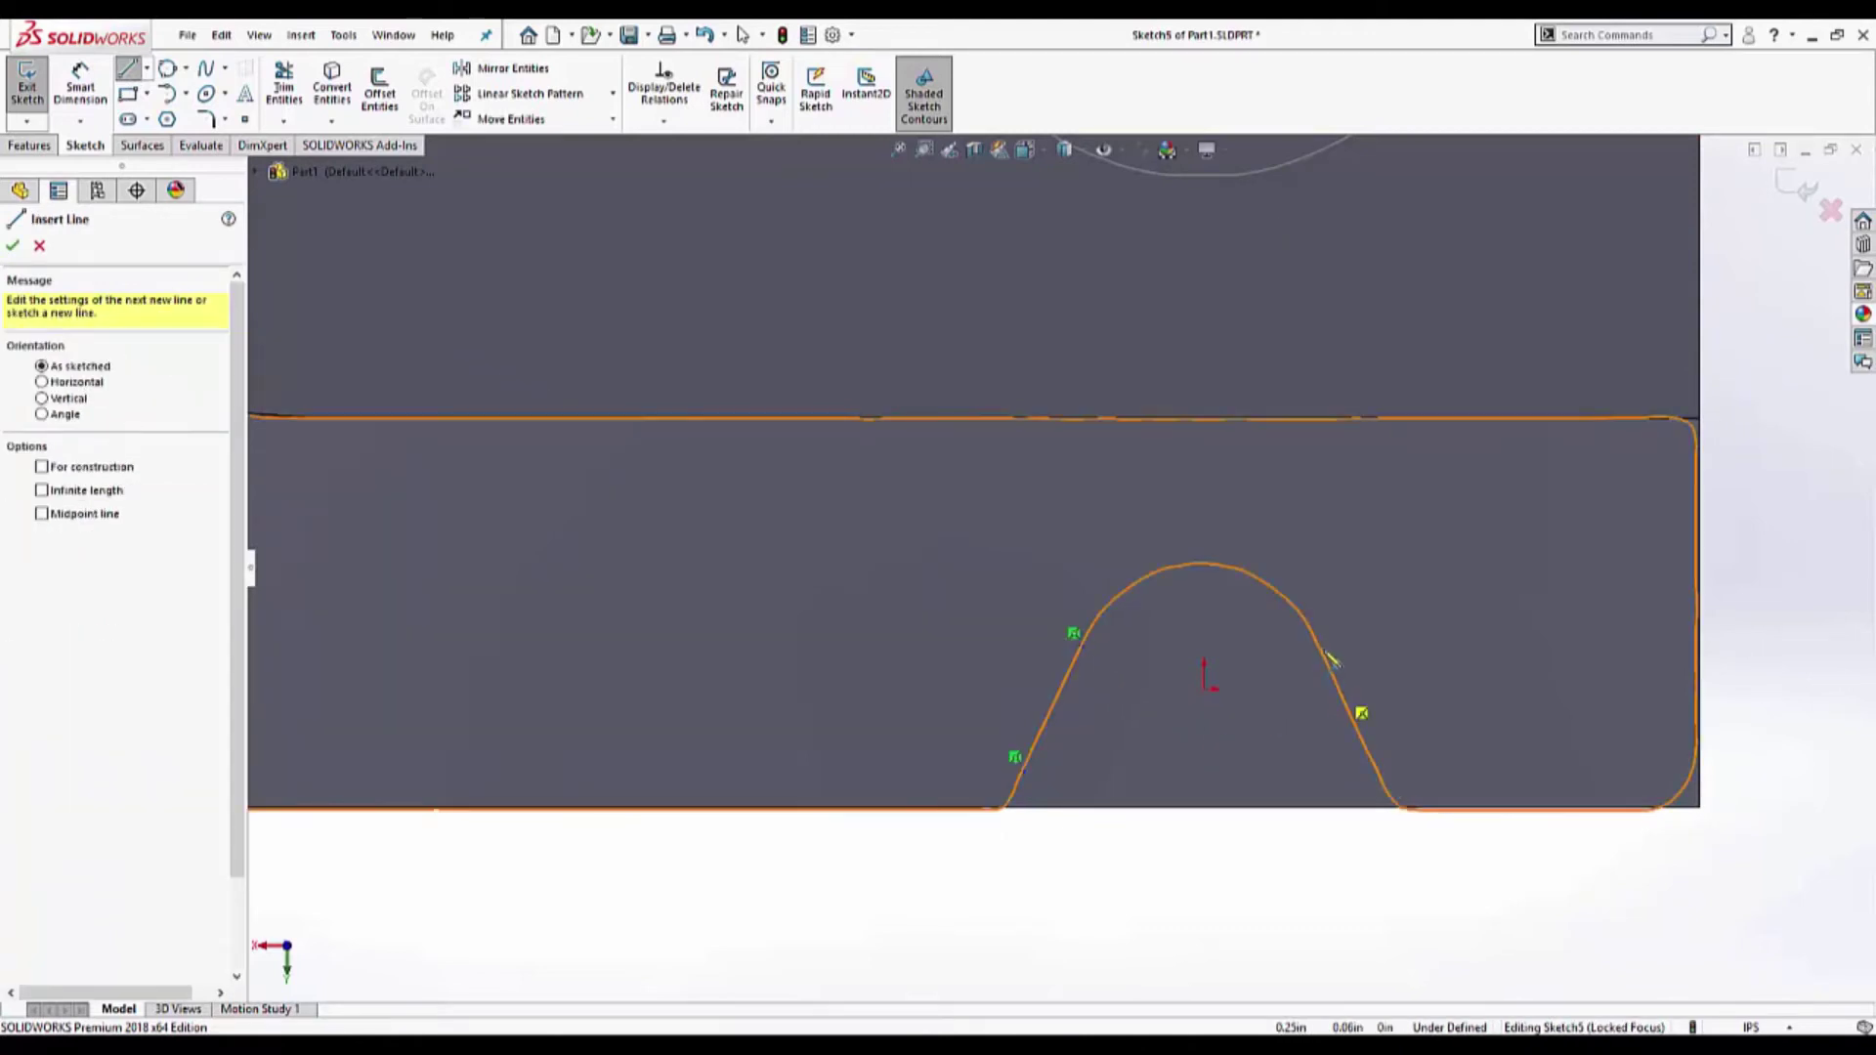
click(1326, 656)
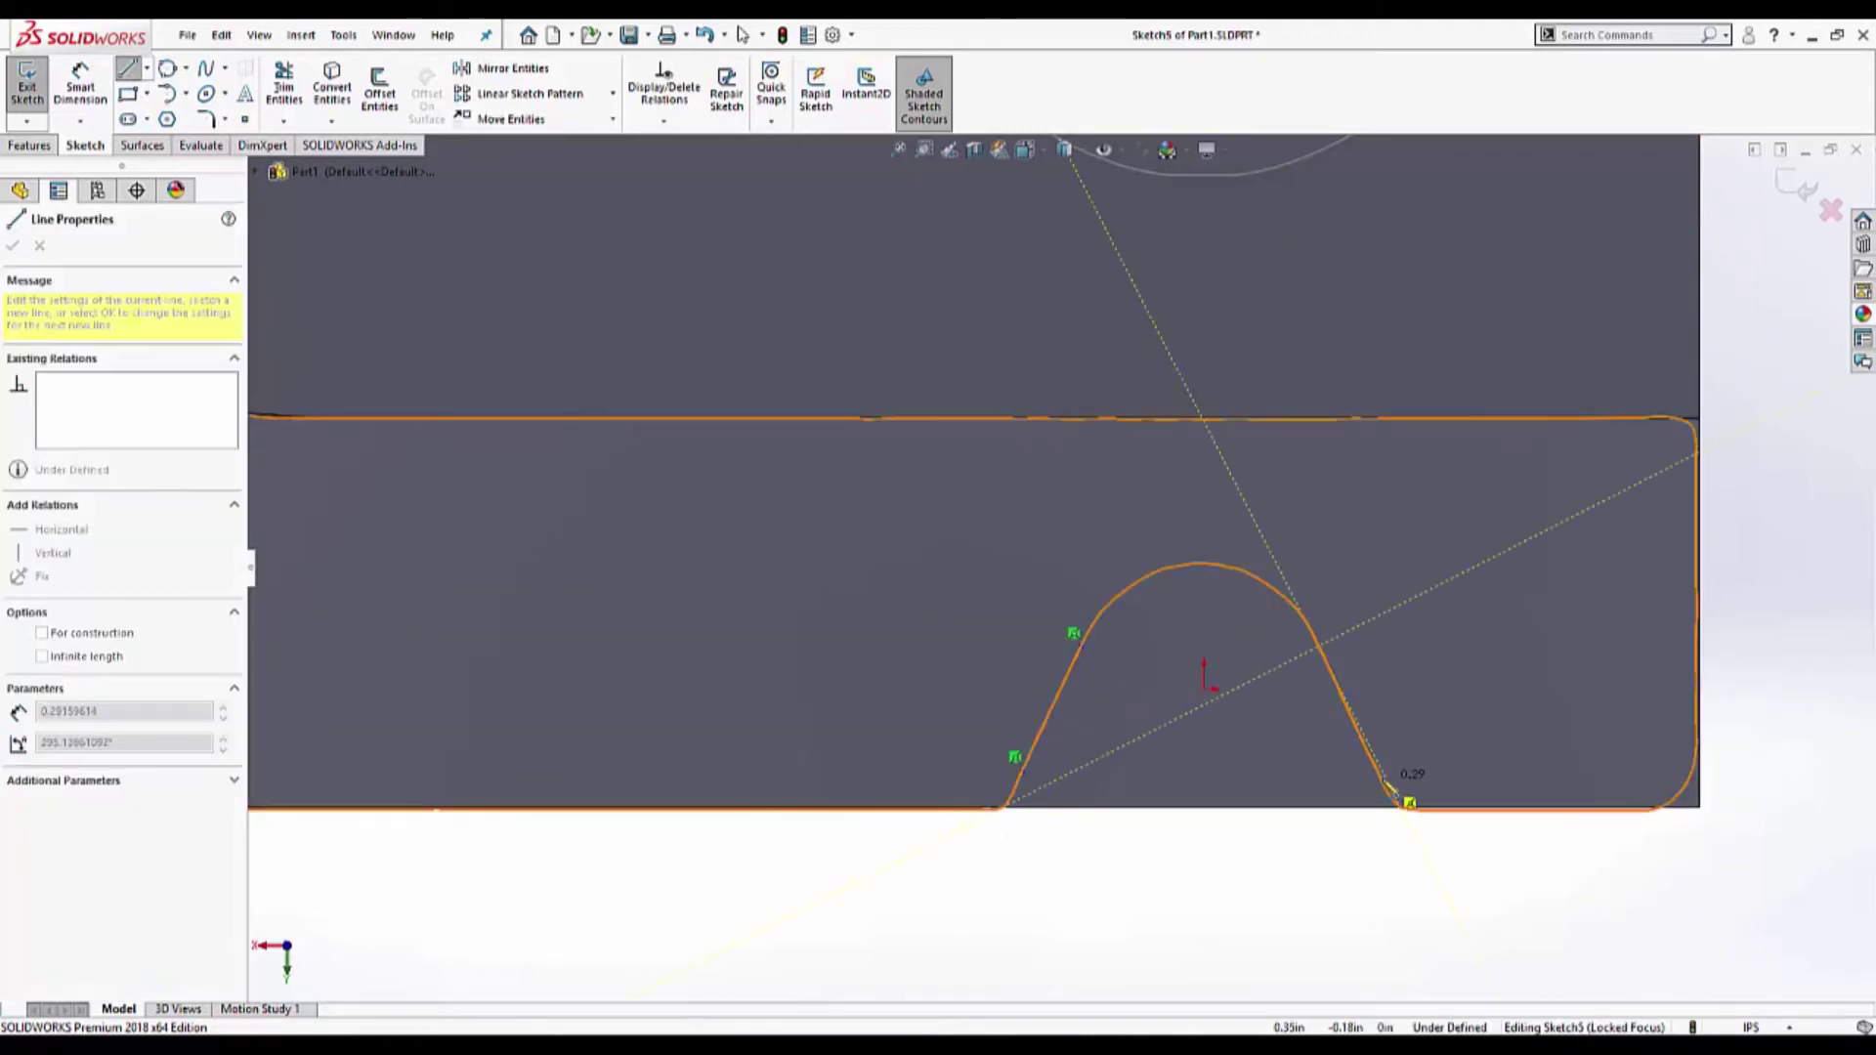
click(1393, 779)
key(Escape)
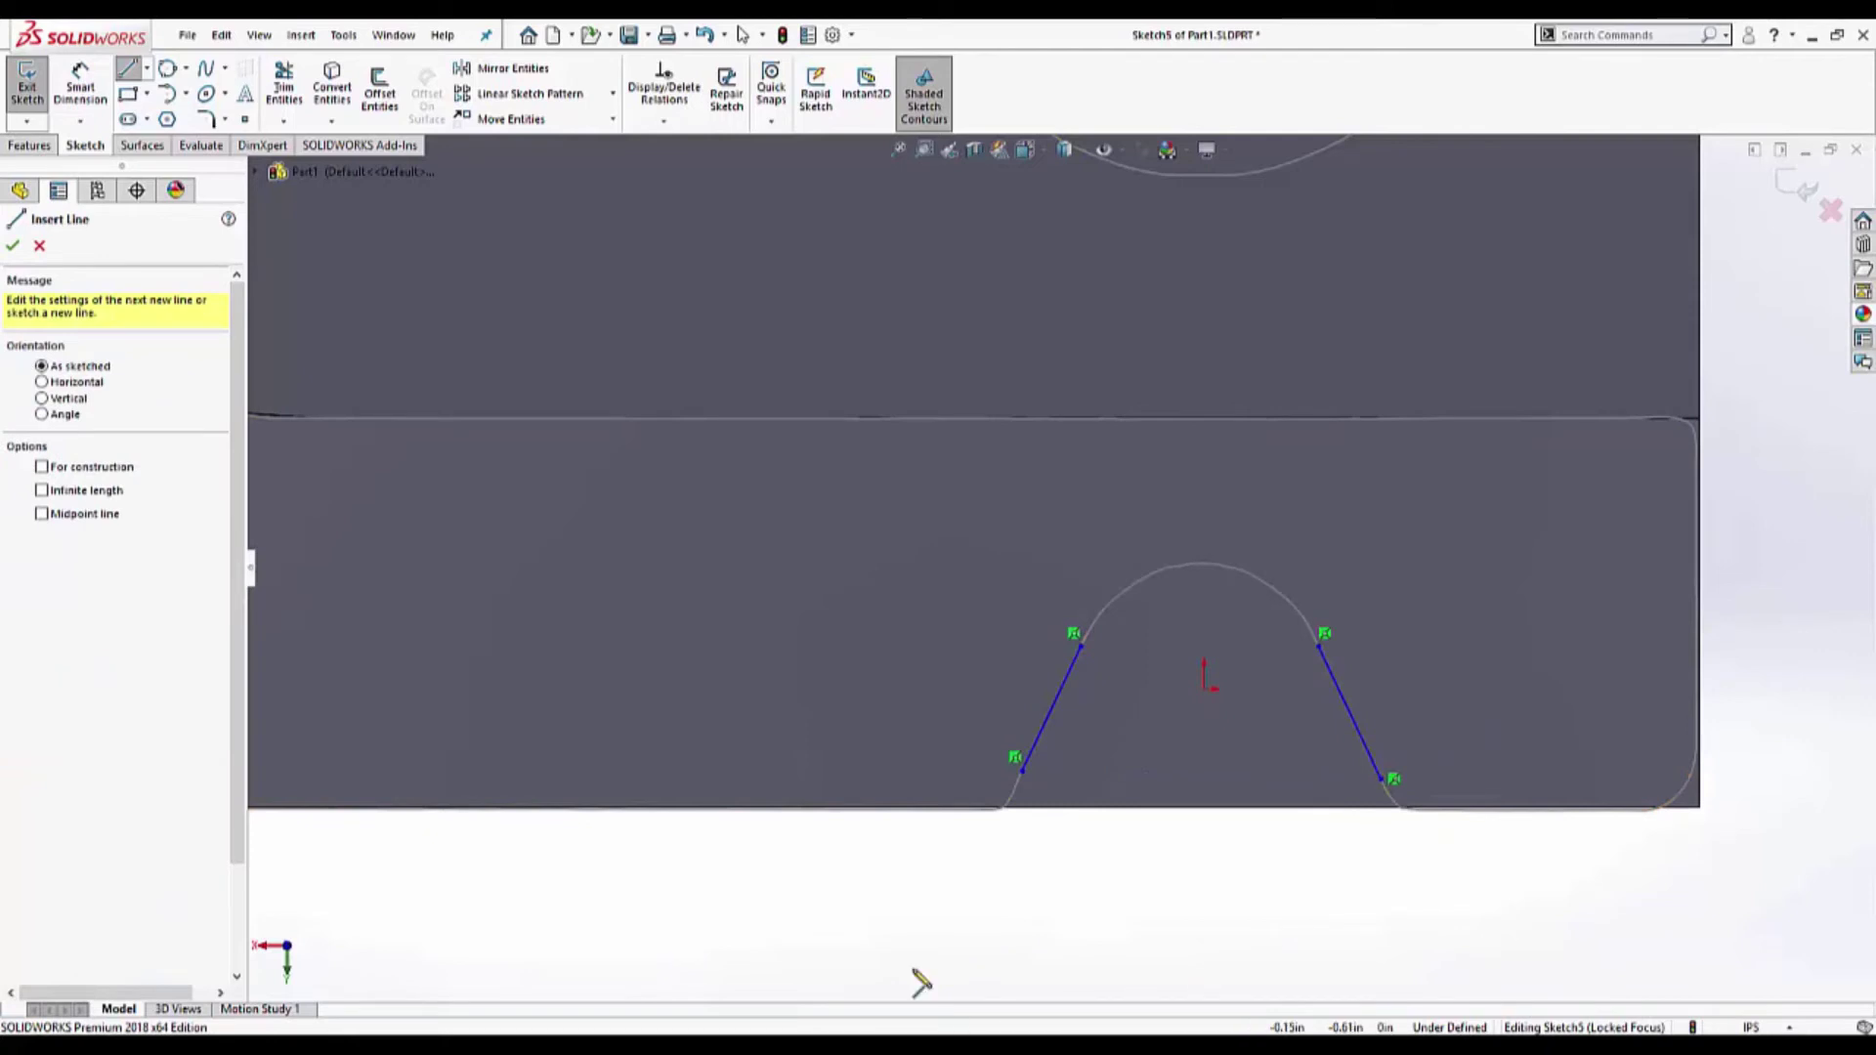
click(894, 917)
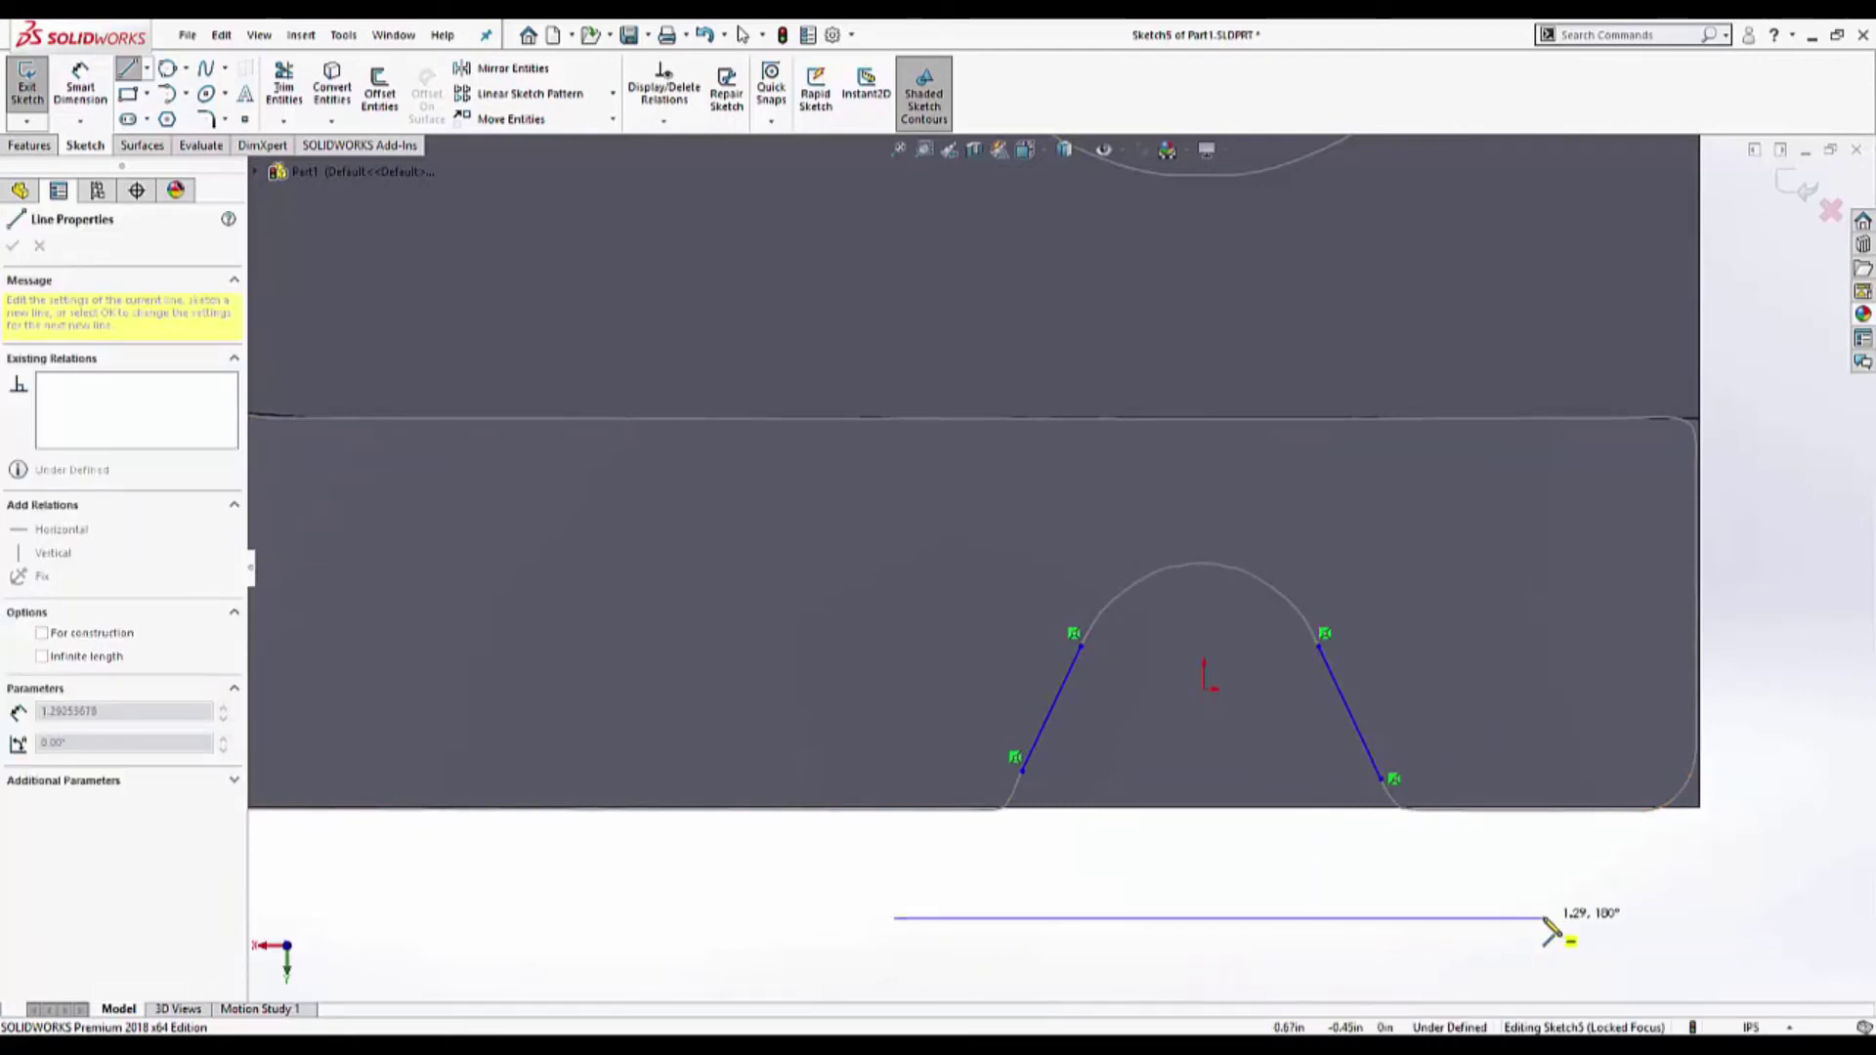
click(1543, 917)
key(Escape)
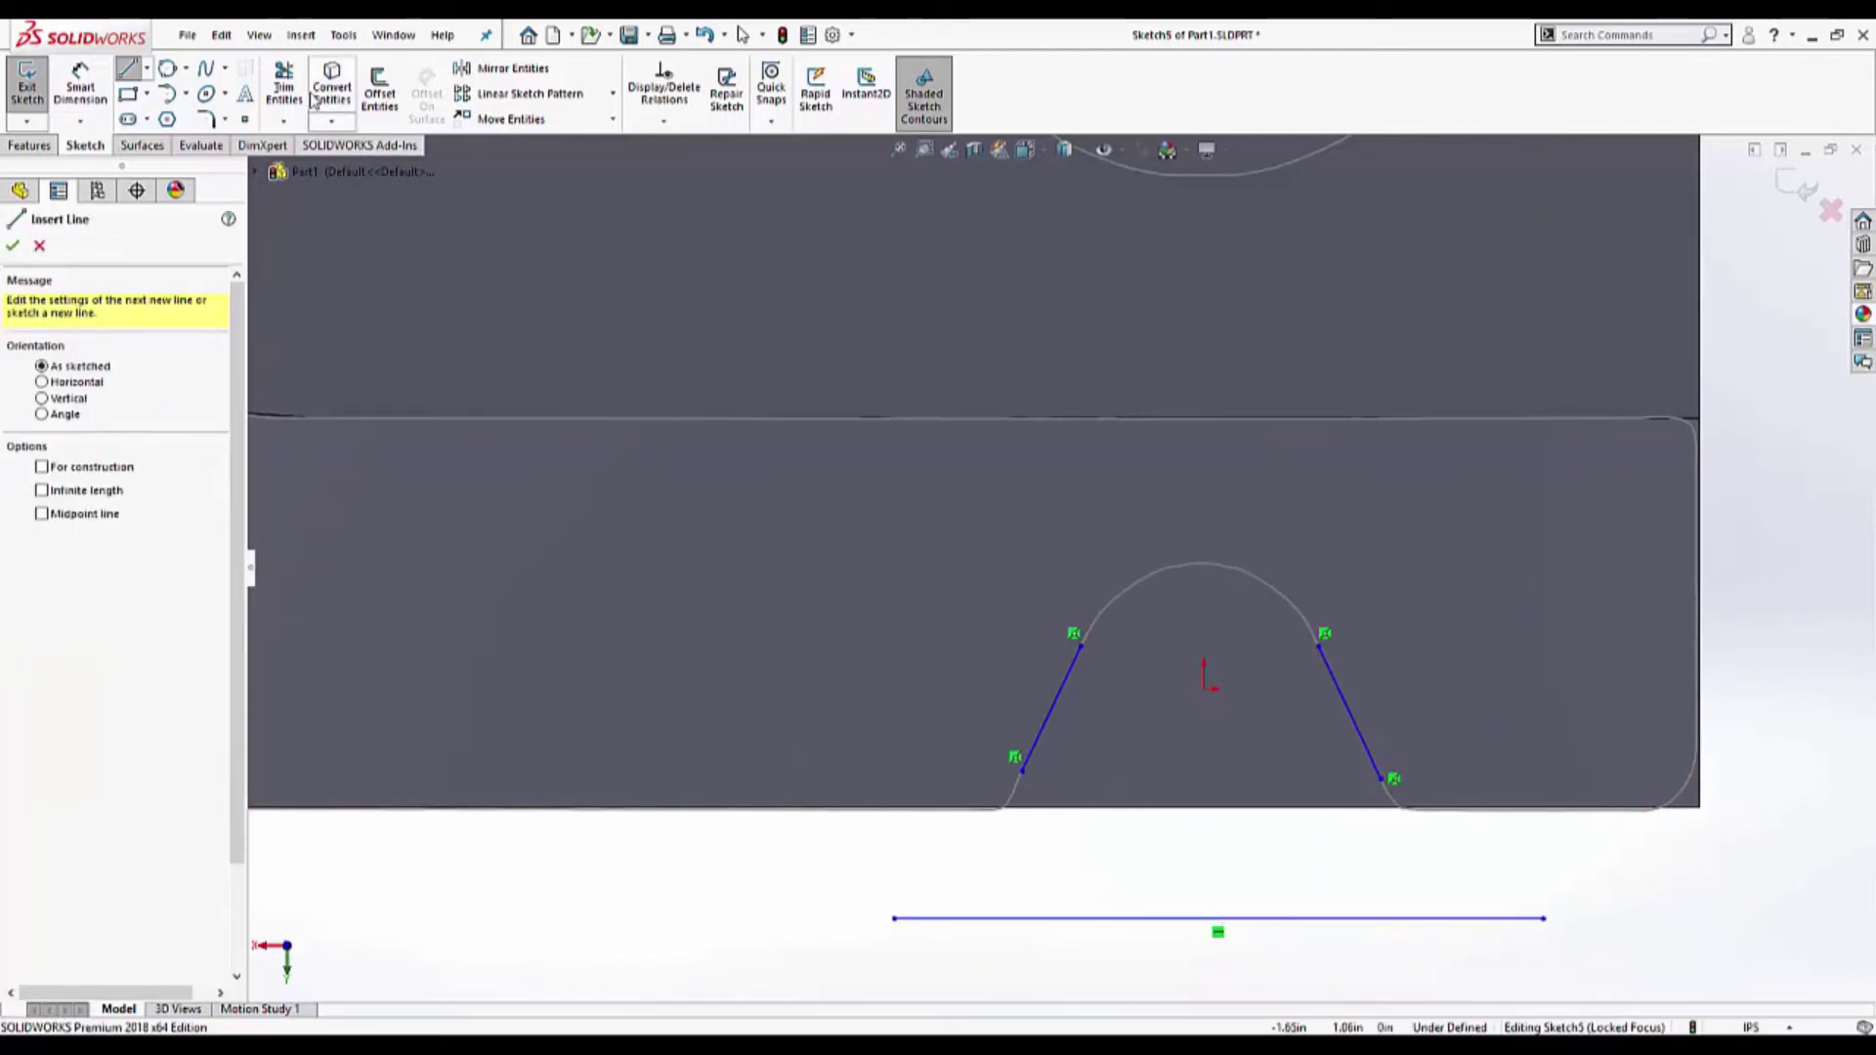
- Corner-trim the slopes to the base line and to each other, forming a closed triangle
click(284, 88)
click(1050, 708)
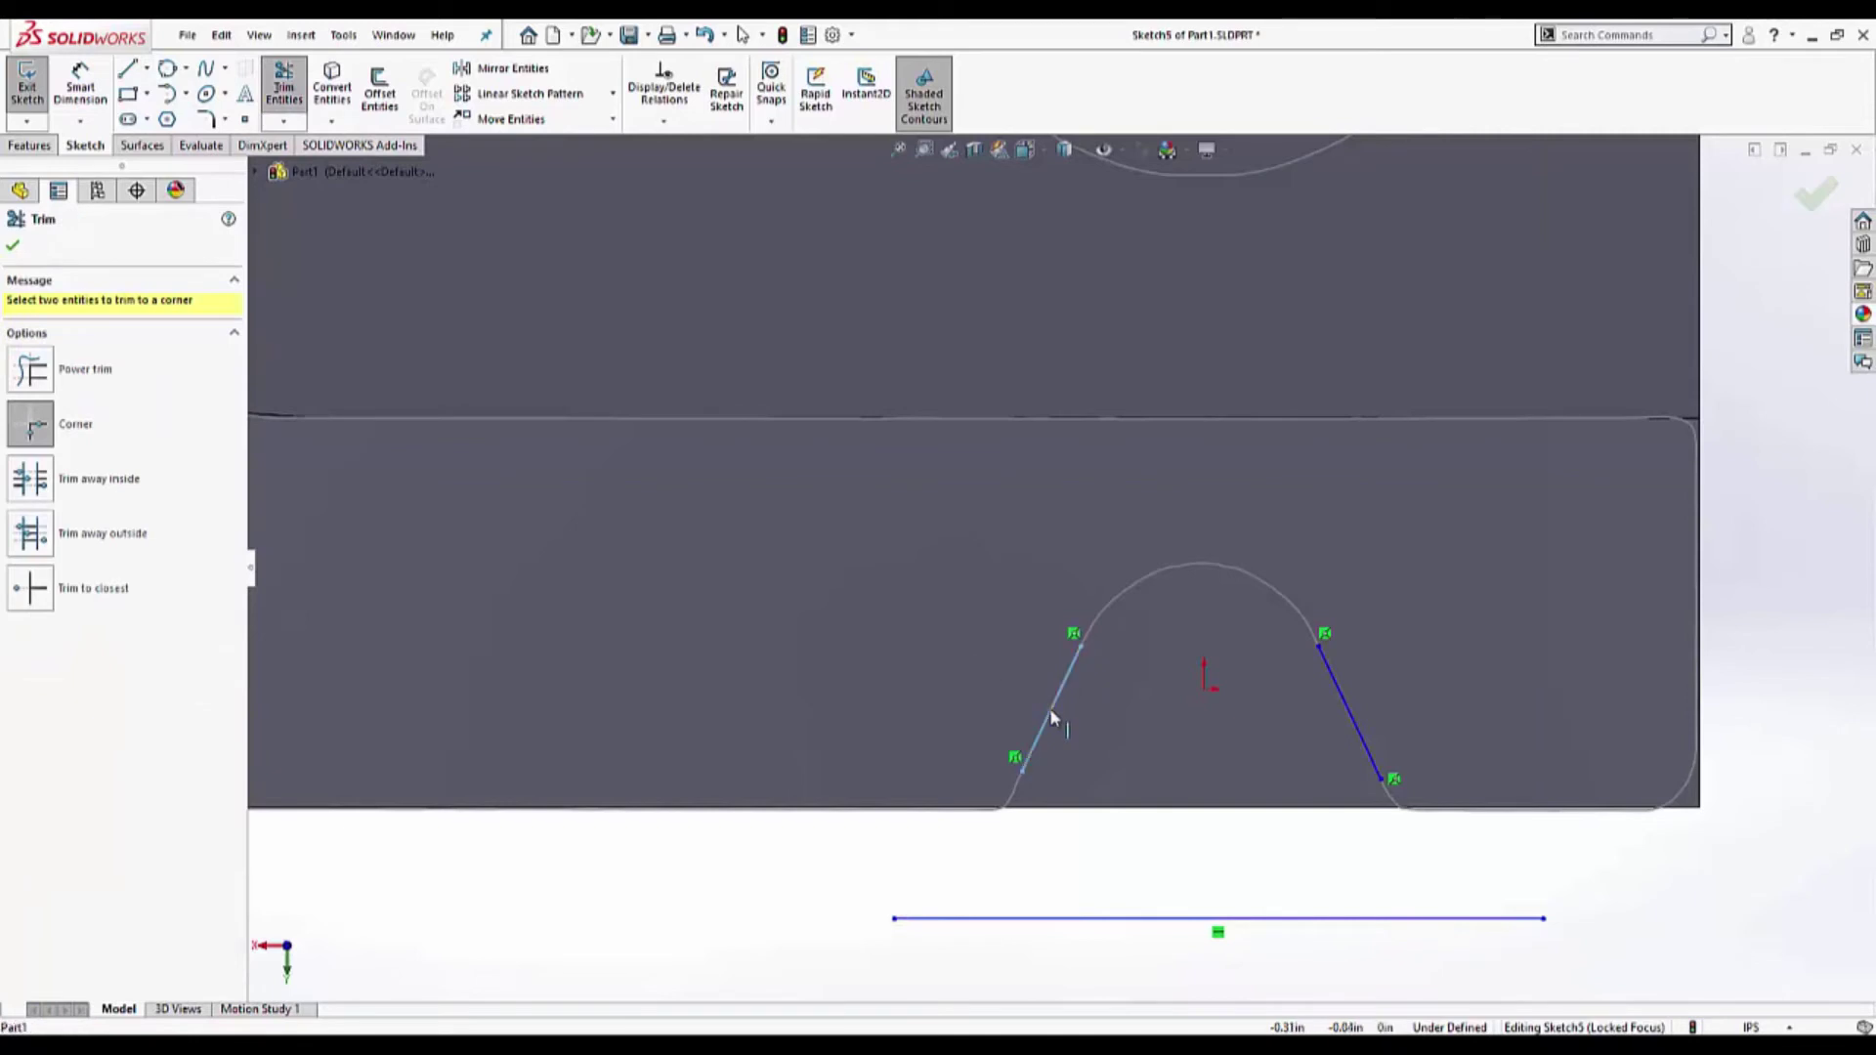
click(998, 920)
click(1351, 716)
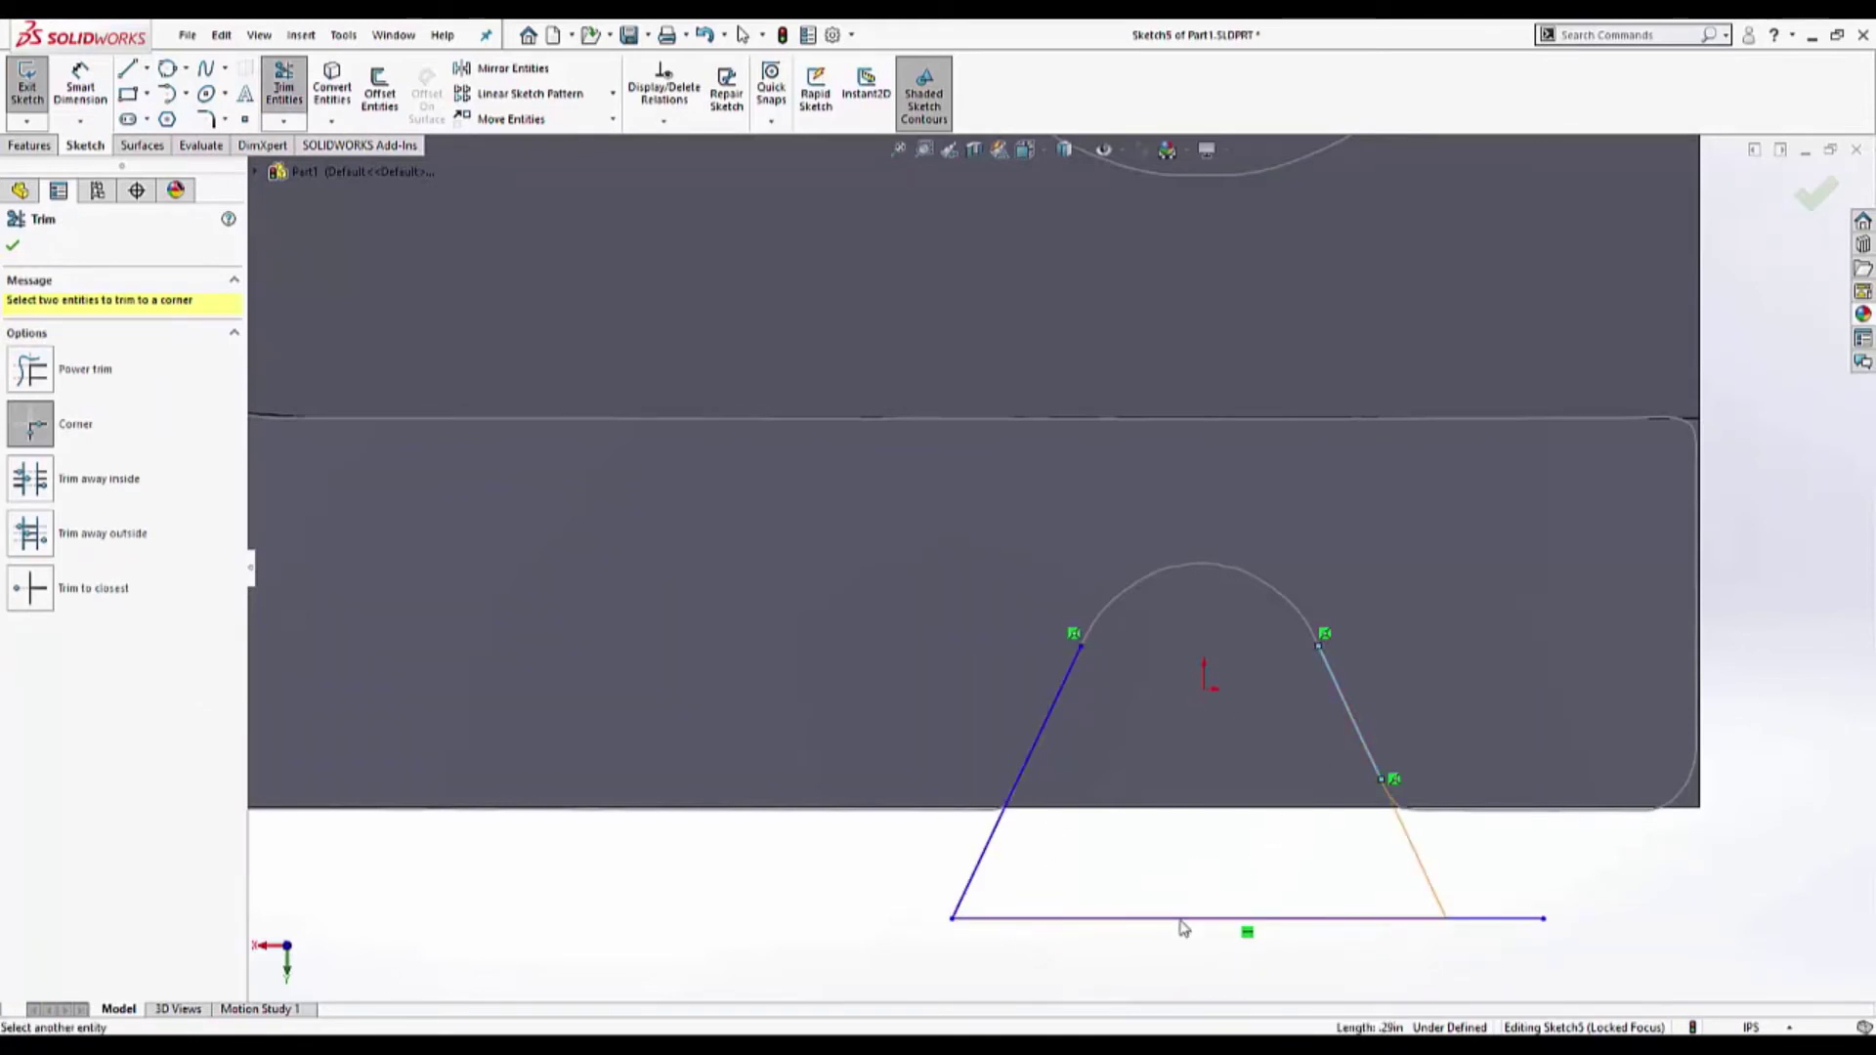
click(1181, 921)
click(1068, 679)
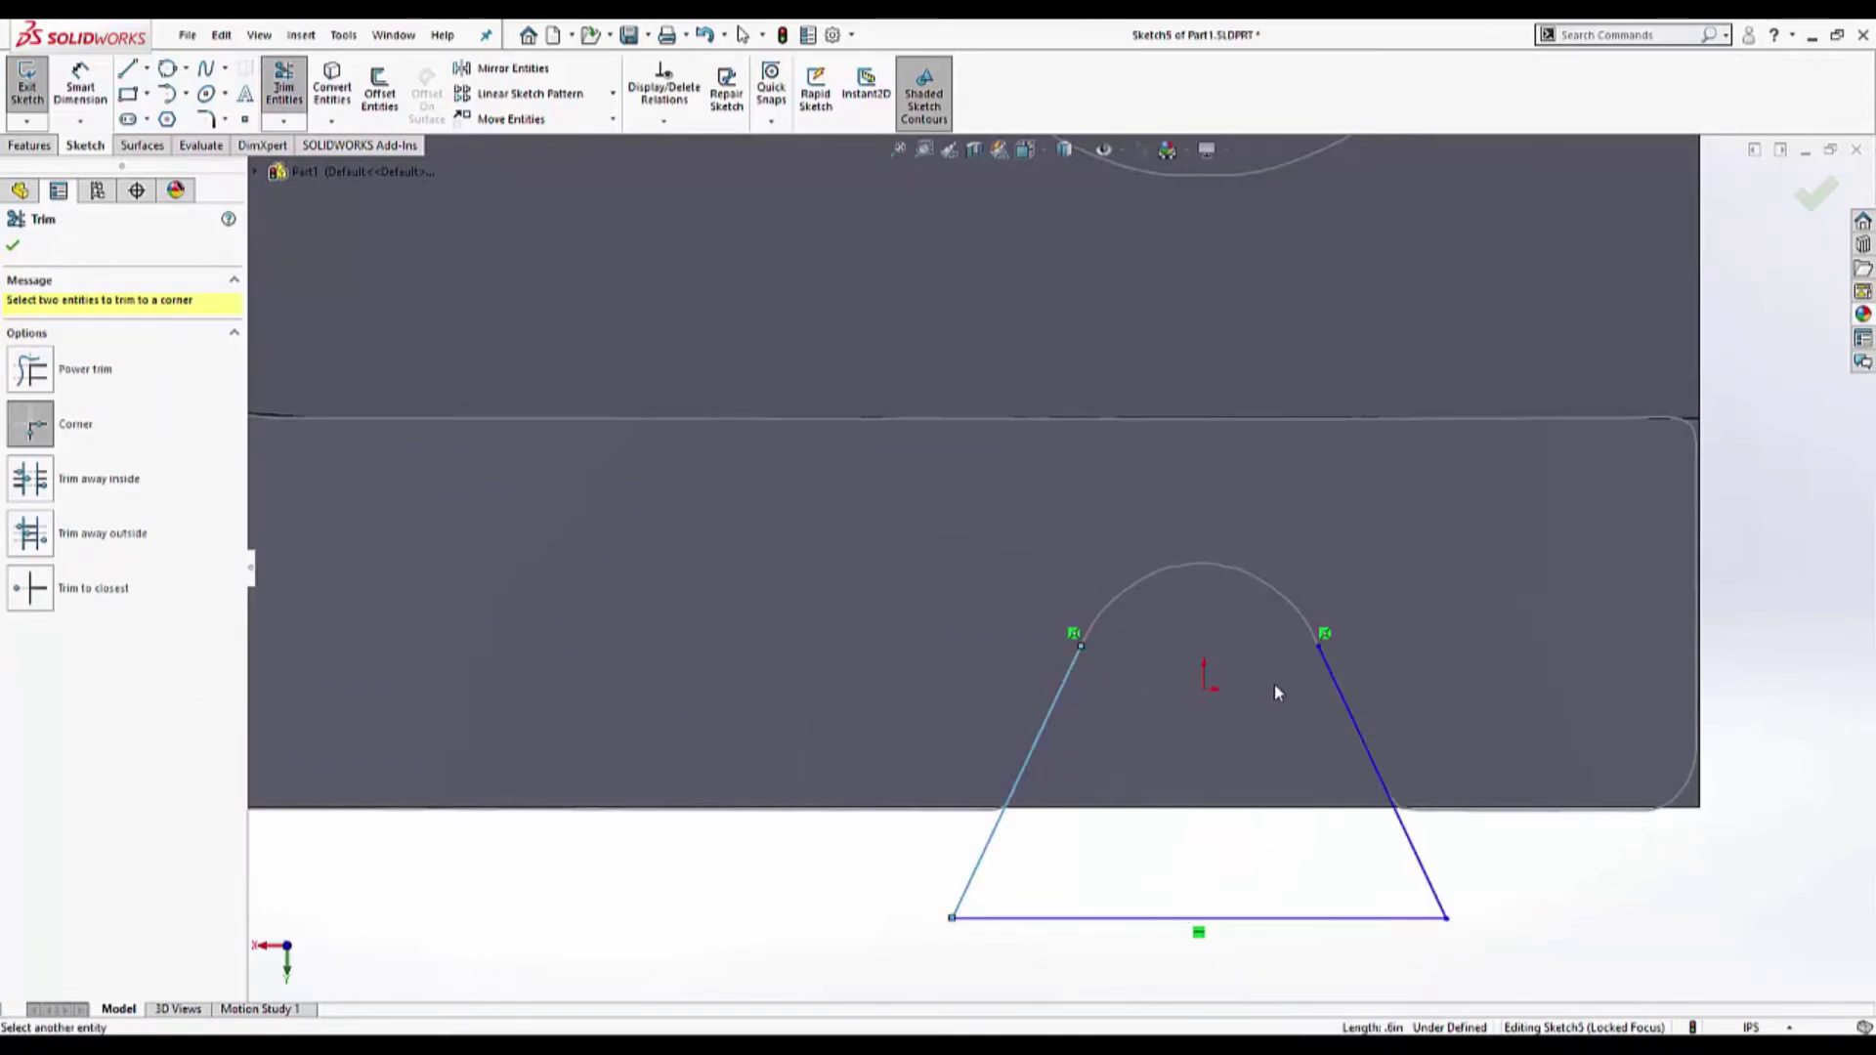
click(1338, 700)
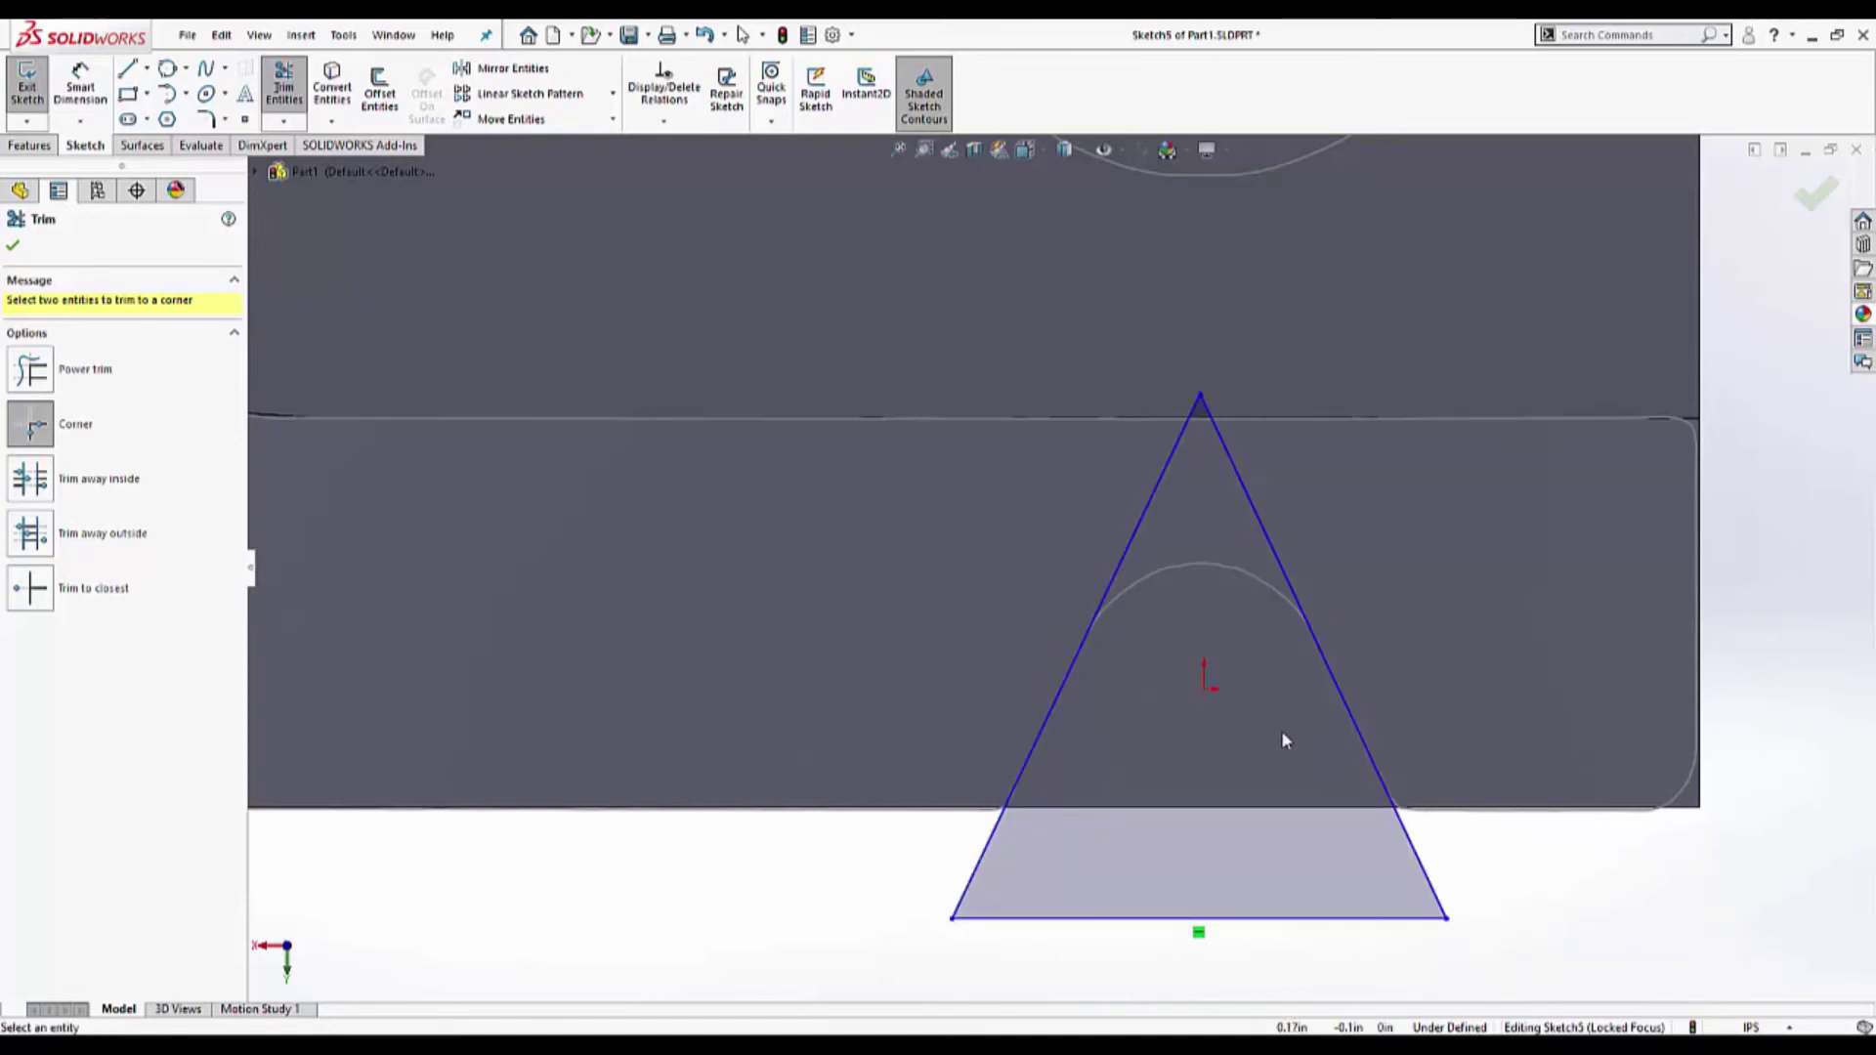
- Fillet the triangle's apex between the two slope lines with radius 0.25 in
click(206, 118)
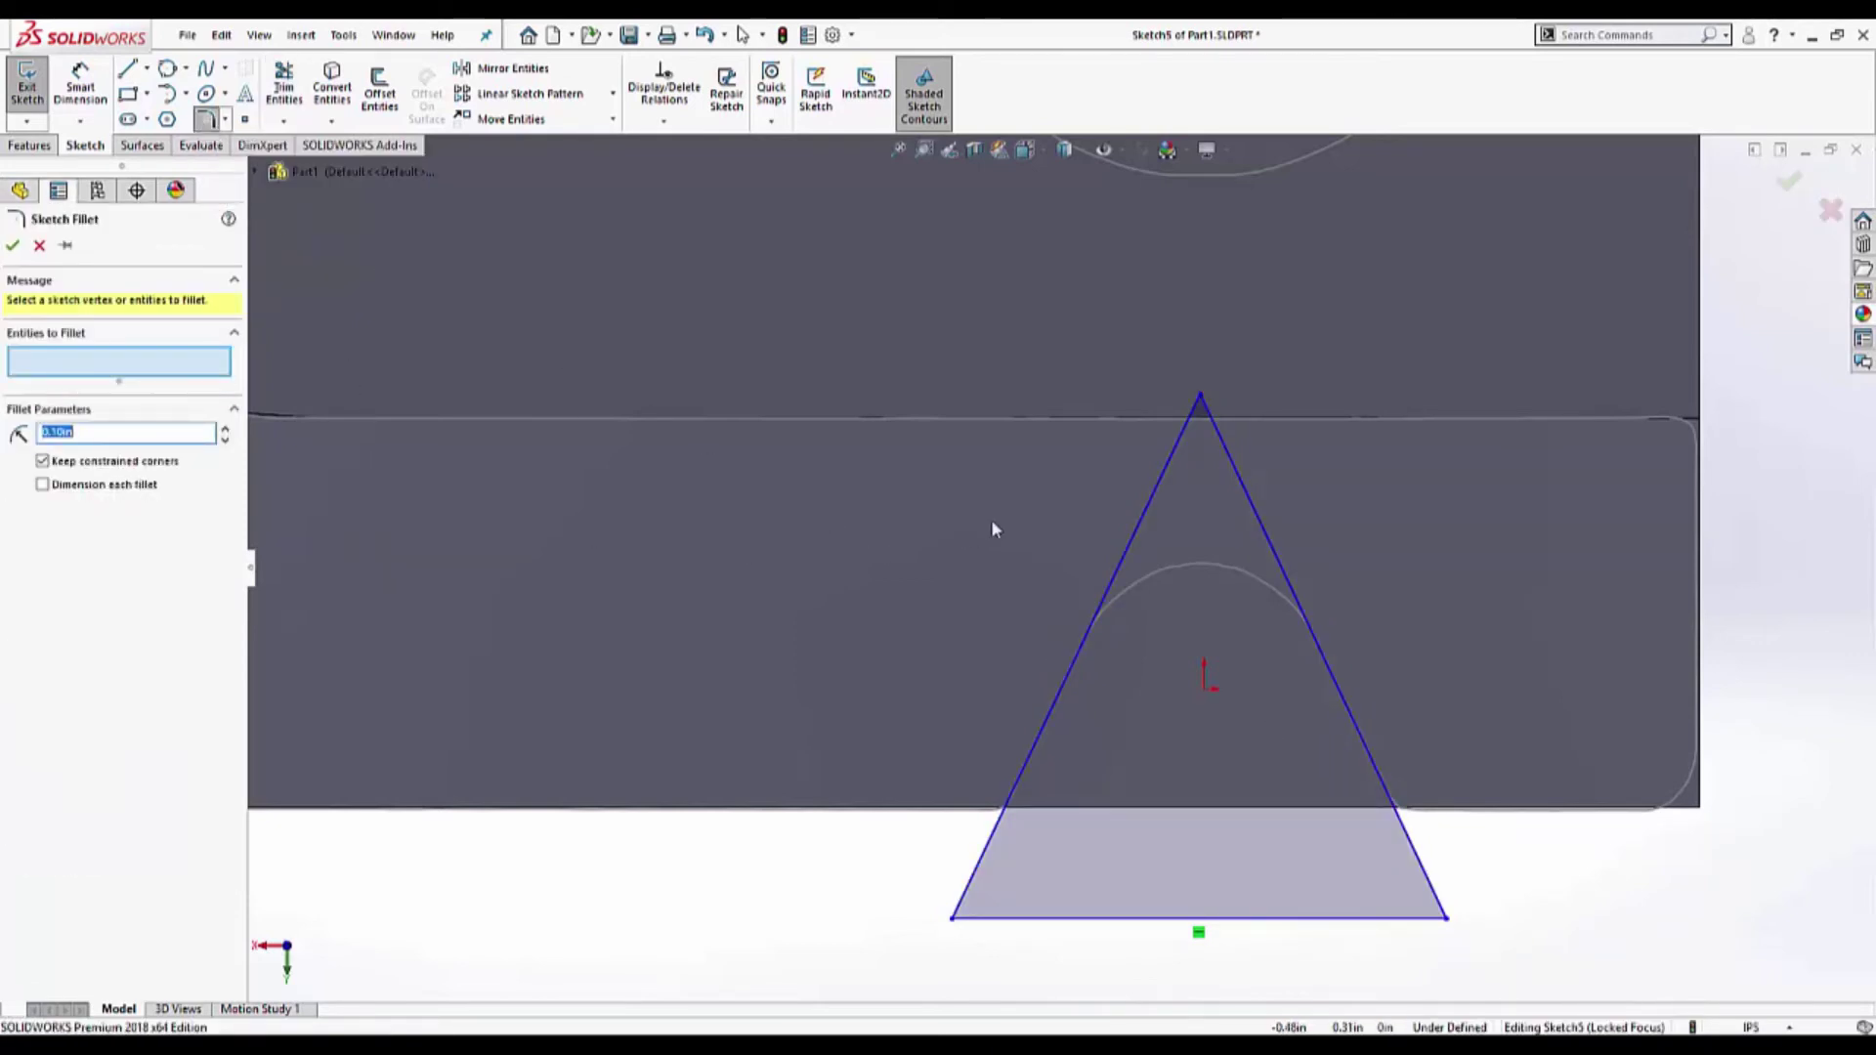
click(1252, 516)
click(1163, 500)
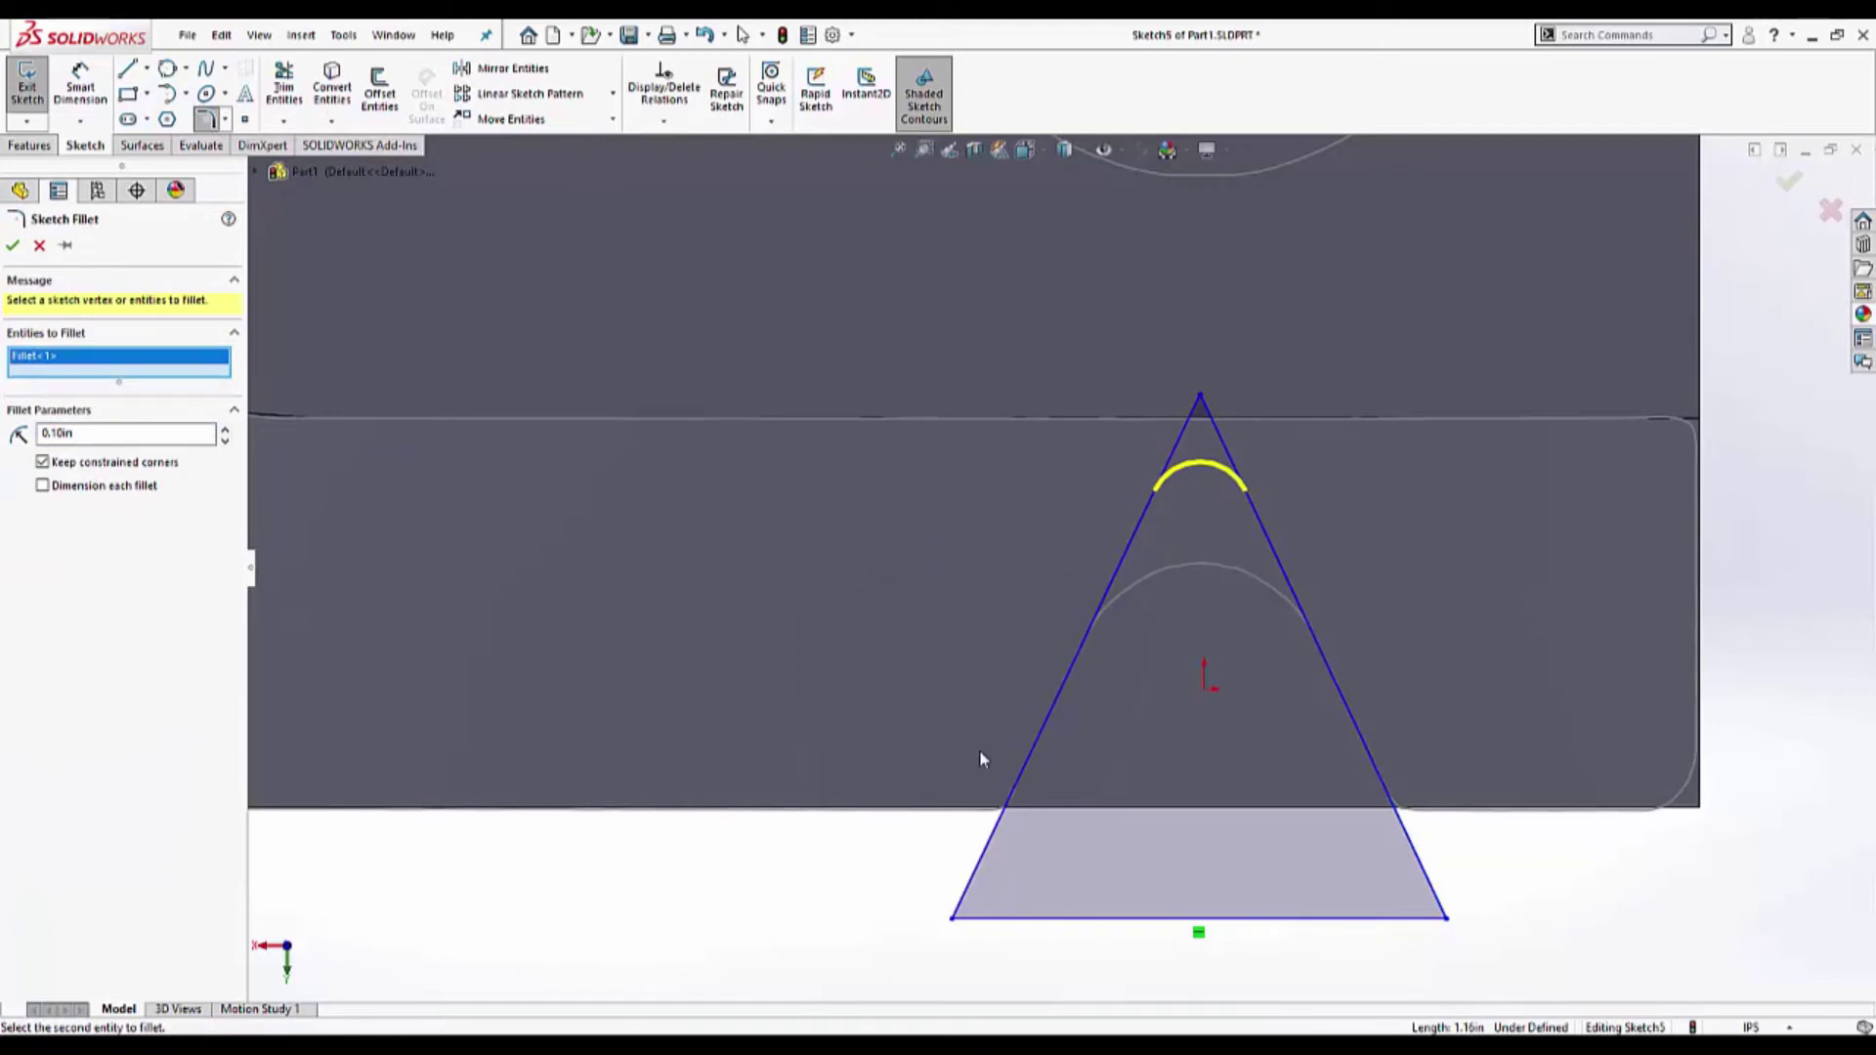
double_click(102, 436)
text(0.50)
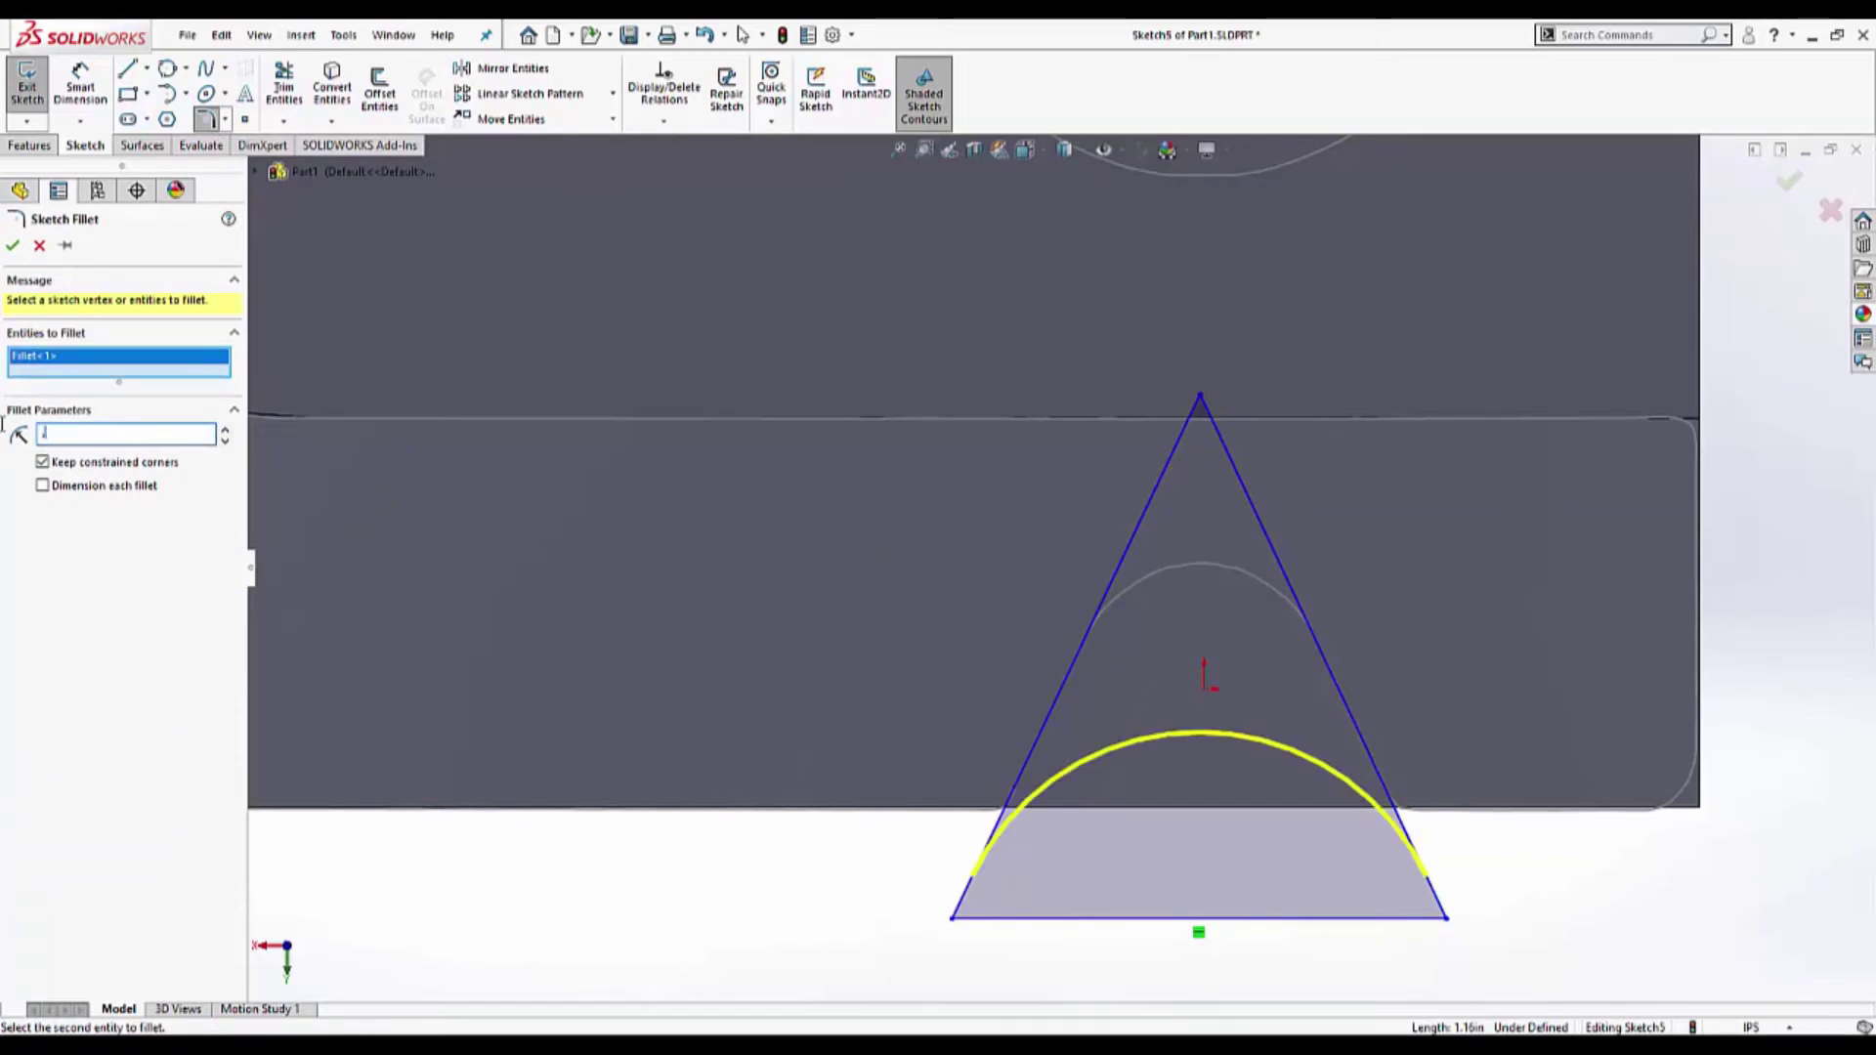
text(0.25)
key(Return)
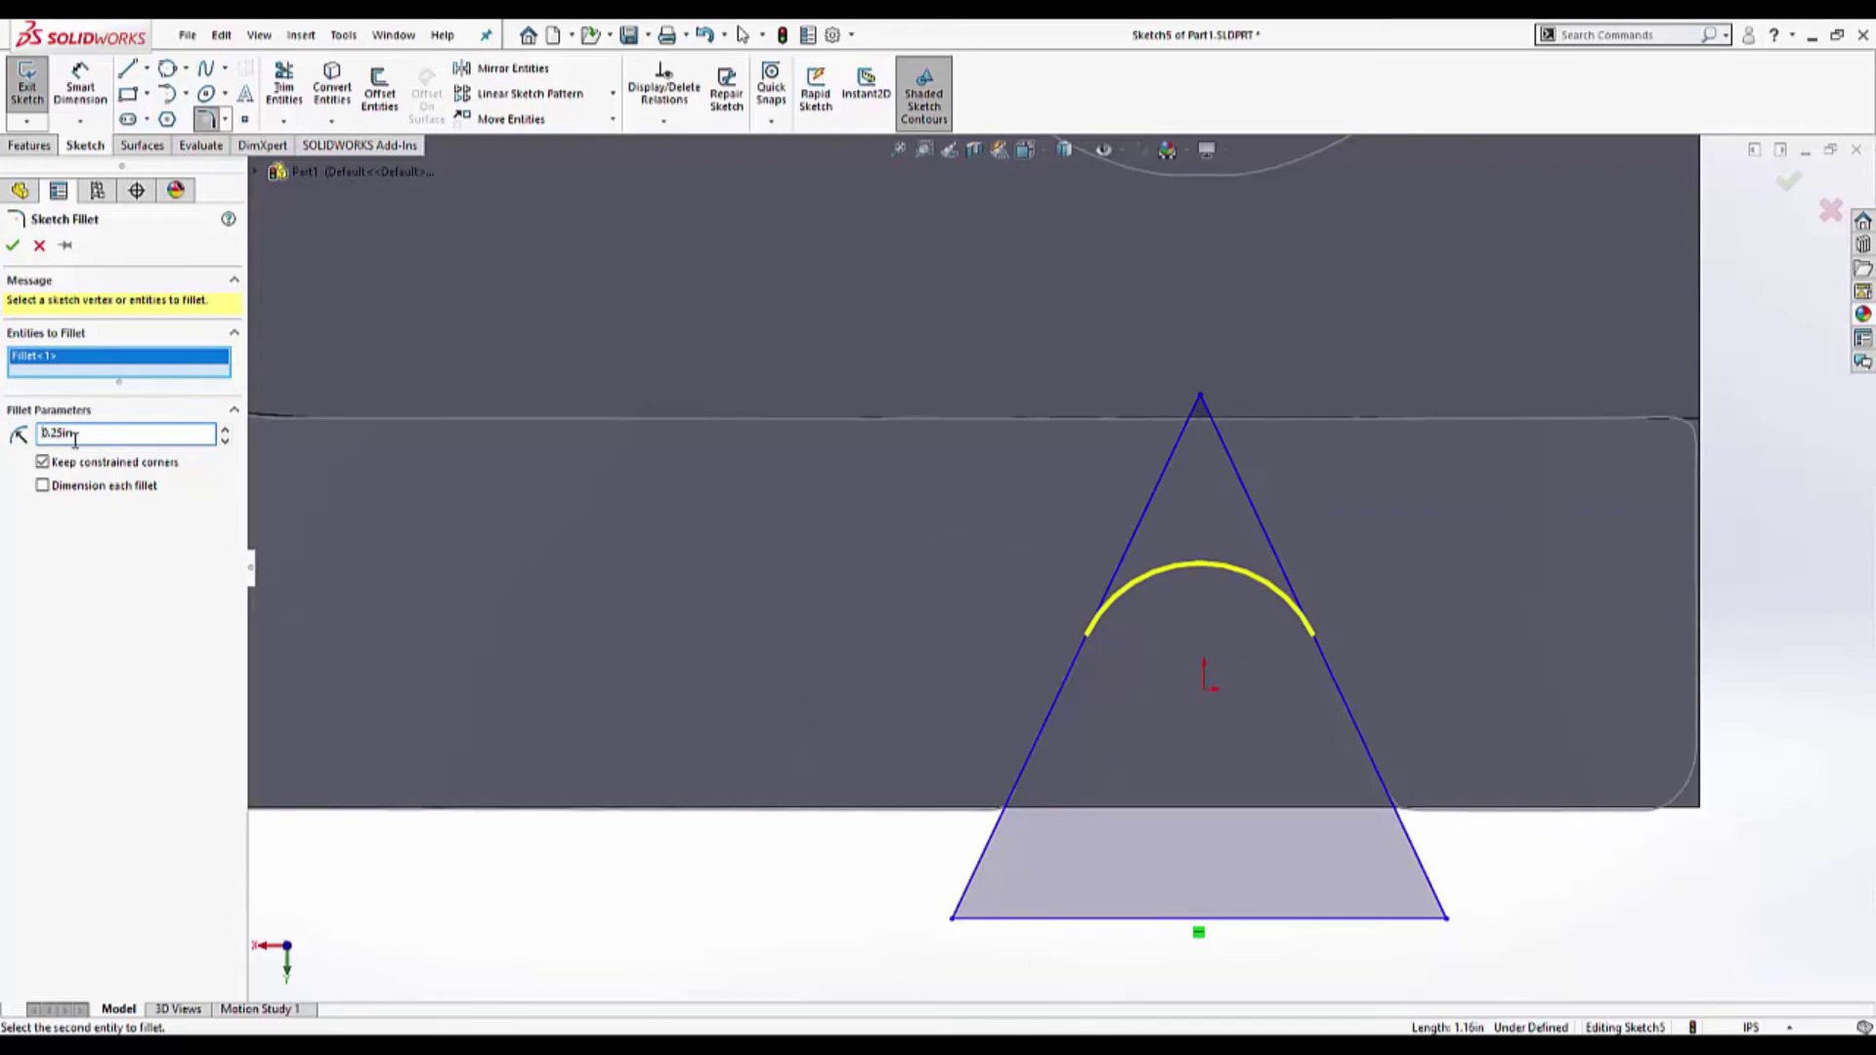
- Accept the apex fillet, extrude-cut Sketch5 Through All as Cut-Extrude4, and save
click(13, 247)
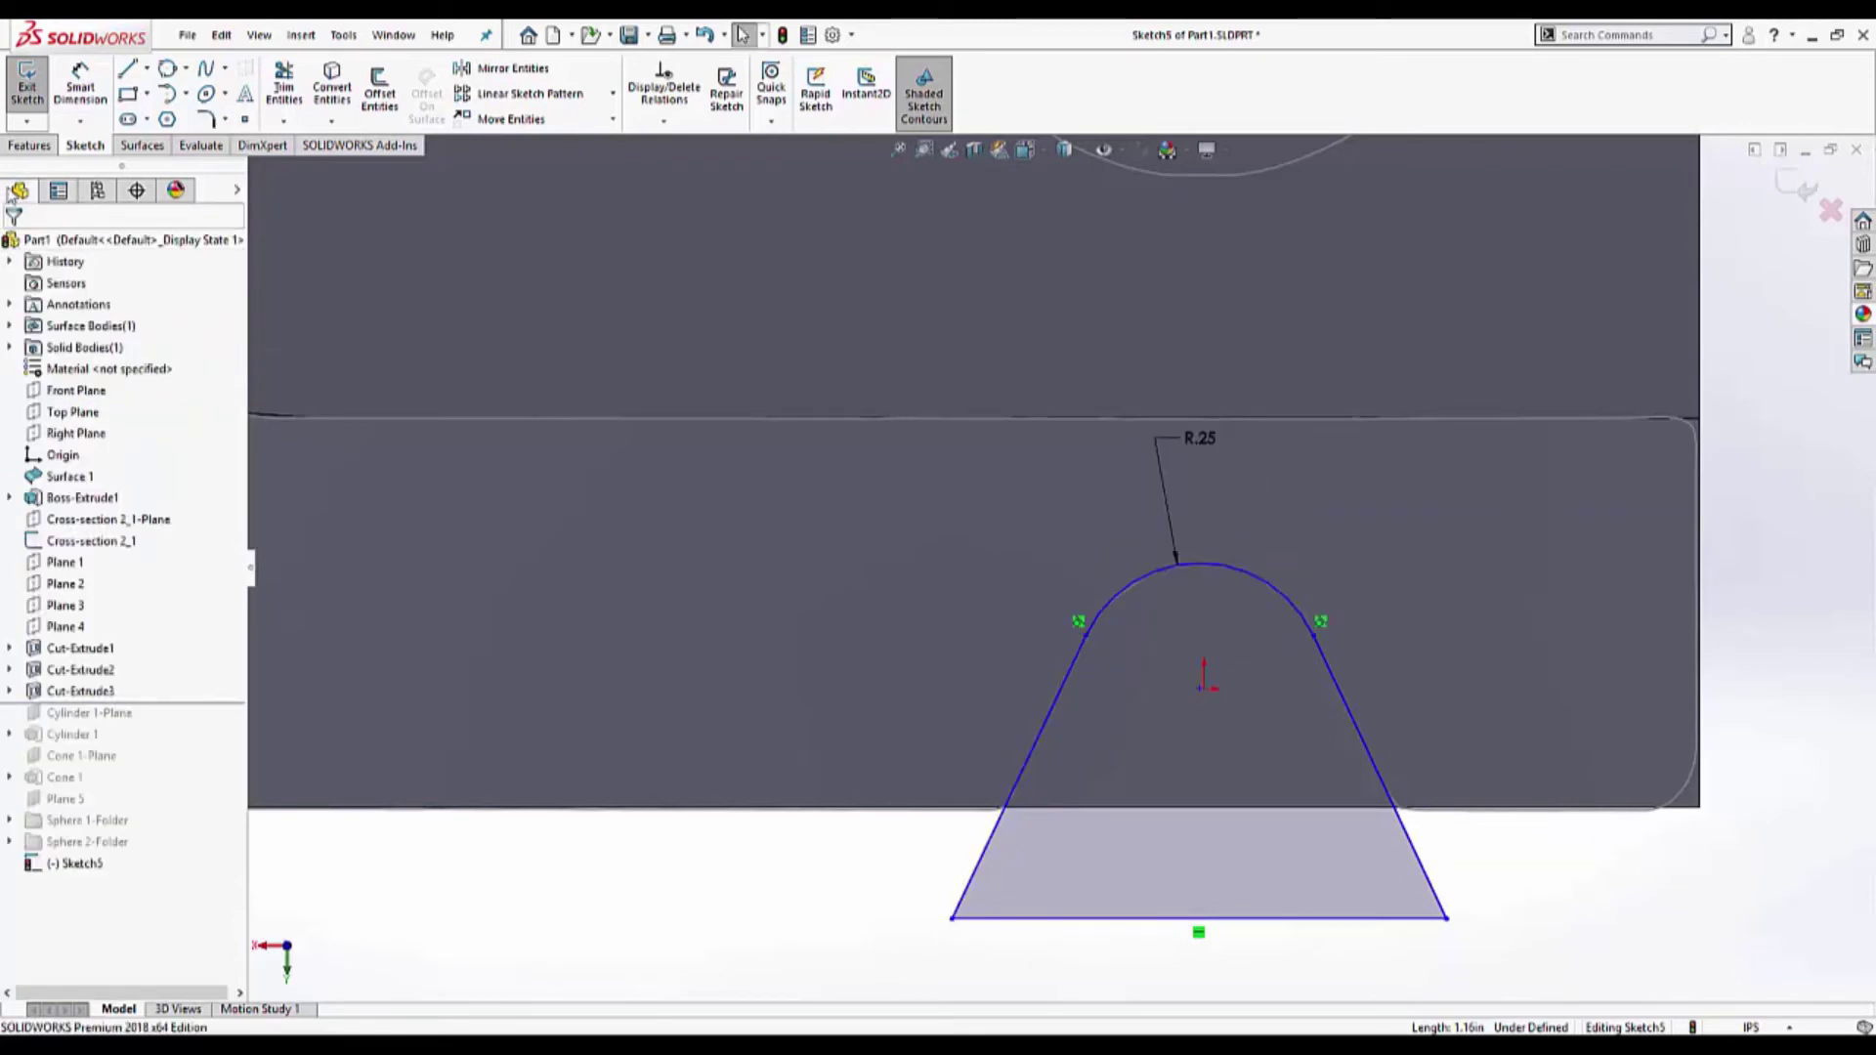
click(21, 146)
click(295, 97)
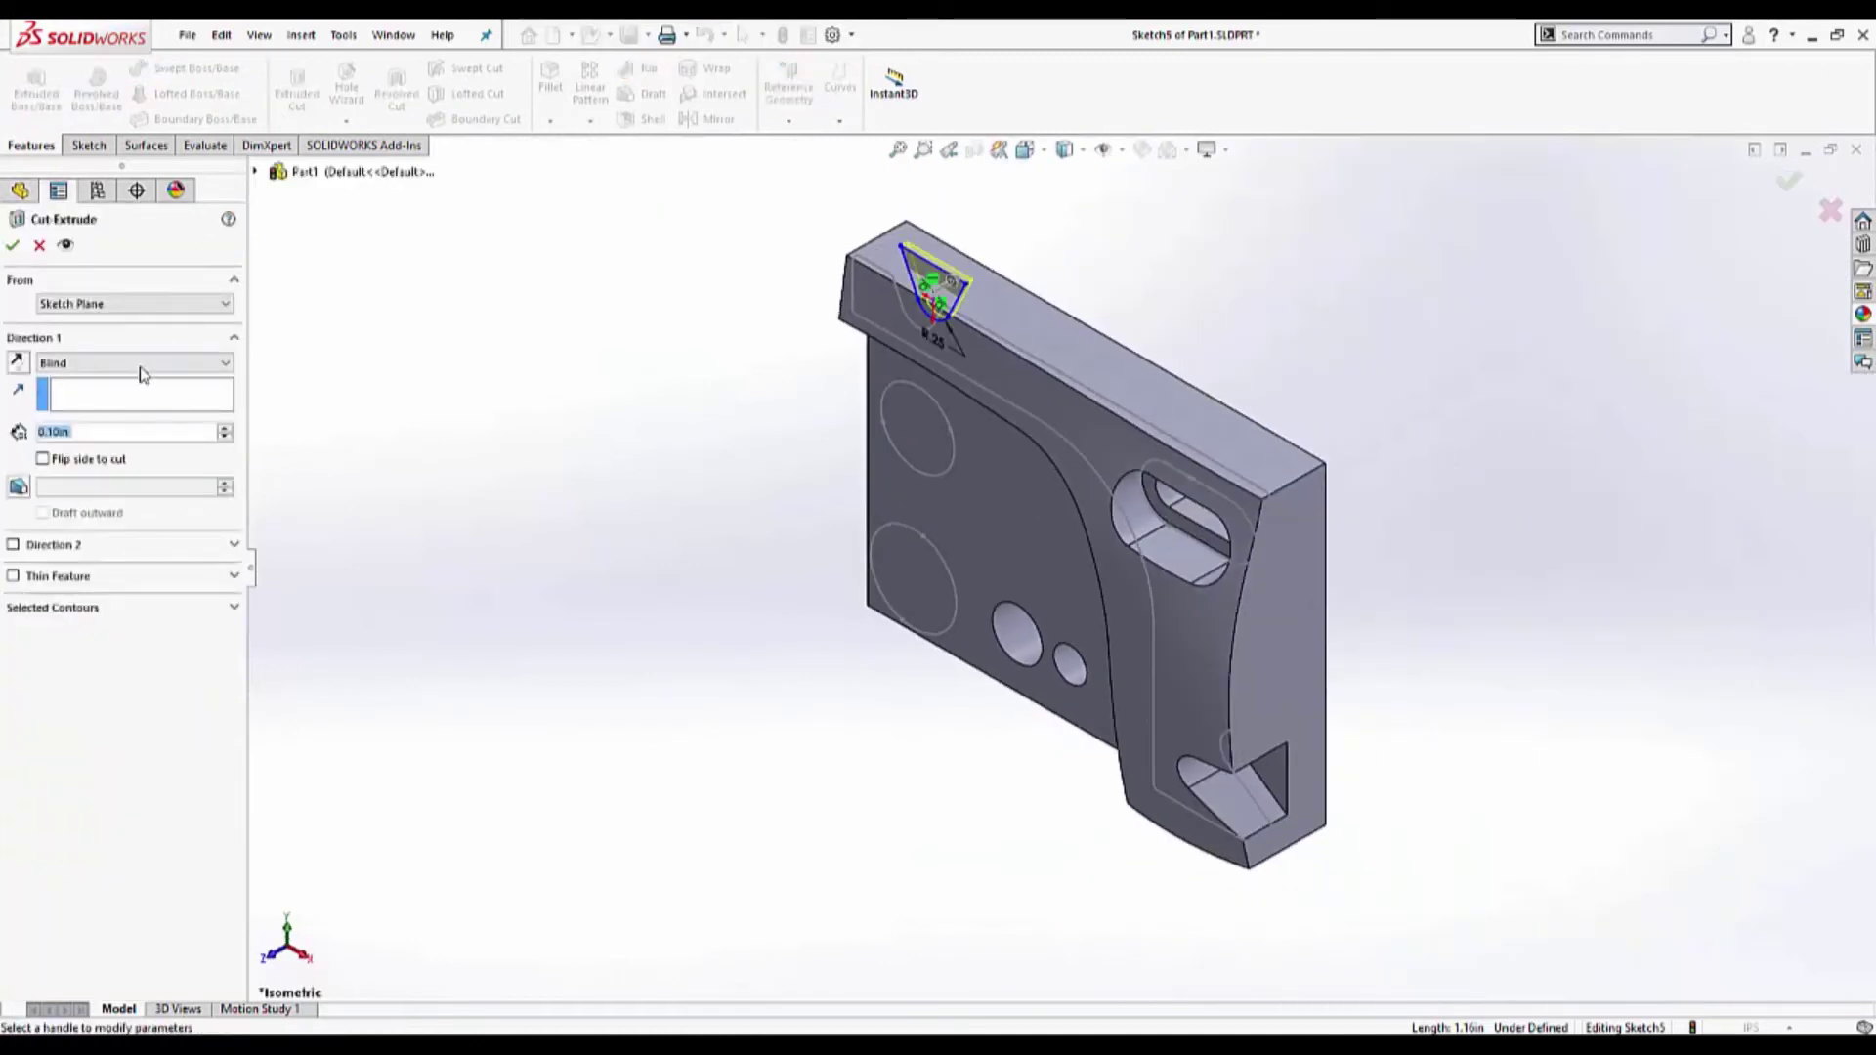
click(140, 363)
click(132, 384)
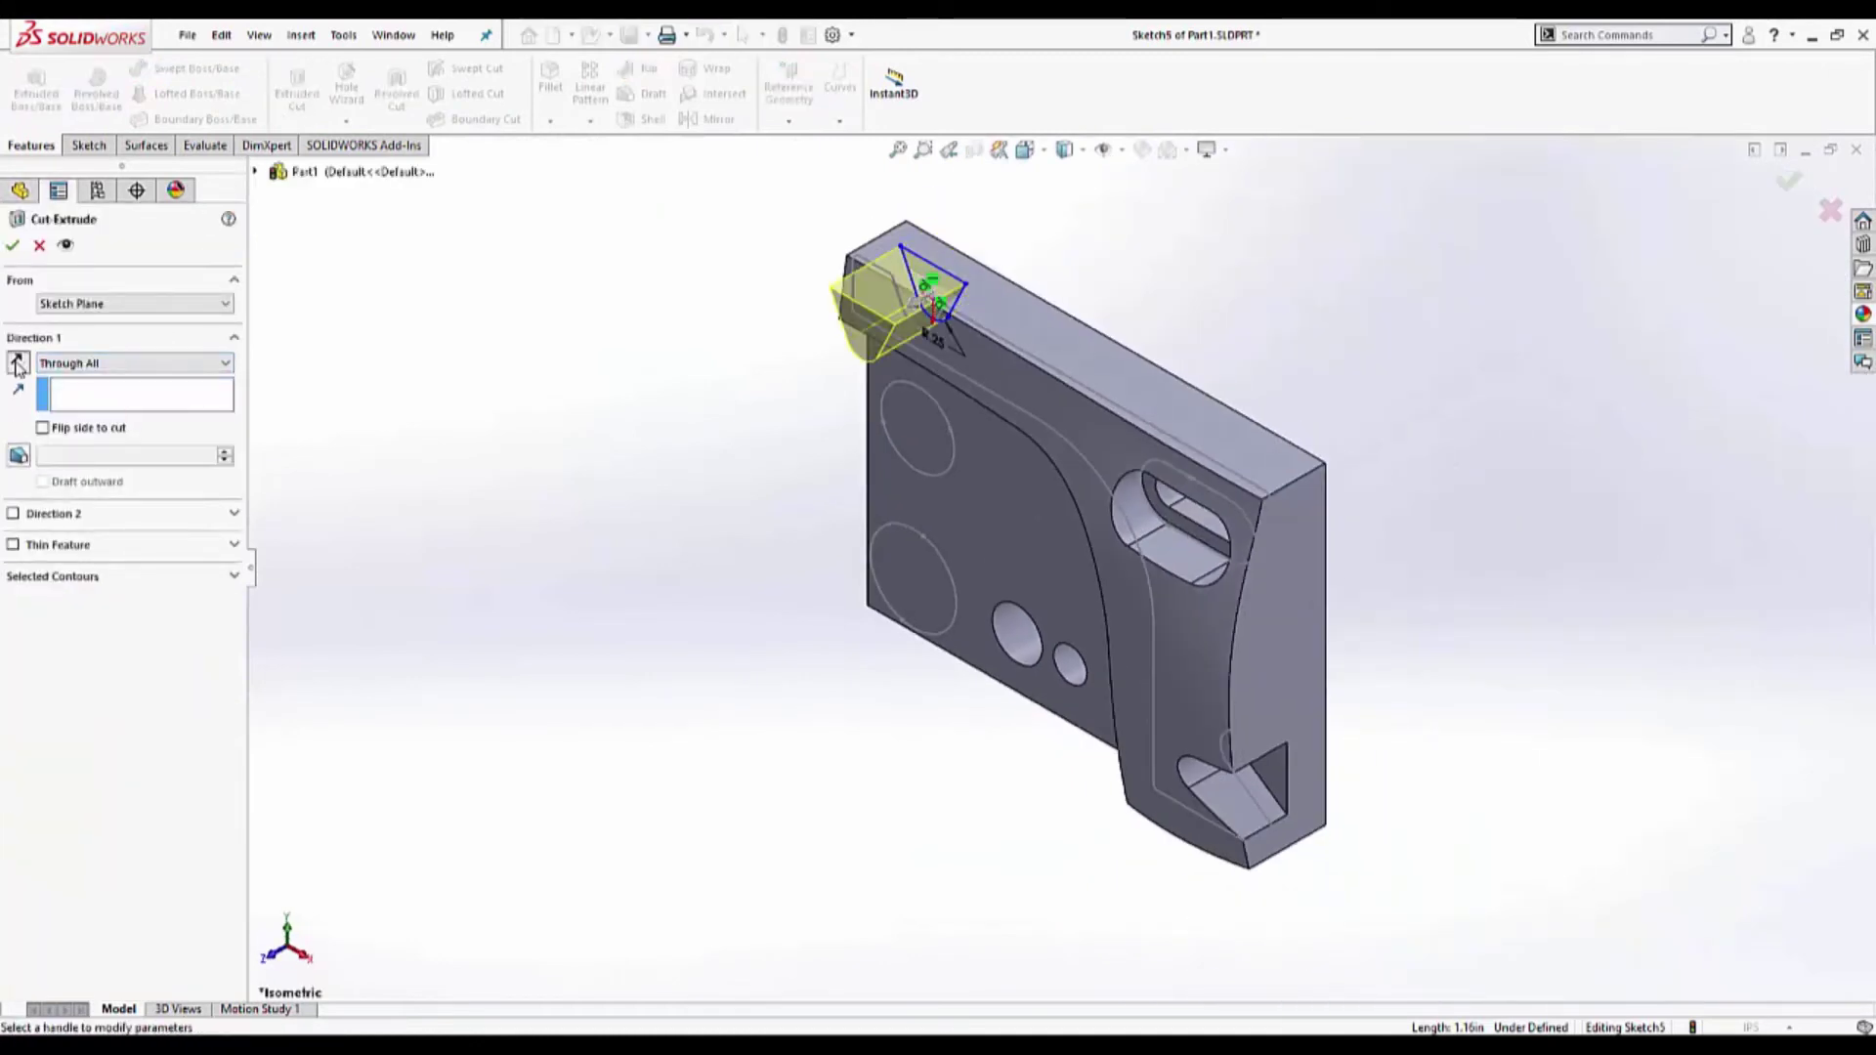
click(14, 247)
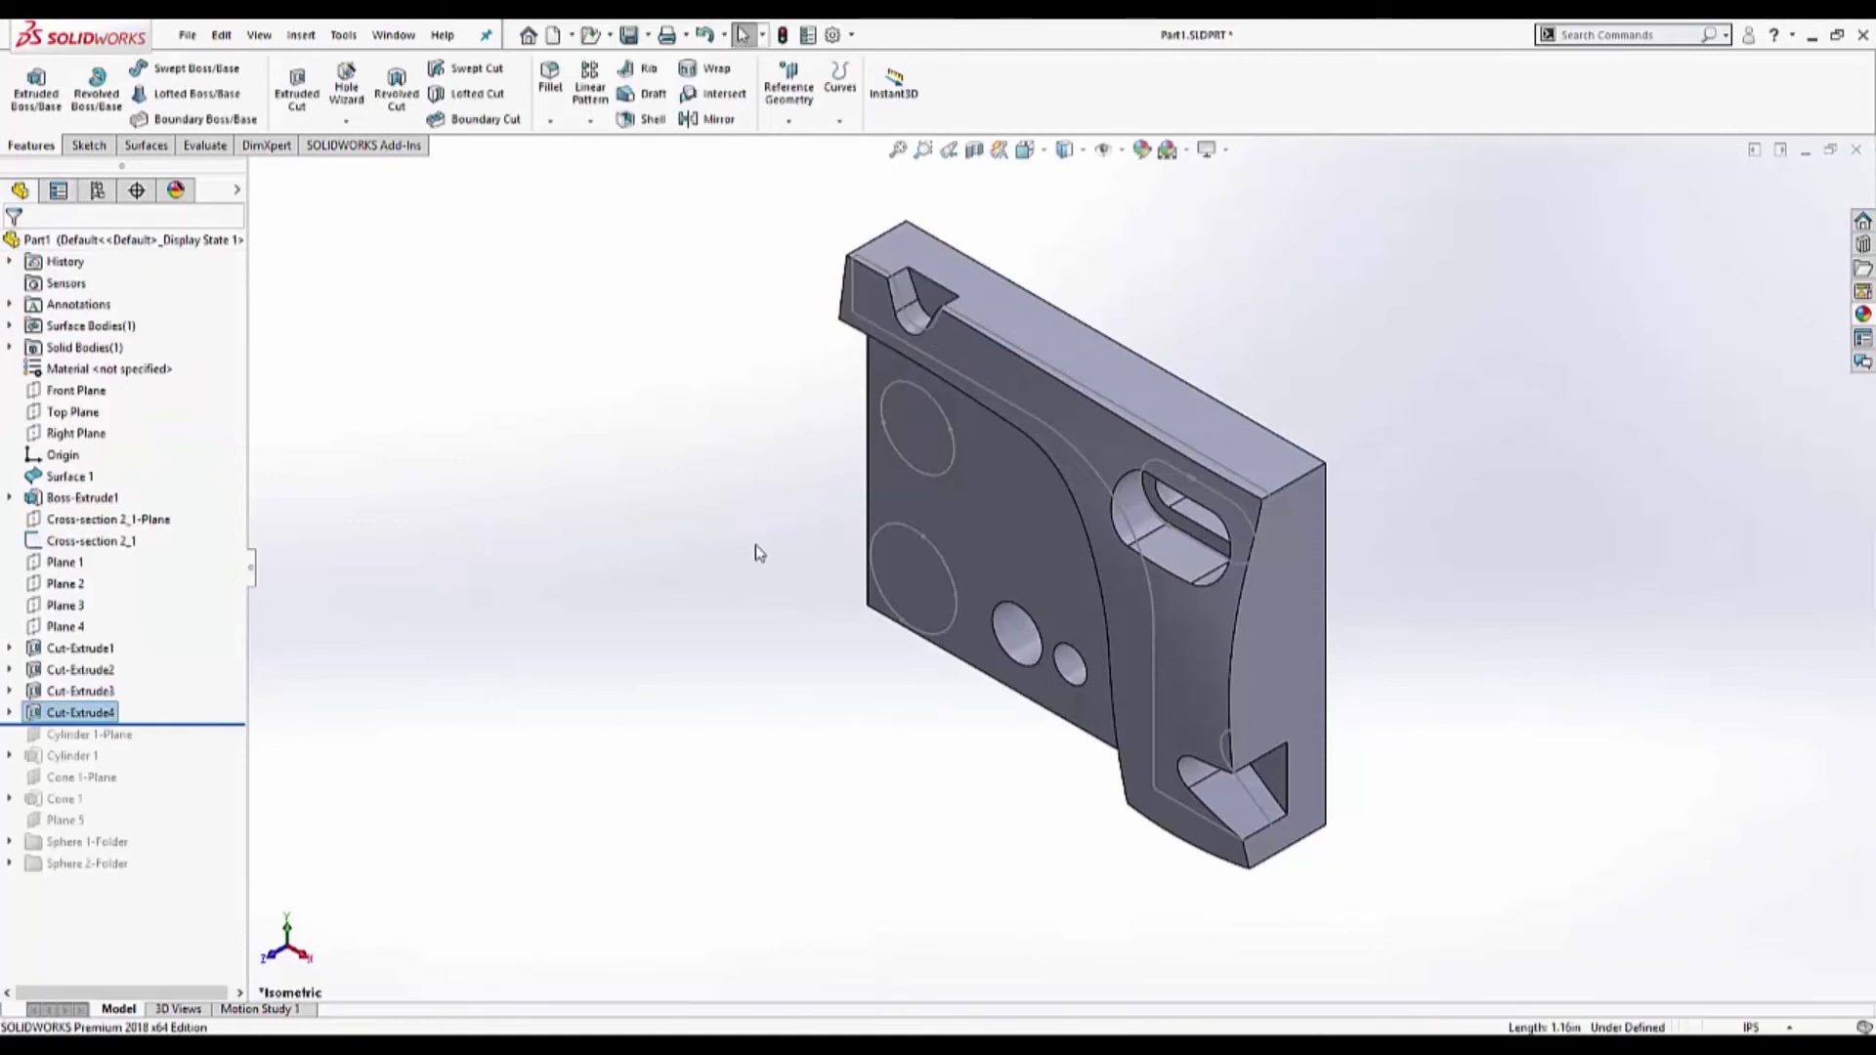
key(ctrl+s)
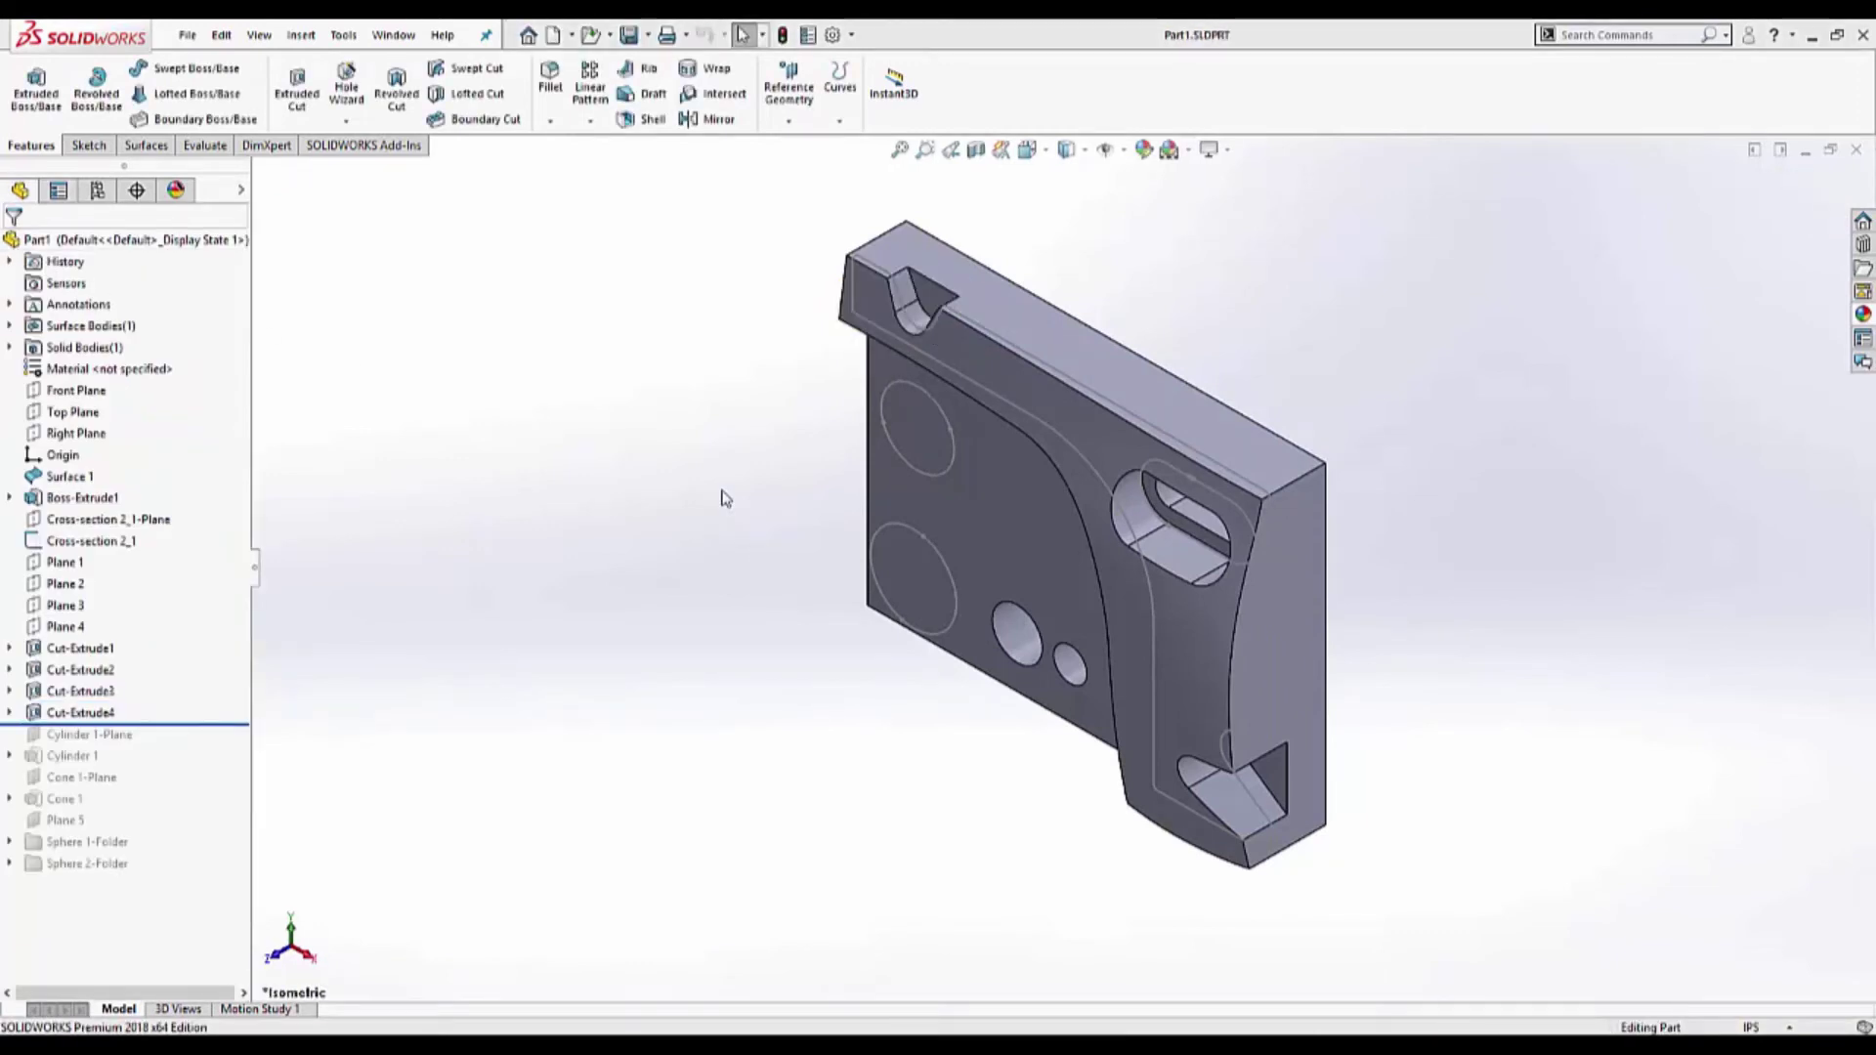
- Delete the Cross-section 2_1 plane together with its sketch
right_click(90, 521)
click(139, 752)
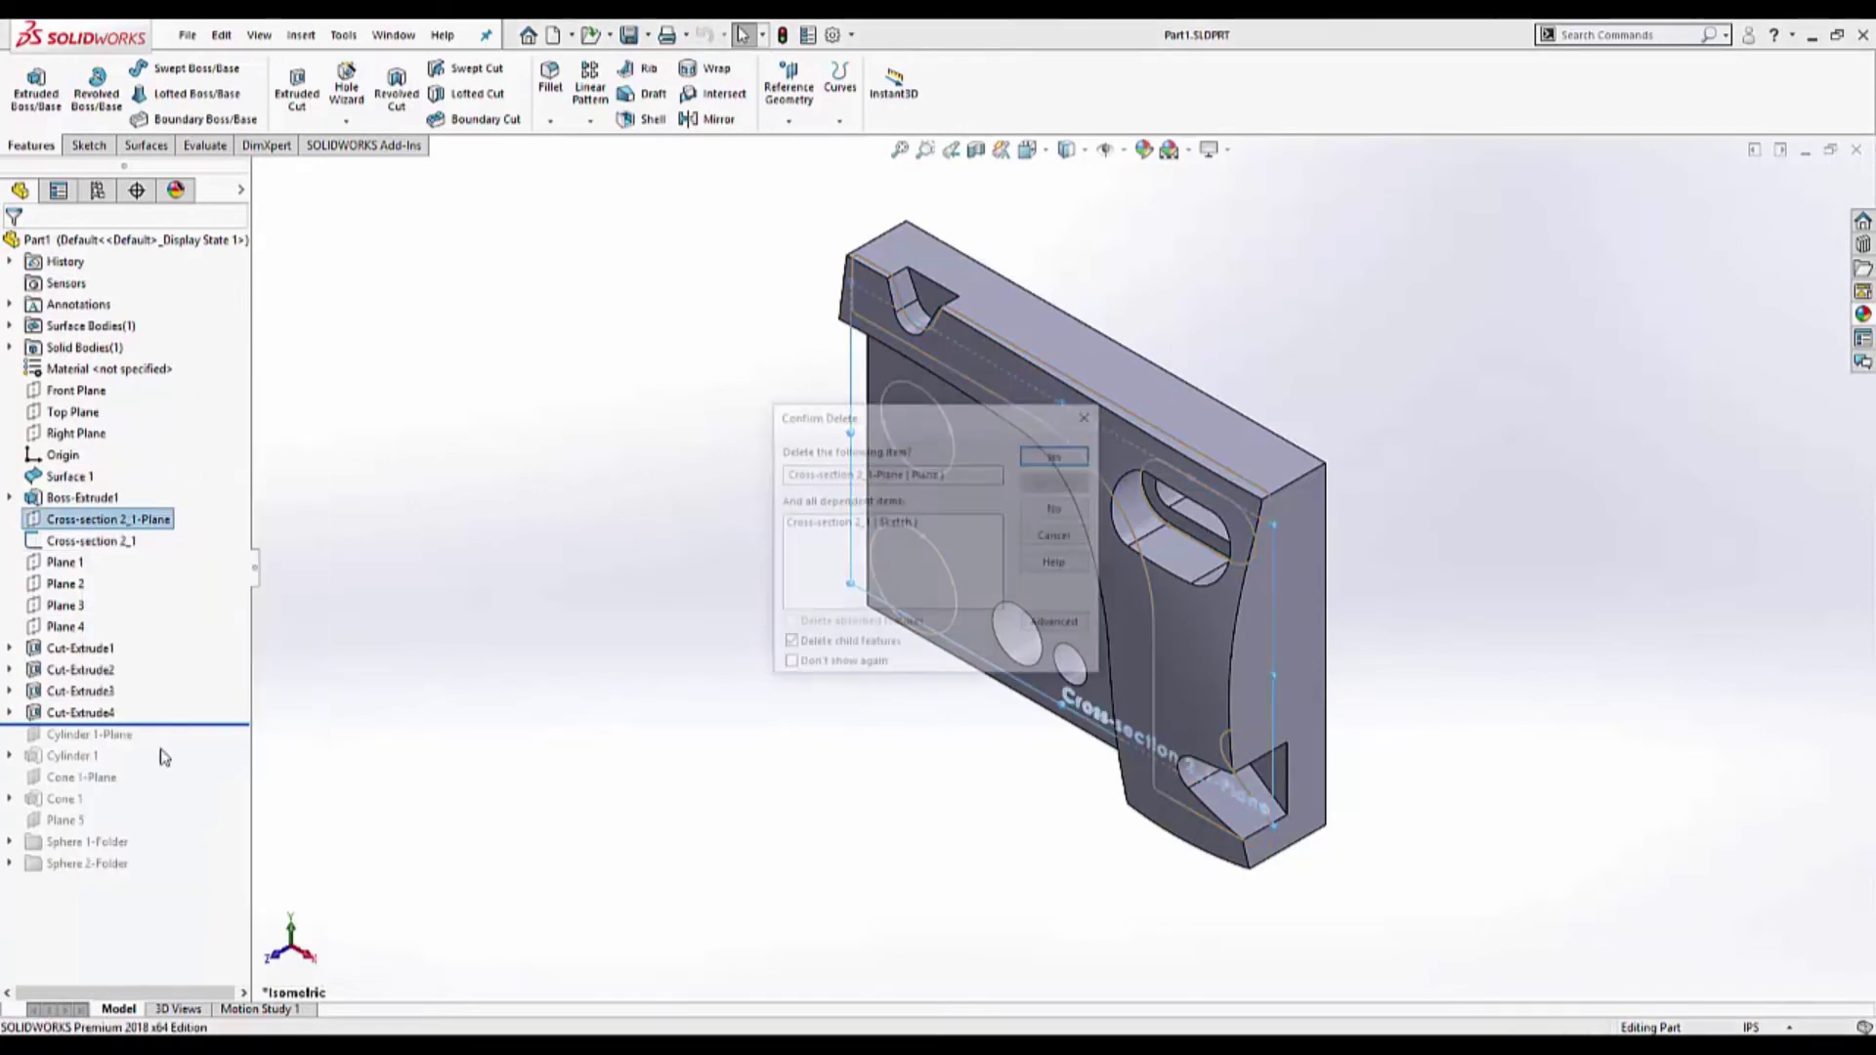
click(1056, 453)
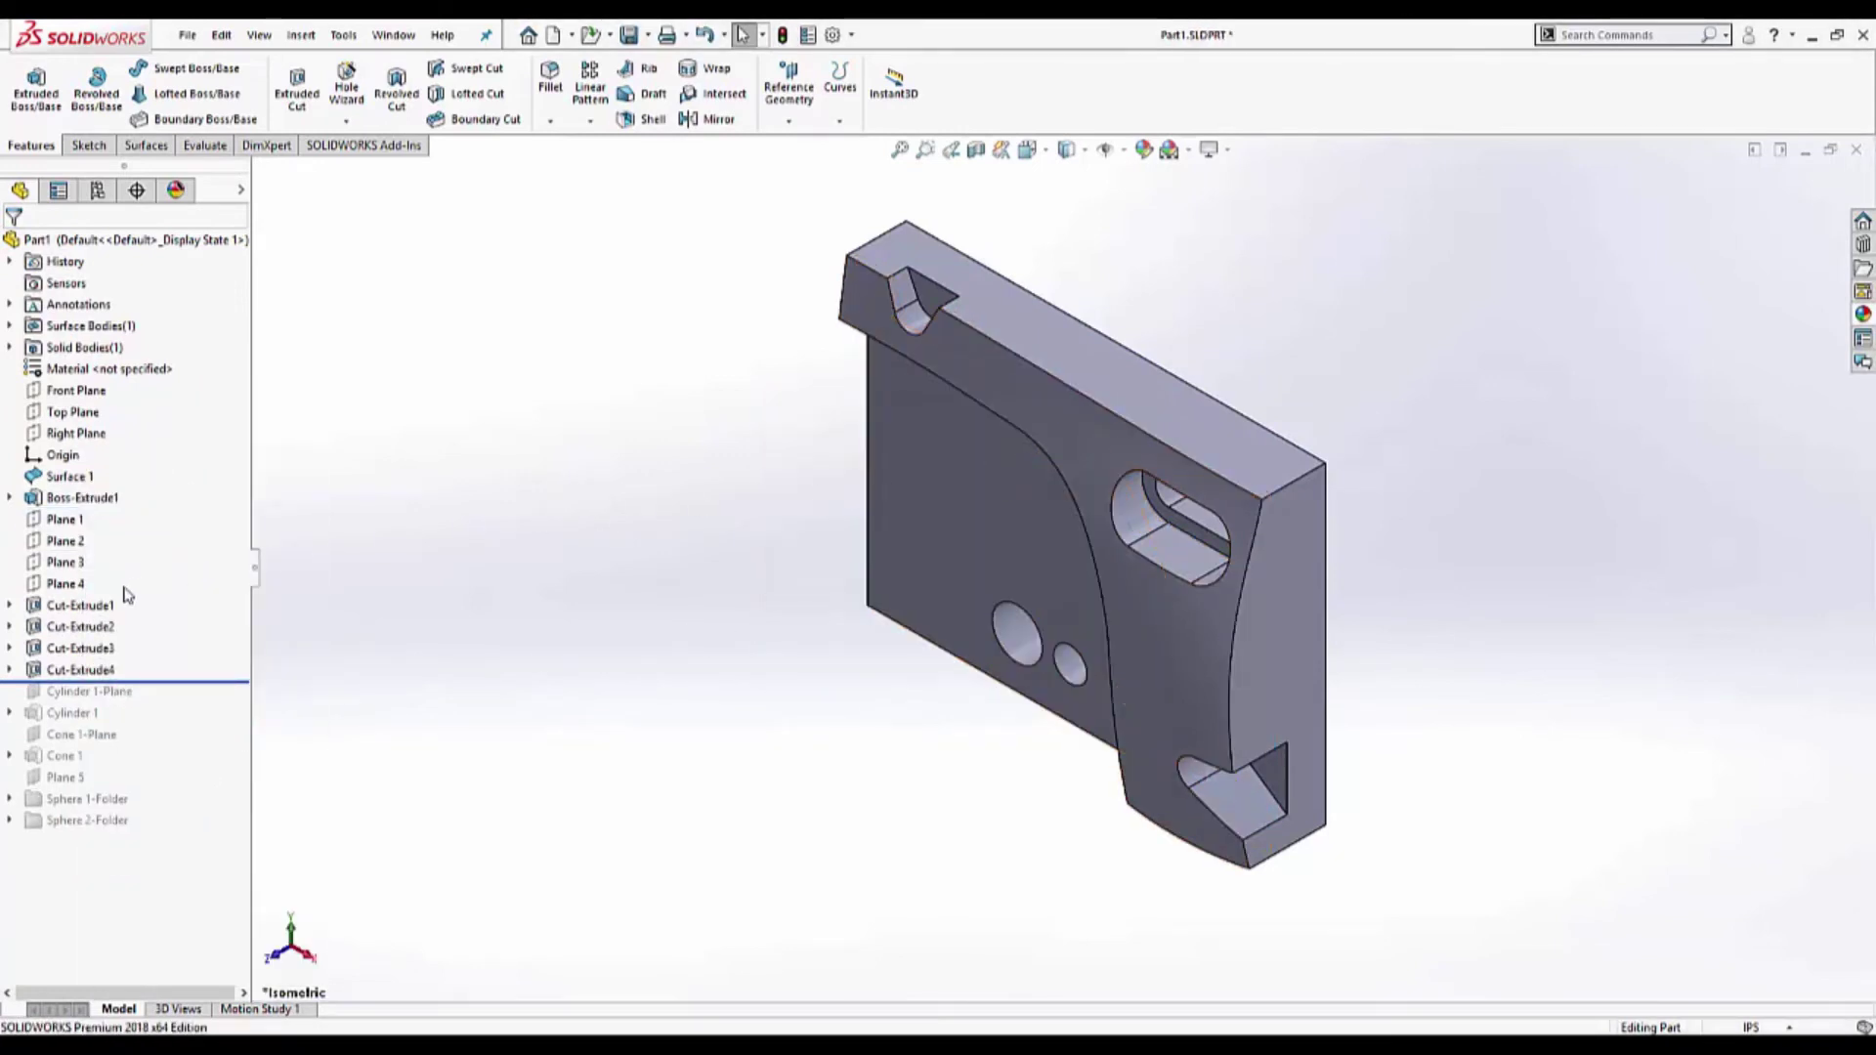
- Drag Cut-Extrude1, 2 and 3 to sit right after Plane 1, 2 and 3
click(71, 607)
drag(70, 607, 67, 529)
click(71, 627)
drag(70, 627, 76, 567)
click(70, 648)
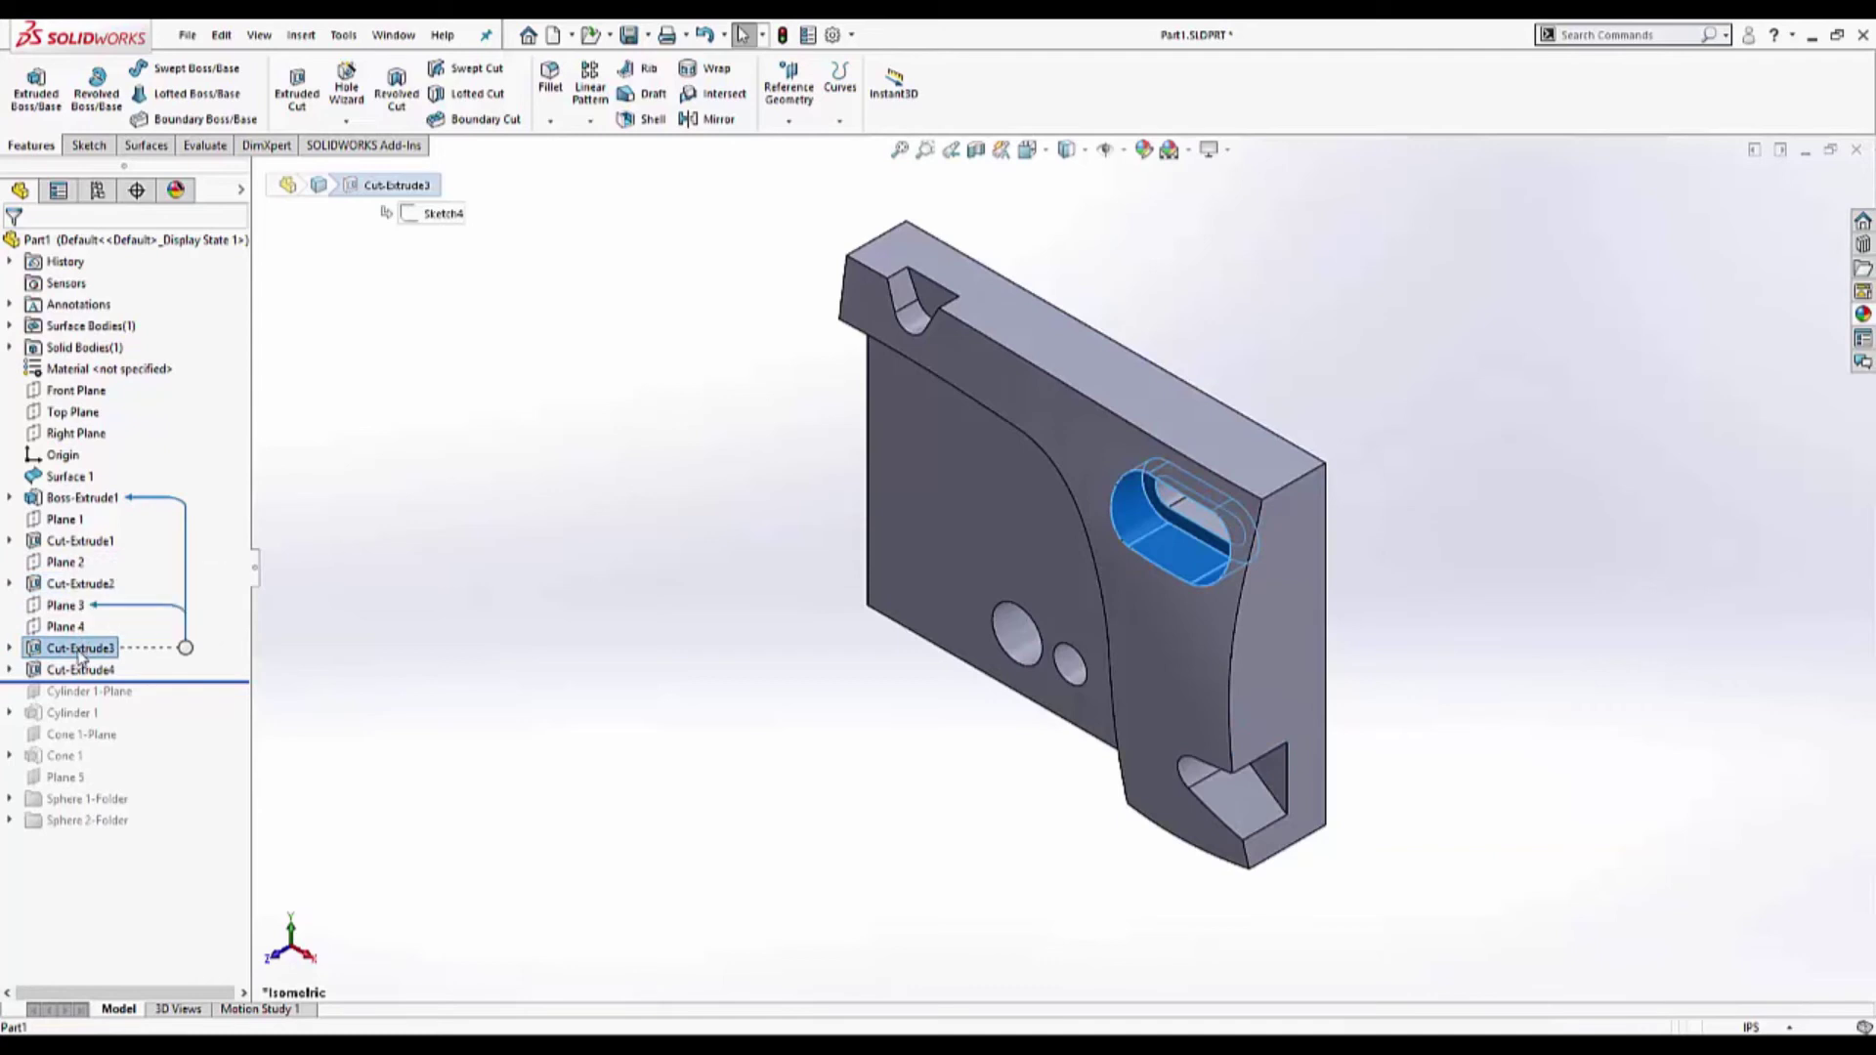
mouse_move(71, 648)
mouse_down()
mouse_move(74, 608)
mouse_move(81, 631)
mouse_up()
- Save, roll the history forward past Cylinder 1 and Cone 1, check Plane 5, and save again
key(ctrl+s)
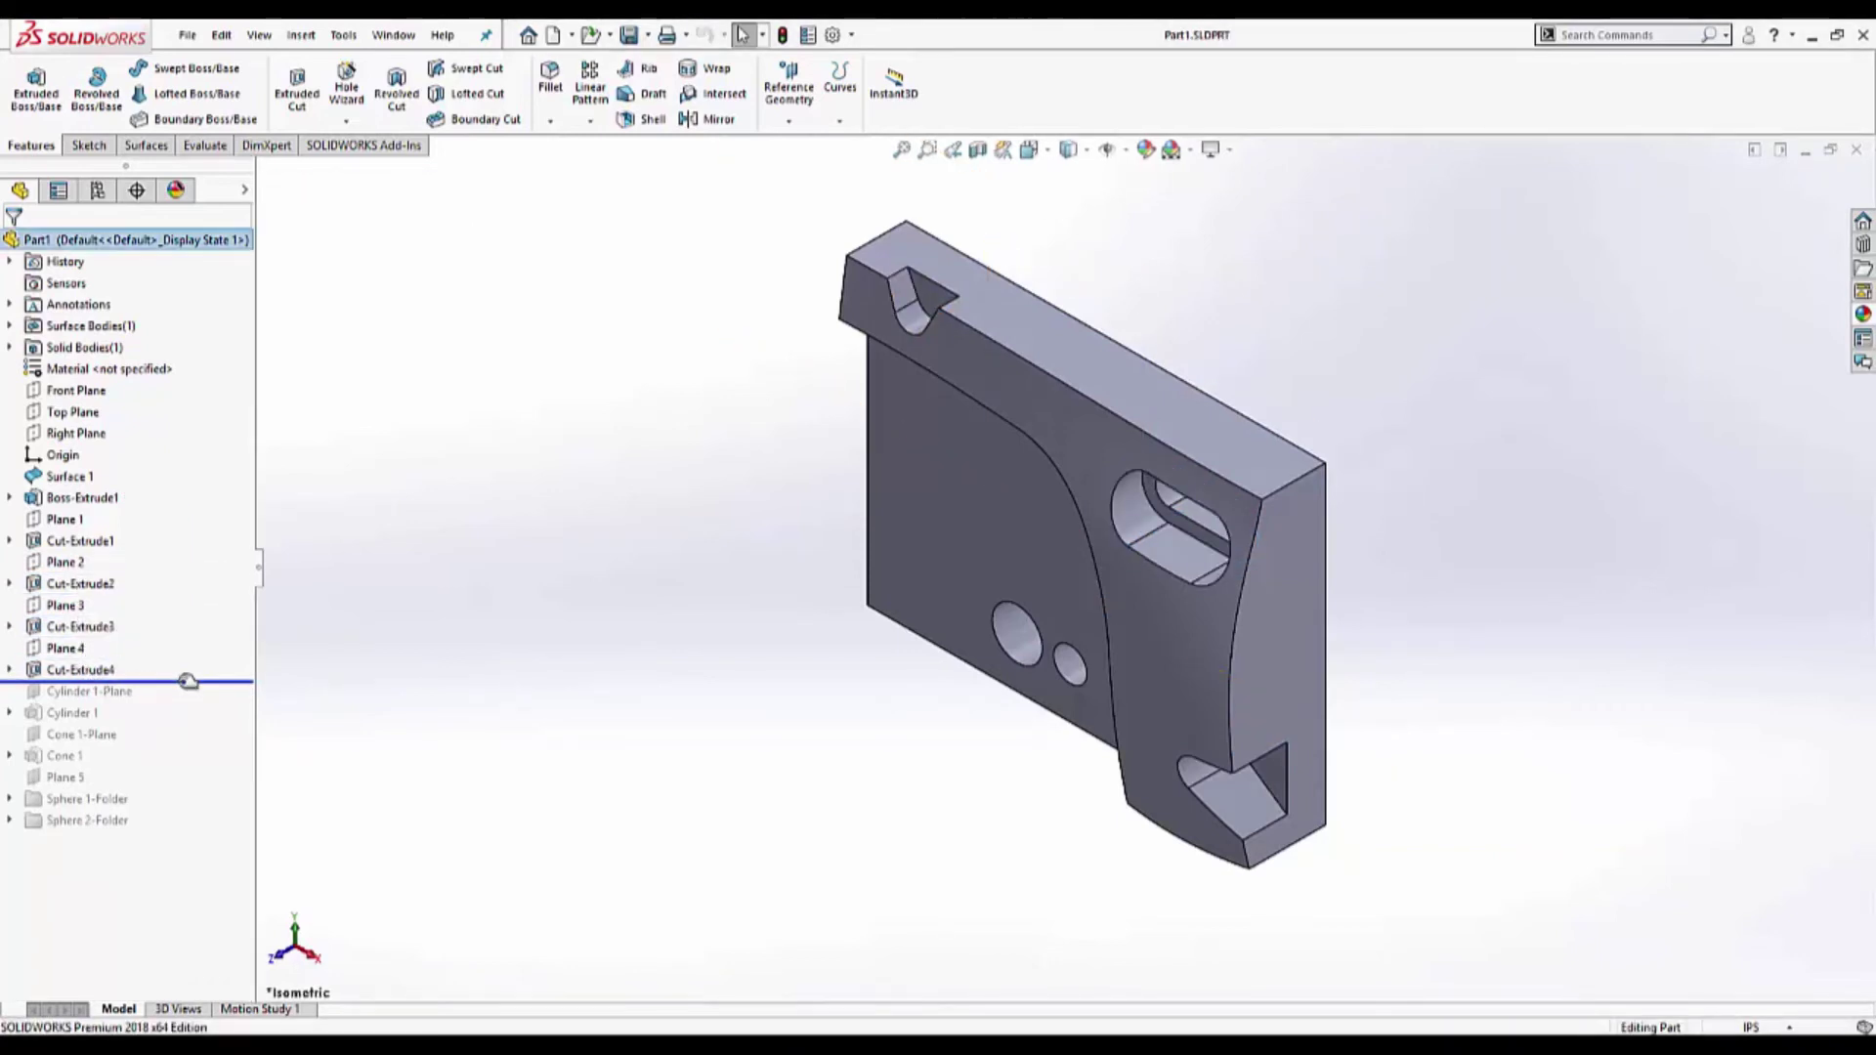
drag(187, 680, 73, 700)
click(68, 779)
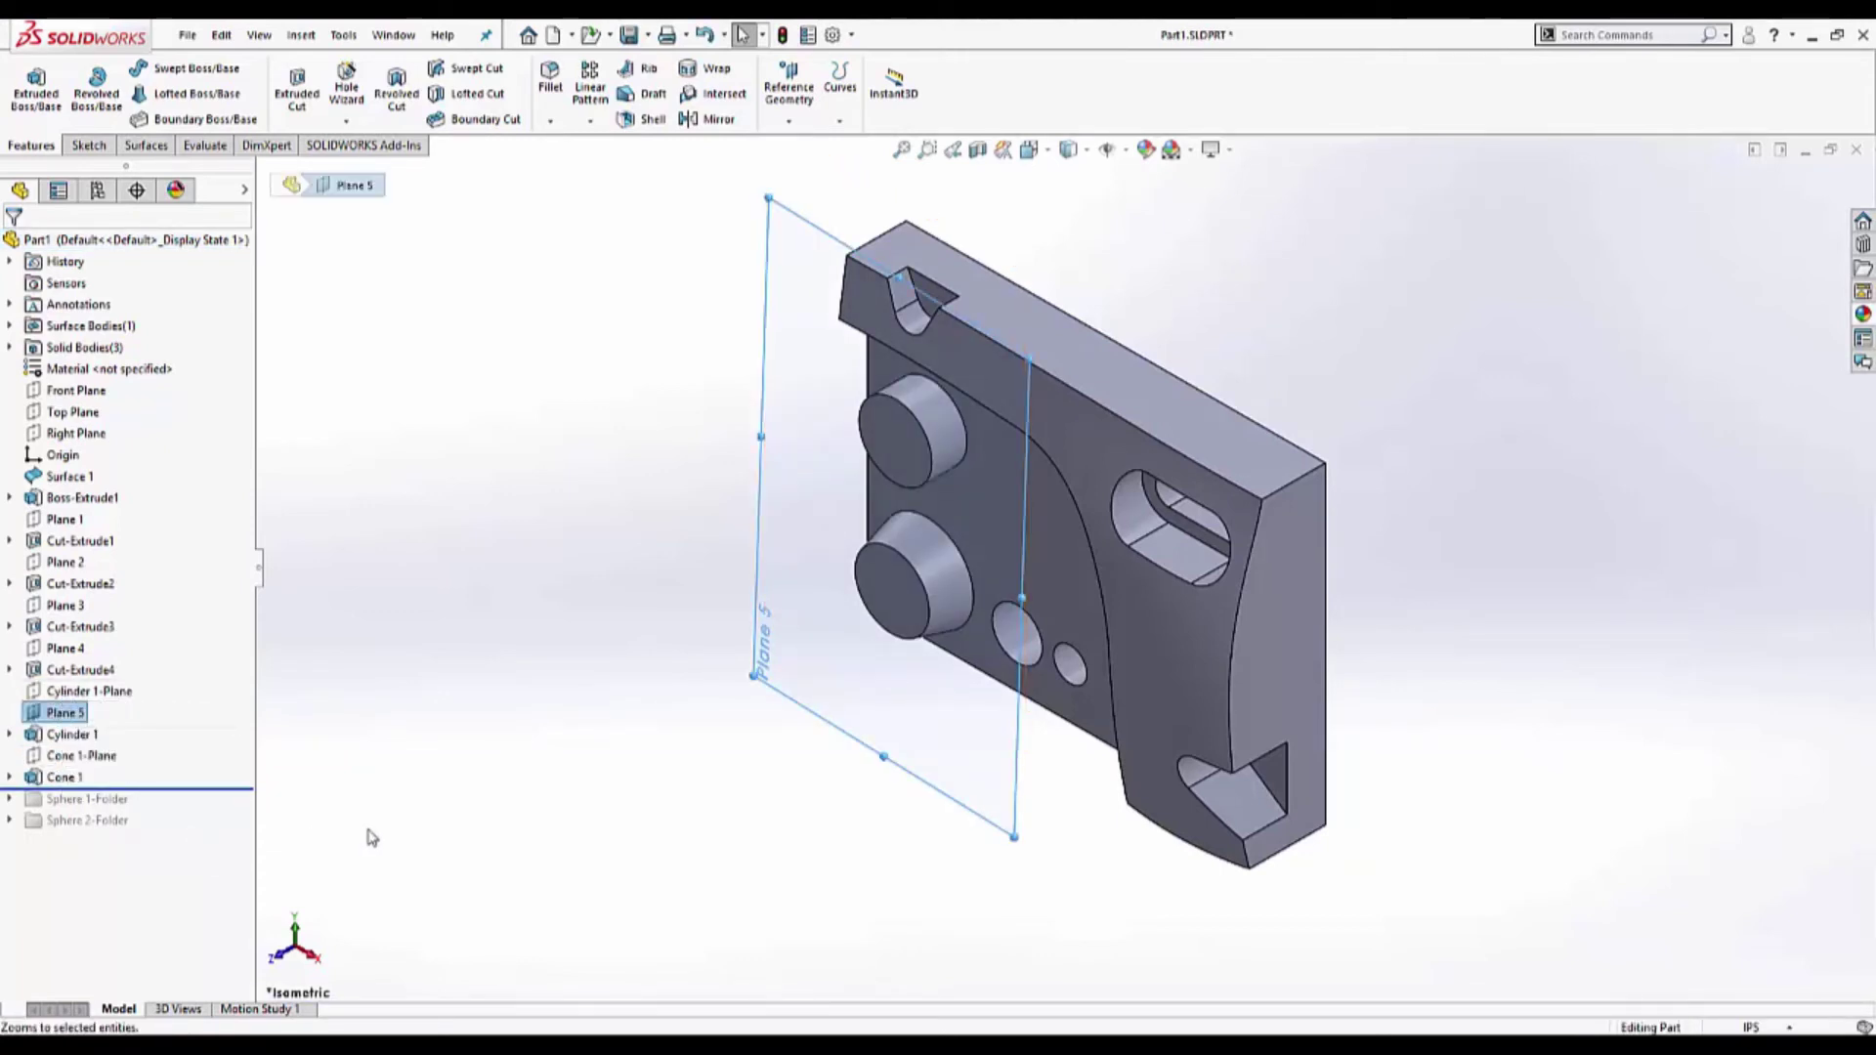
click(410, 838)
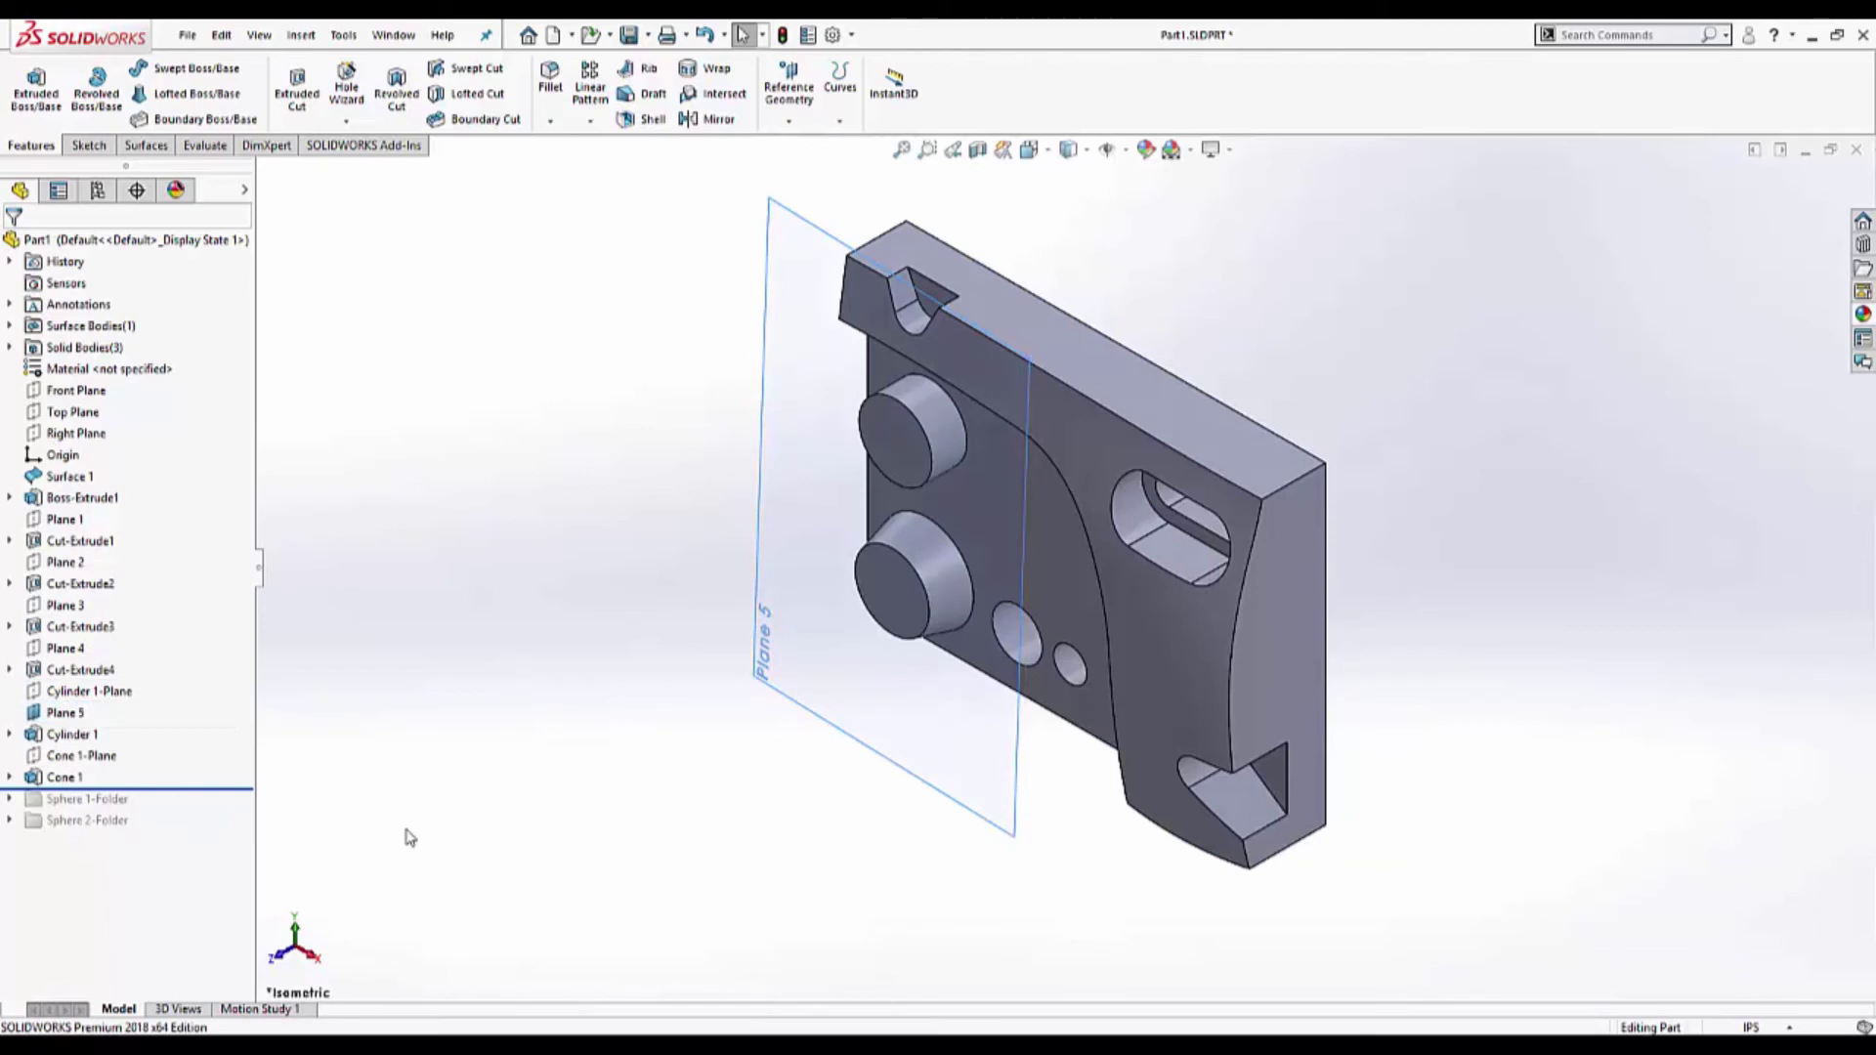
key(ctrl+s)
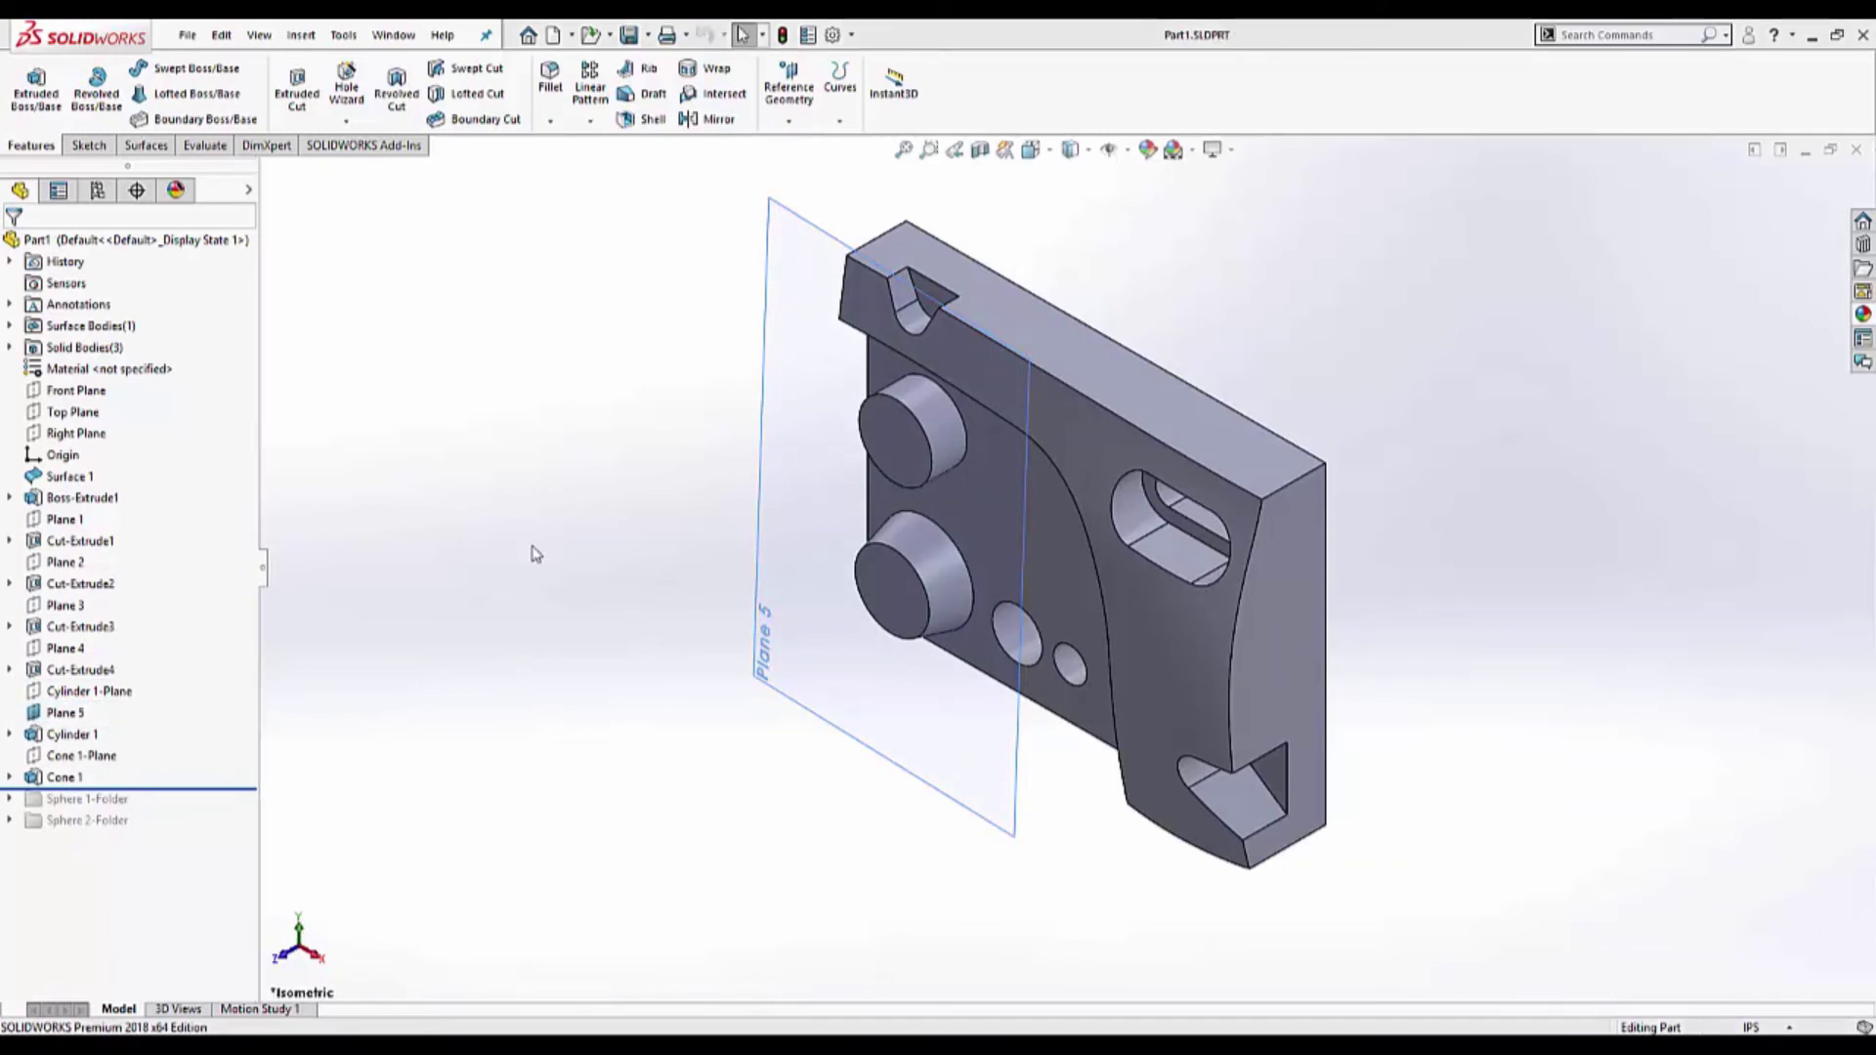
- Orbit the model to a low side view of the new cylinder and cone bosses
middle_drag(535, 554, 1081, 762)
scroll(1119, 626, down, 3)
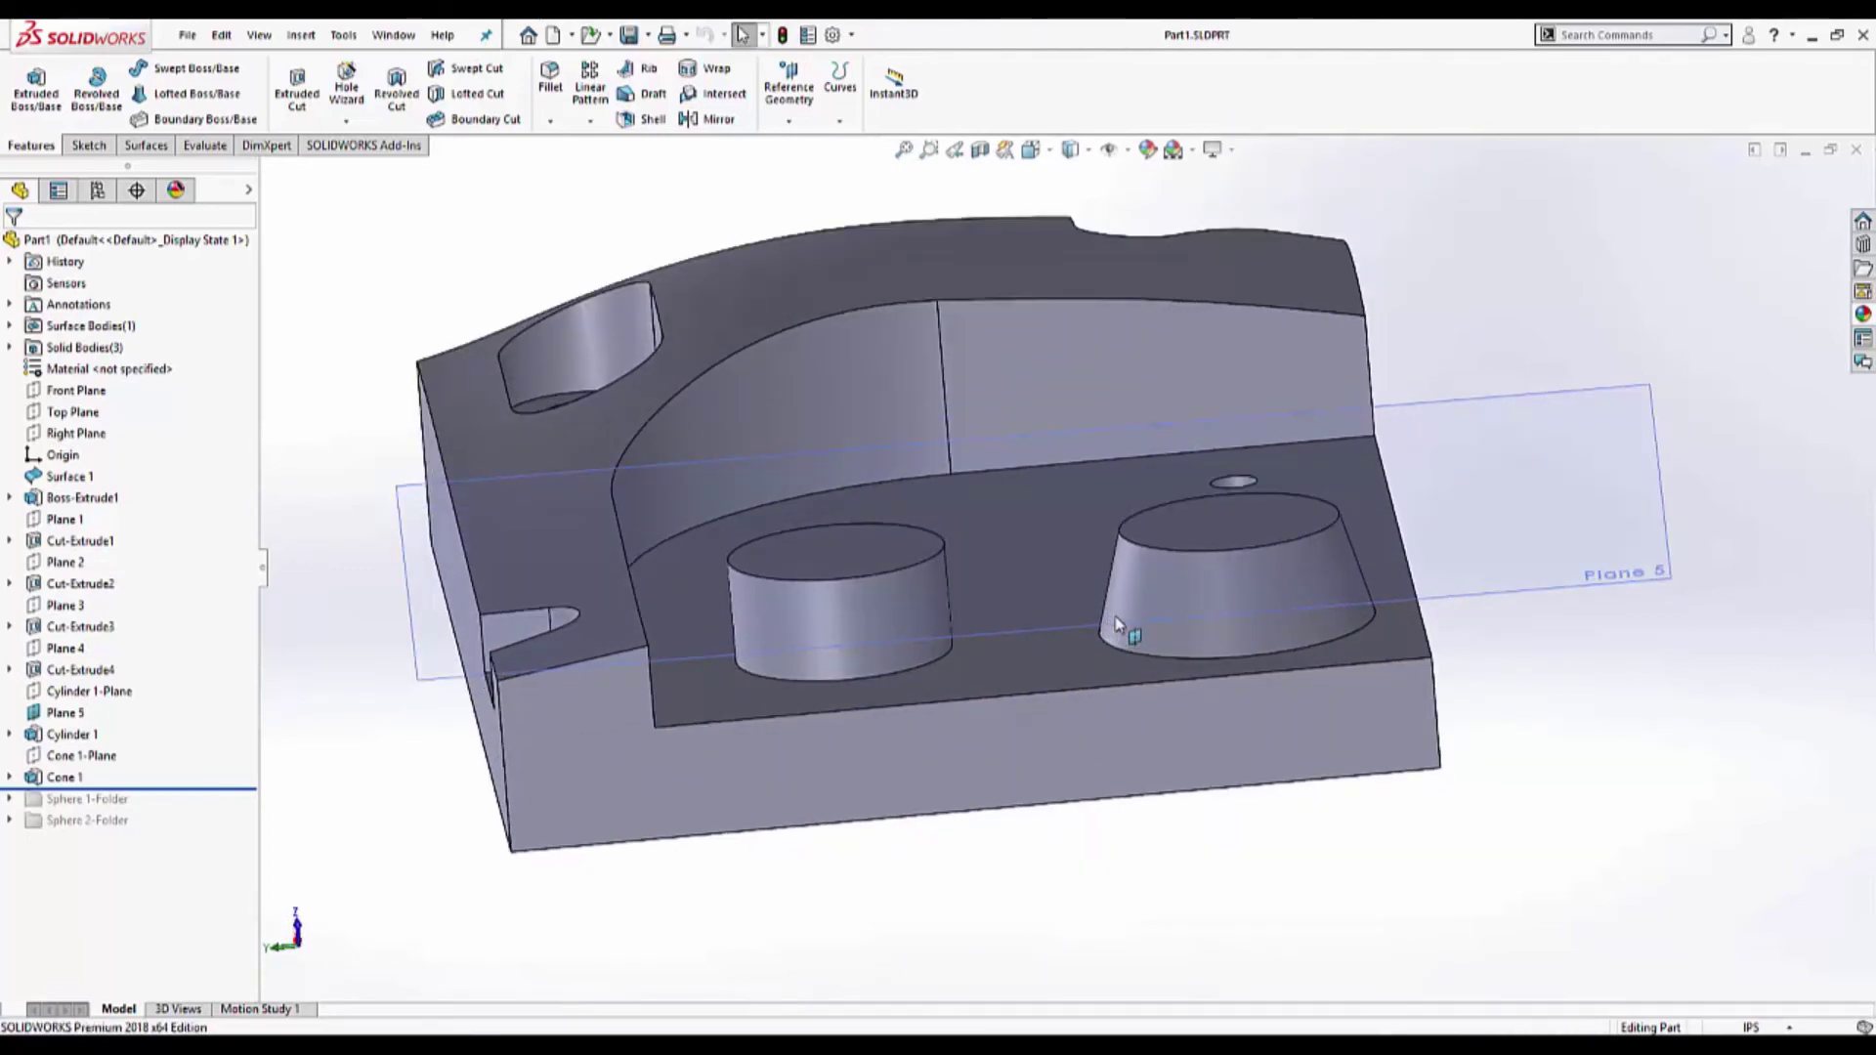
mouse_move(1119, 625)
middle_down()
mouse_move(972, 766)
mouse_move(946, 745)
mouse_move(913, 795)
mouse_move(973, 679)
mouse_move(881, 707)
mouse_move(955, 704)
mouse_move(871, 728)
mouse_move(873, 772)
mouse_move(1139, 600)
middle_up()
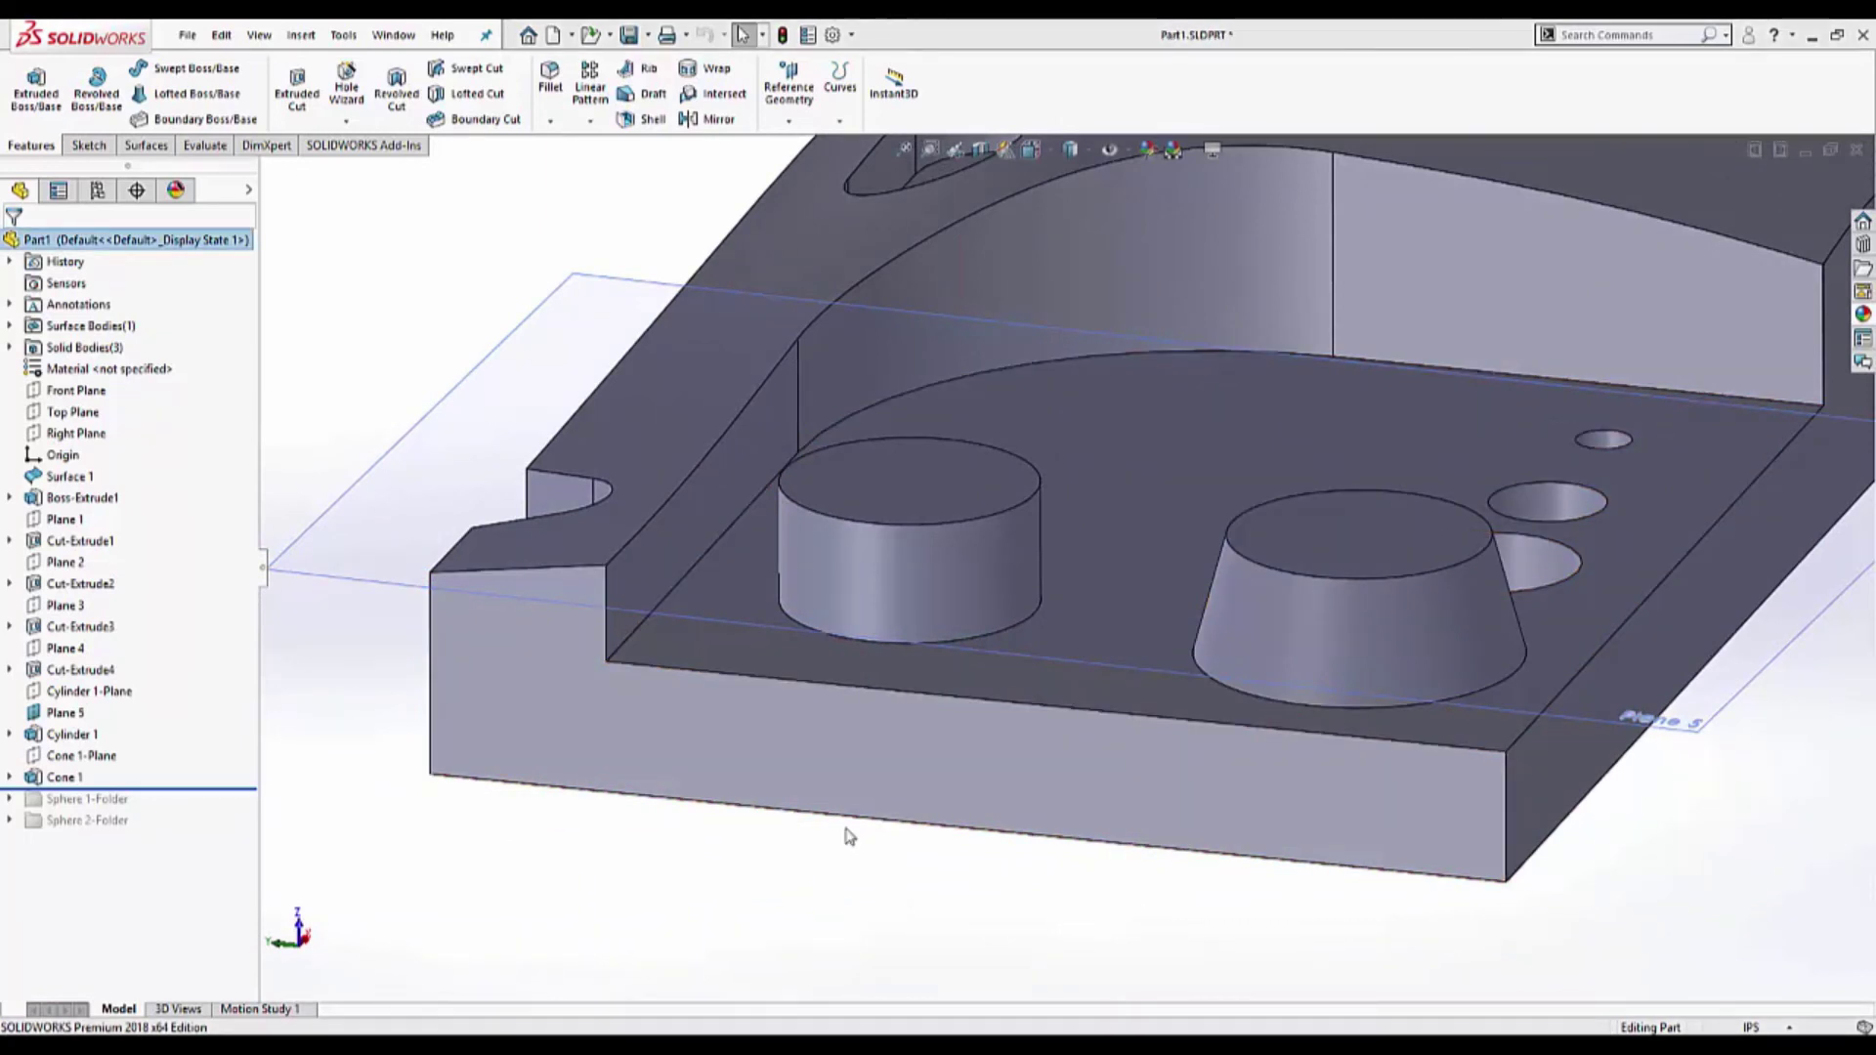
- Move Cylinder 1's sketch to the pocket floor and extrude it Up To Surface at Plane 5
click(10, 734)
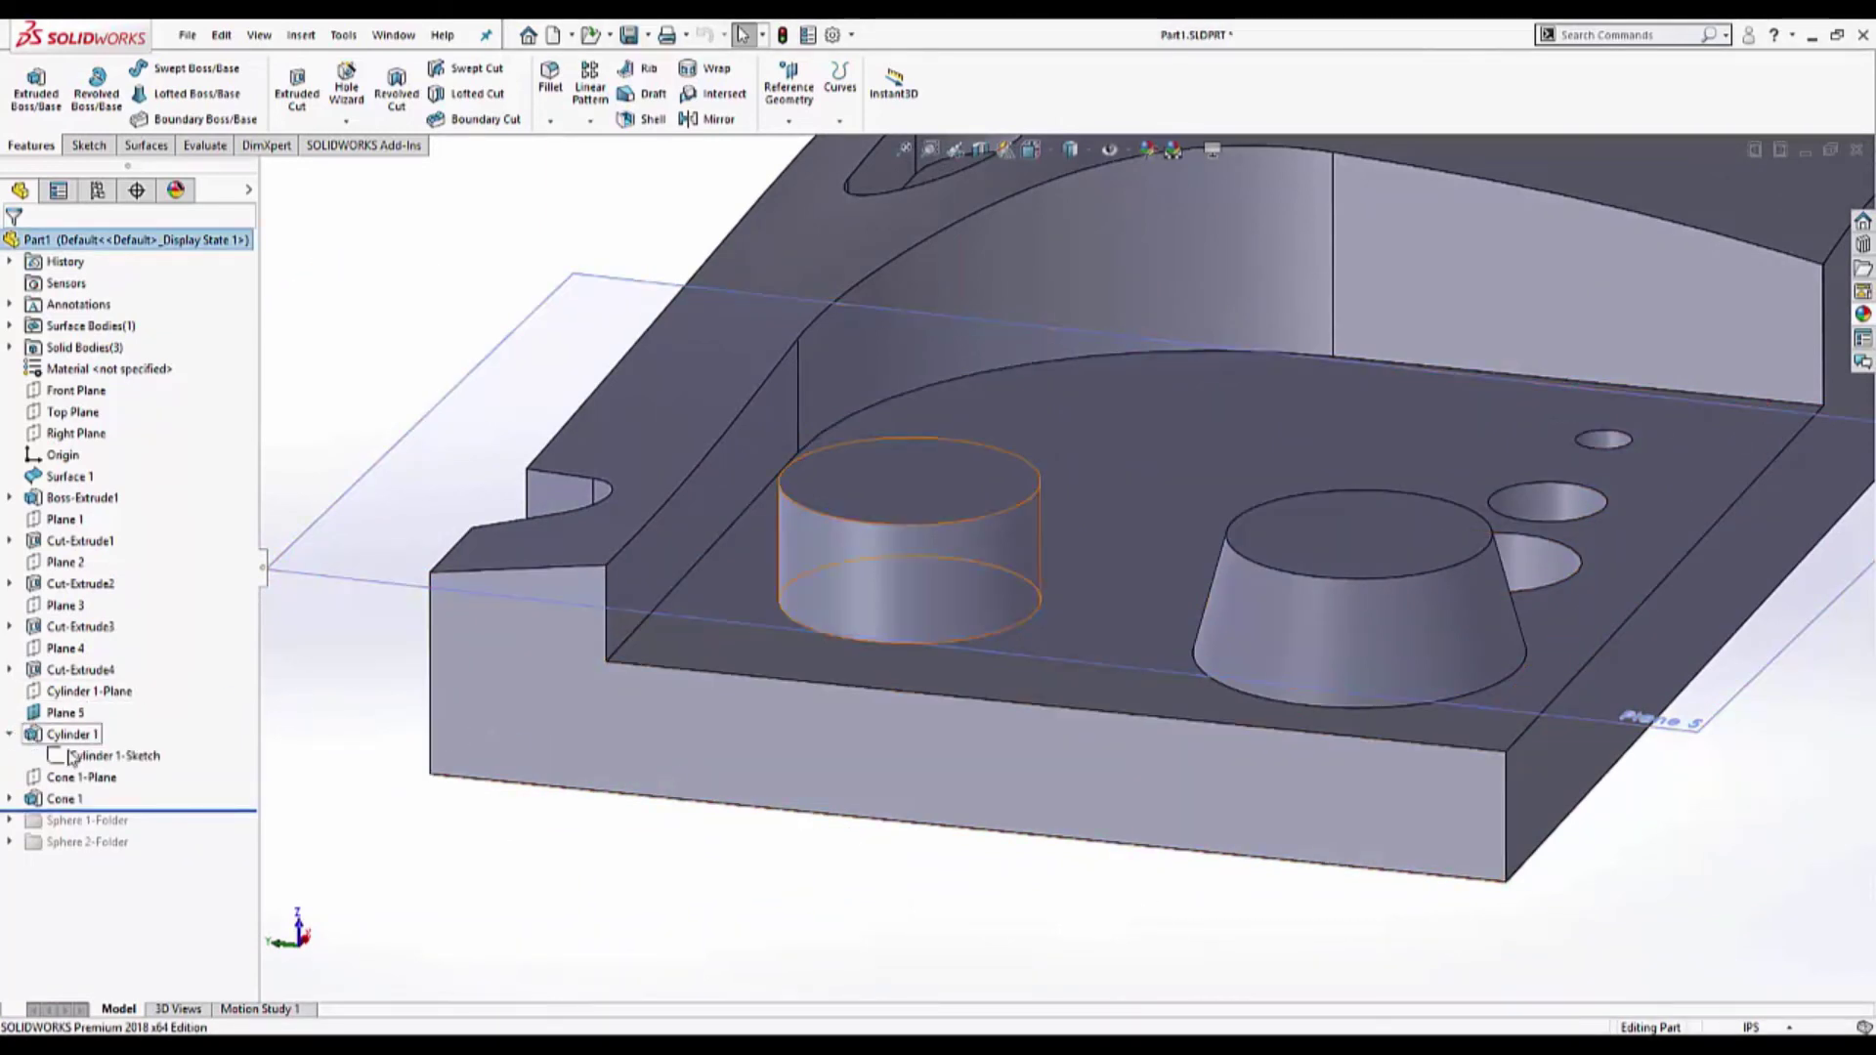
right_click(72, 757)
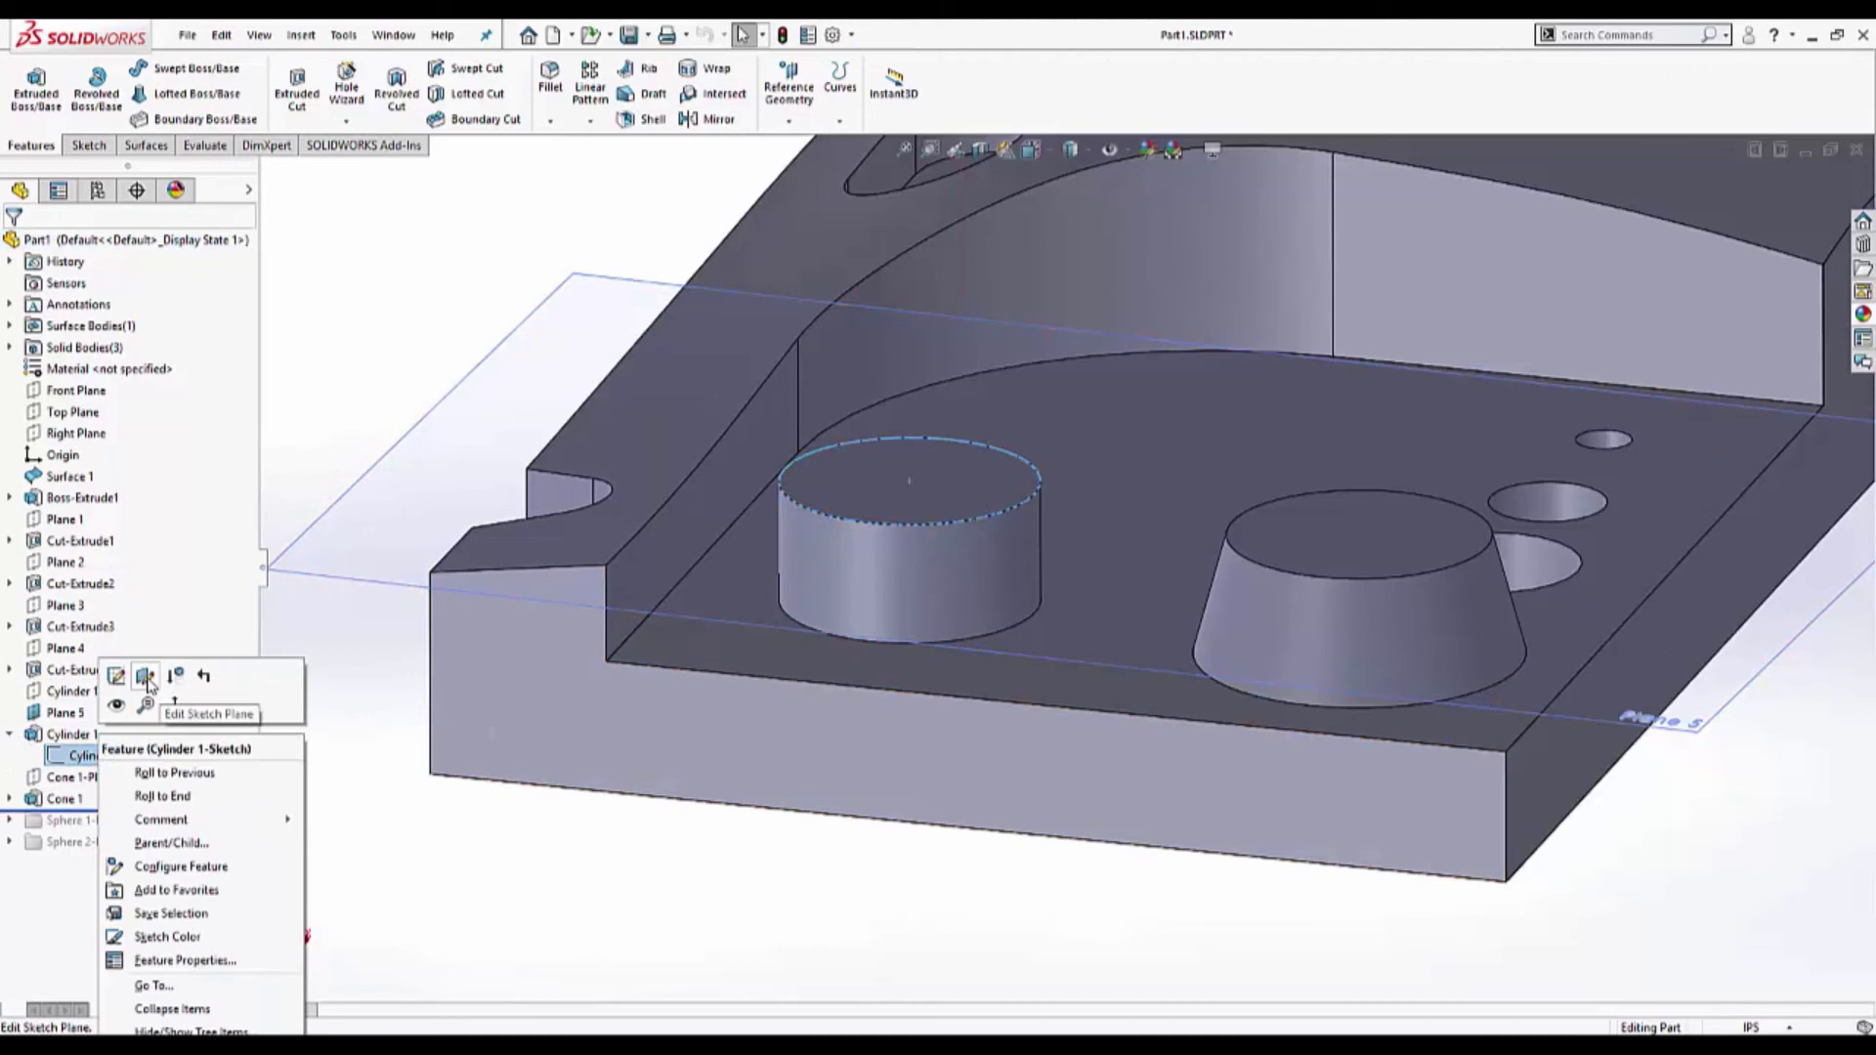
click(144, 676)
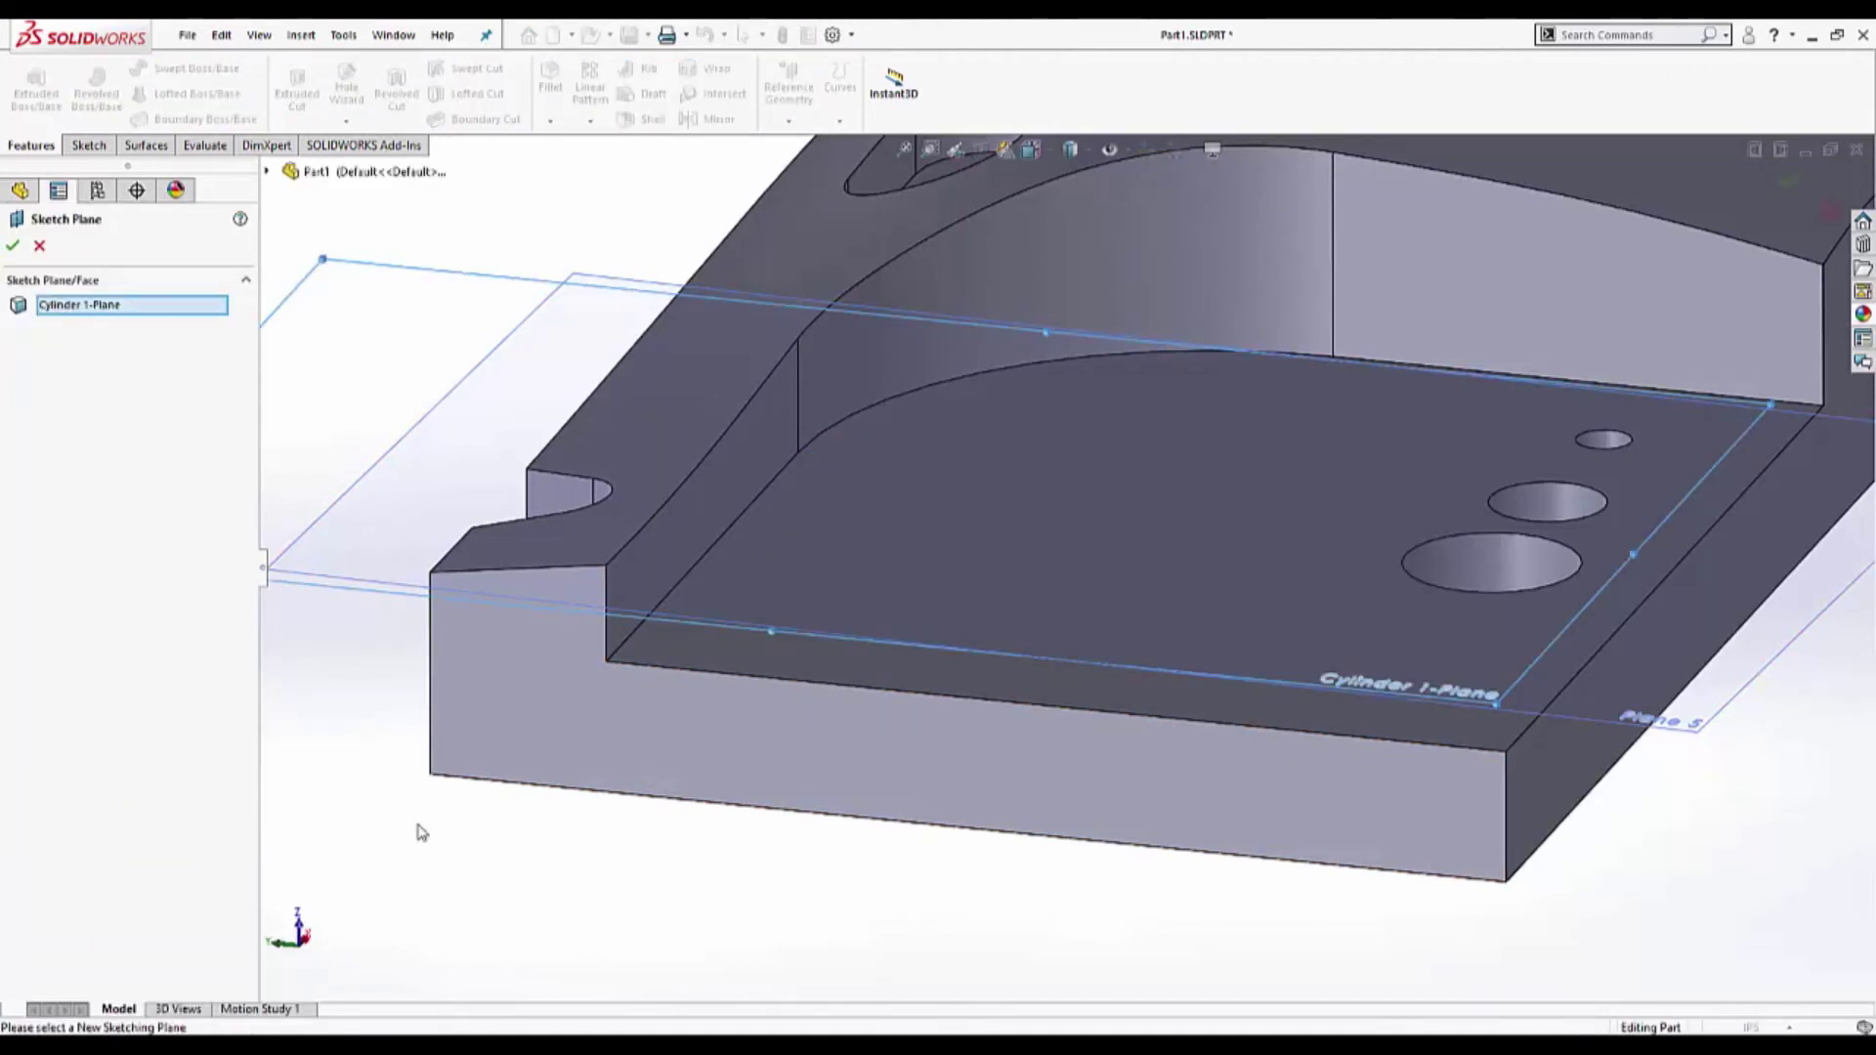
click(681, 647)
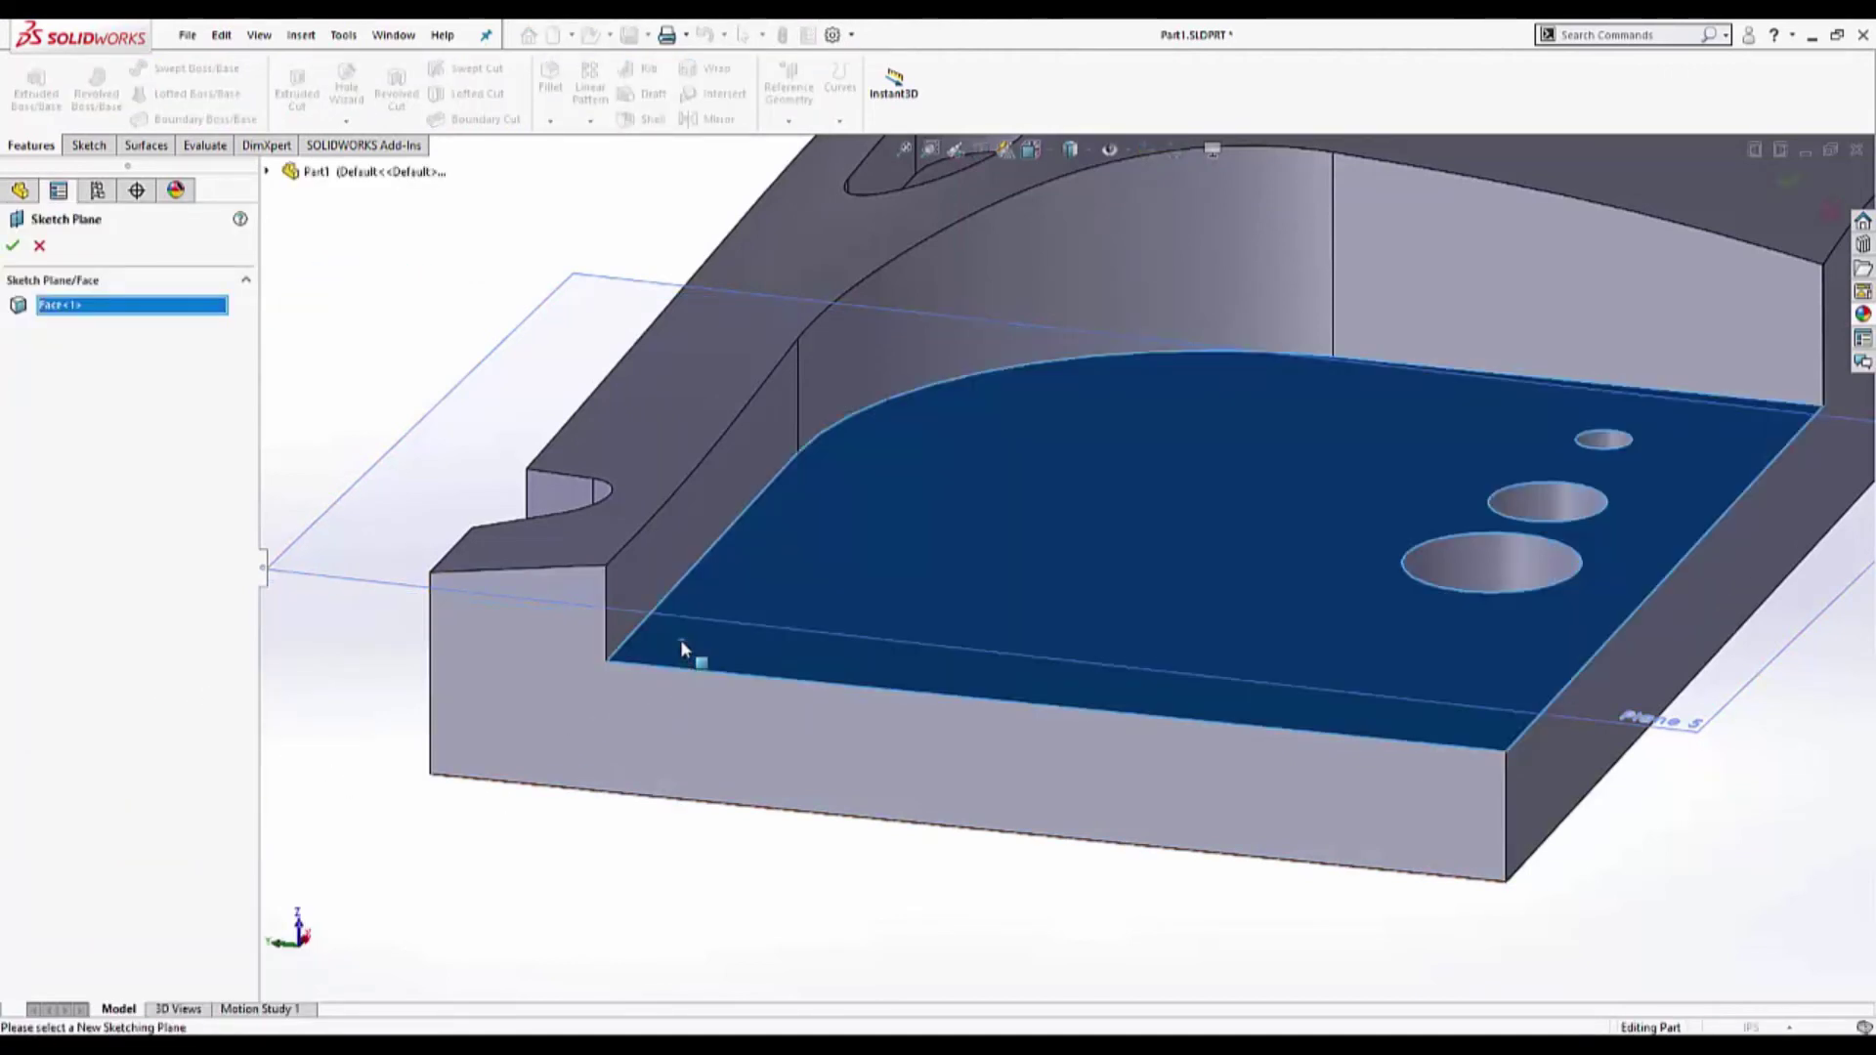
click(12, 246)
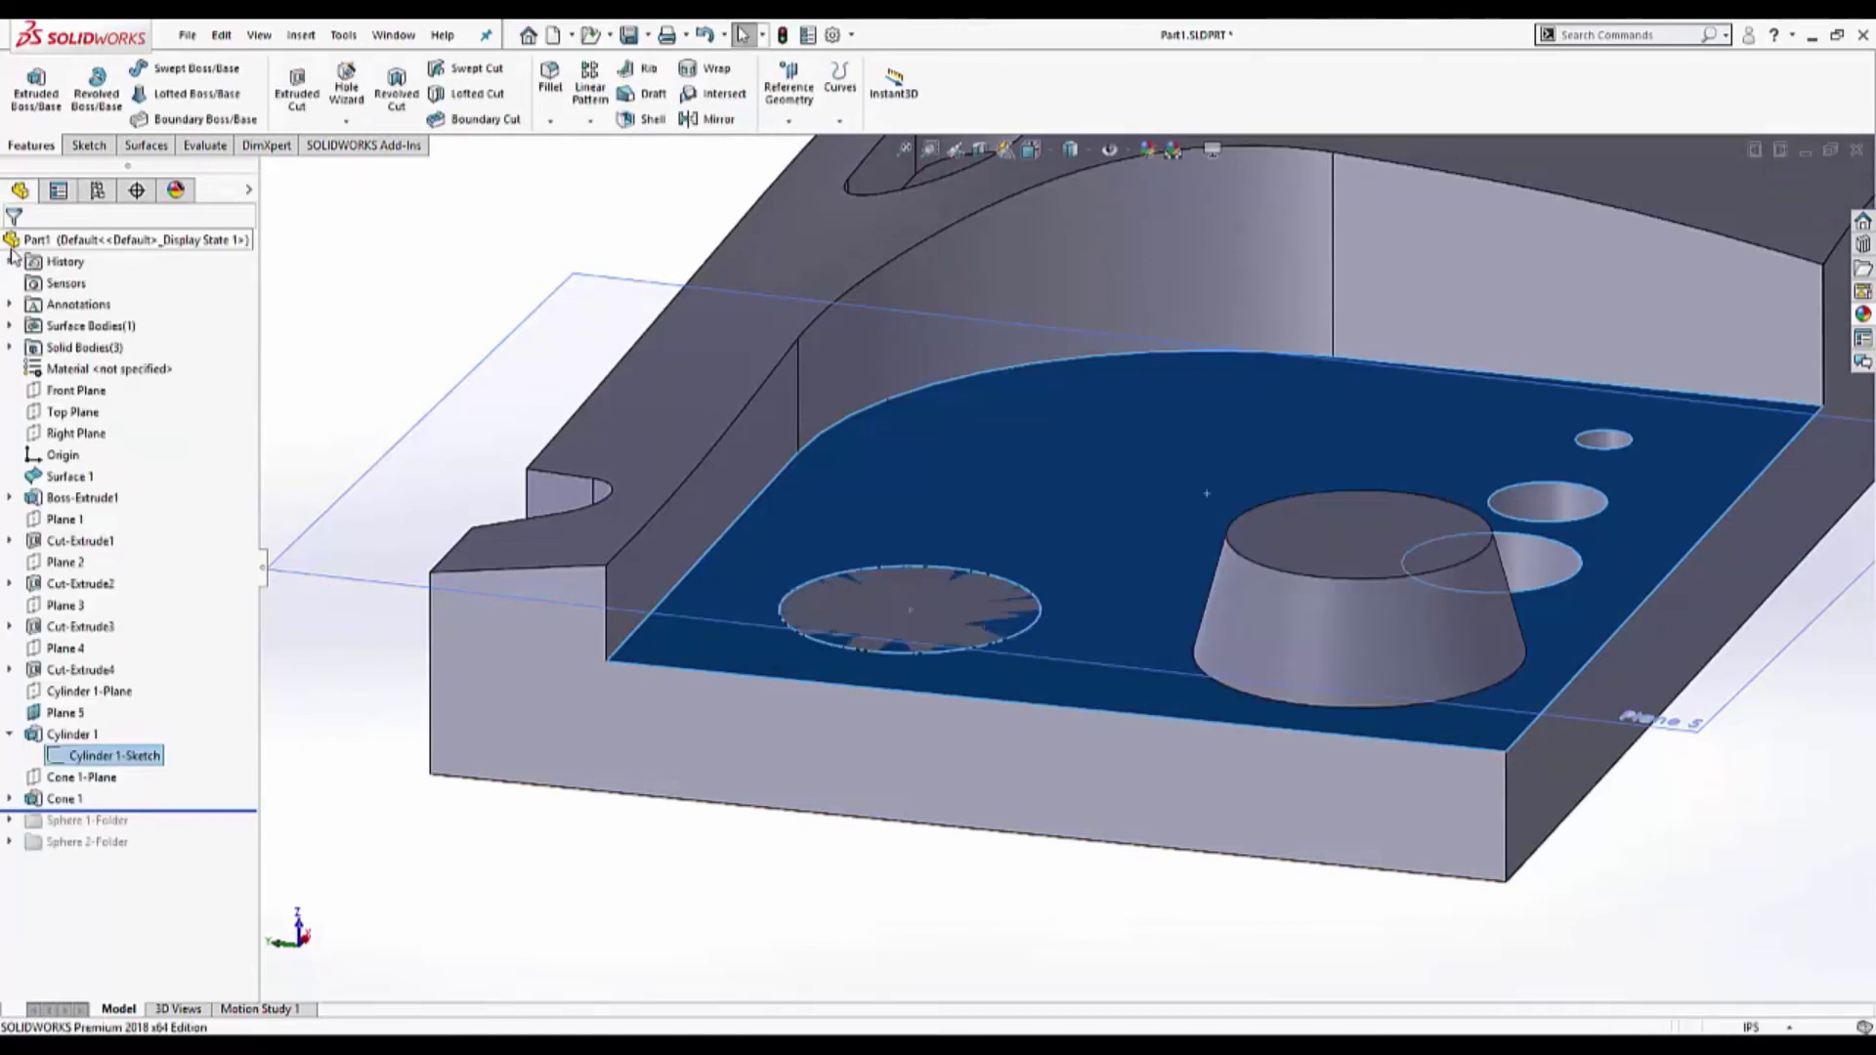
right_click(70, 734)
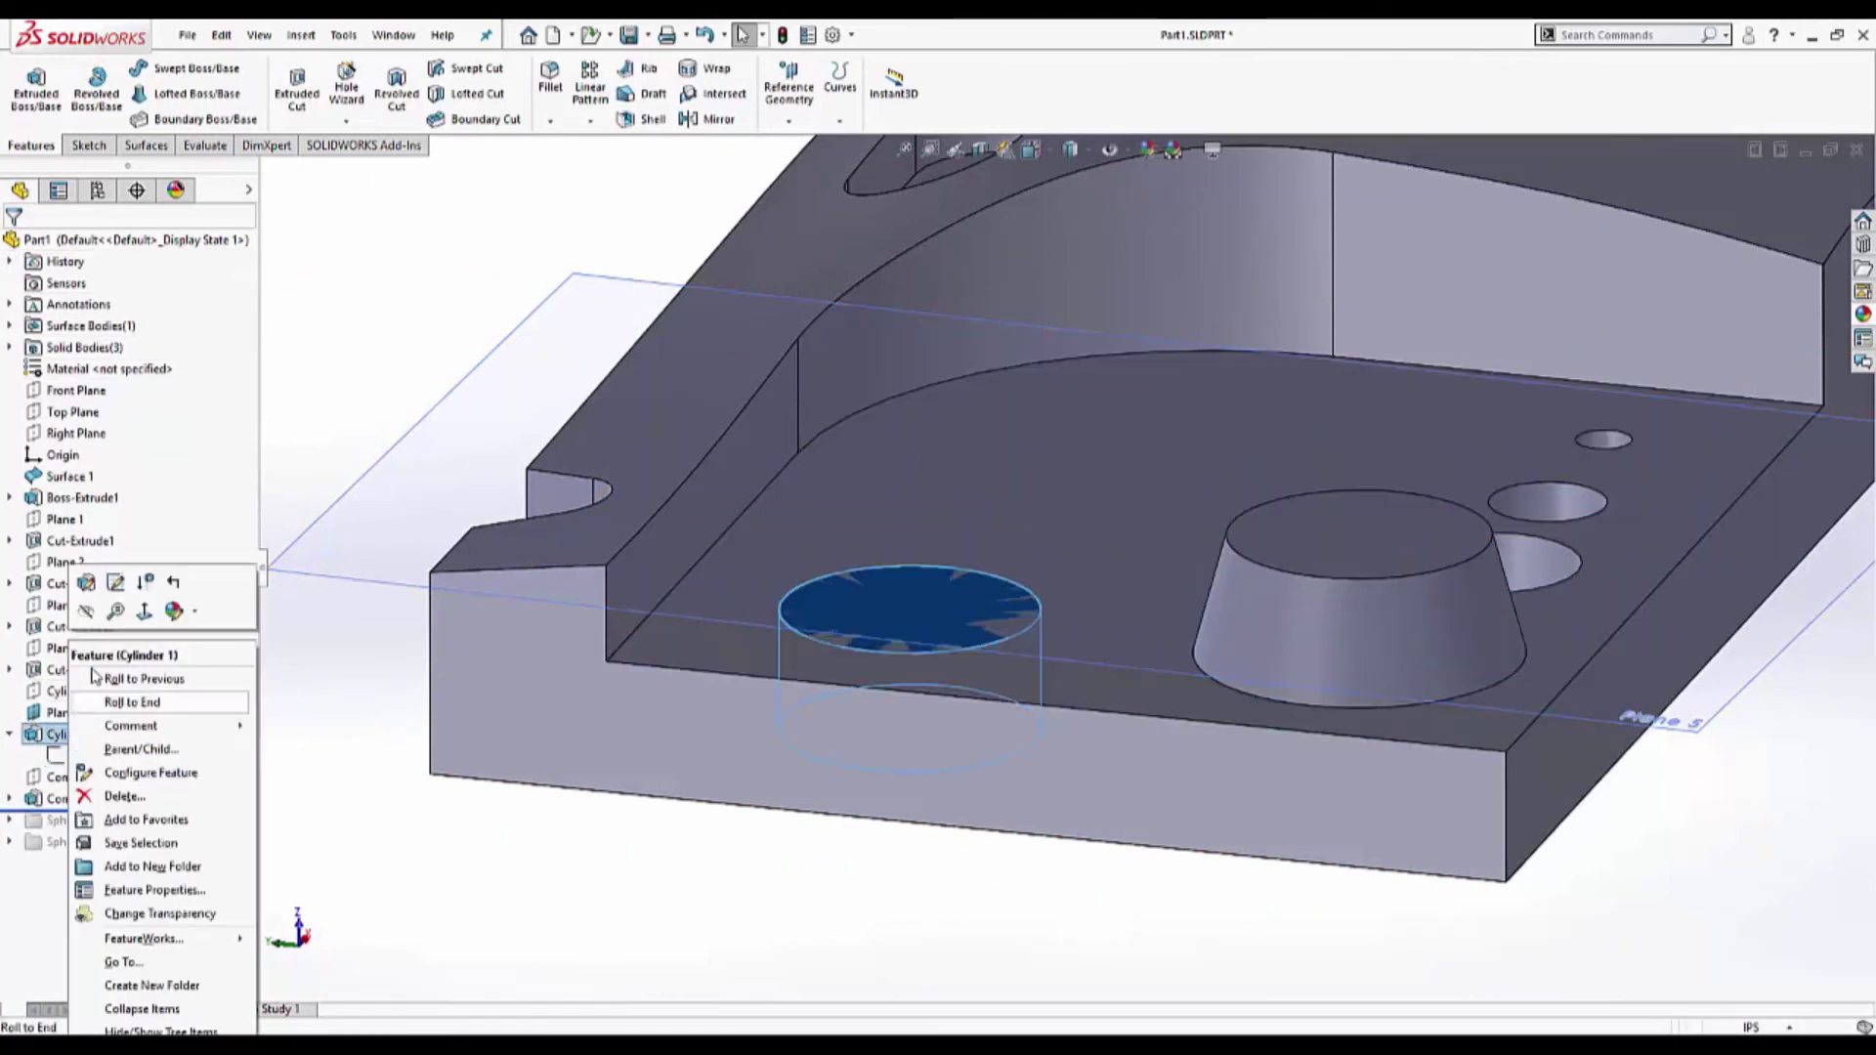
click(87, 583)
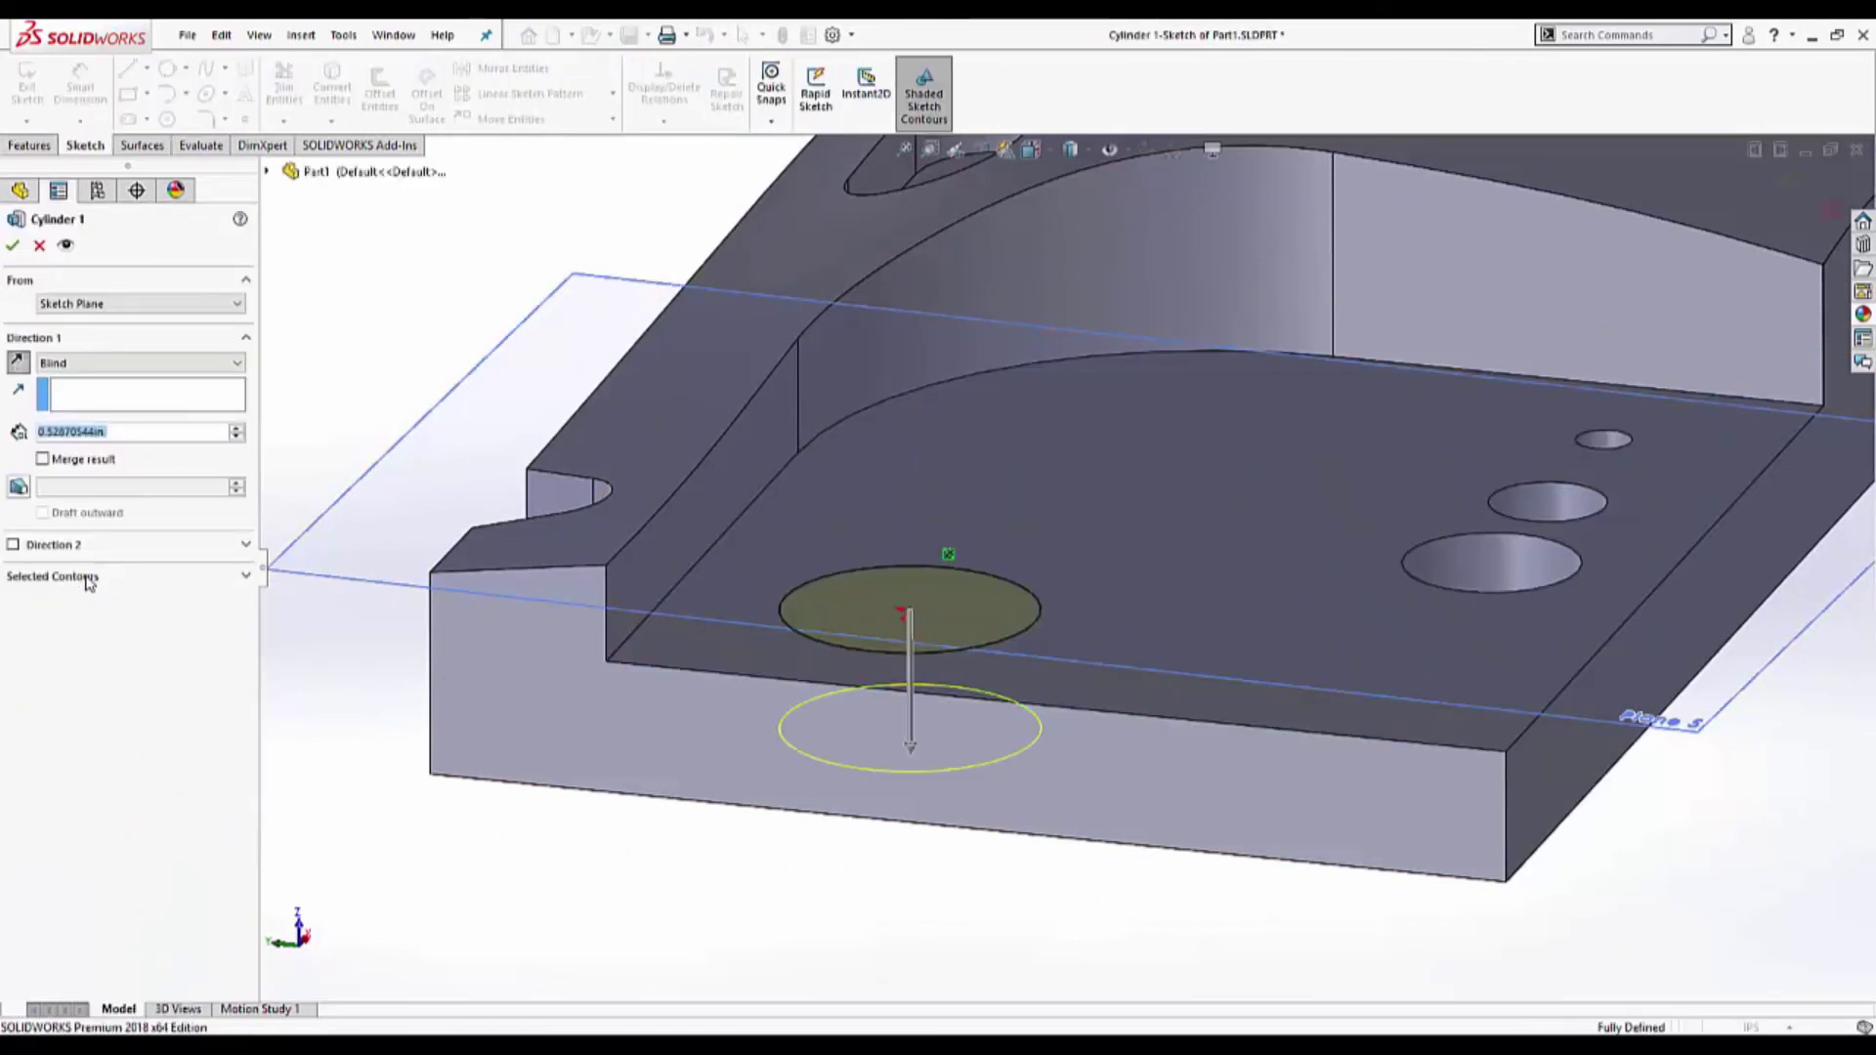
click(147, 362)
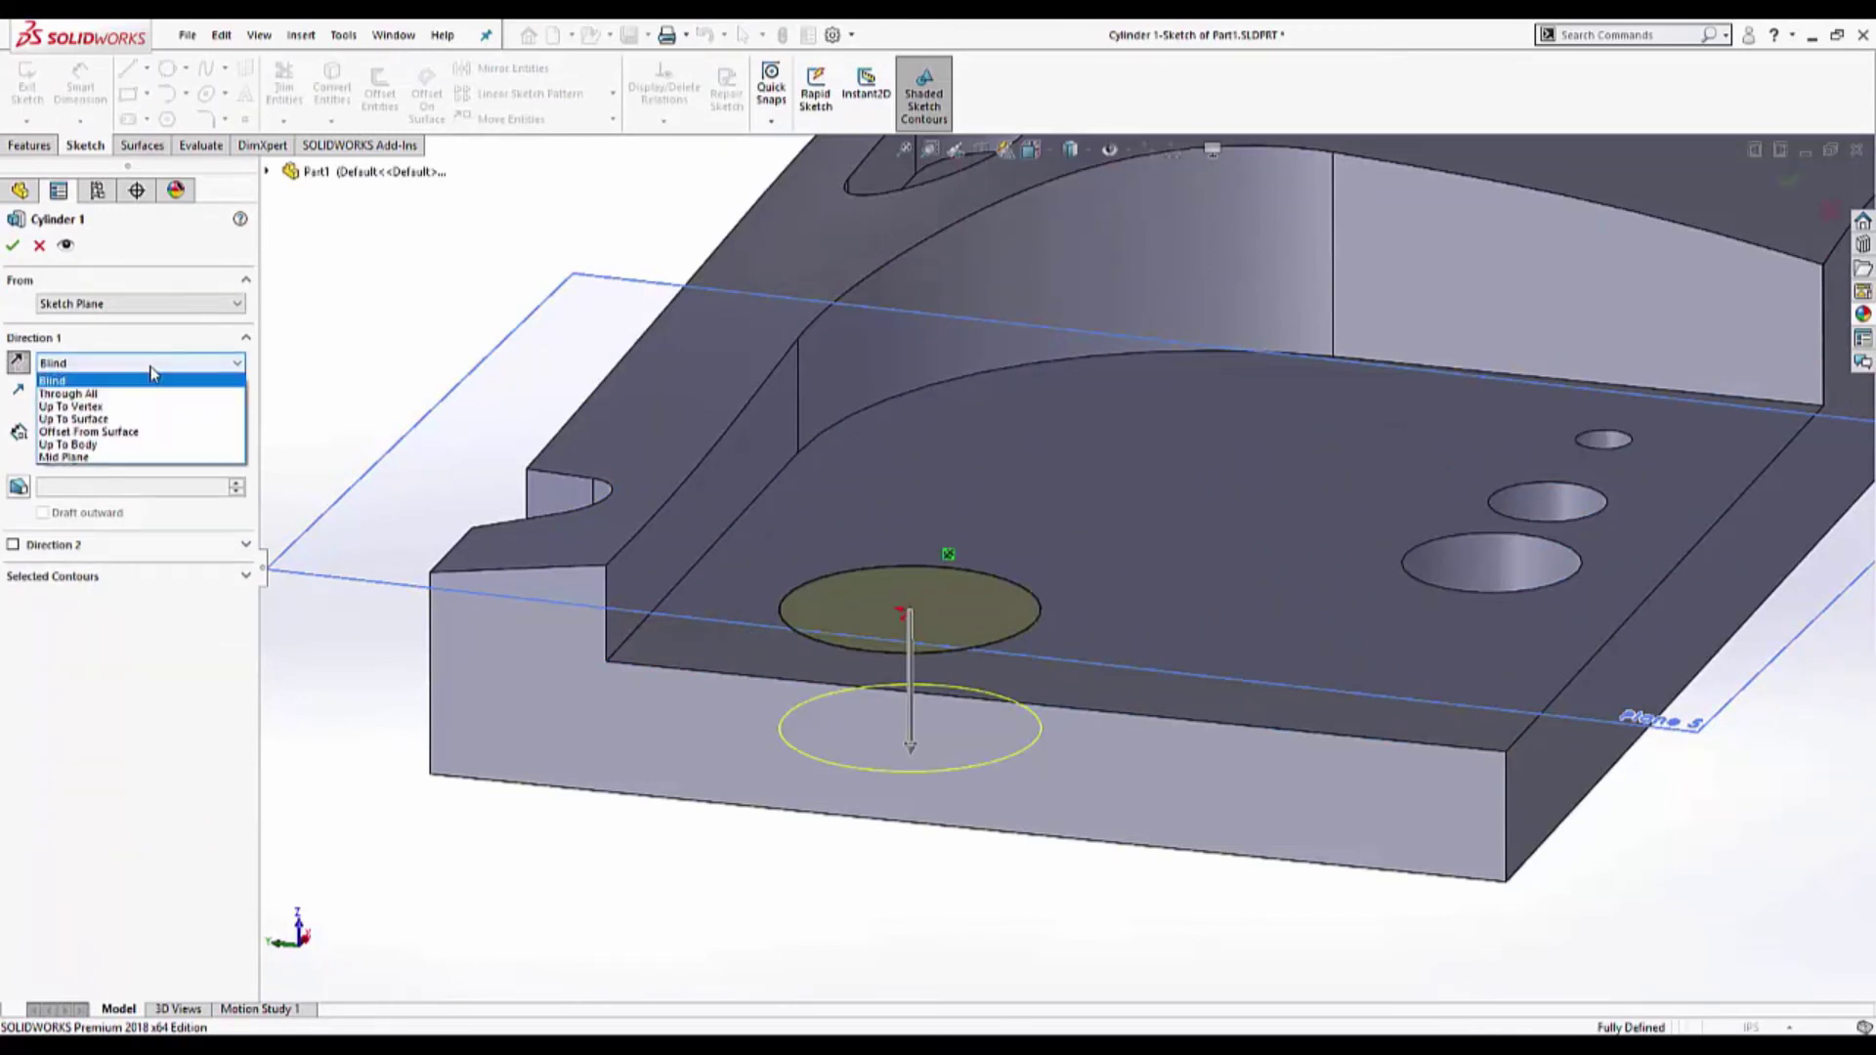
click(137, 430)
click(427, 485)
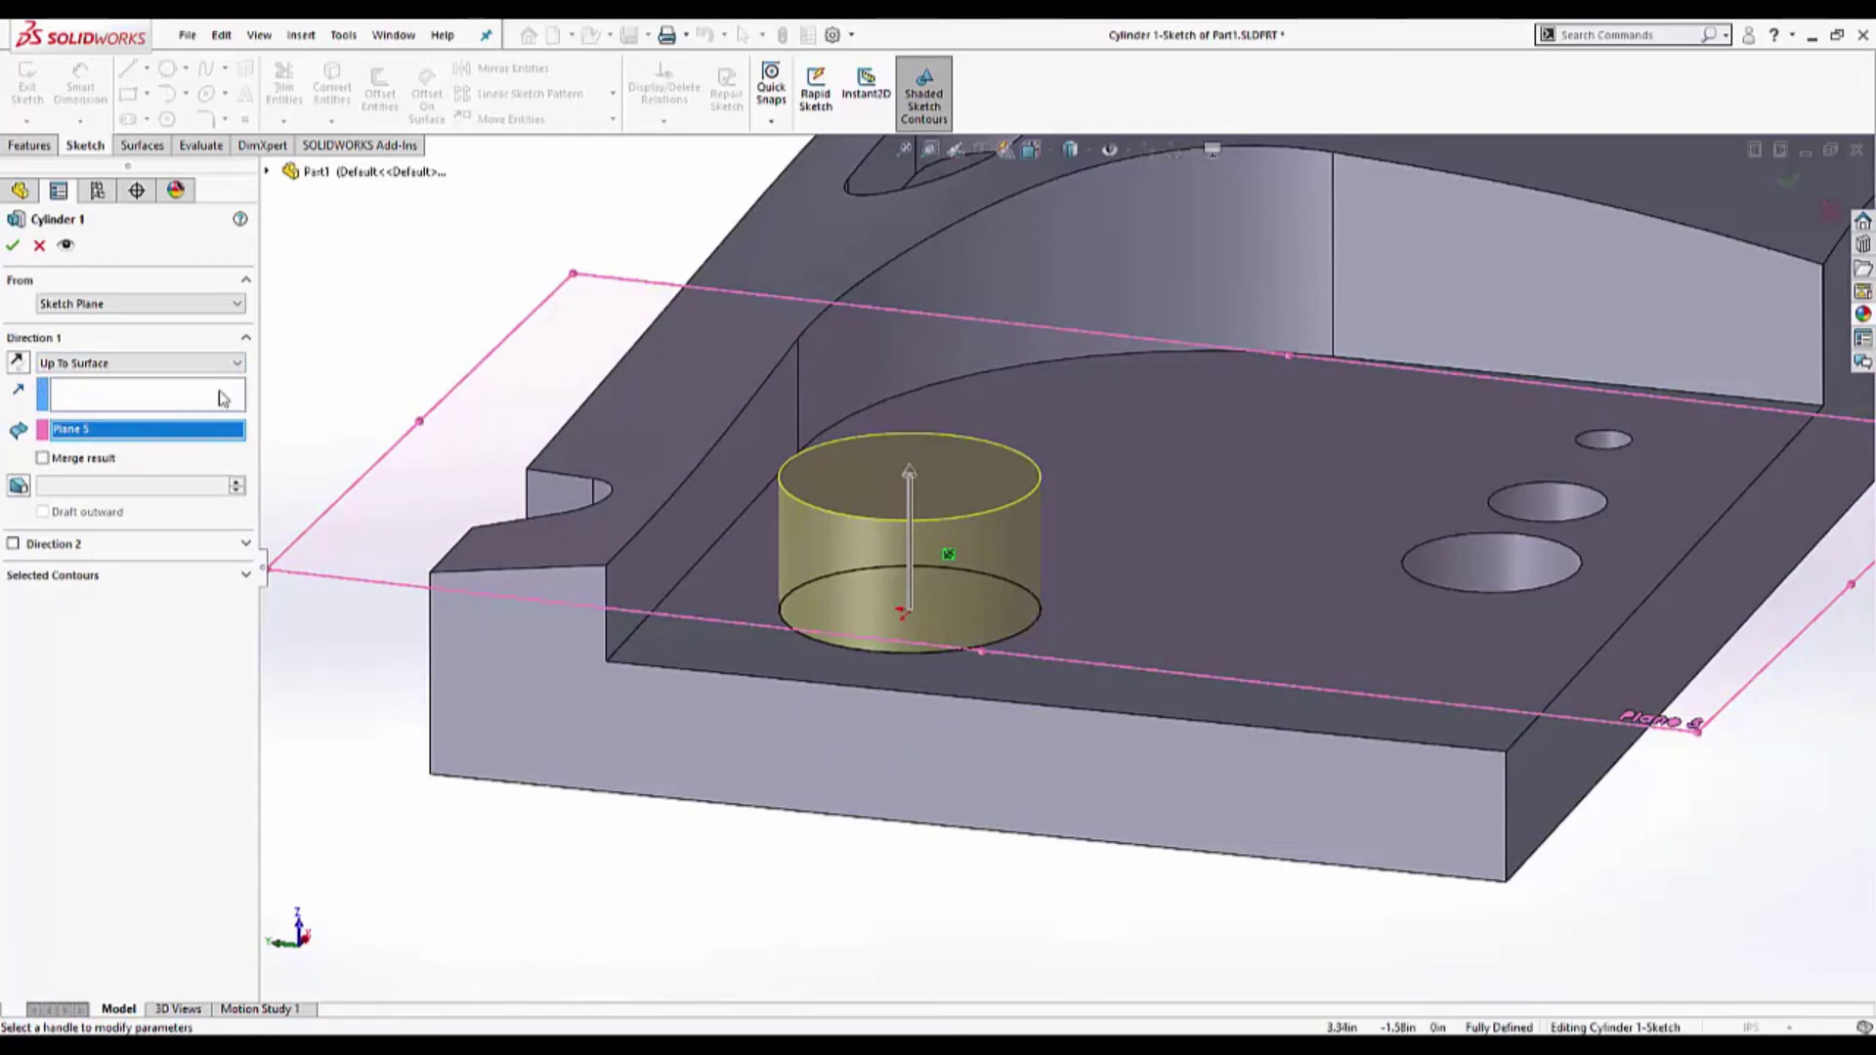
click(14, 247)
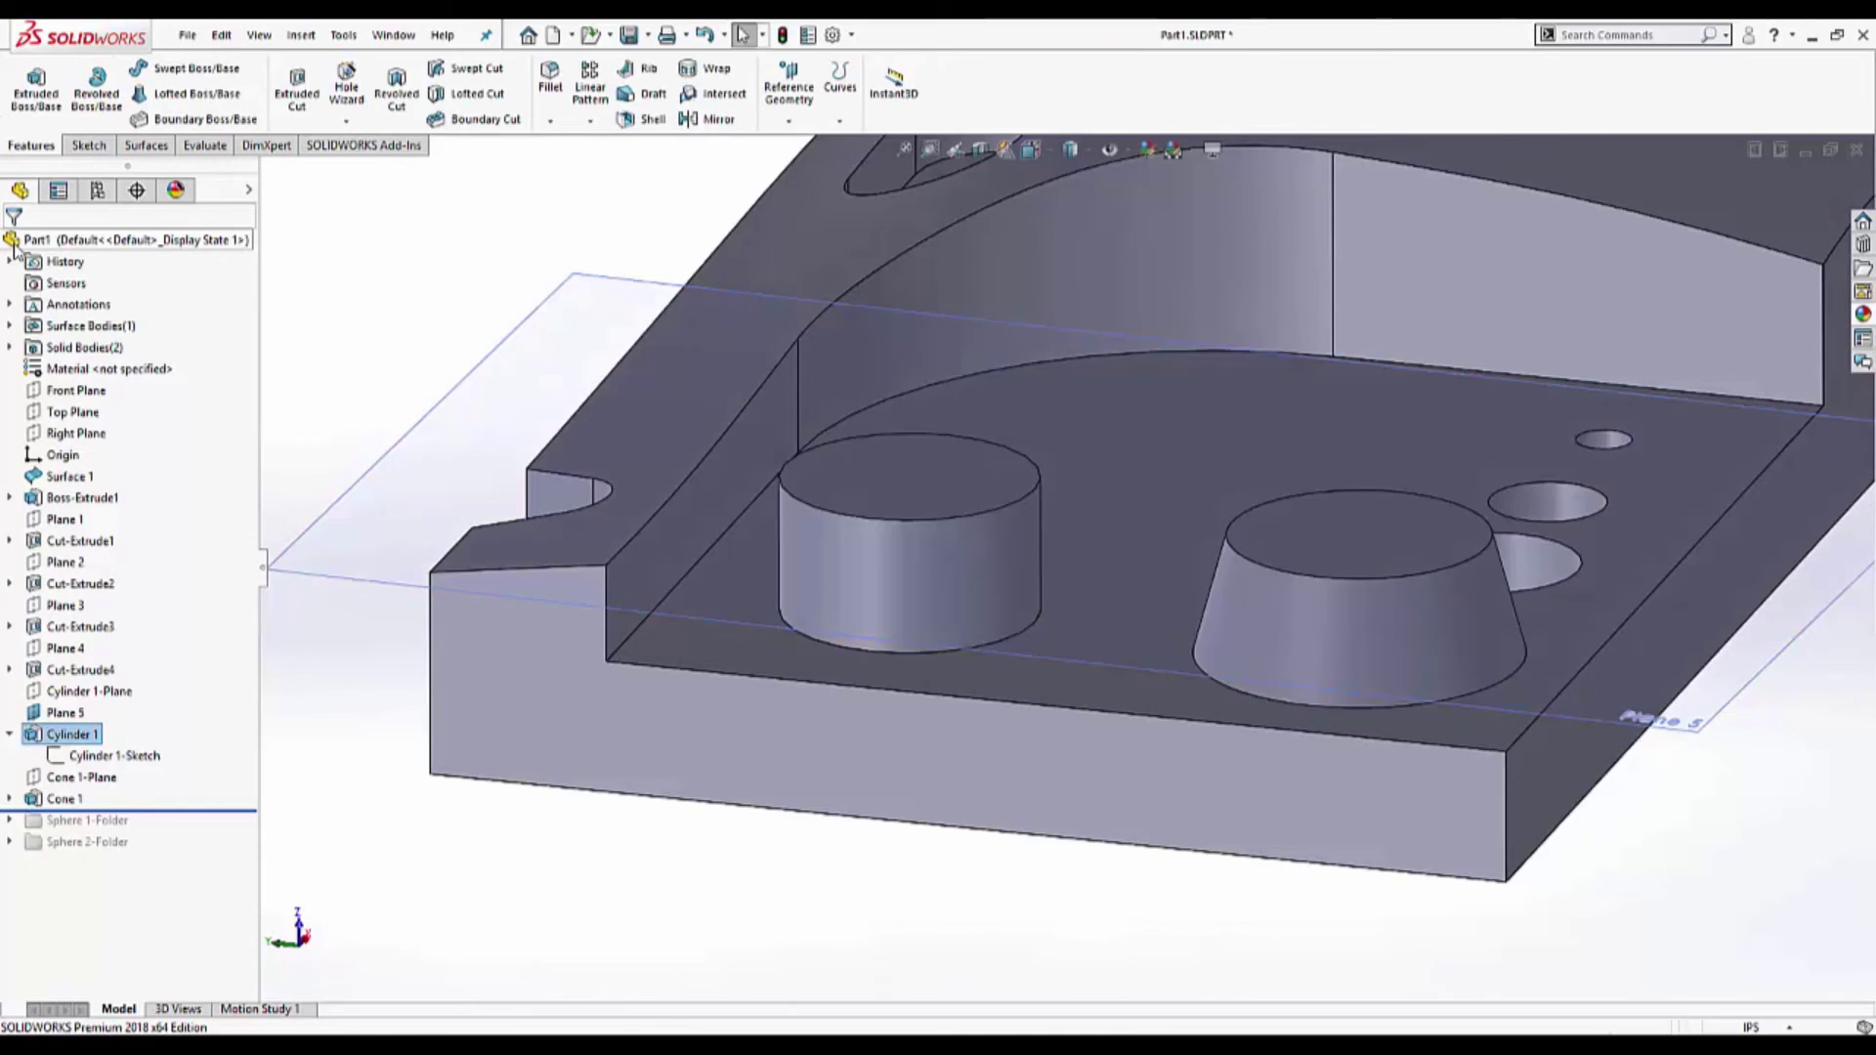
- Move Cone 1's sketch to the plate's top face and extrude it Up To Surface at Plane 5
click(10, 799)
right_click(93, 821)
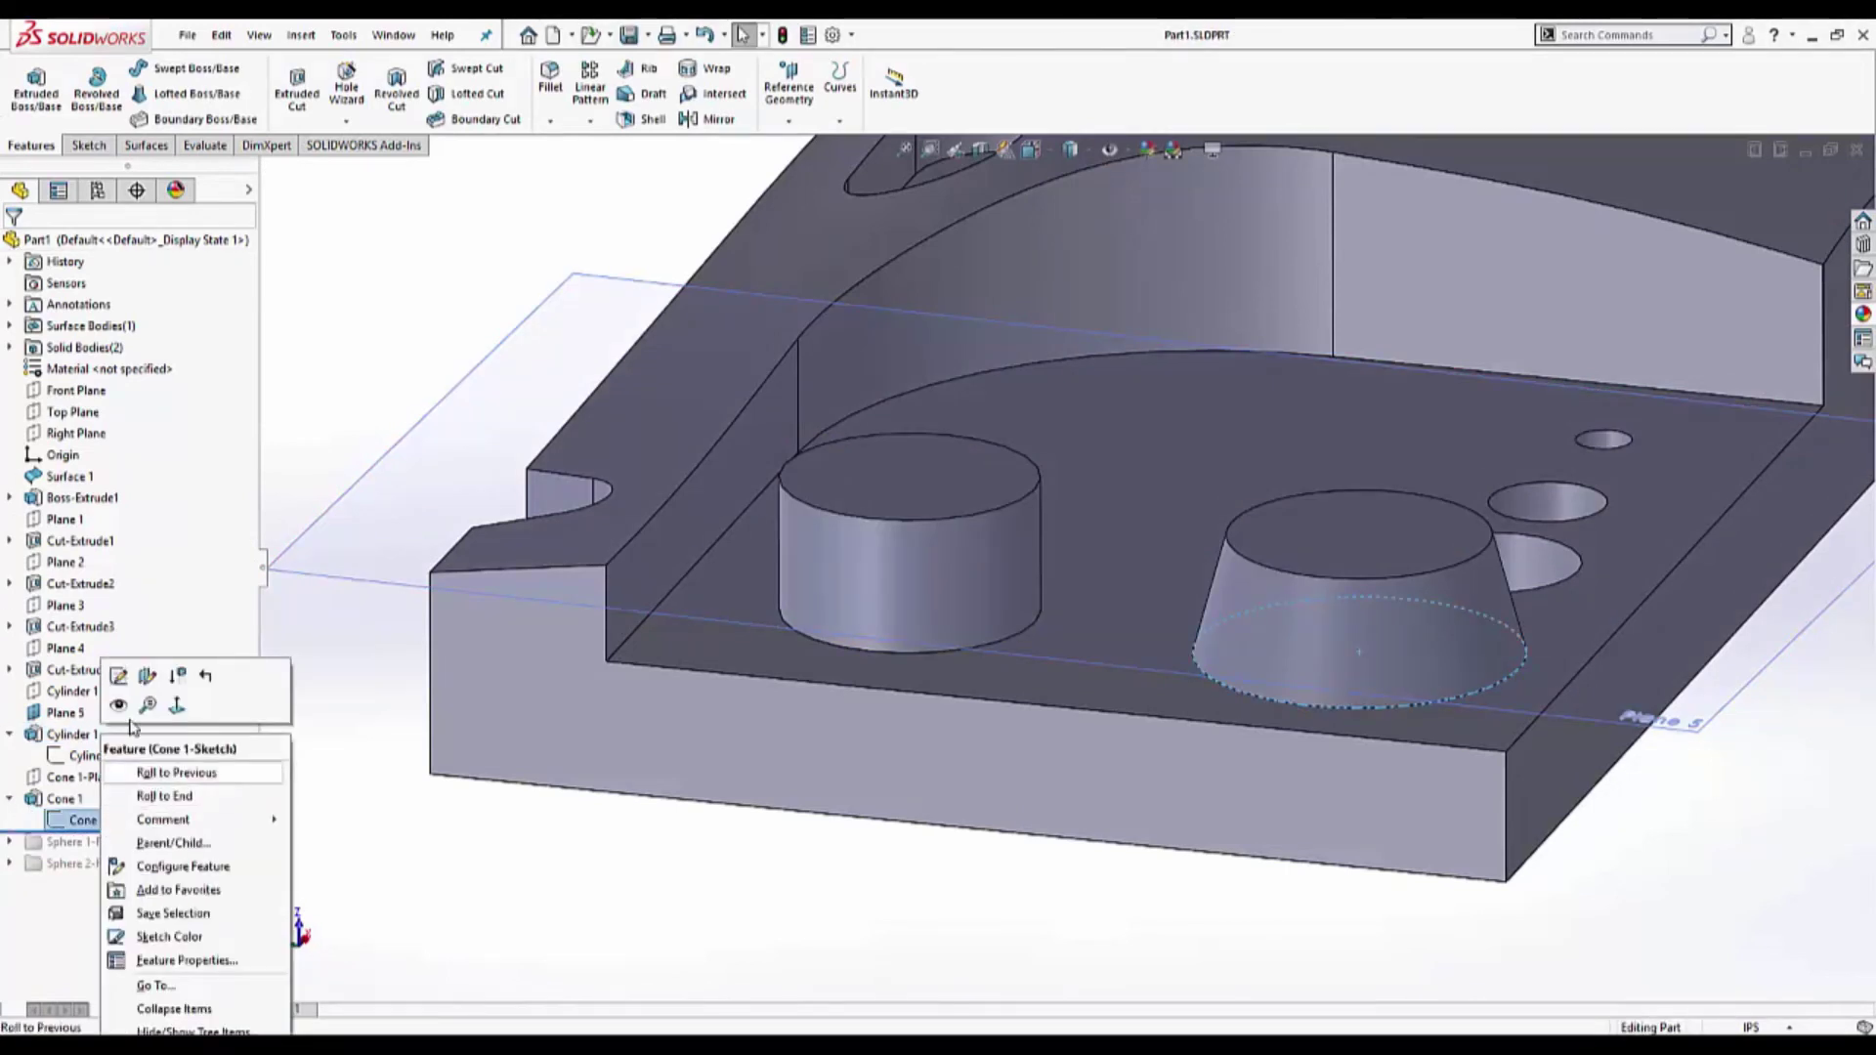
click(147, 676)
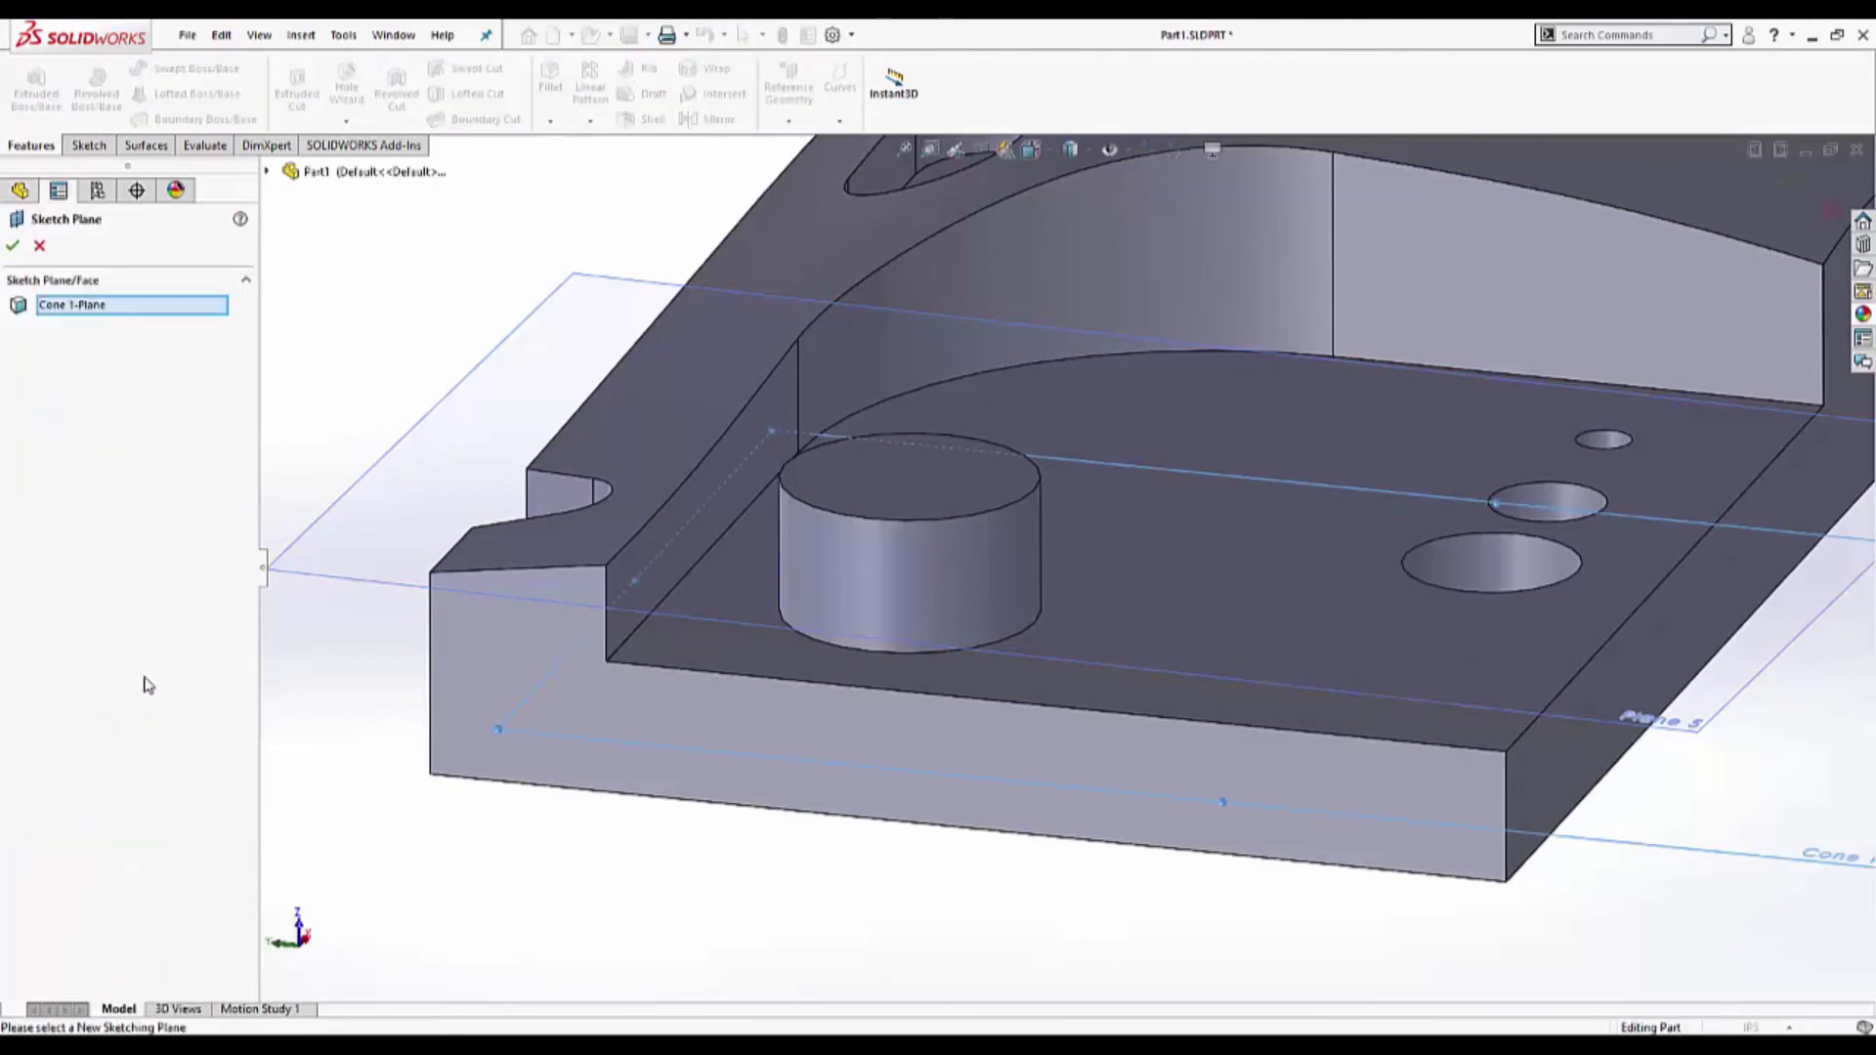
click(727, 648)
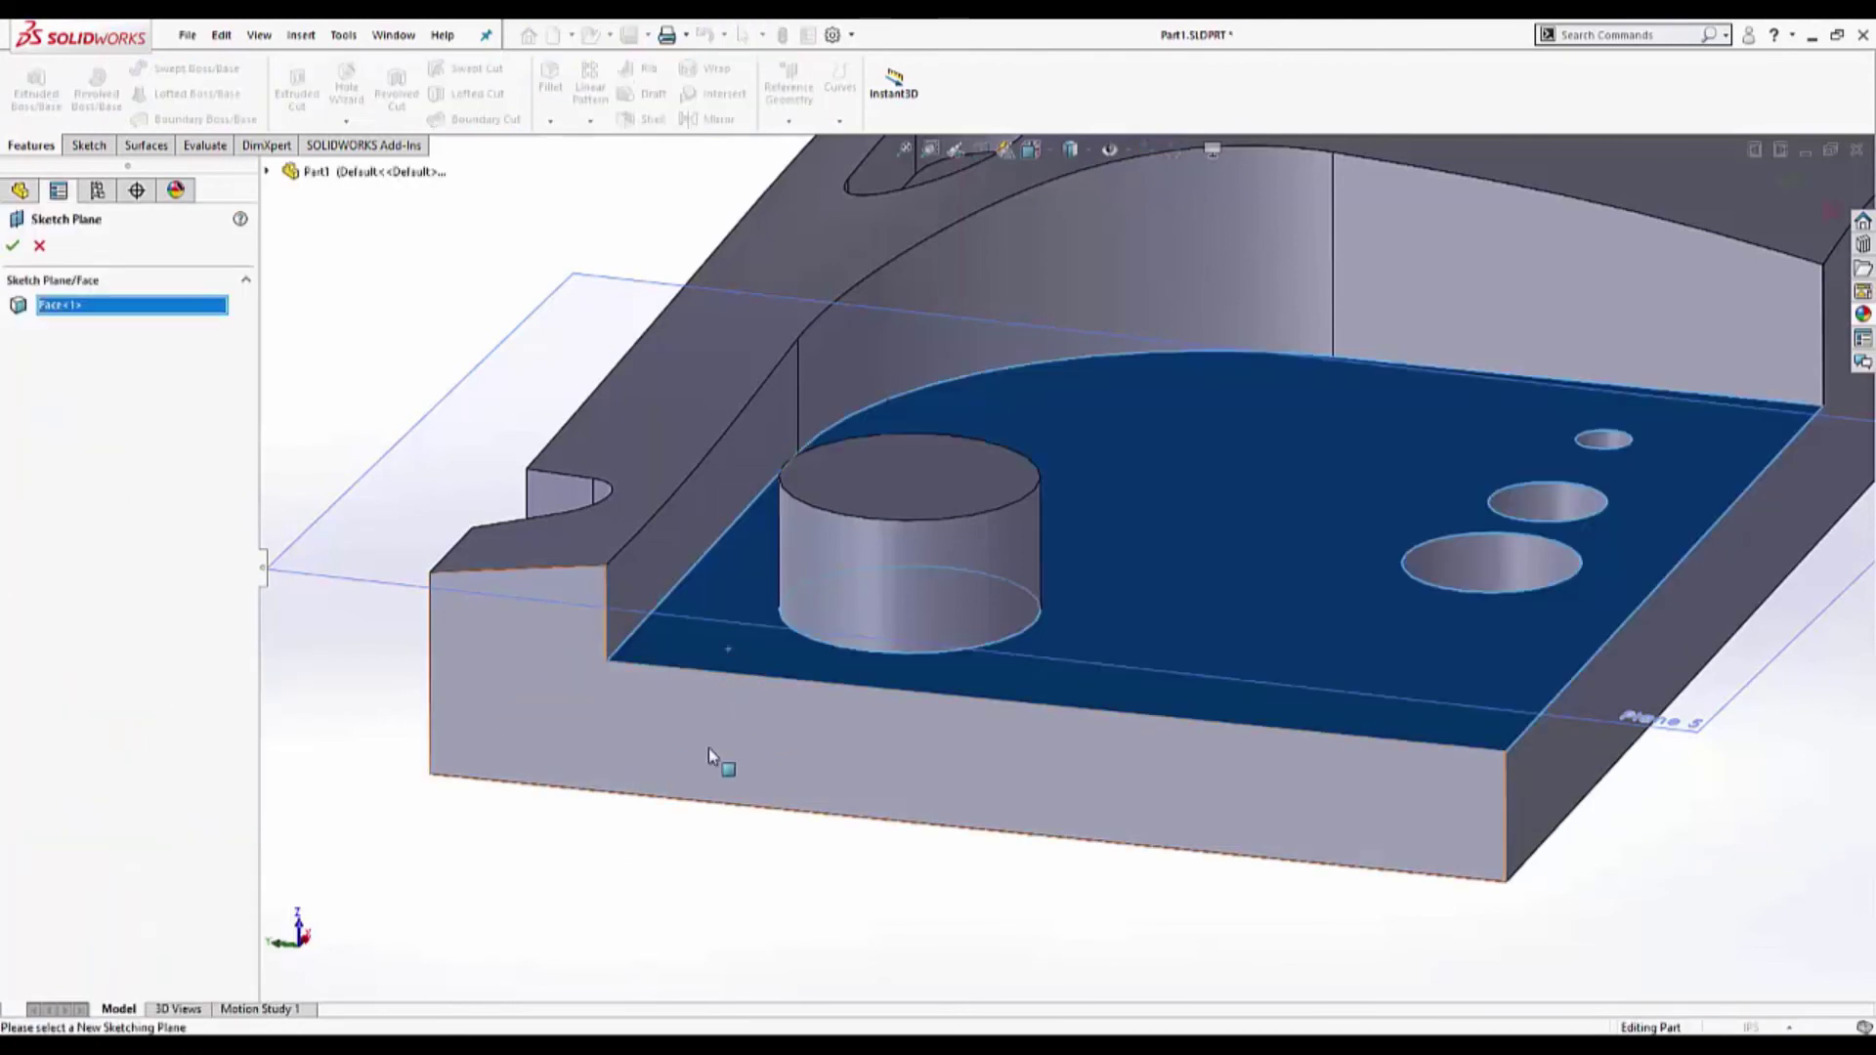
click(13, 246)
right_click(51, 798)
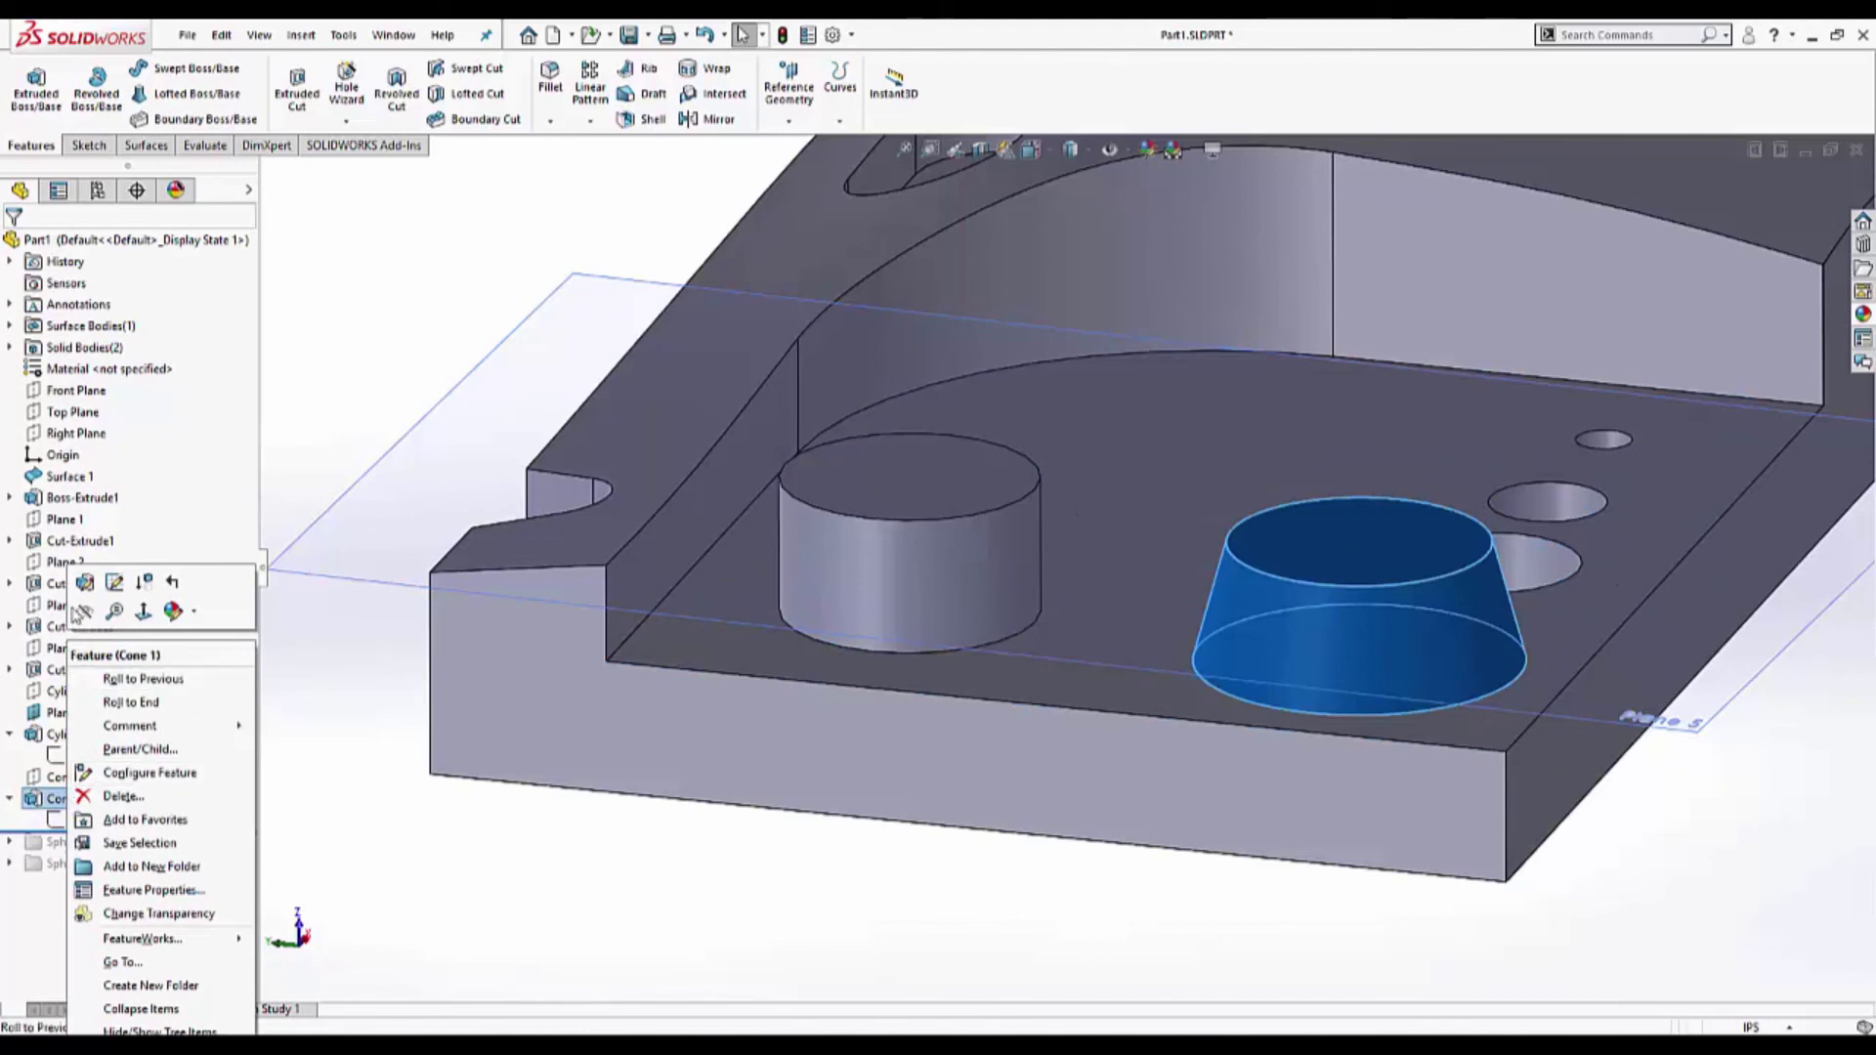
click(84, 582)
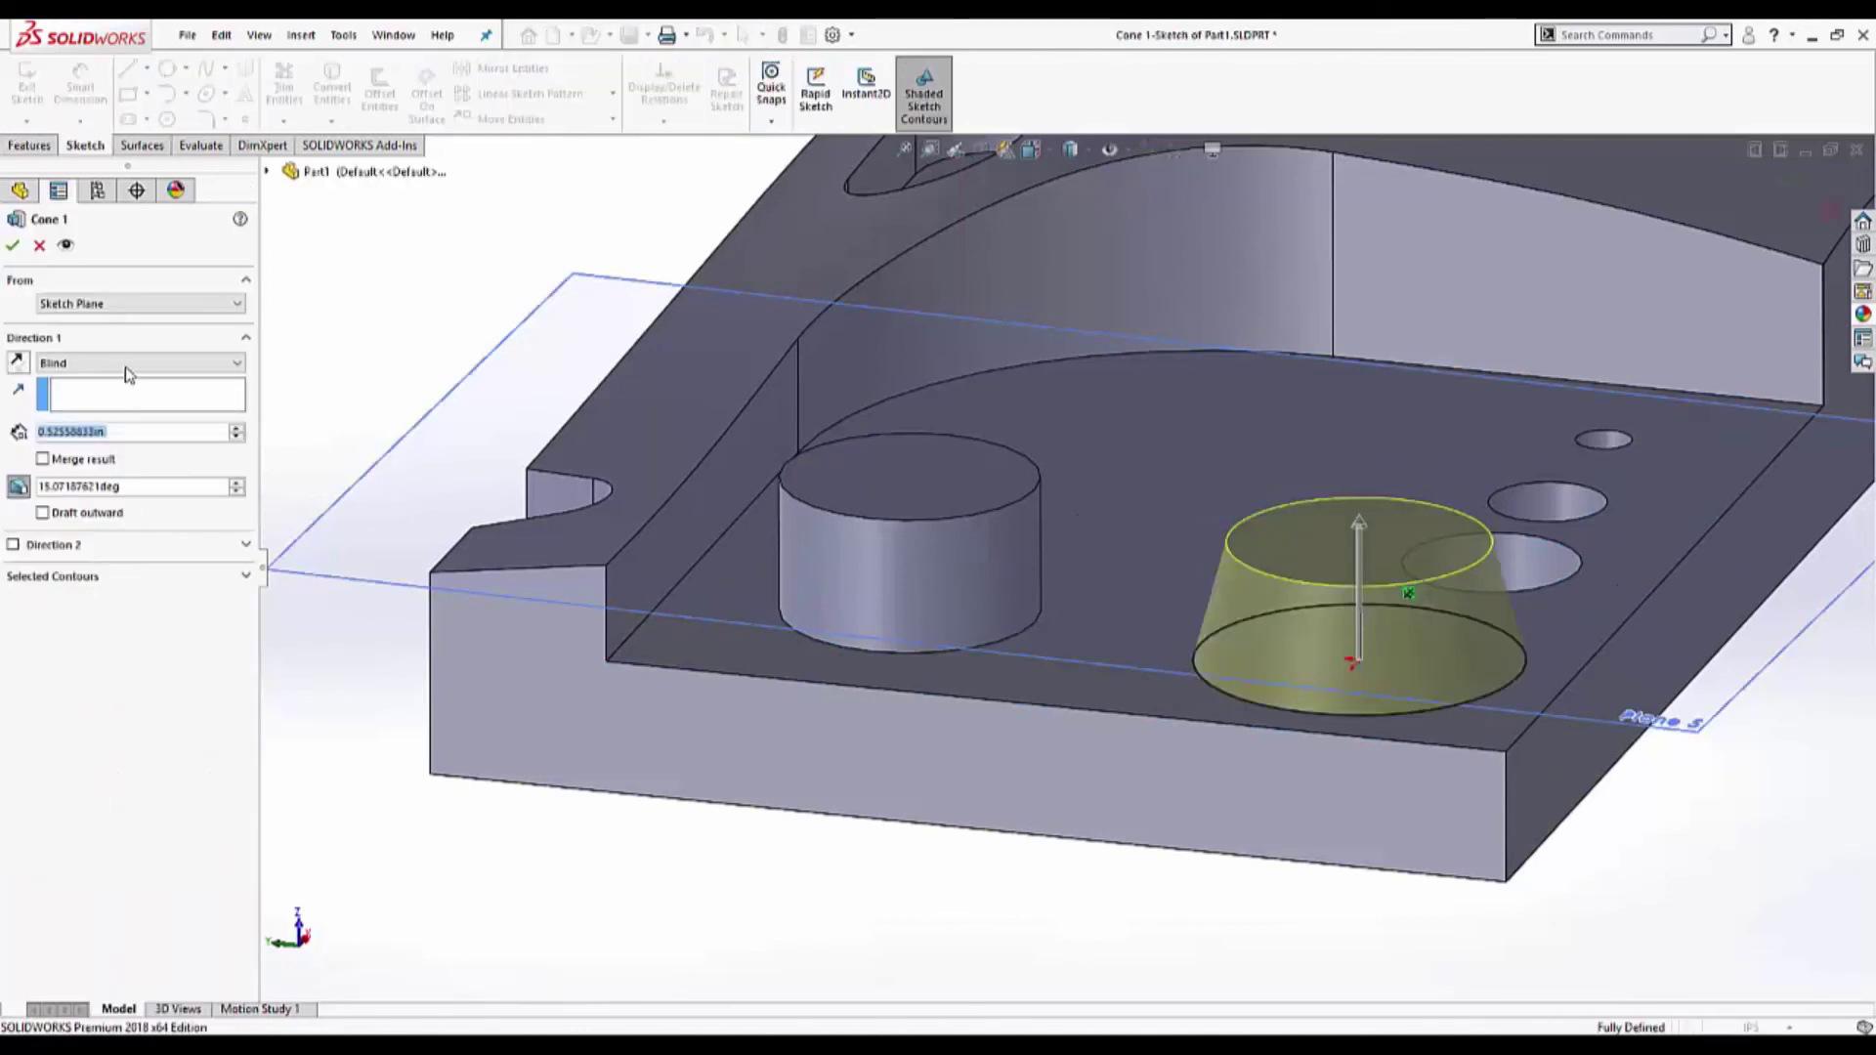
click(126, 363)
click(115, 420)
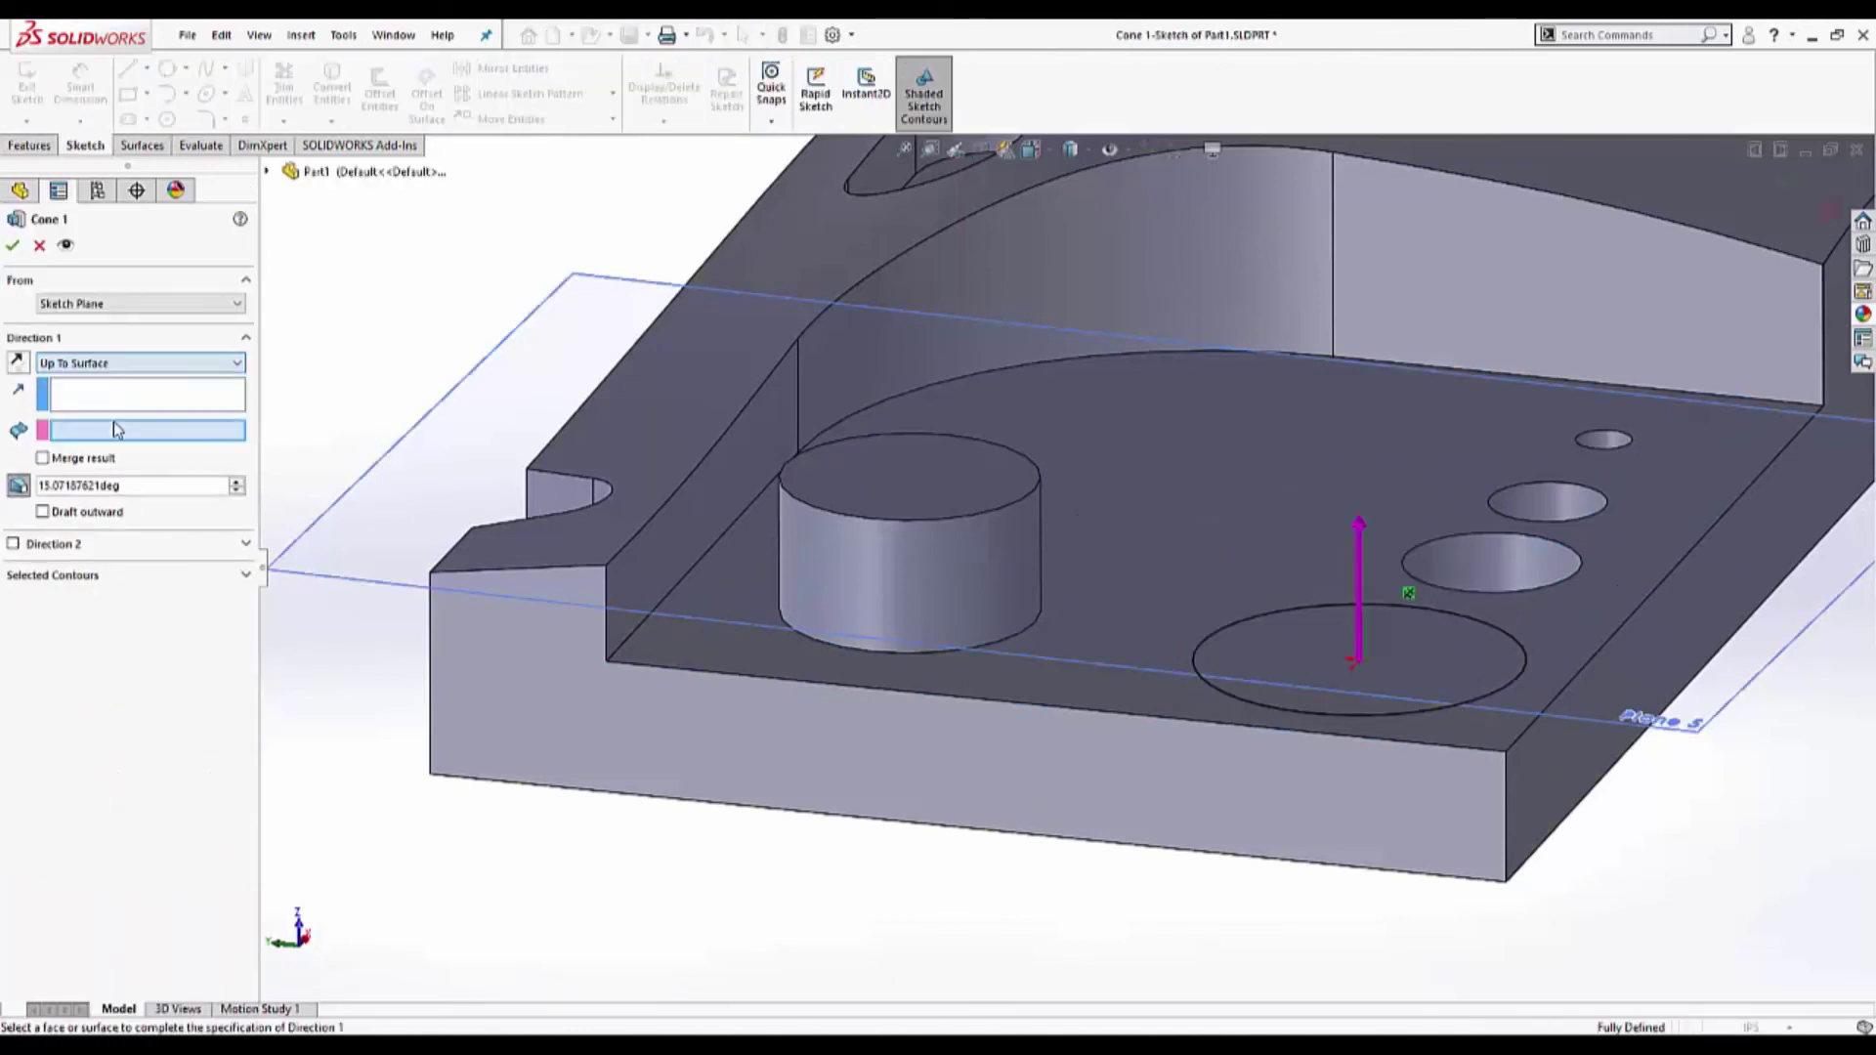
click(489, 442)
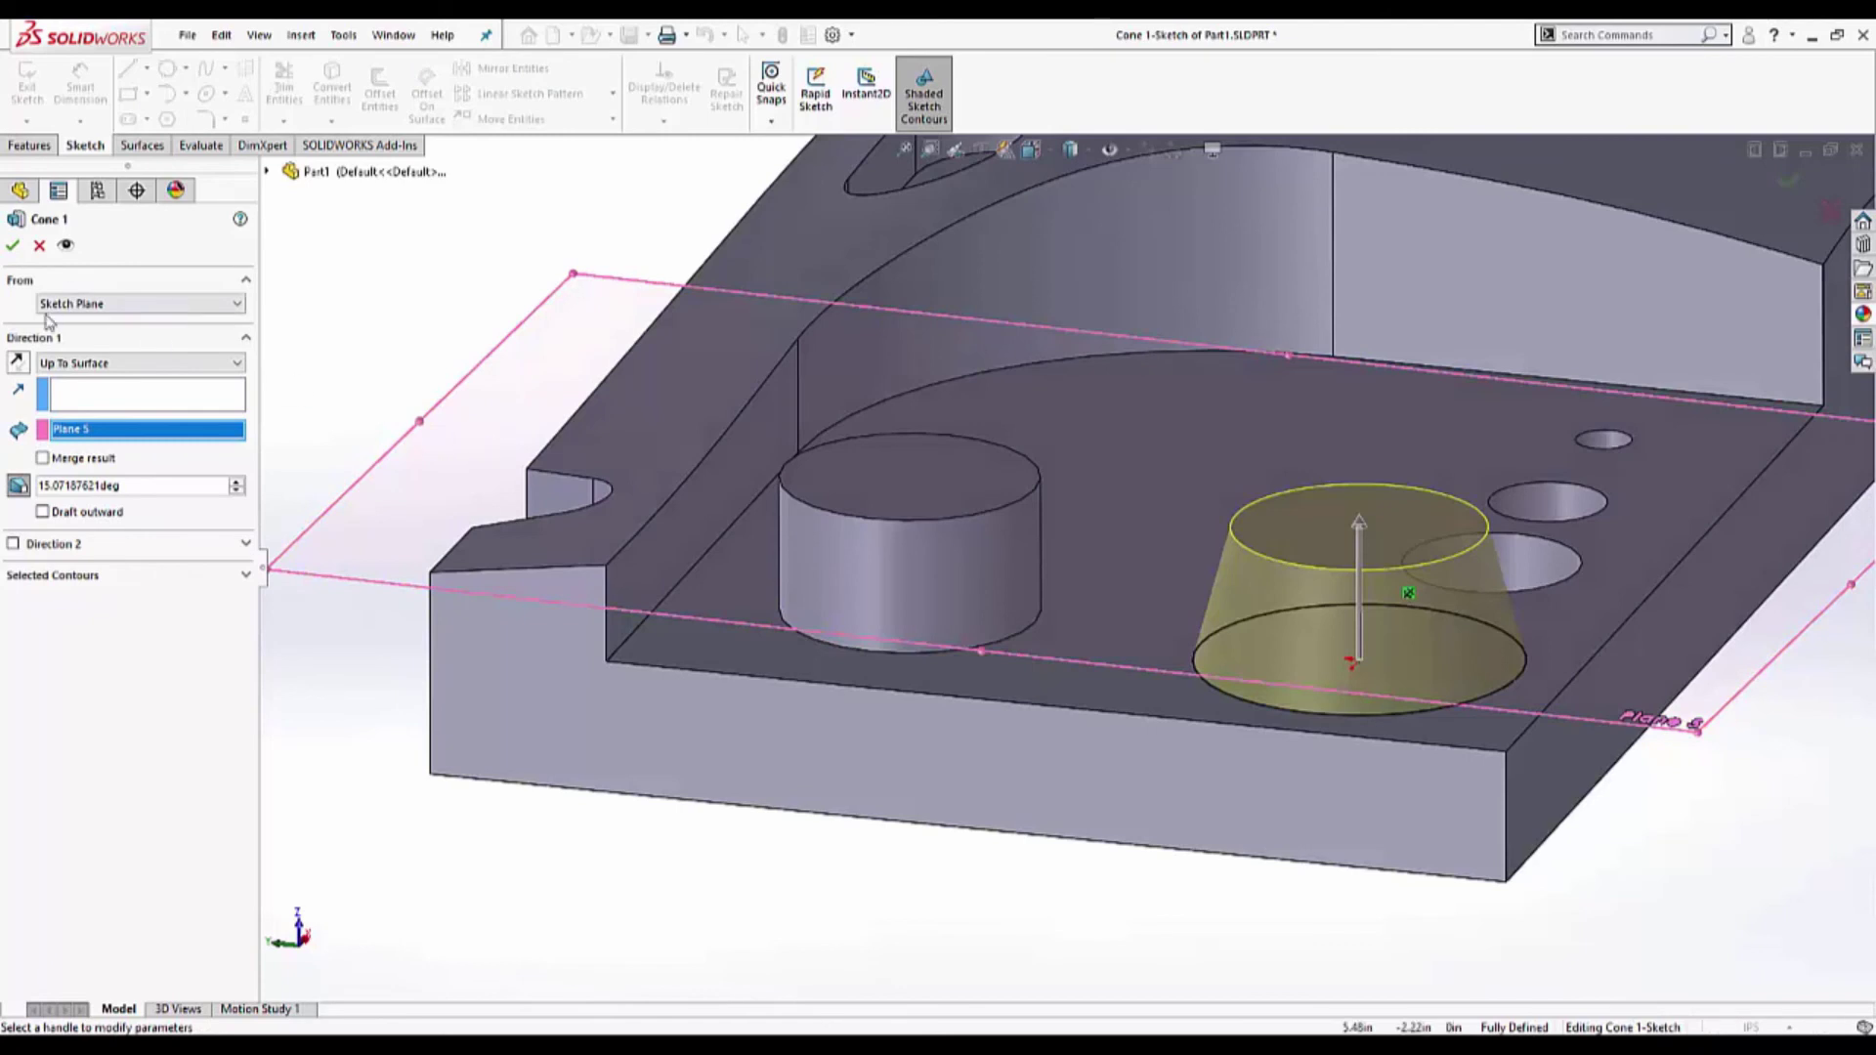
click(13, 246)
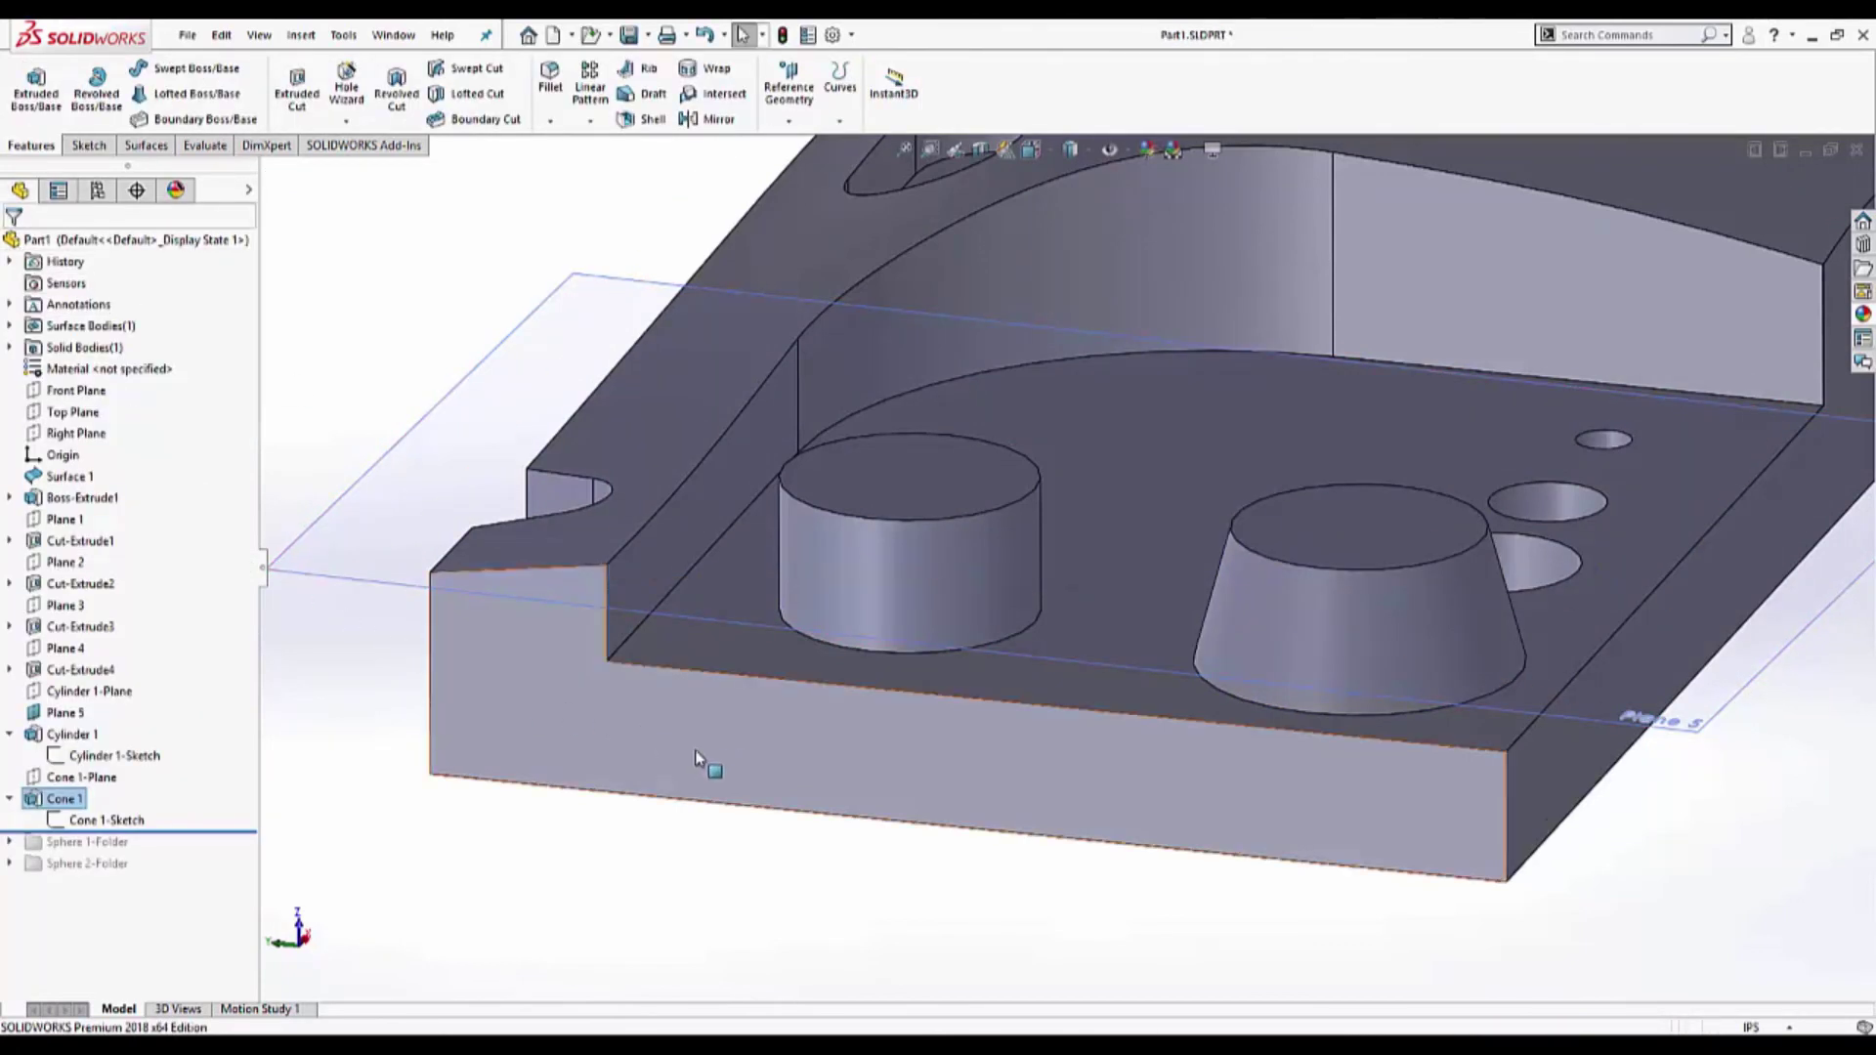
- Delete the Cylinder 1-Plane and Cone 1-Plane together
middle_drag(808, 892, 756, 865)
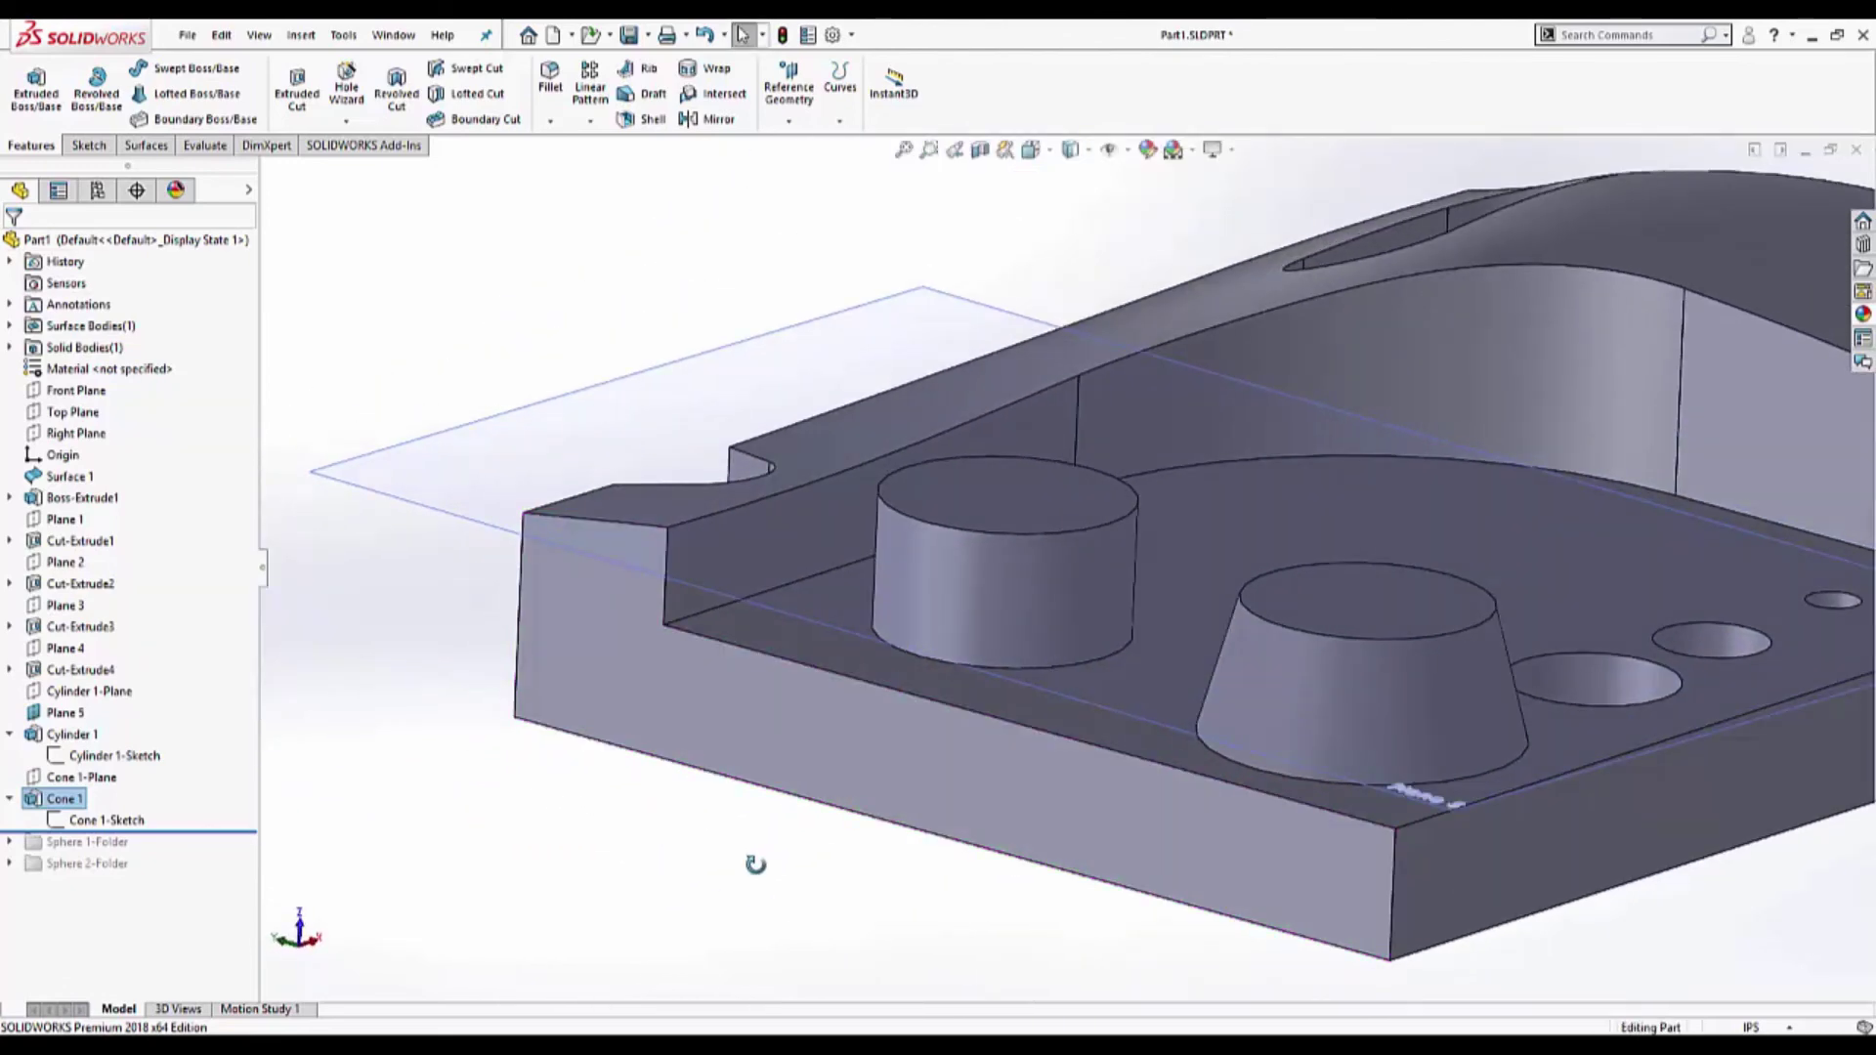
click(668, 862)
click(93, 692)
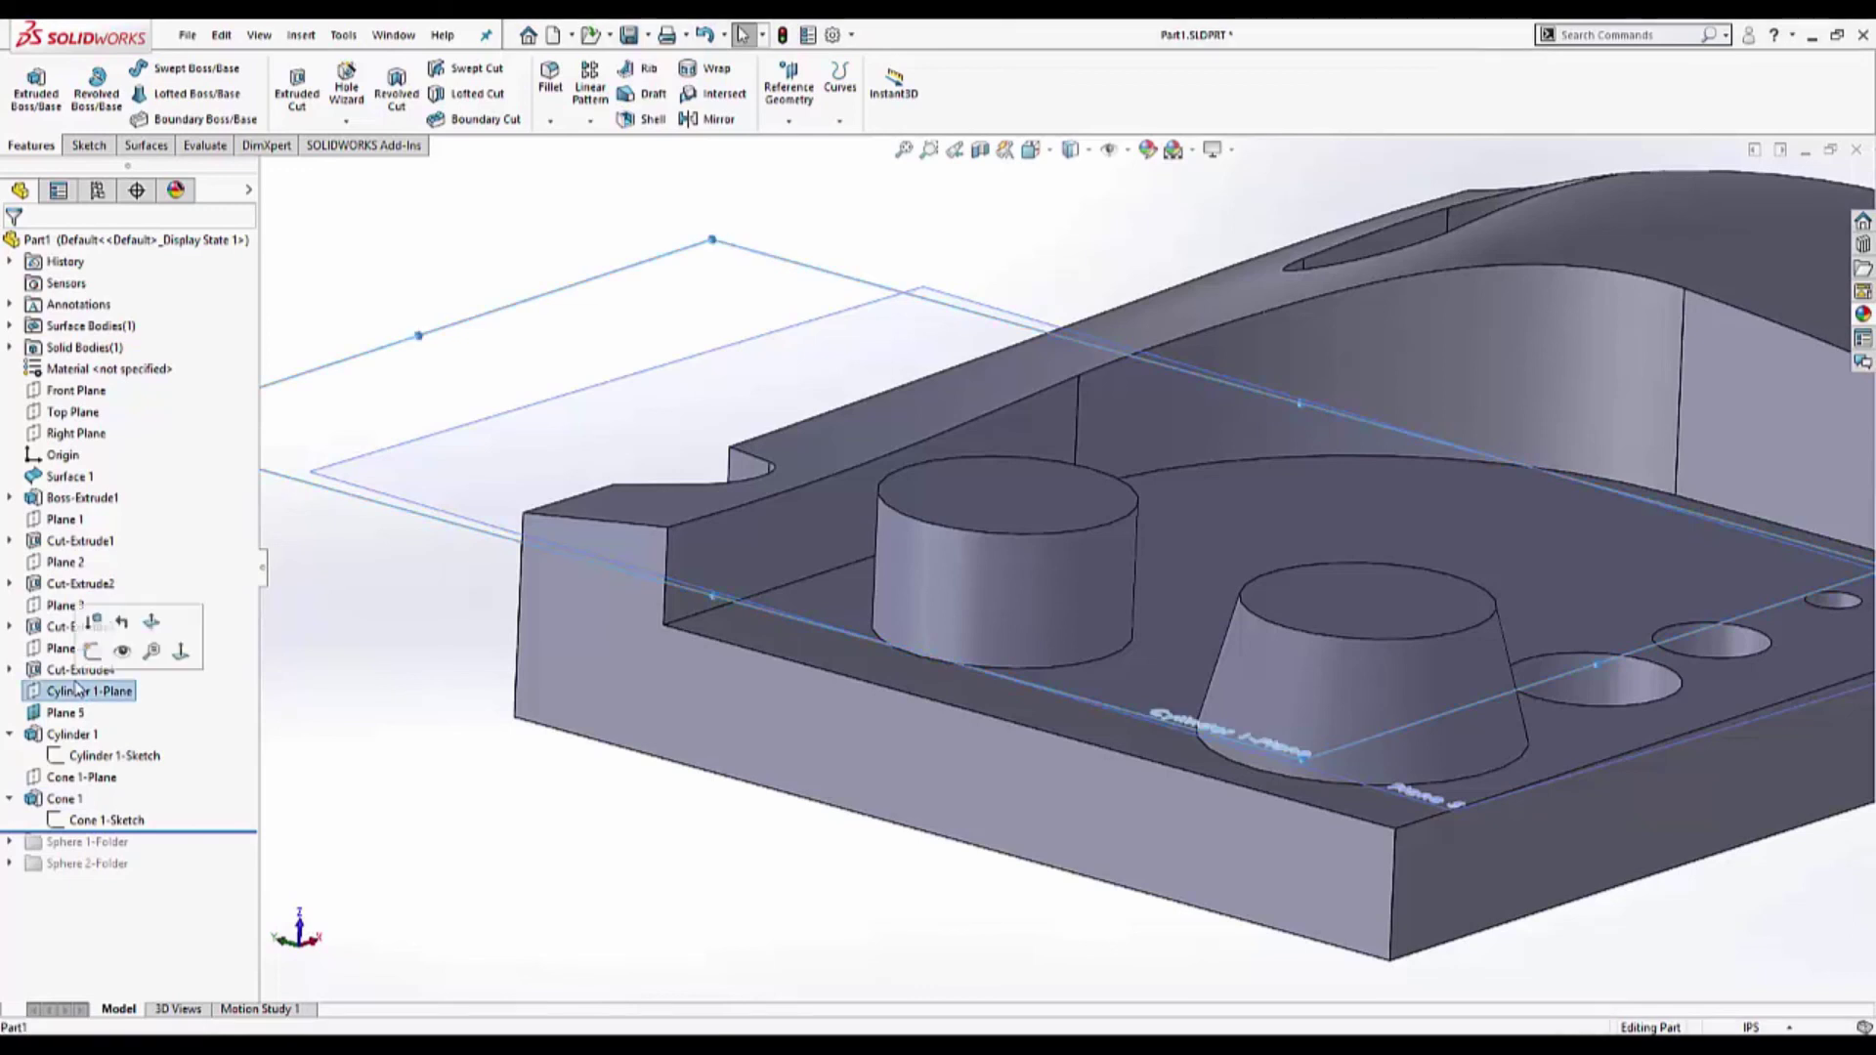
ctrl+click(103, 779)
right_click(103, 778)
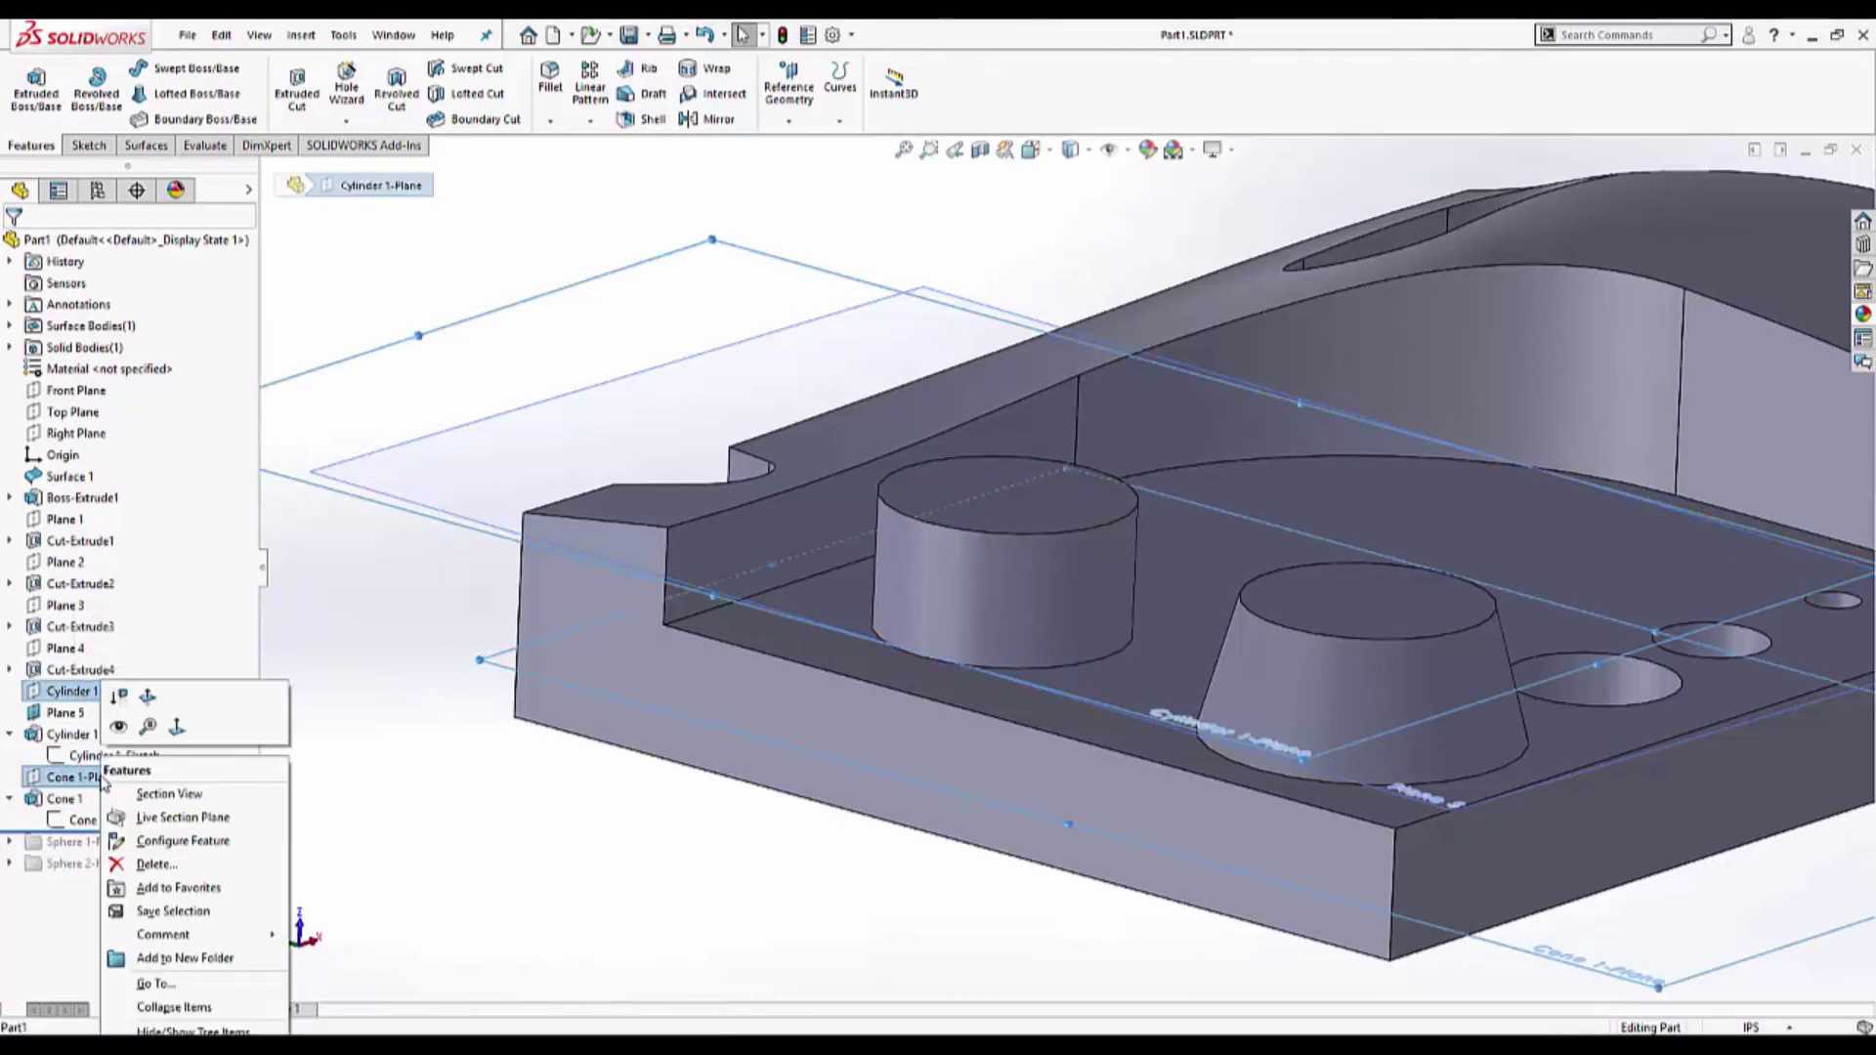
click(161, 859)
click(1058, 479)
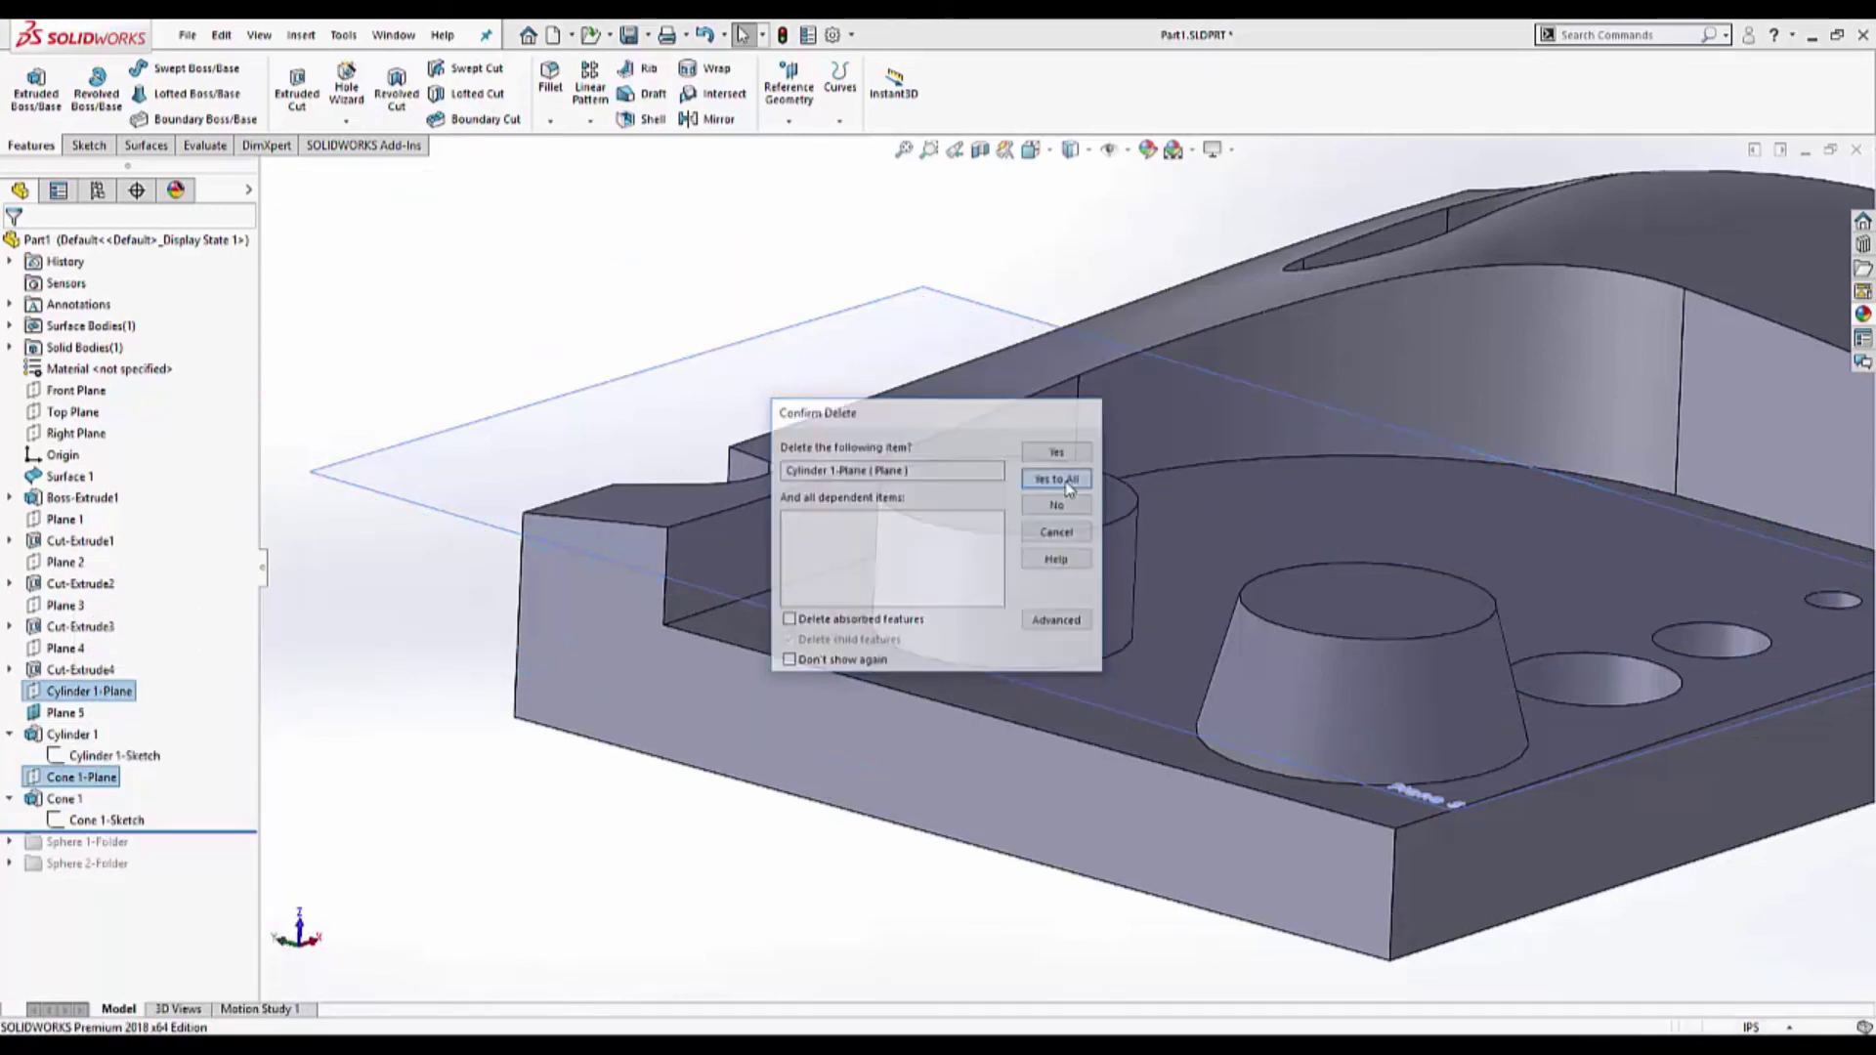
- Hide Plane 5 and collapse the Cylinder 1 and Cone 1 tree entries
right_click(459, 472)
click(532, 430)
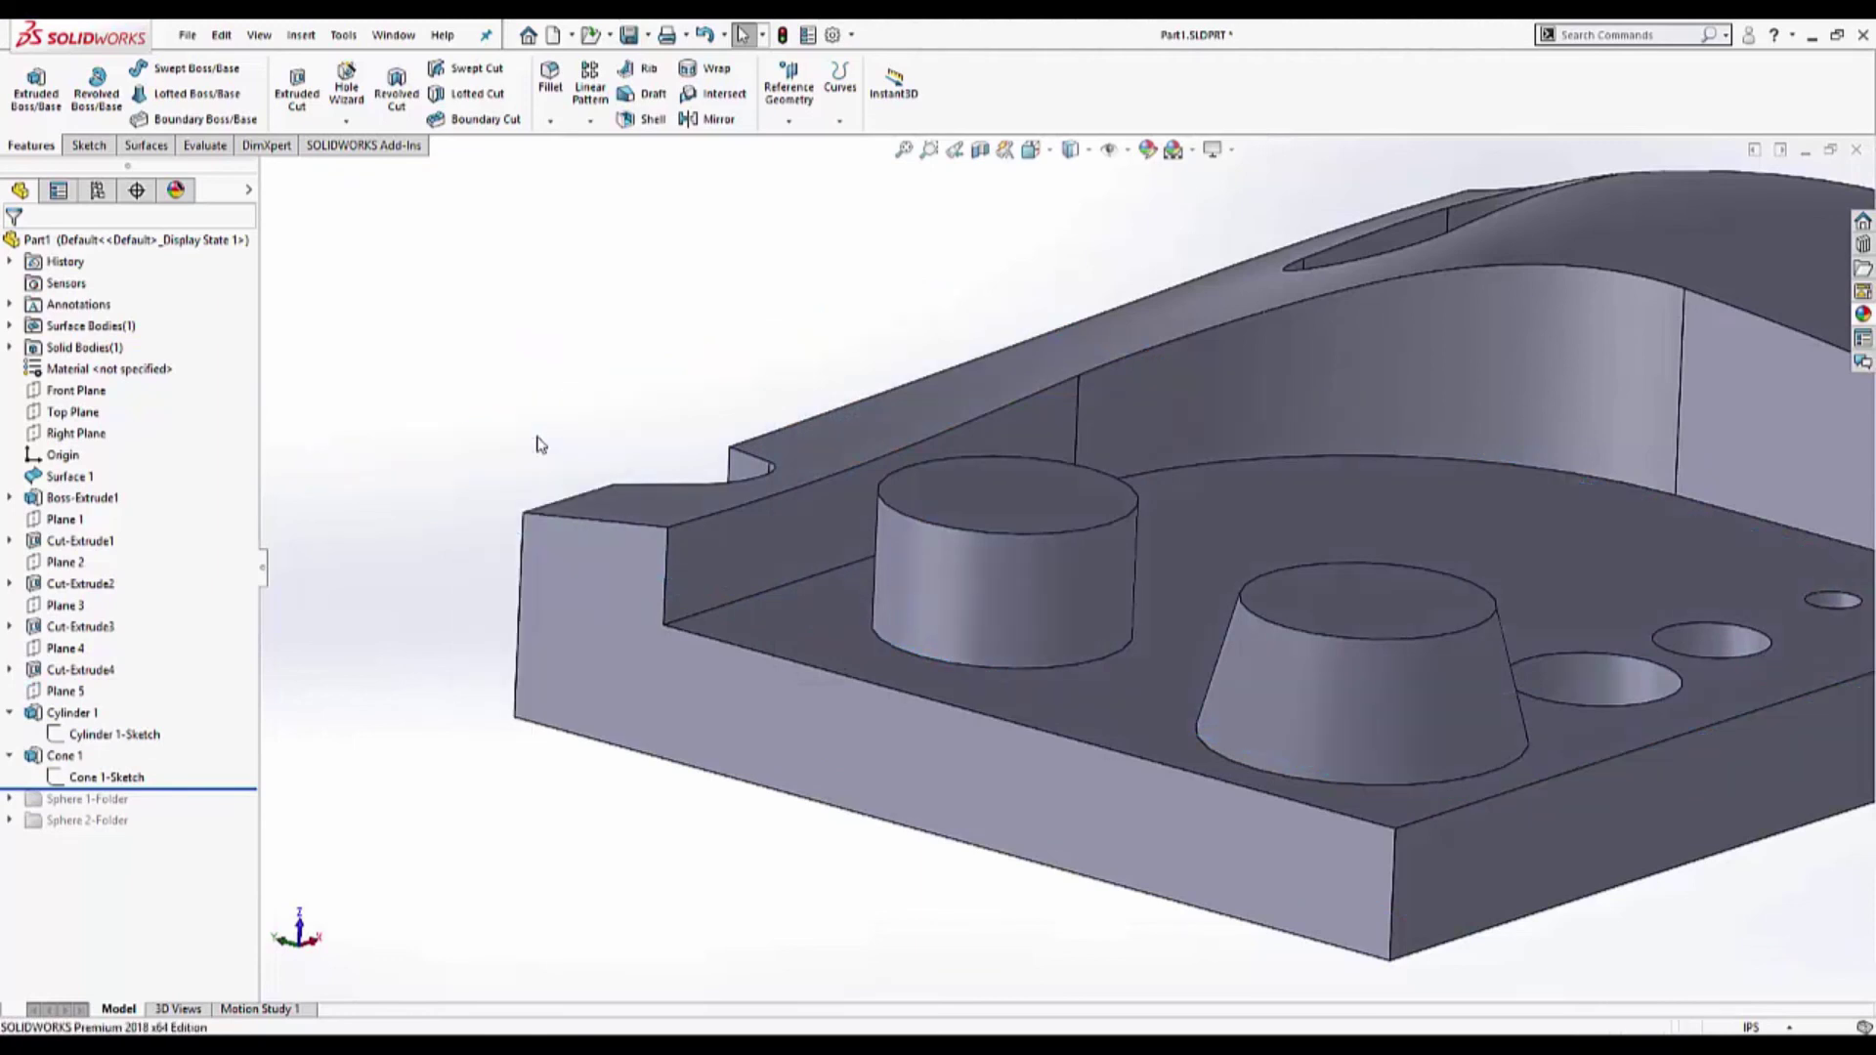
click(9, 712)
click(9, 734)
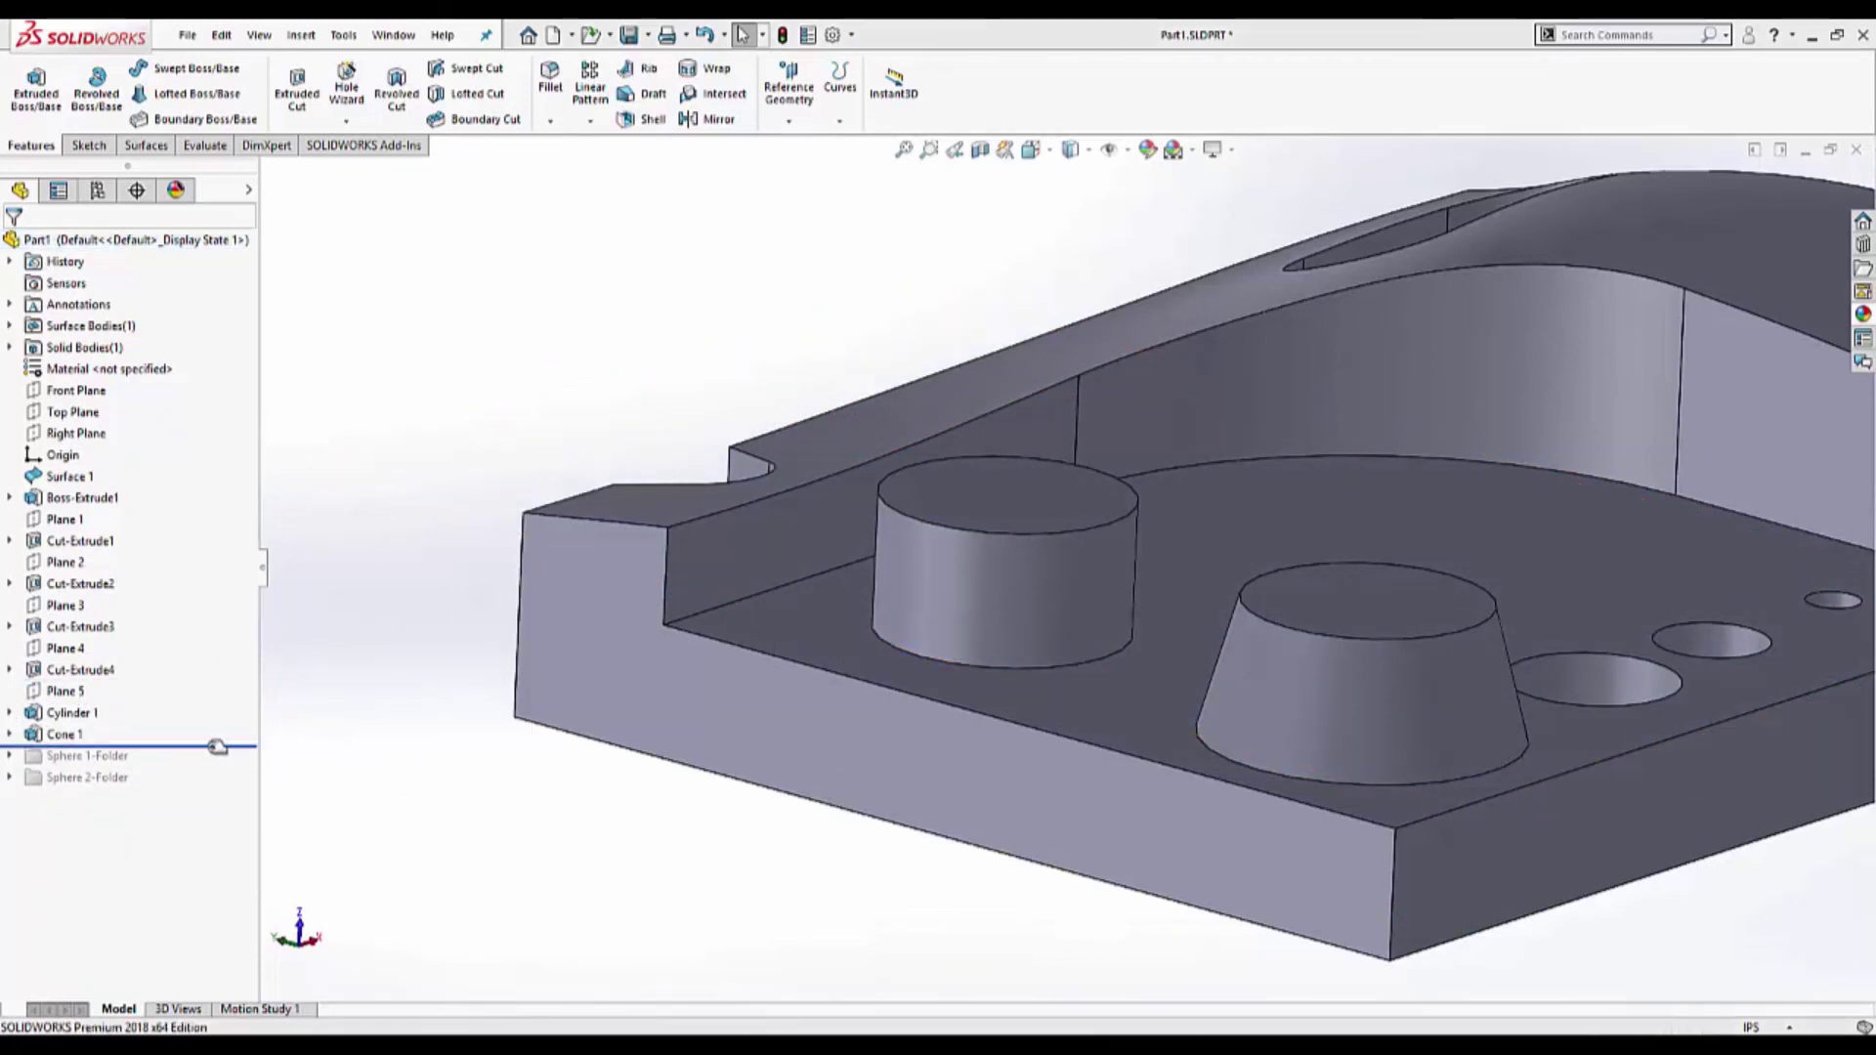
- Roll the model forward past both spheres and edit Sphere 1 to merge with the plate
drag(217, 746, 195, 788)
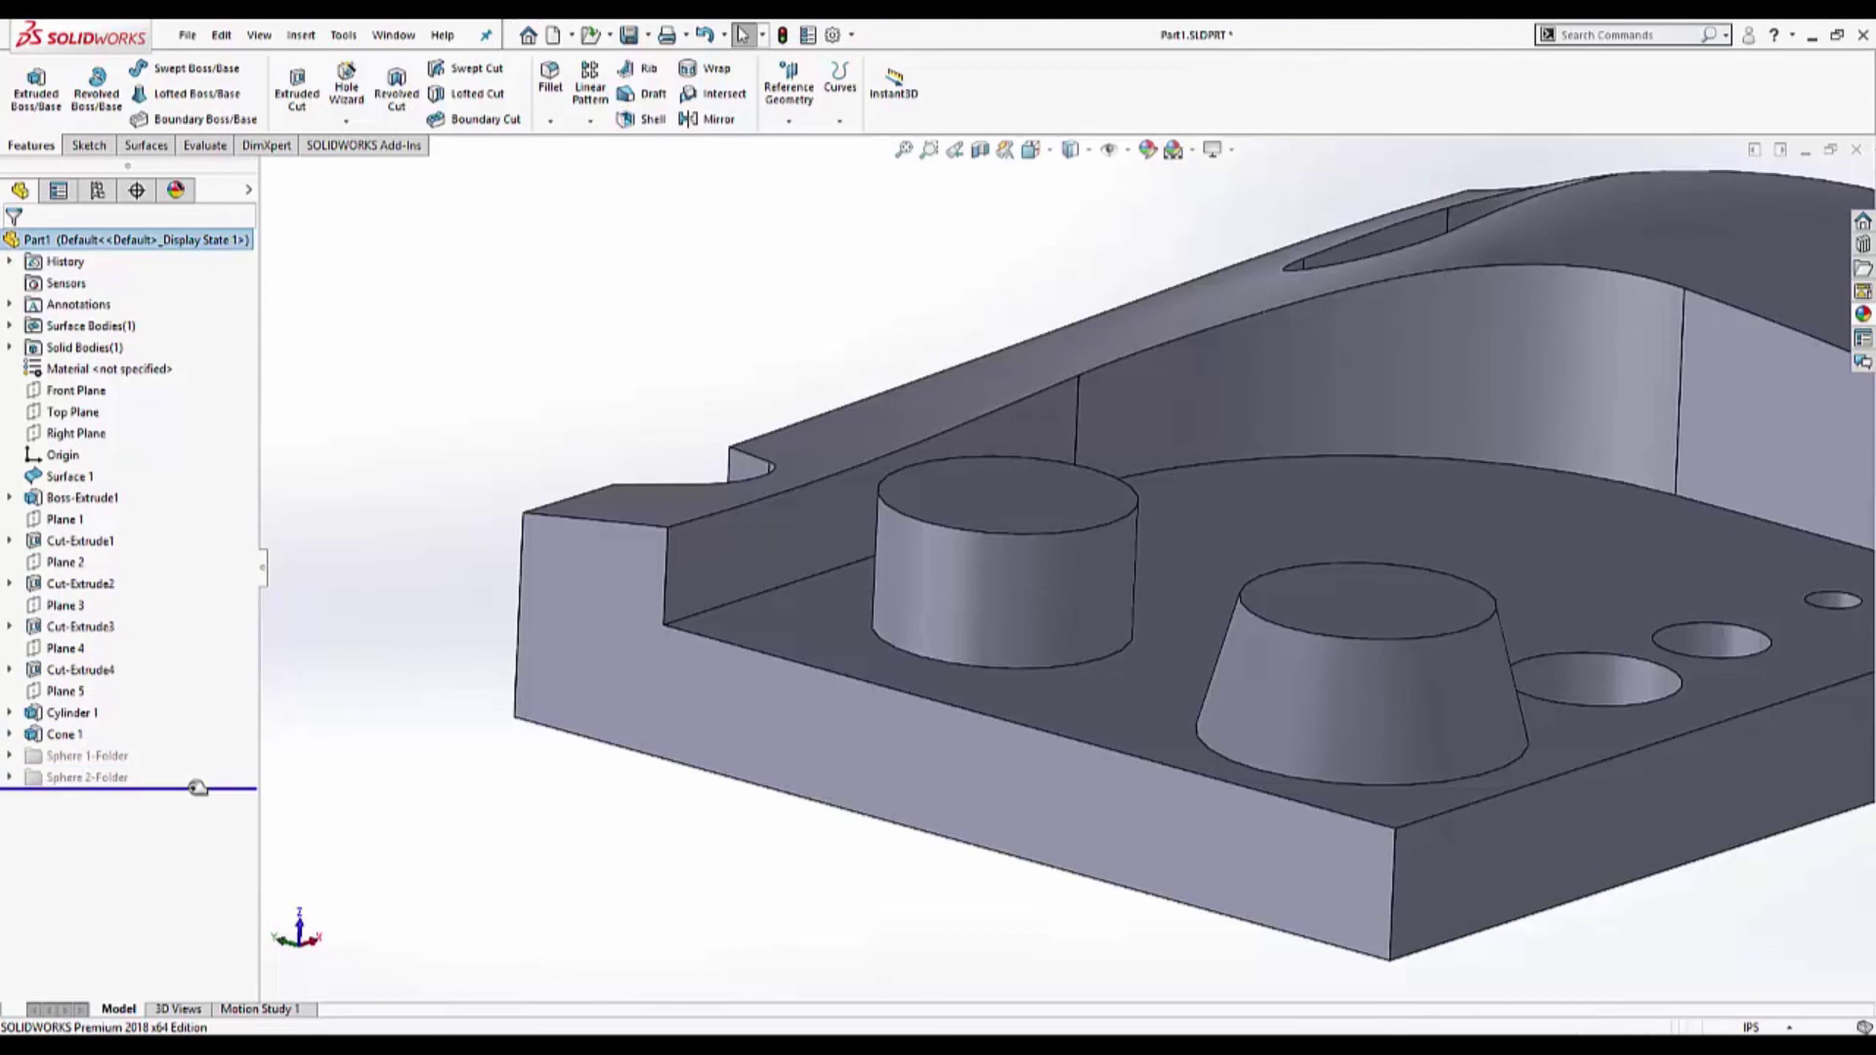
click(9, 755)
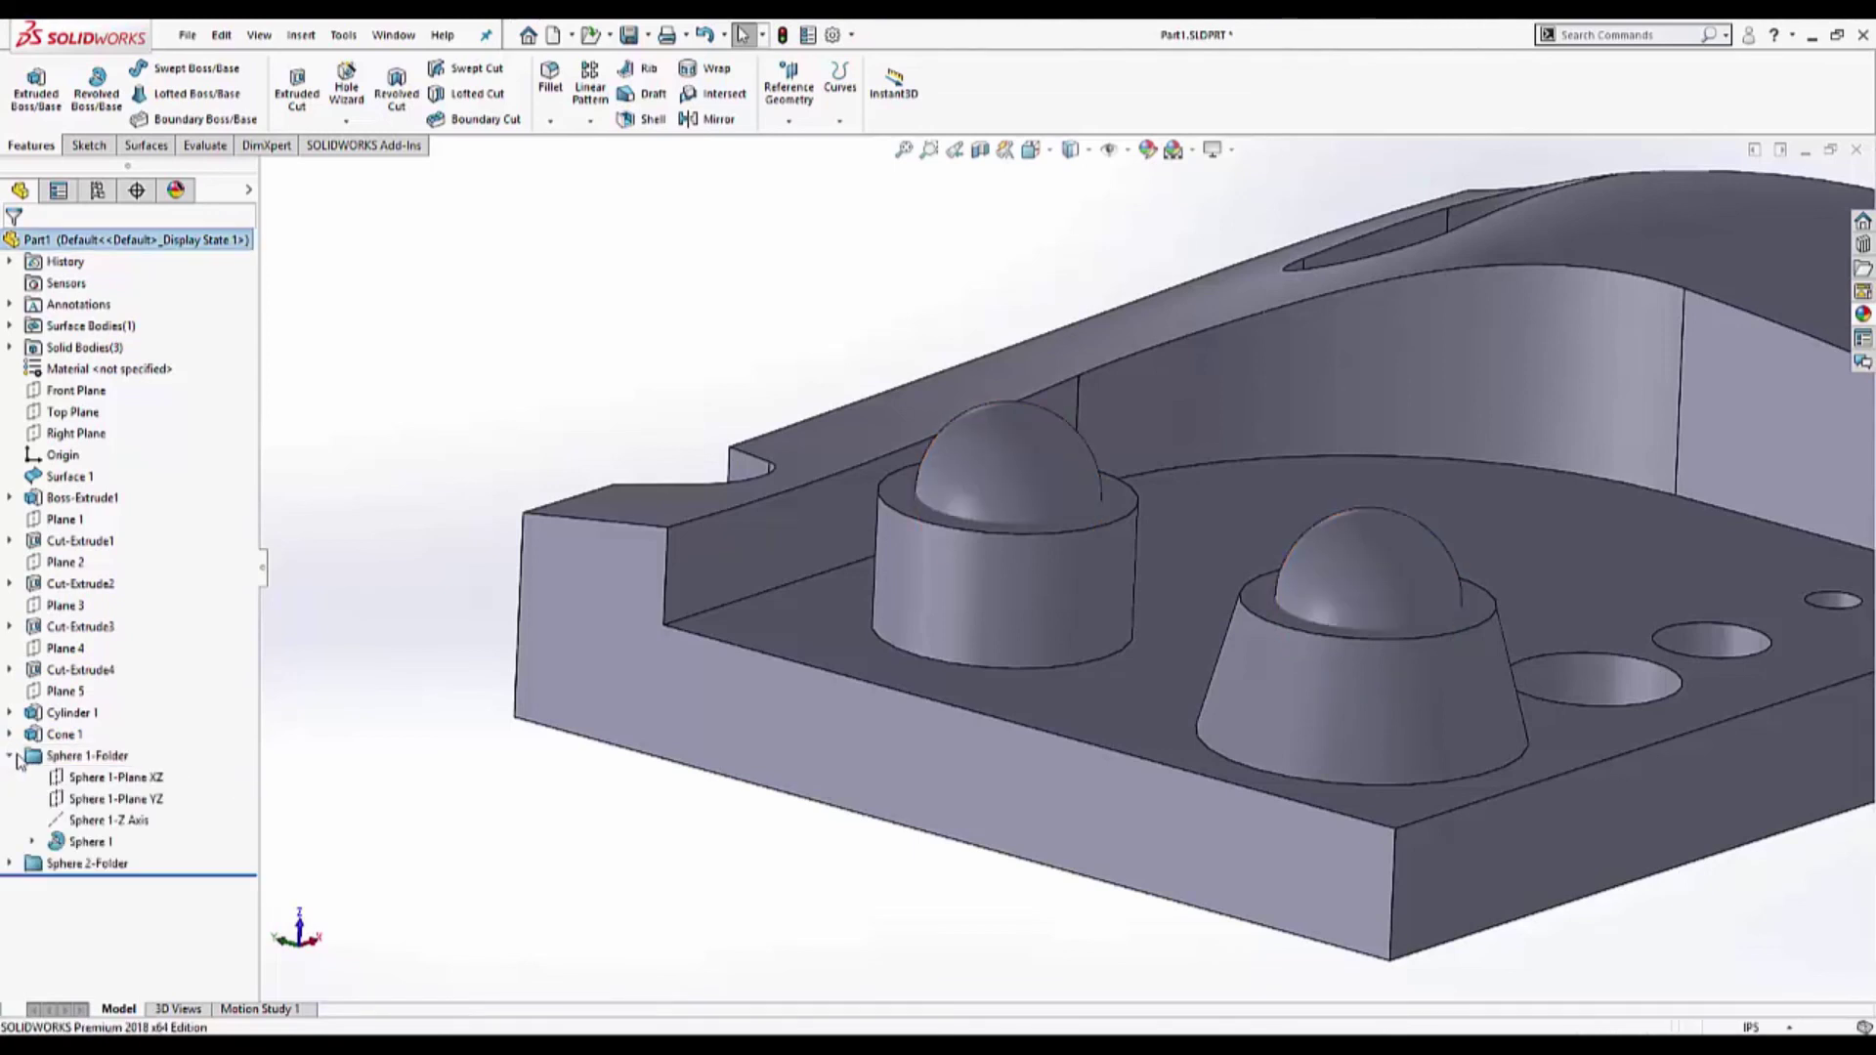
click(32, 843)
mouse_move(120, 867)
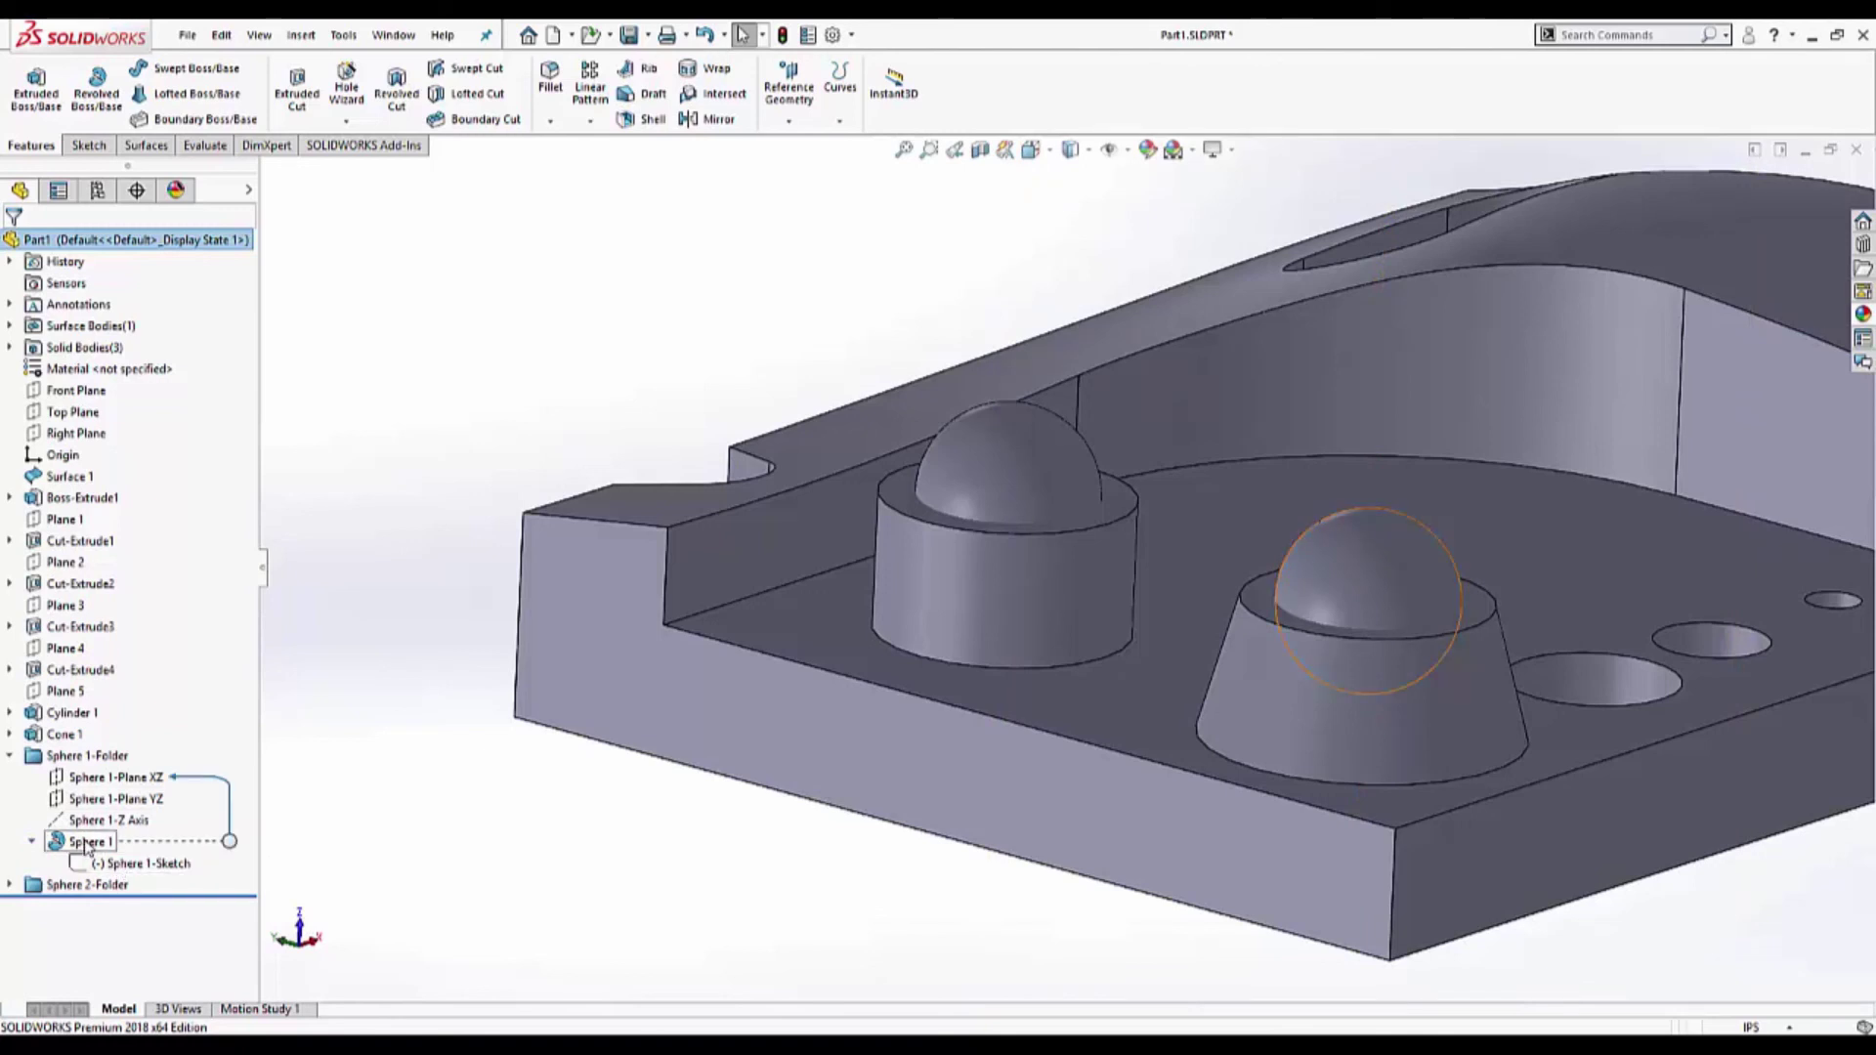
right_click(87, 846)
click(101, 606)
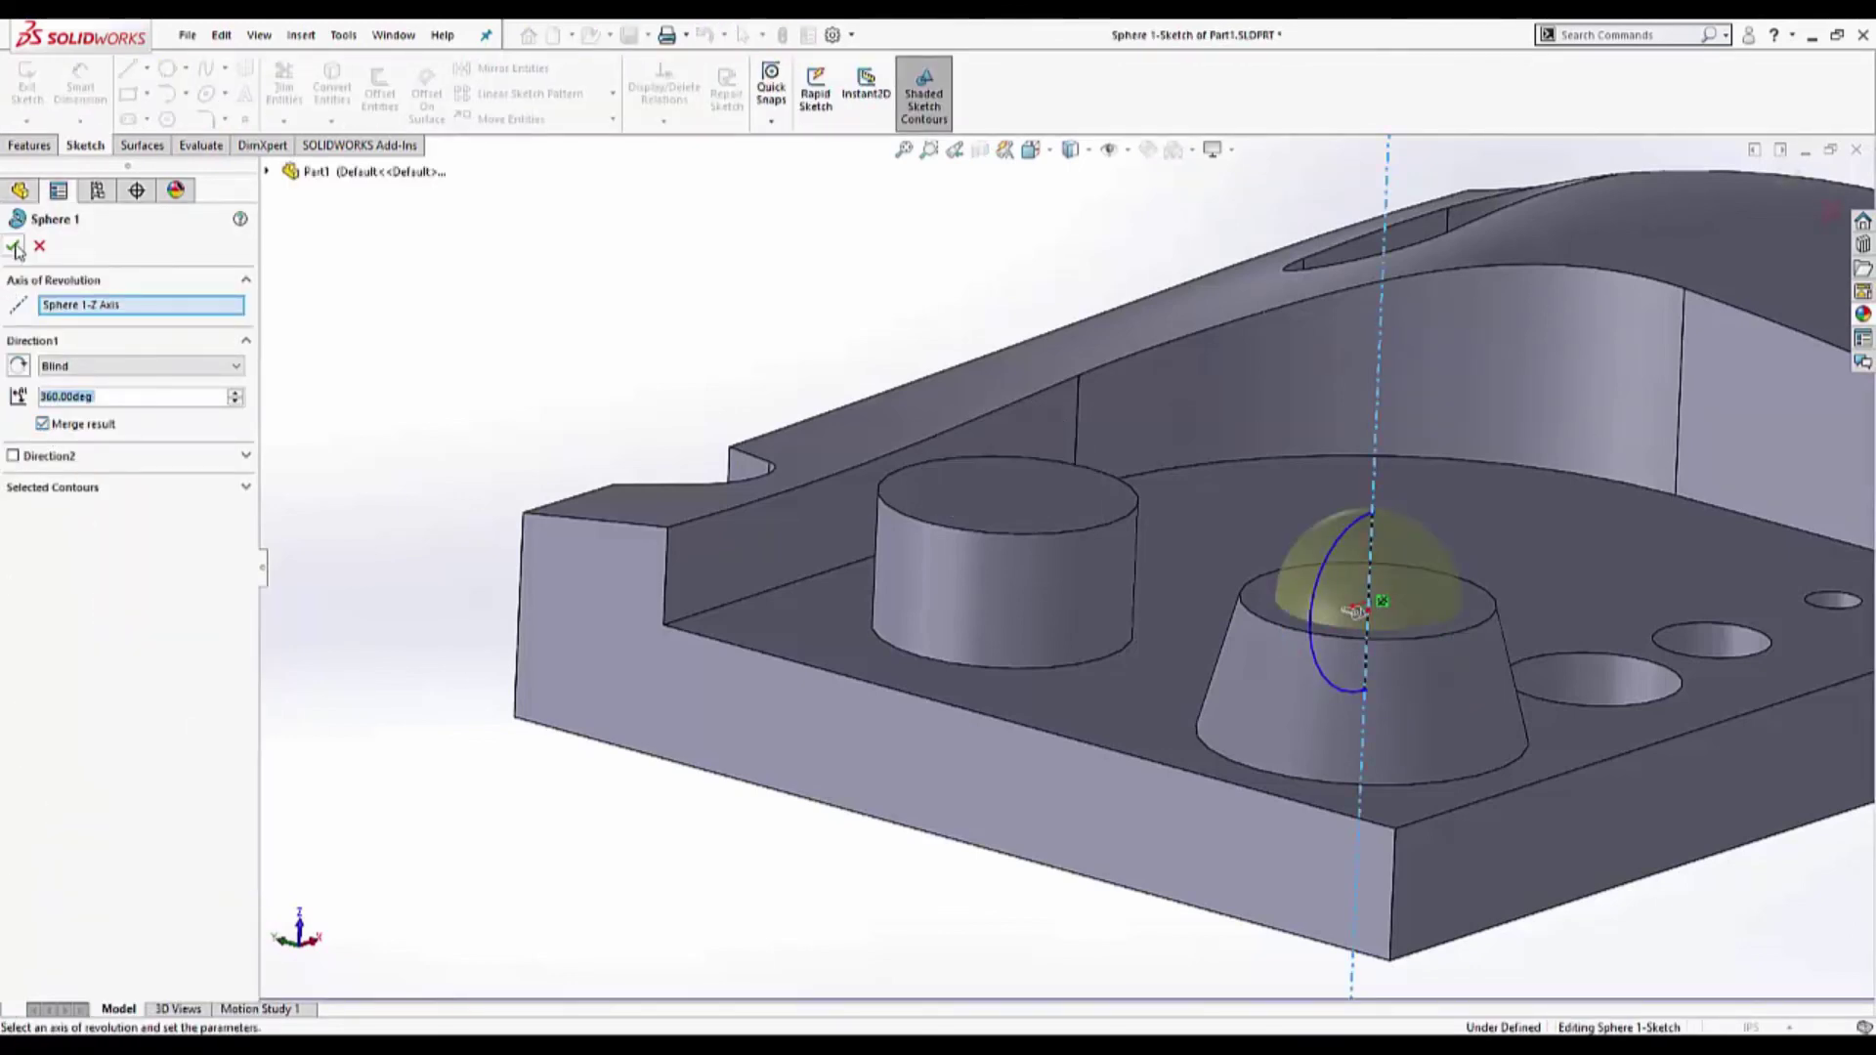
click(15, 247)
click(9, 755)
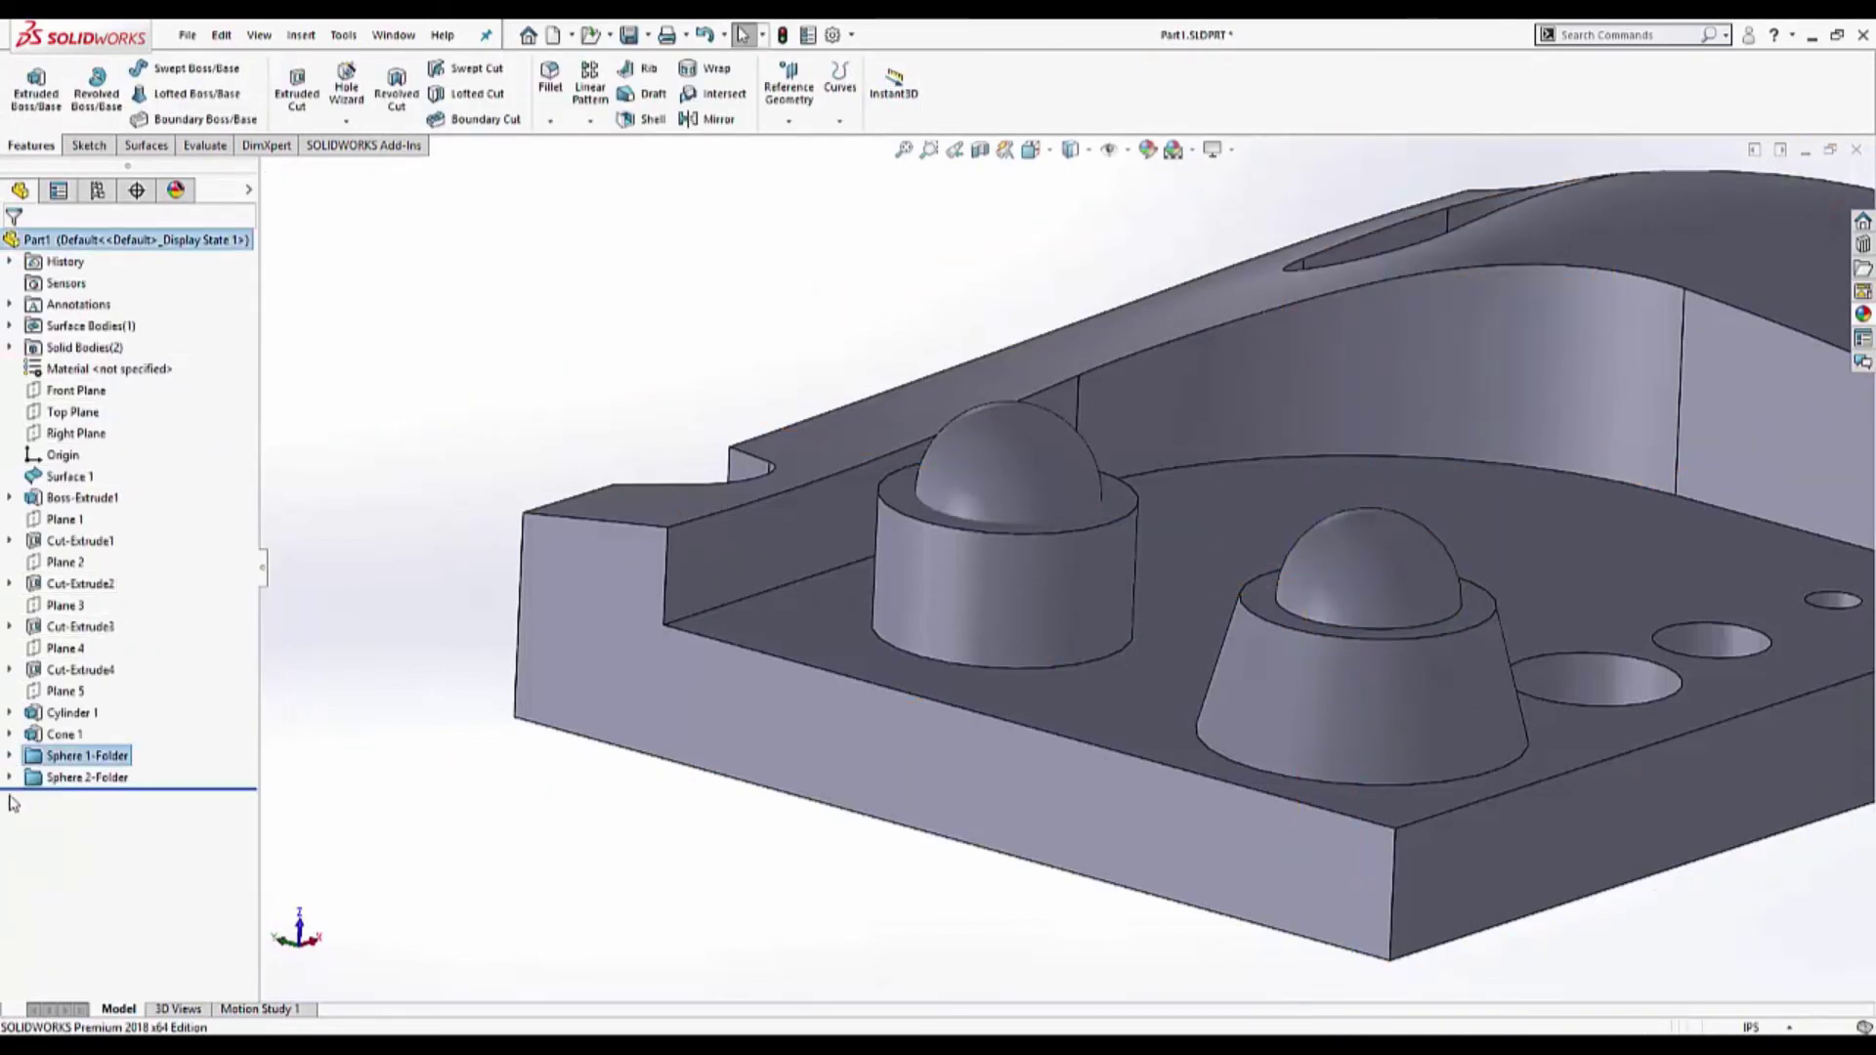
- Edit the Sphere 2 revolve so it merges with the plate, then collapse its folder
click(9, 778)
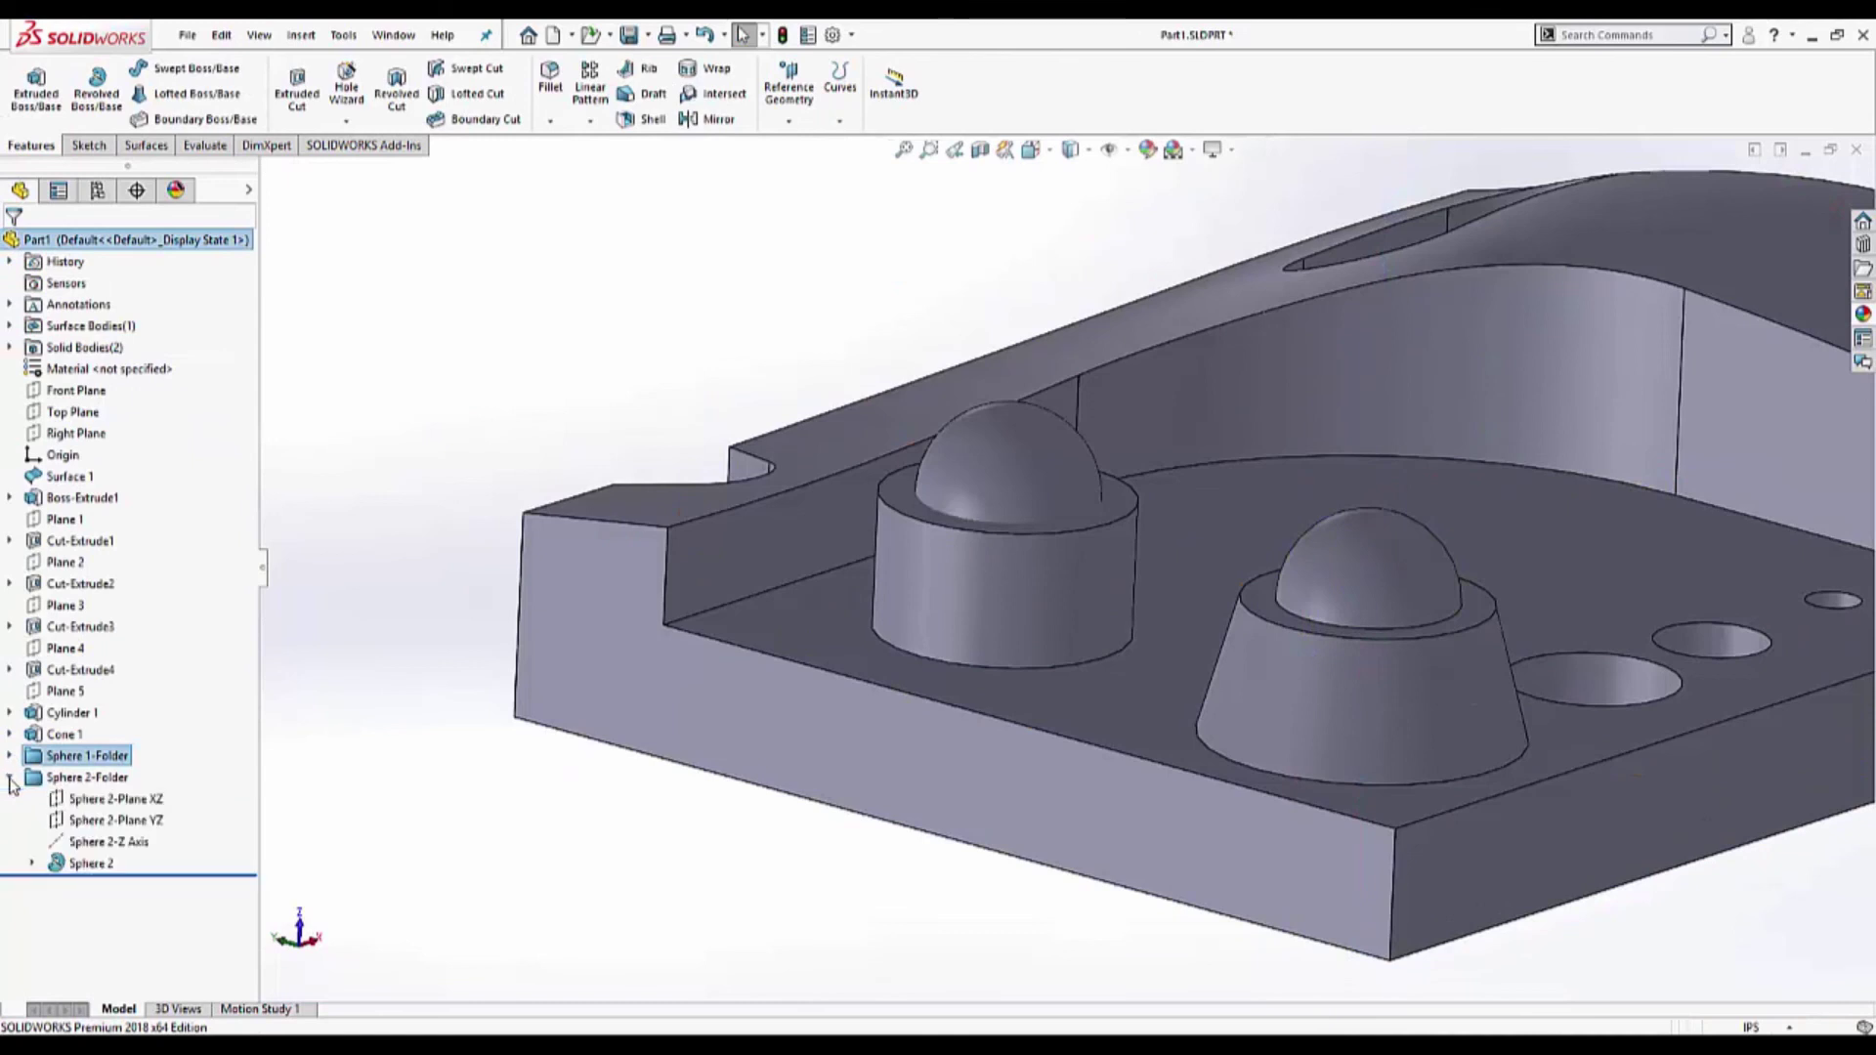
click(31, 863)
right_click(73, 863)
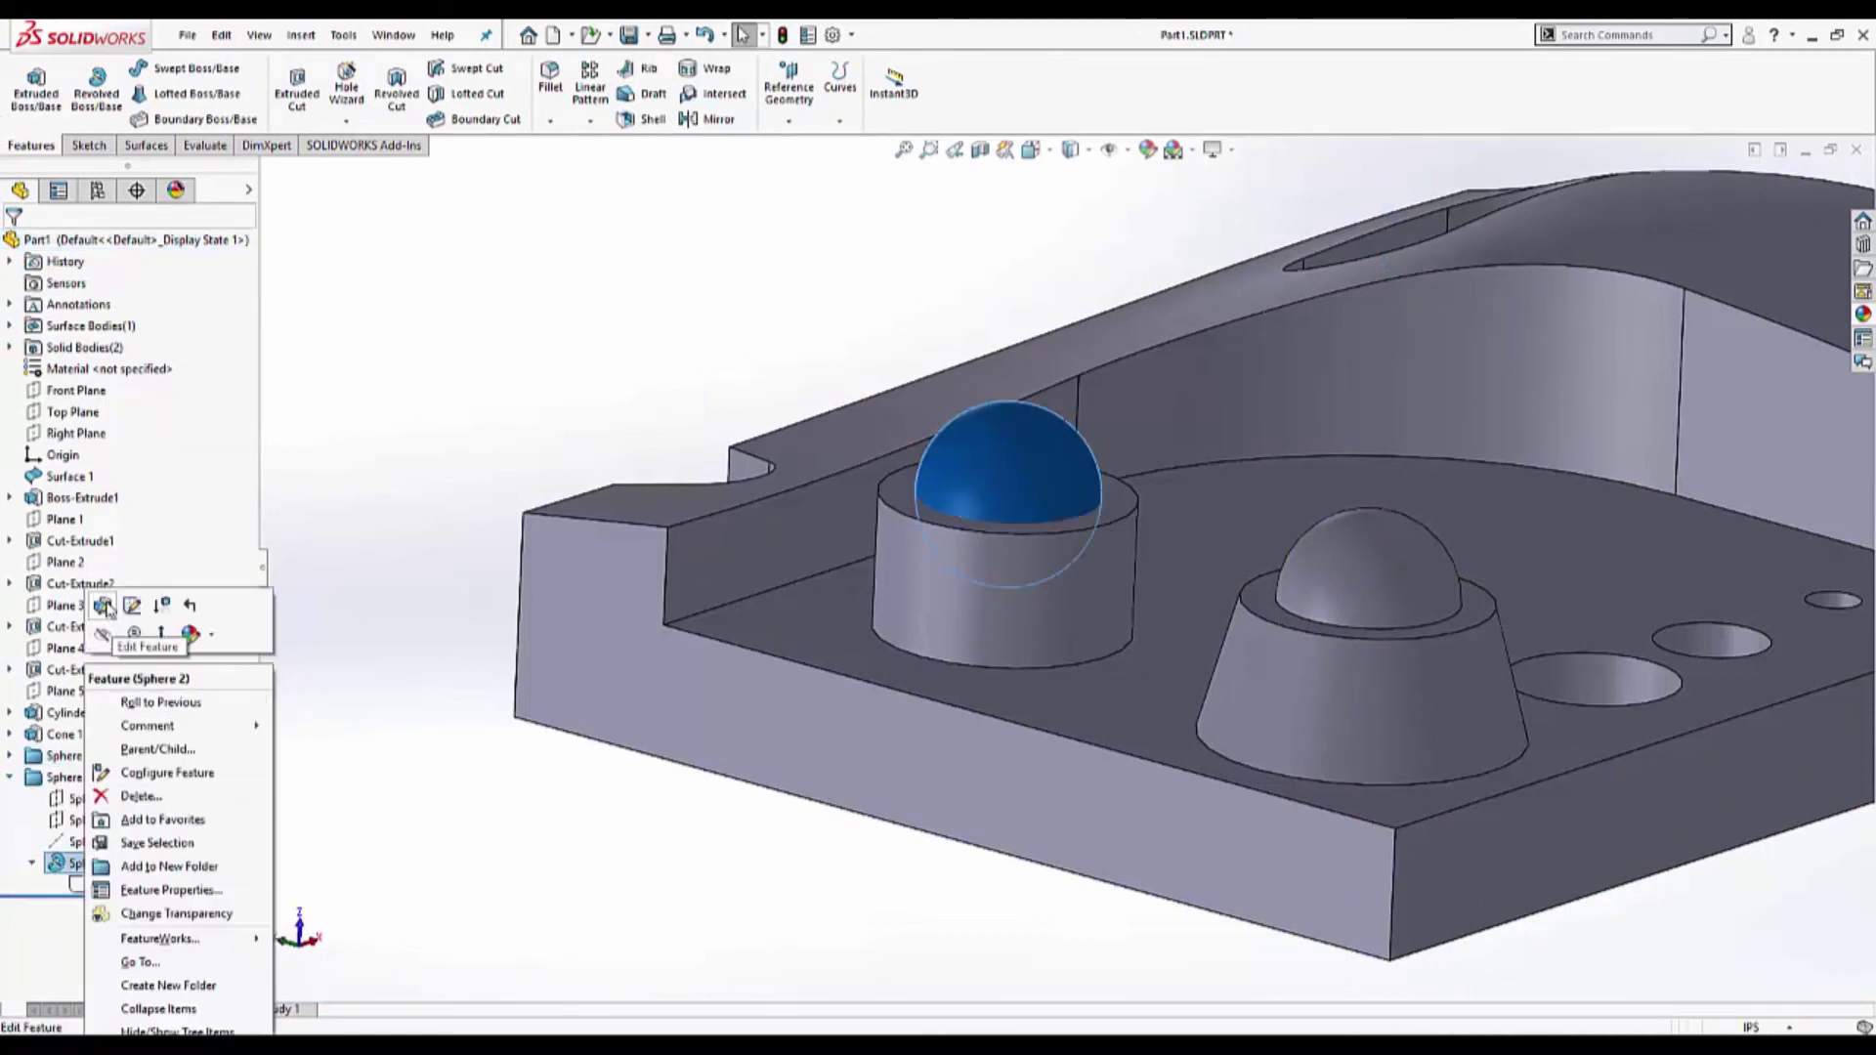
click(103, 606)
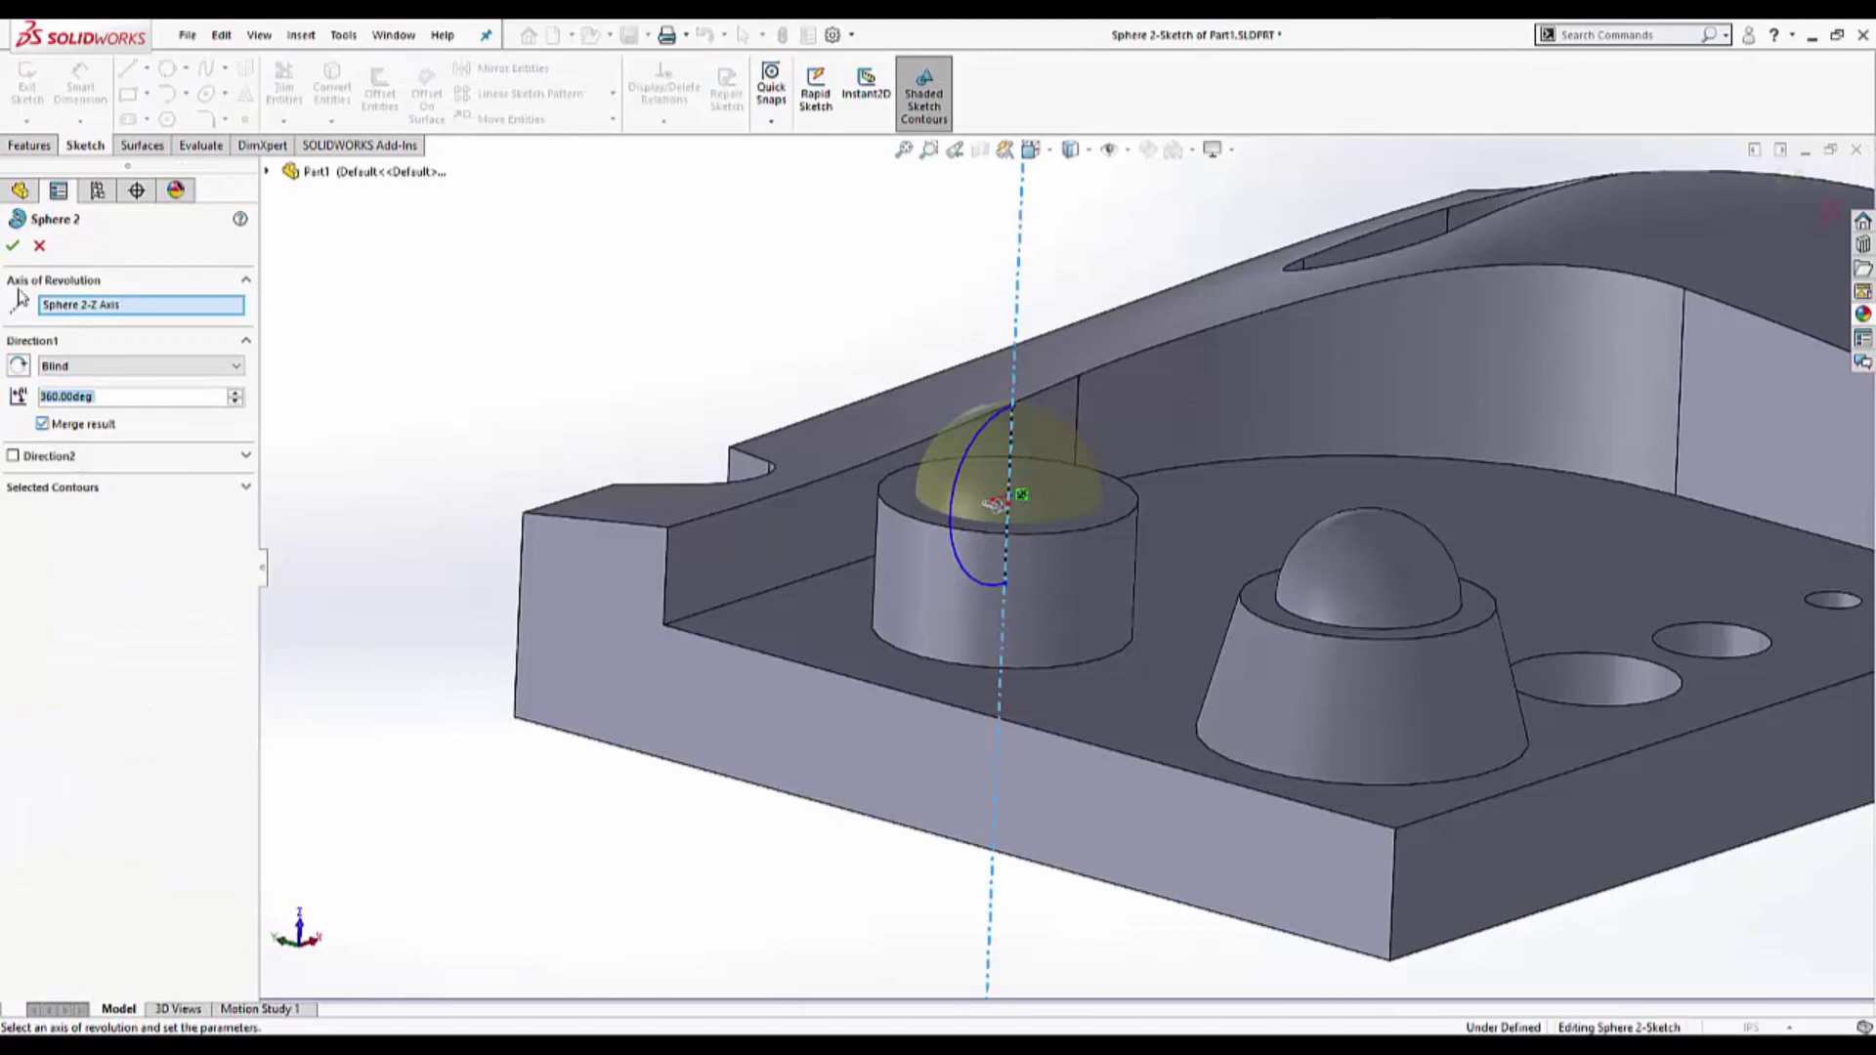
click(13, 246)
click(11, 778)
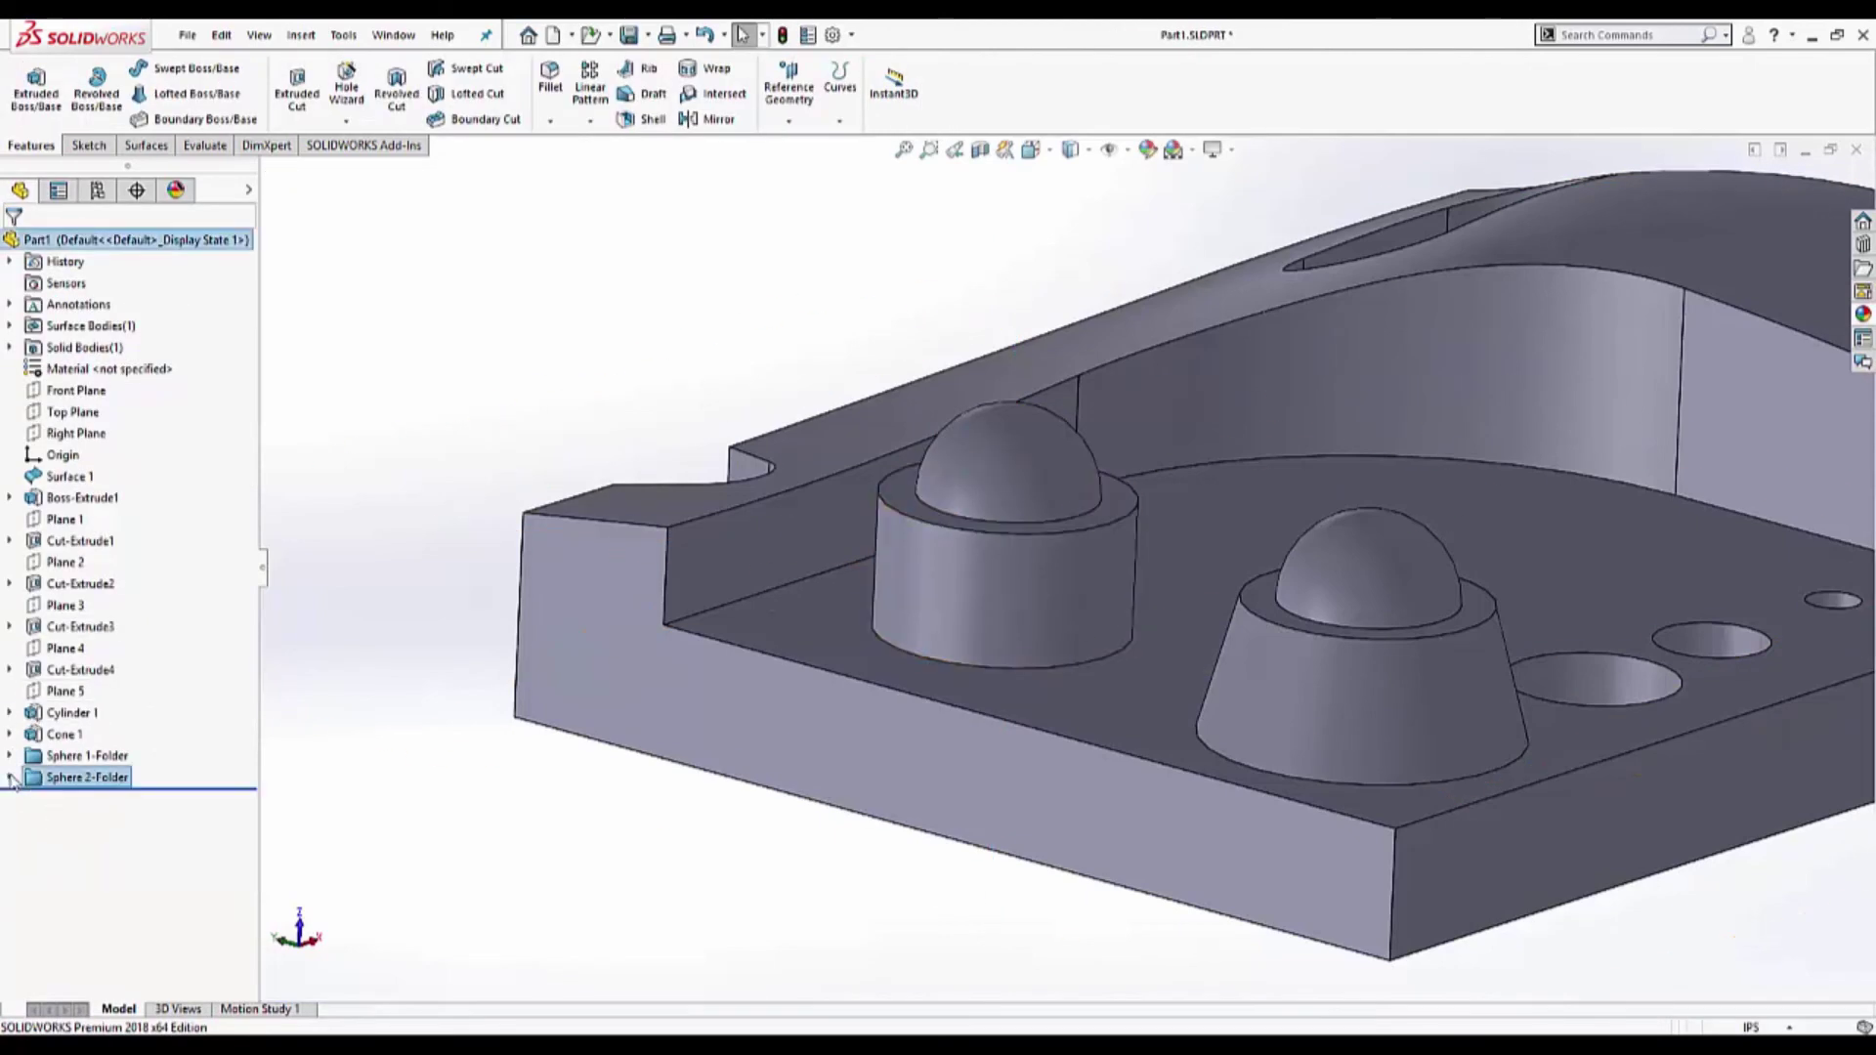
- Clear the selection and view the finished base plate in standard isometric
click(445, 855)
key(ctrl+7)
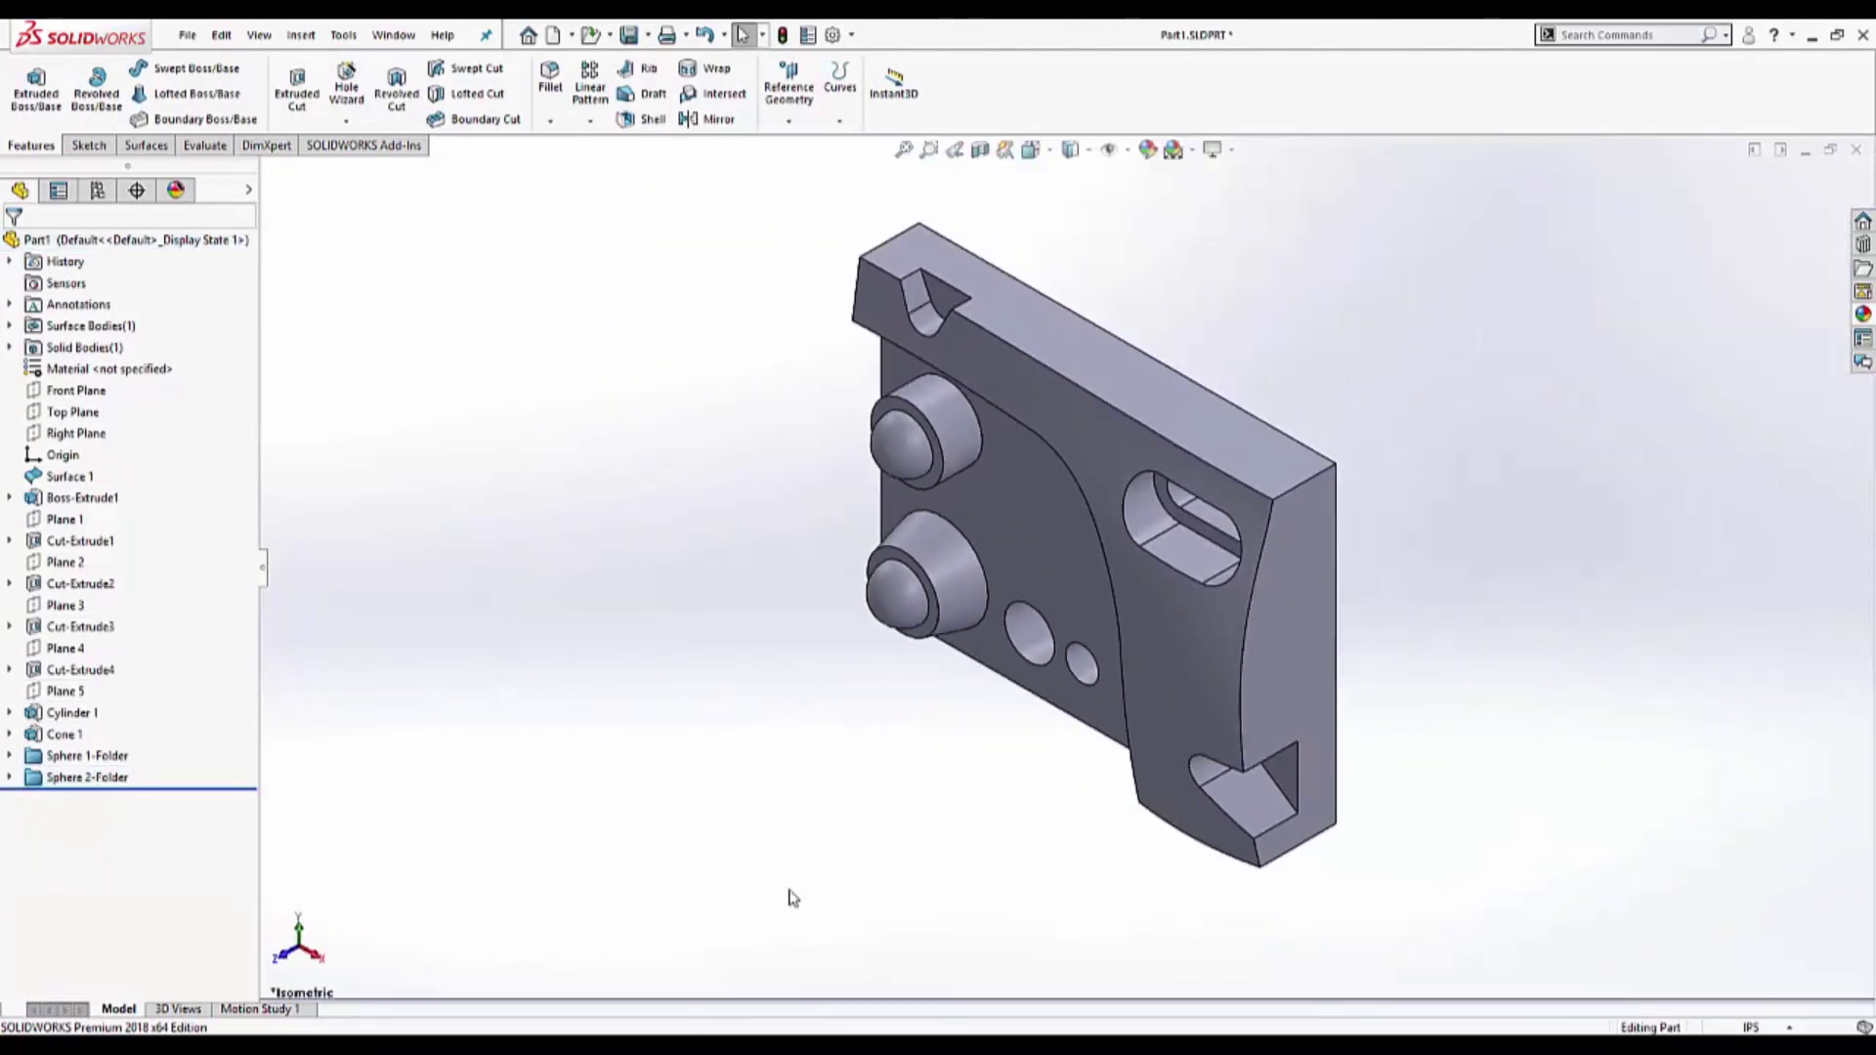